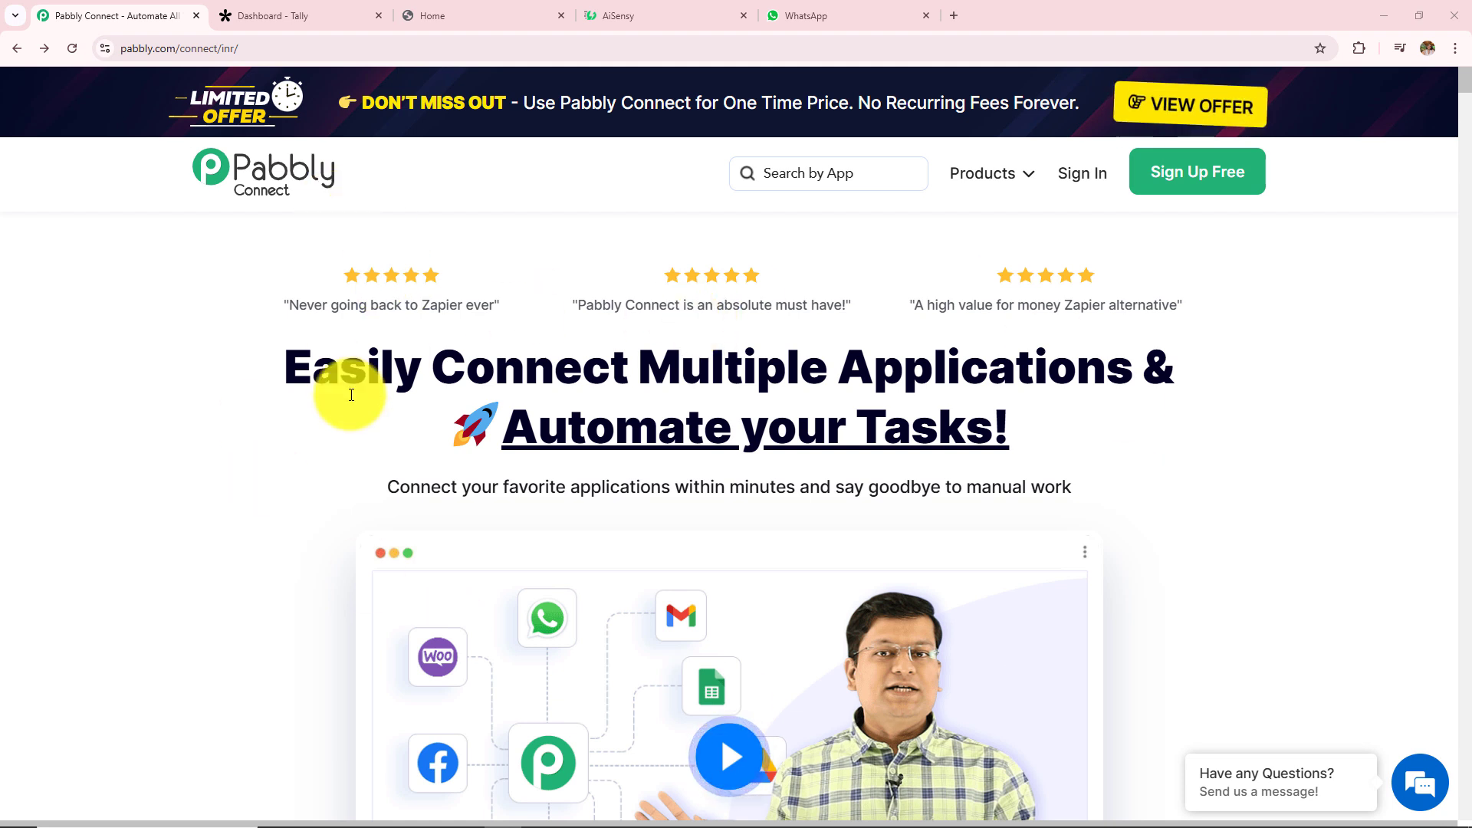
- Sign in to Pabbly from the Pabbly Connect homepage and access the Pabbly Connect application
left_click(247, 48)
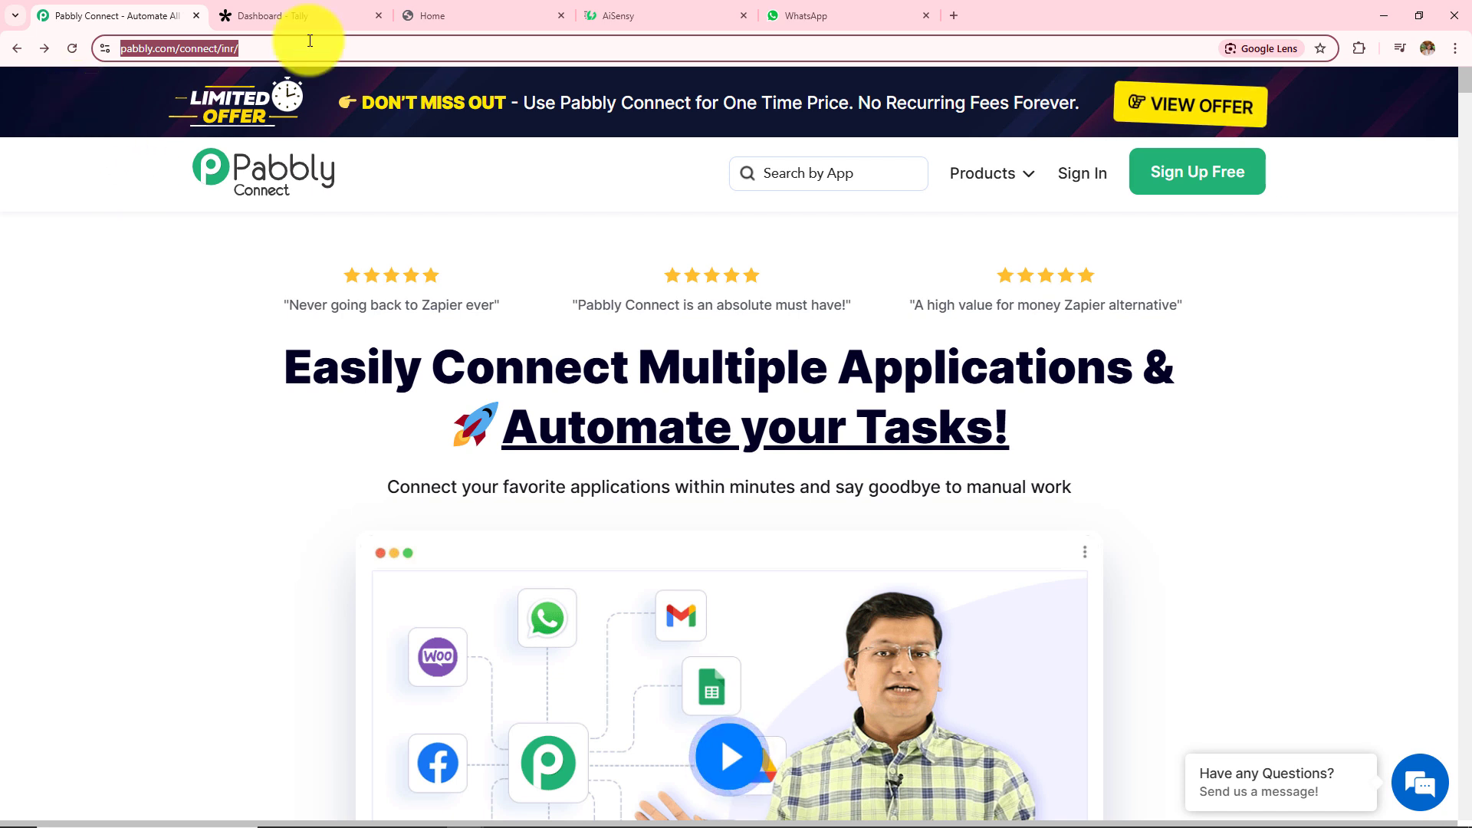
left_click(278, 257)
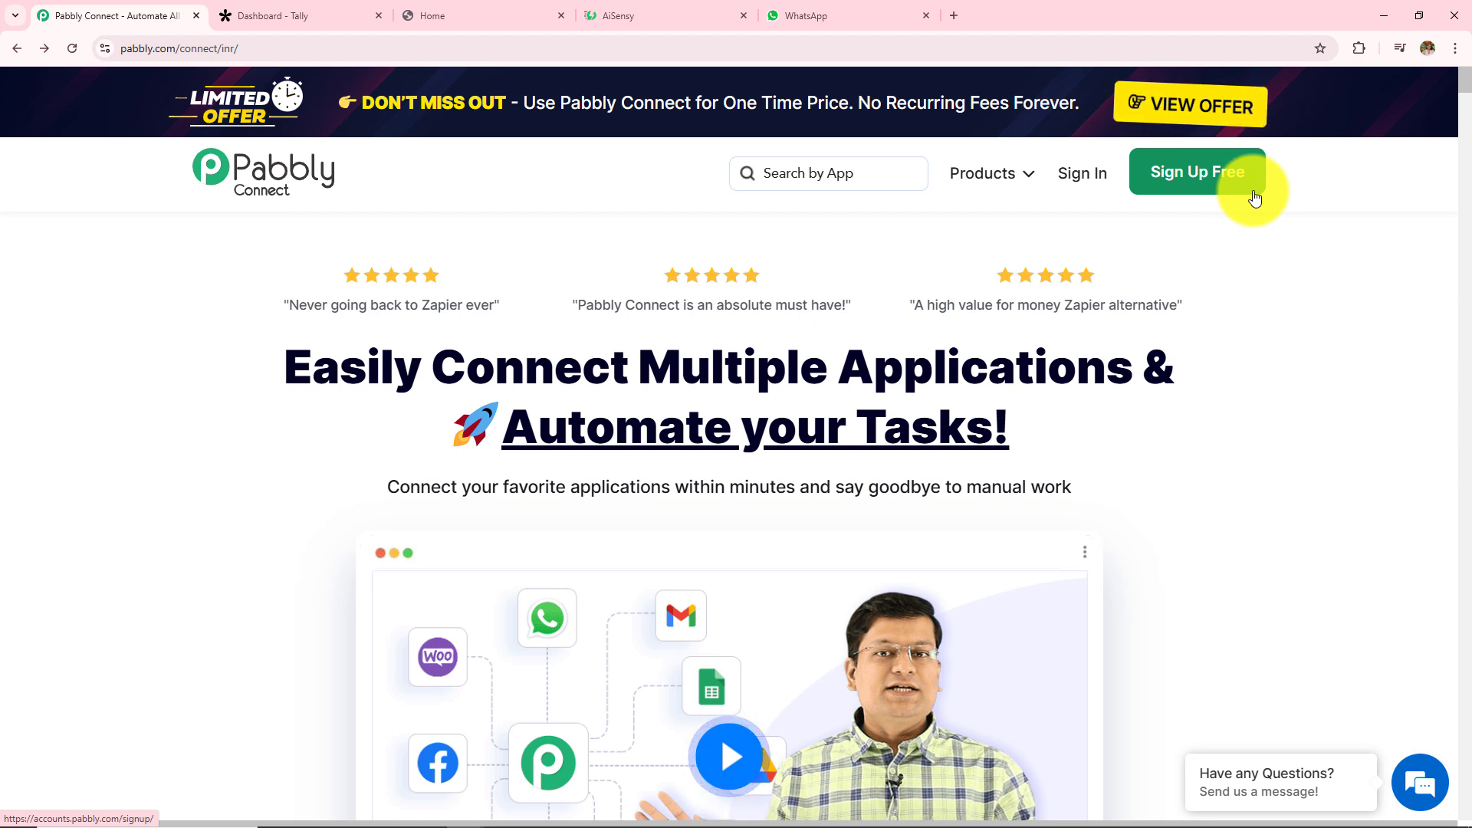
left_click(1111, 170)
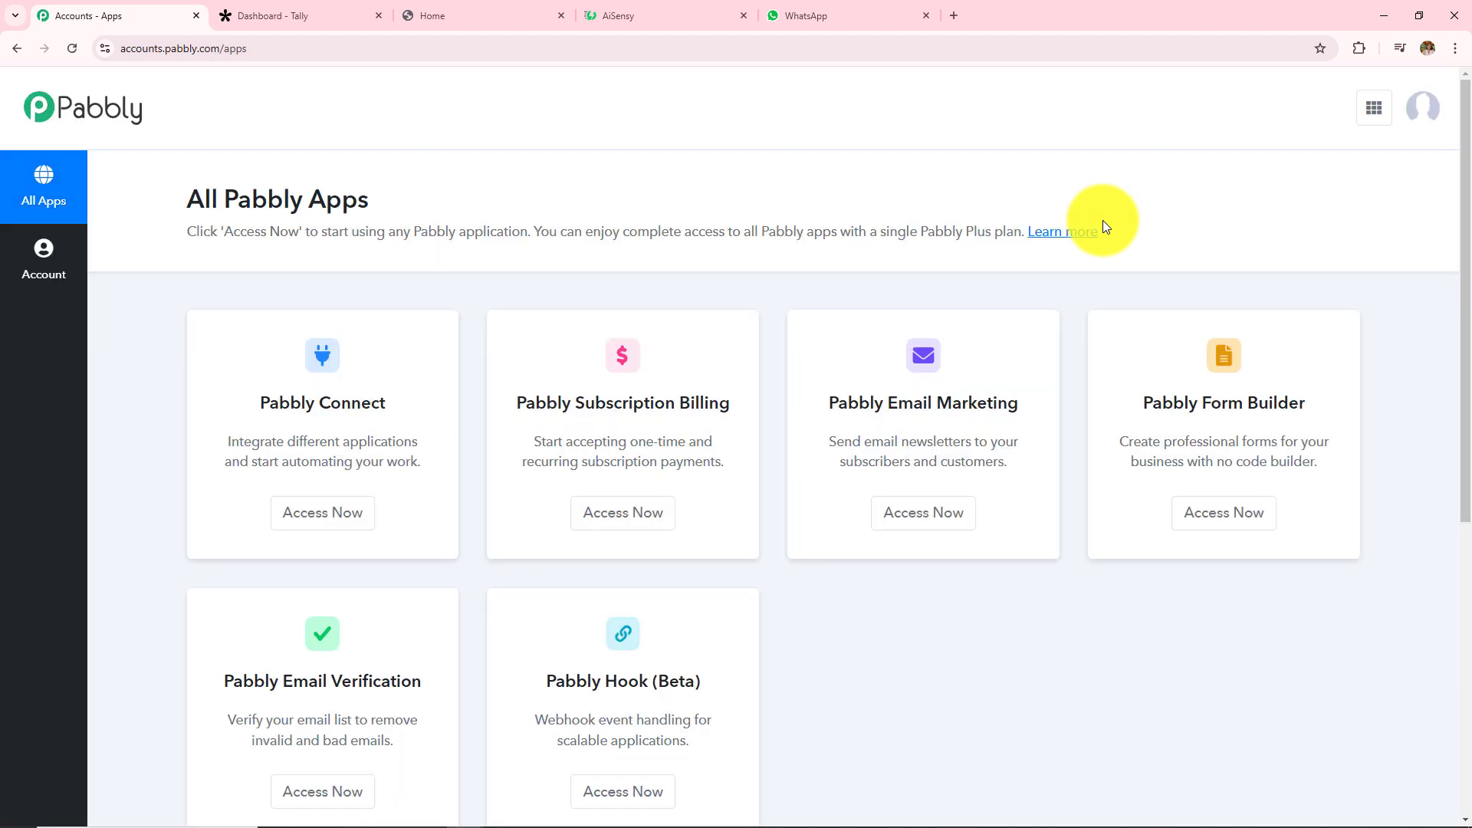
scroll(913, 506, "down", 2)
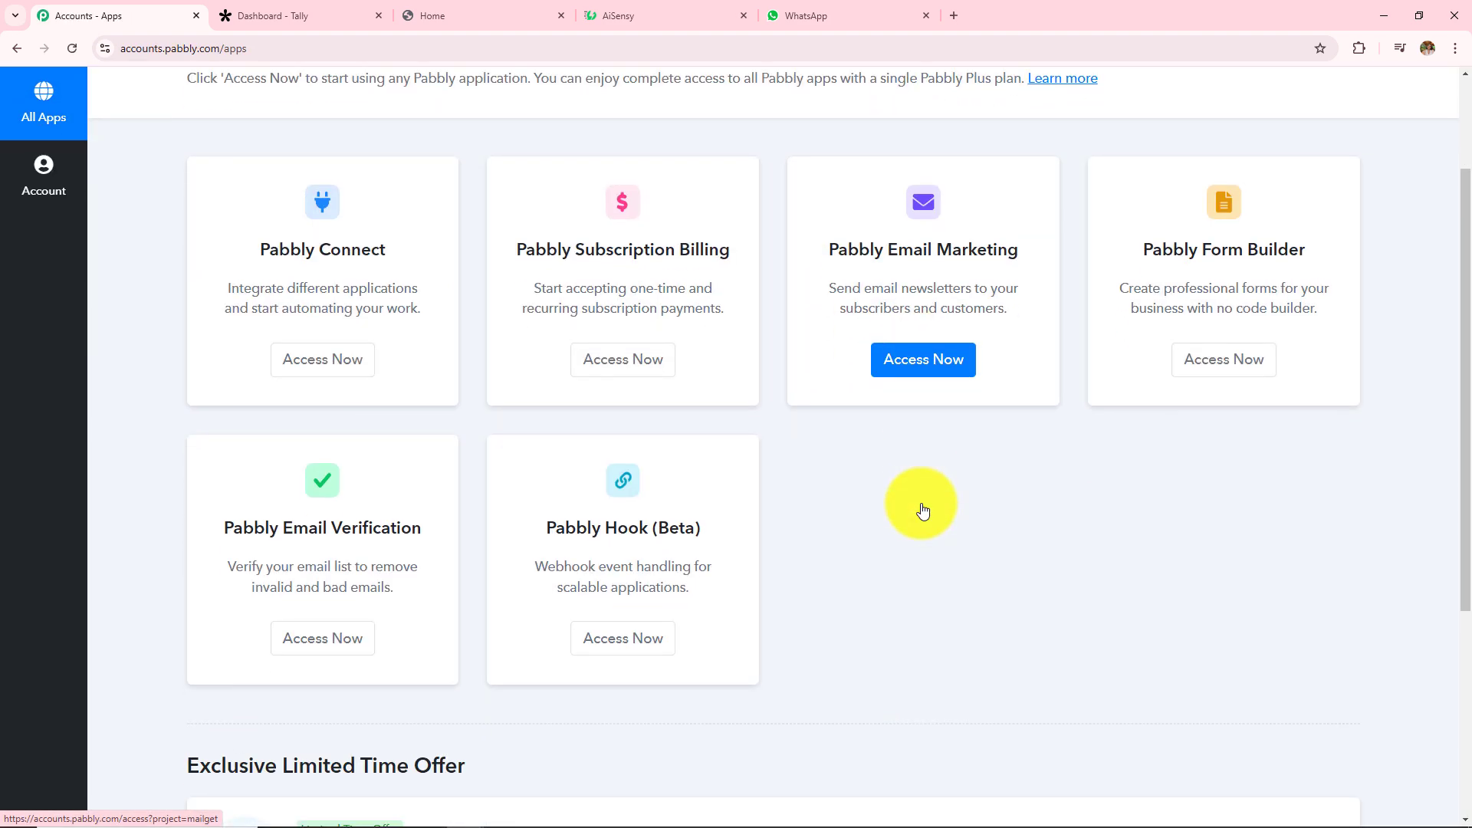
scroll(921, 511, "up", 2)
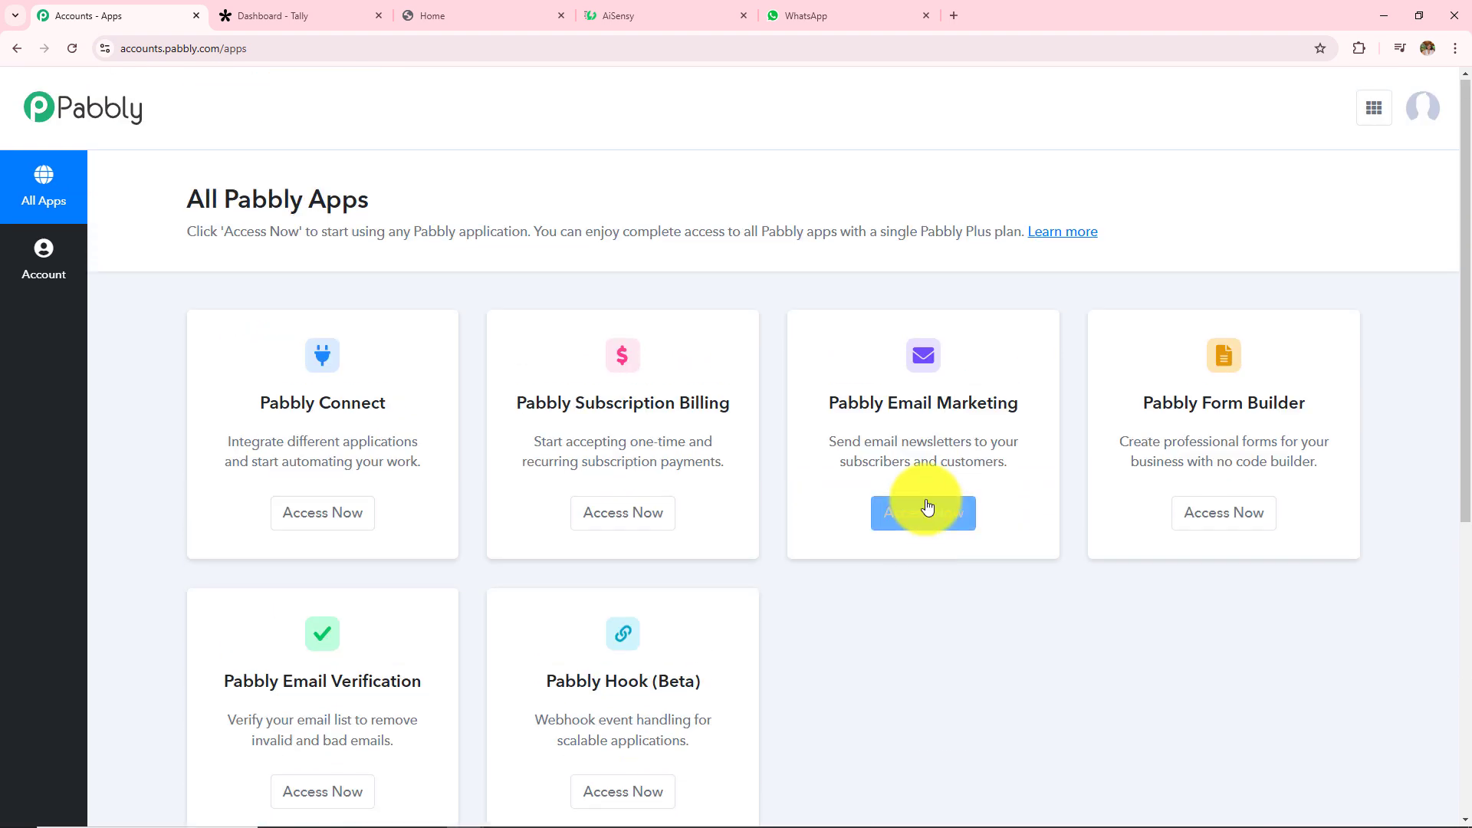
left_click(318, 529)
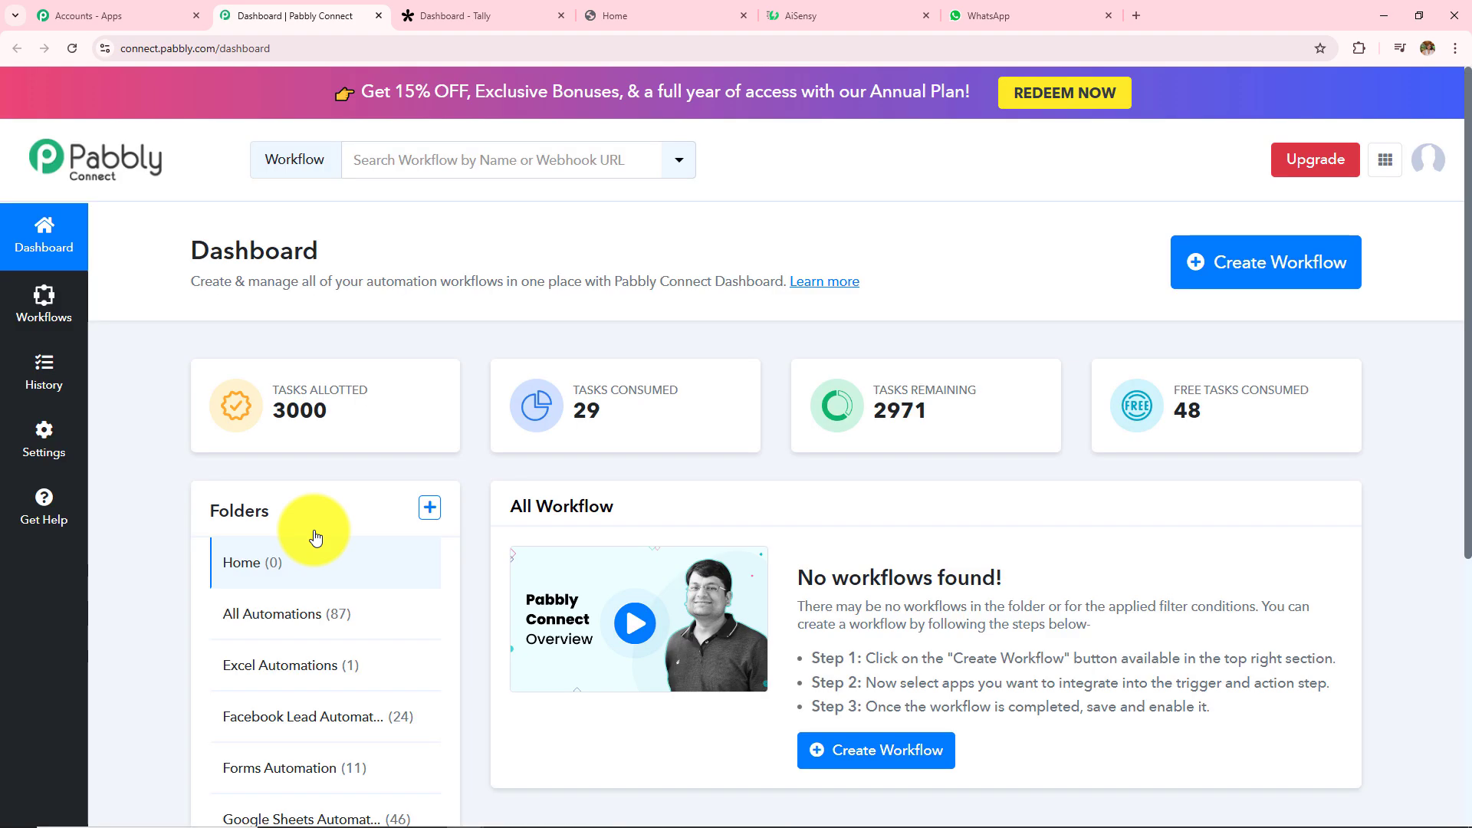
- Review the dashboard's folder list, the All Workflow section and the options for creating a folder
scroll(808, 543, "down", 2)
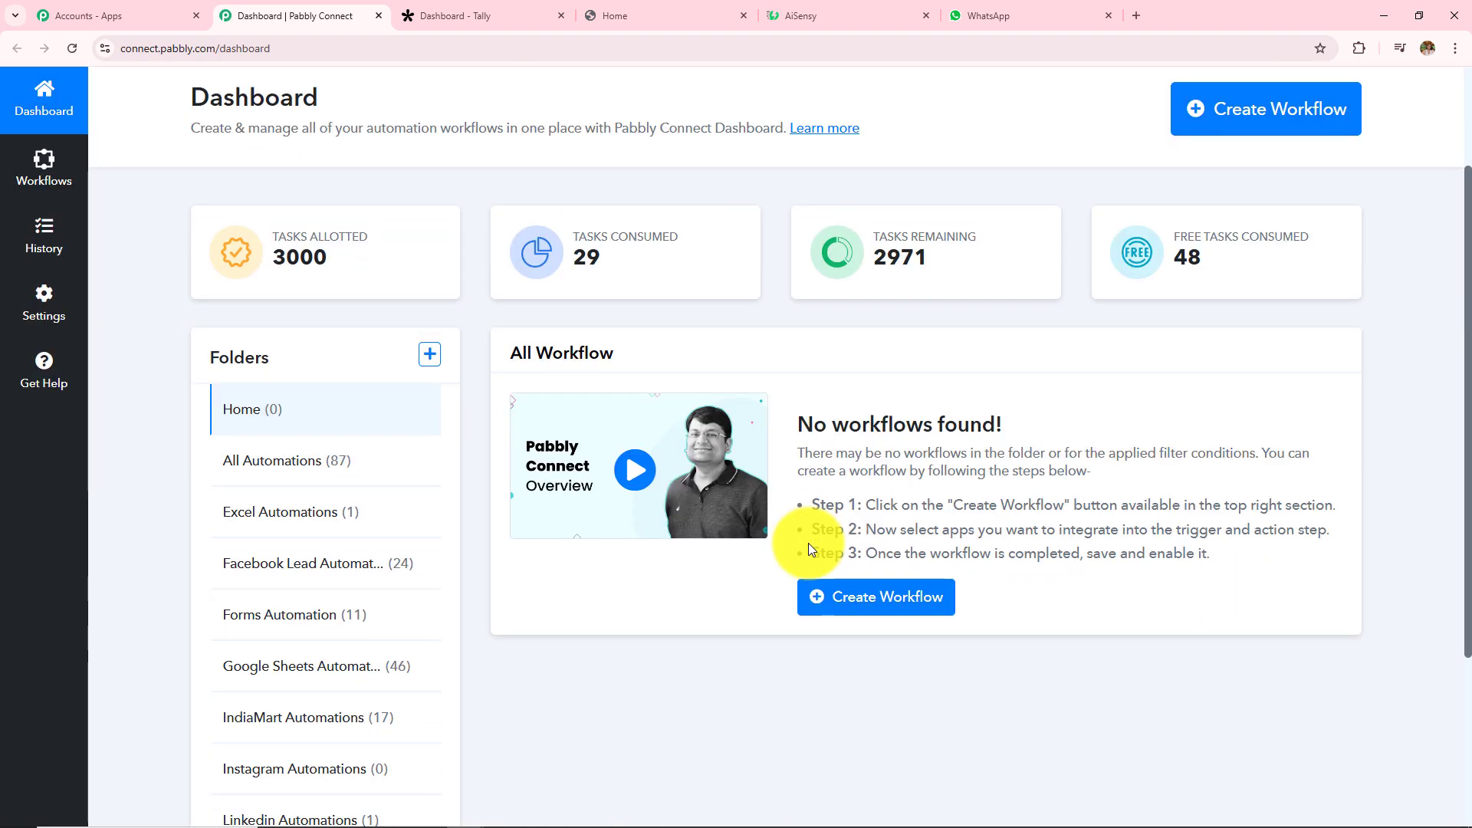
left_click_drag(503, 352, 679, 357)
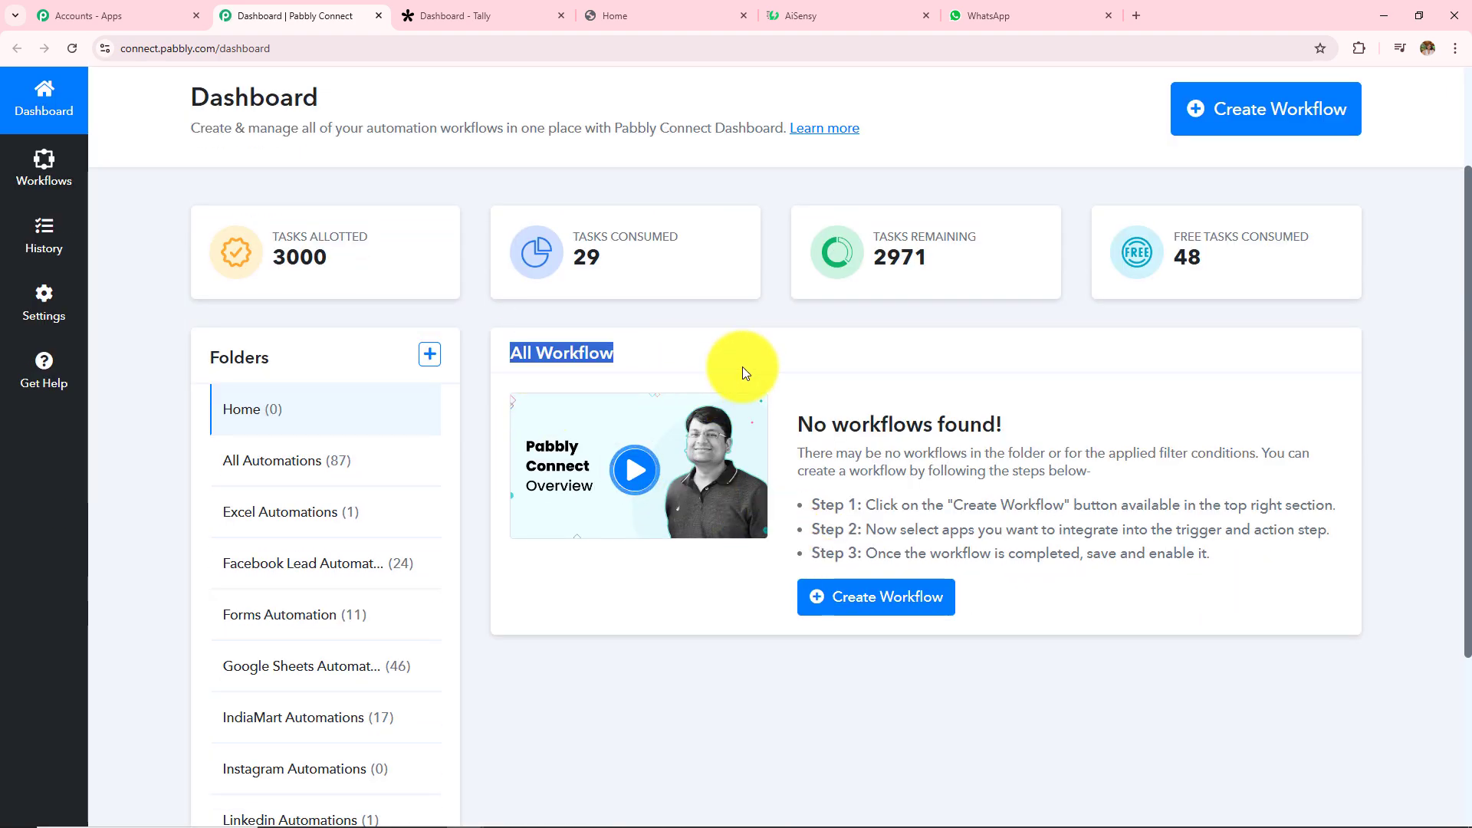
left_click(883, 375)
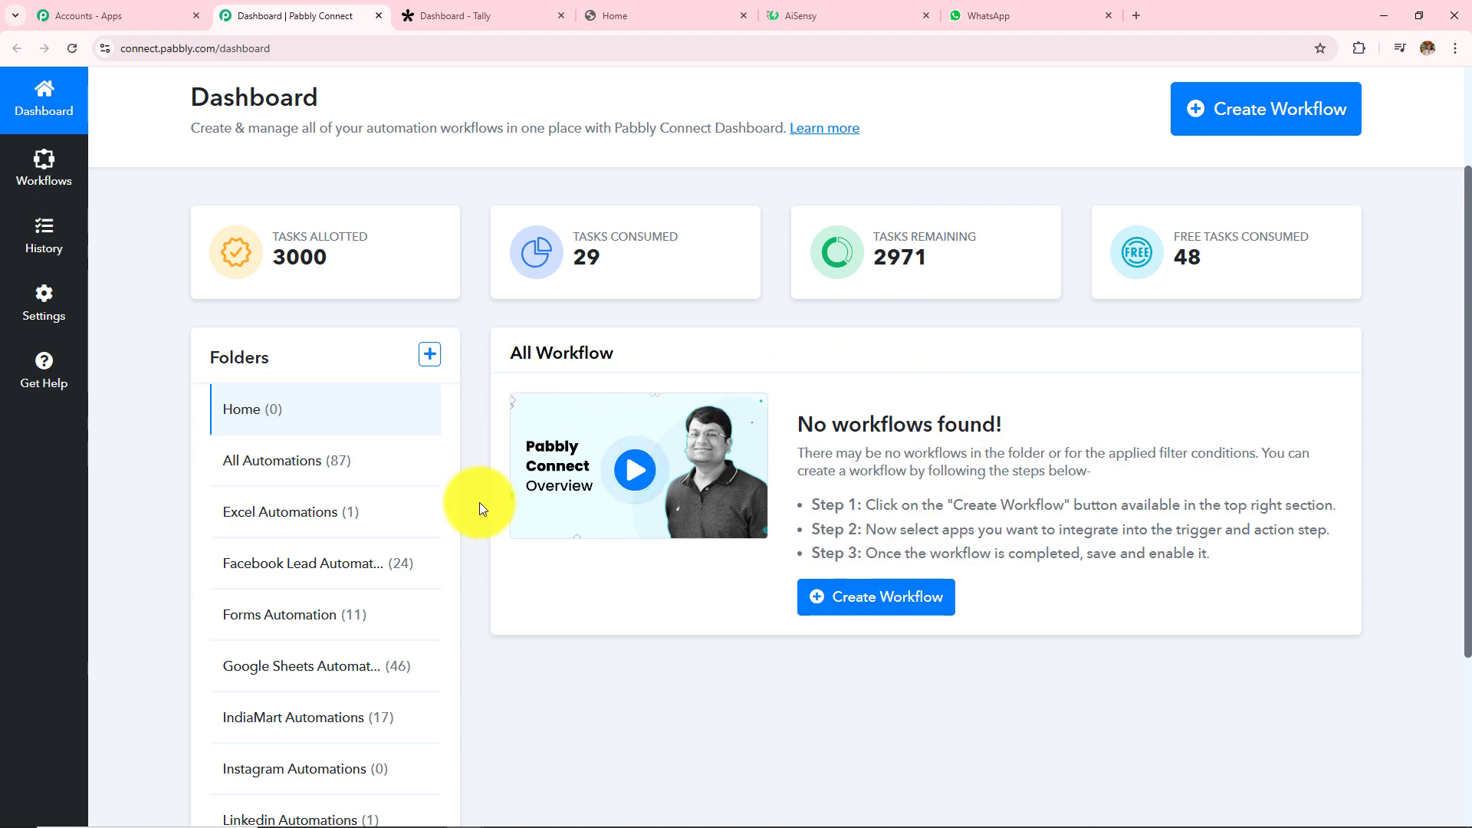
scroll(480, 503, "down", 2)
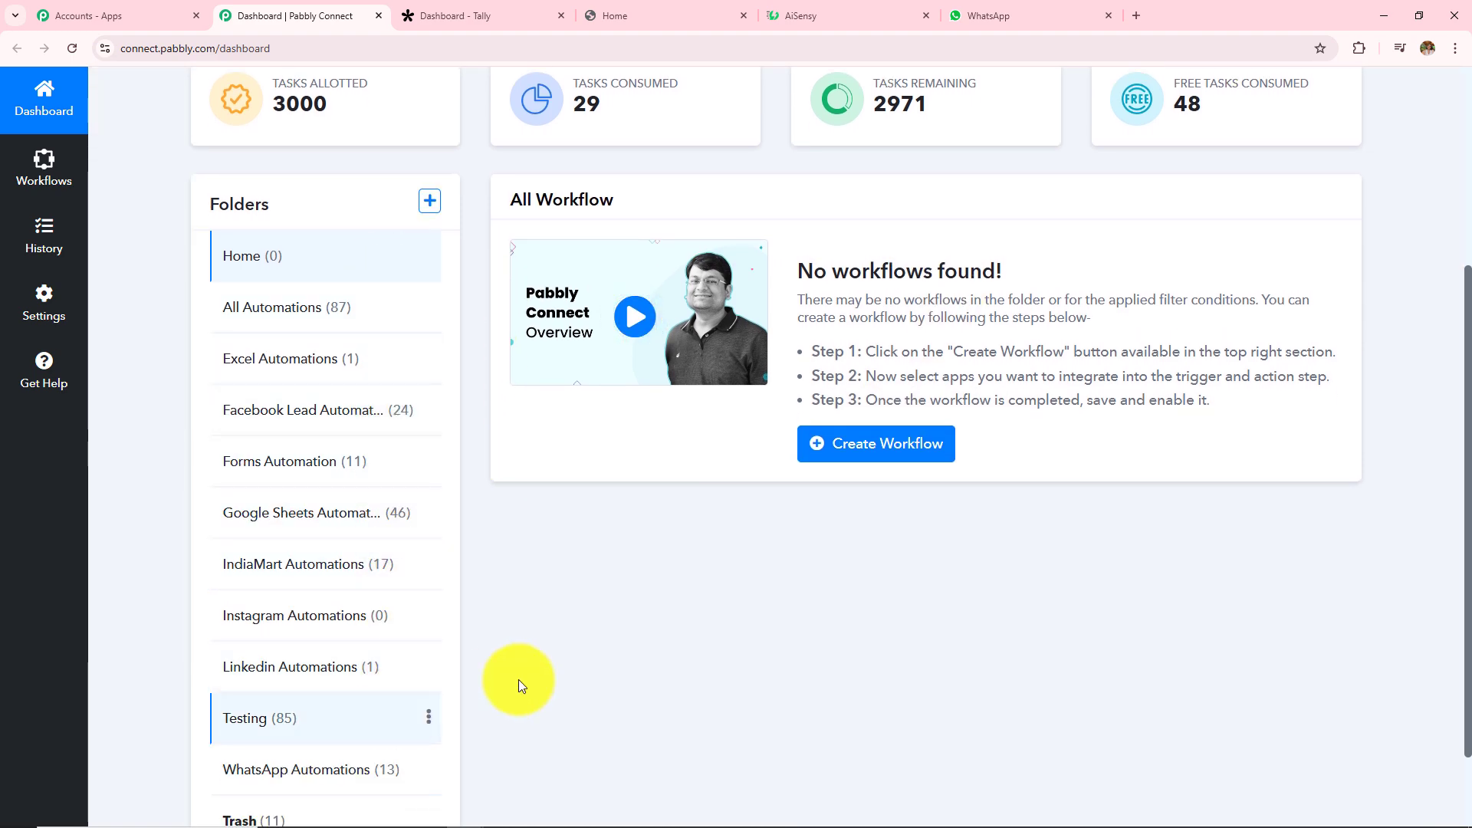
scroll(604, 659, "up", 4)
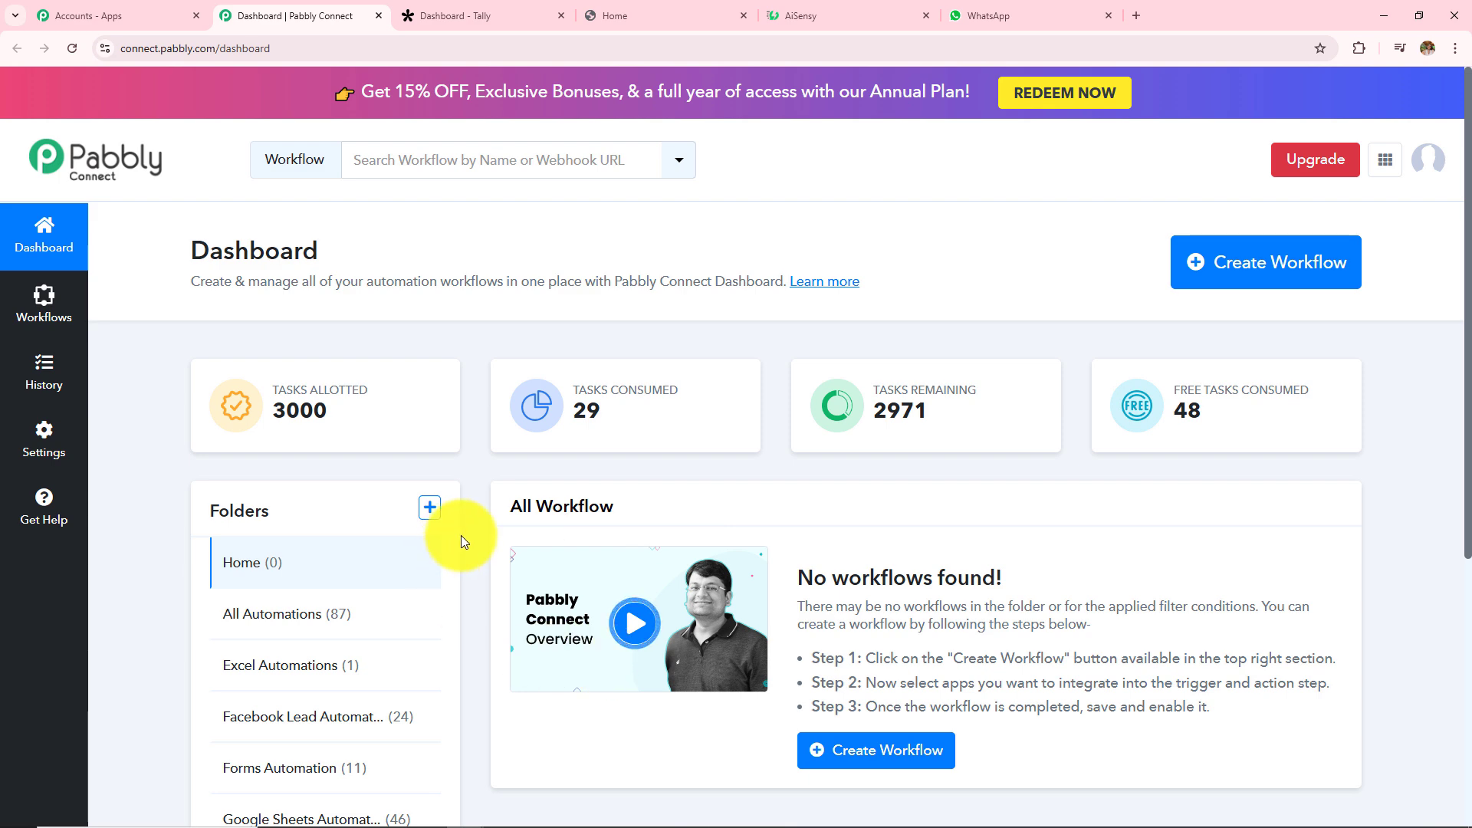
left_click(427, 509)
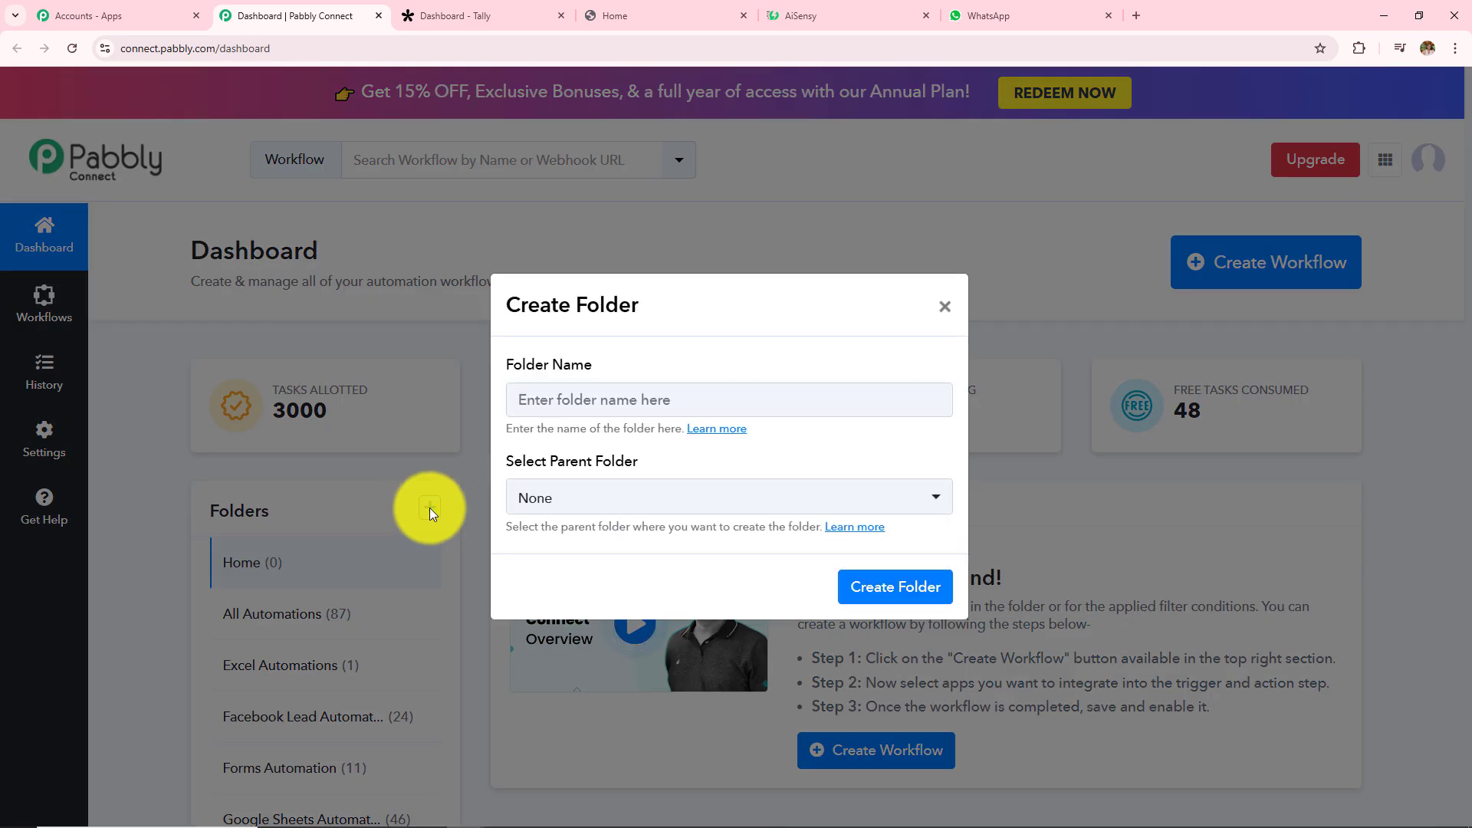
left_click_drag(509, 369, 666, 394)
left_click_drag(514, 466, 656, 472)
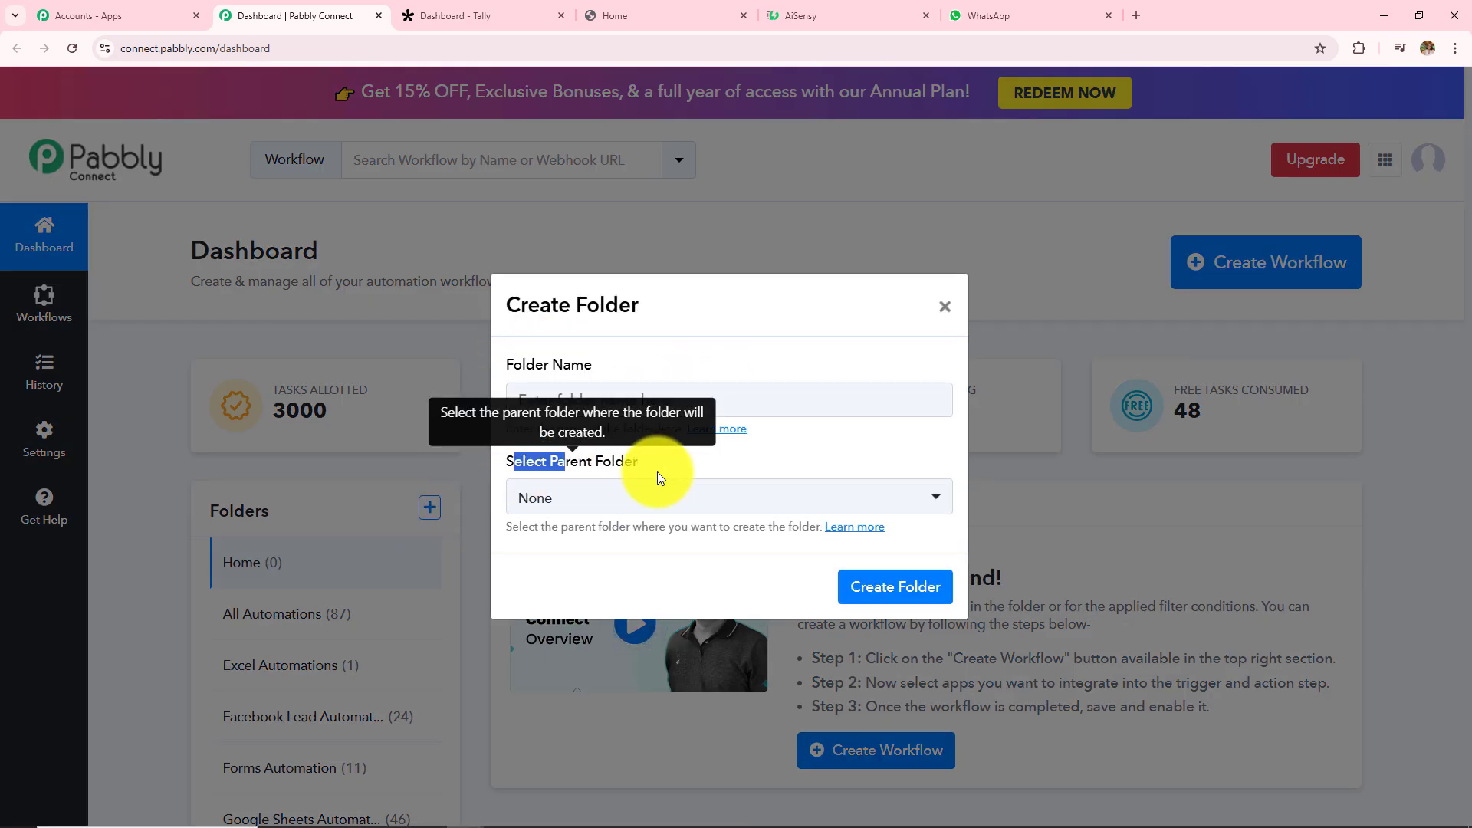
left_click(943, 307)
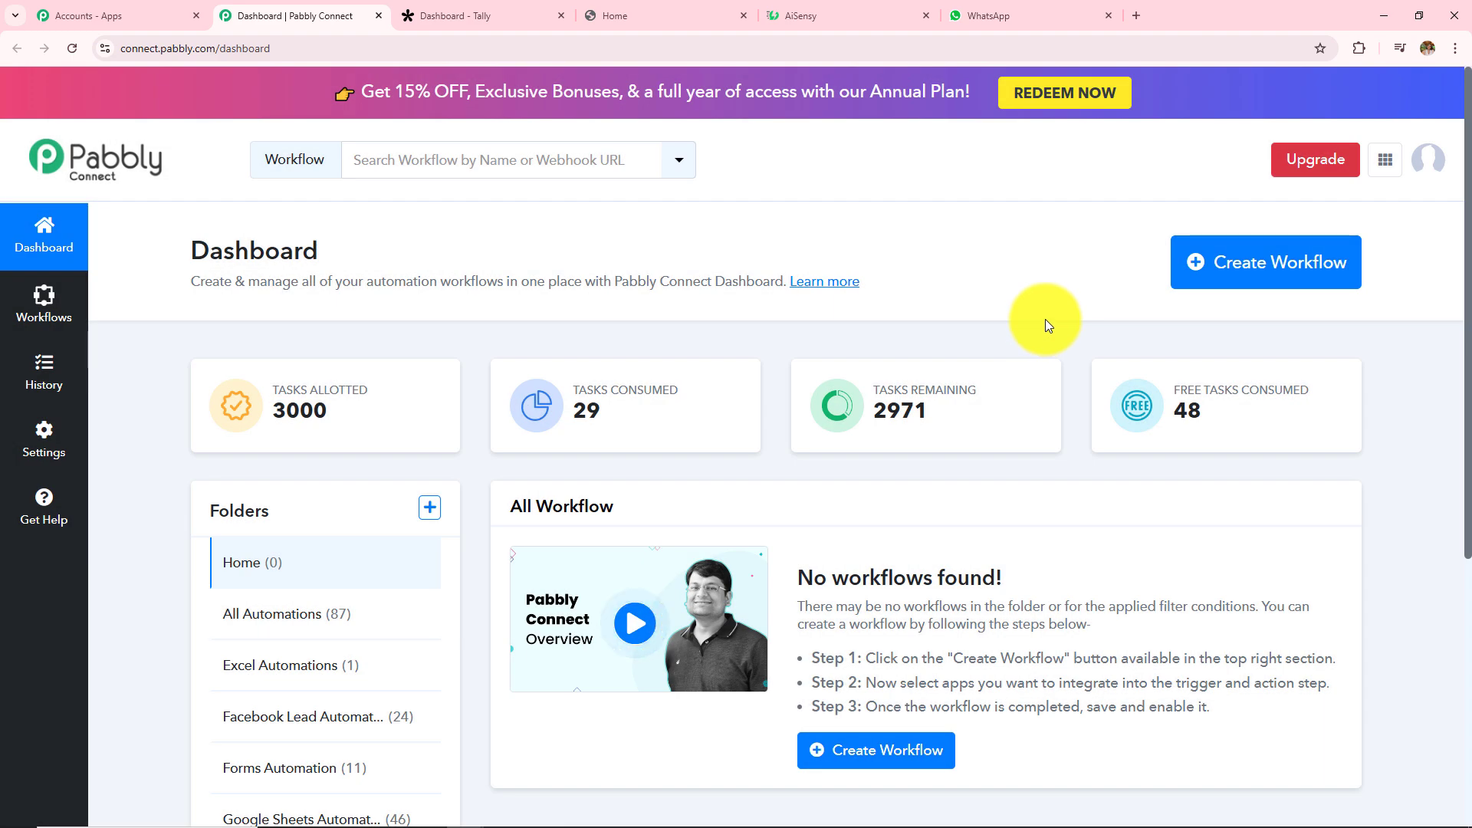
- Start a new workflow named "Create & Enroll User in Graphy from Tally Forms Response & Send WhatsApp Message using AiSensy"
left_click(1231, 293)
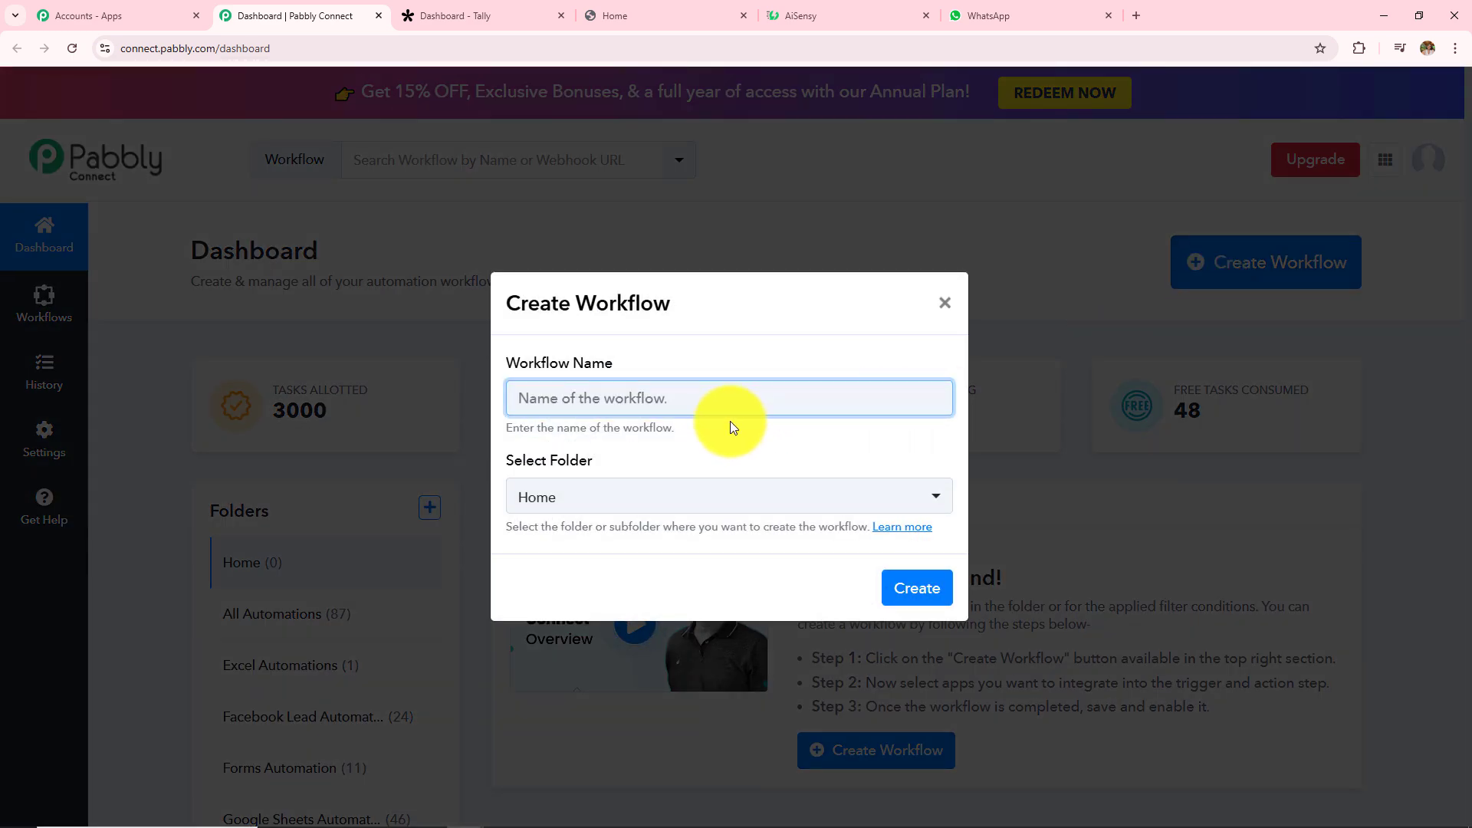
left_click(671, 498)
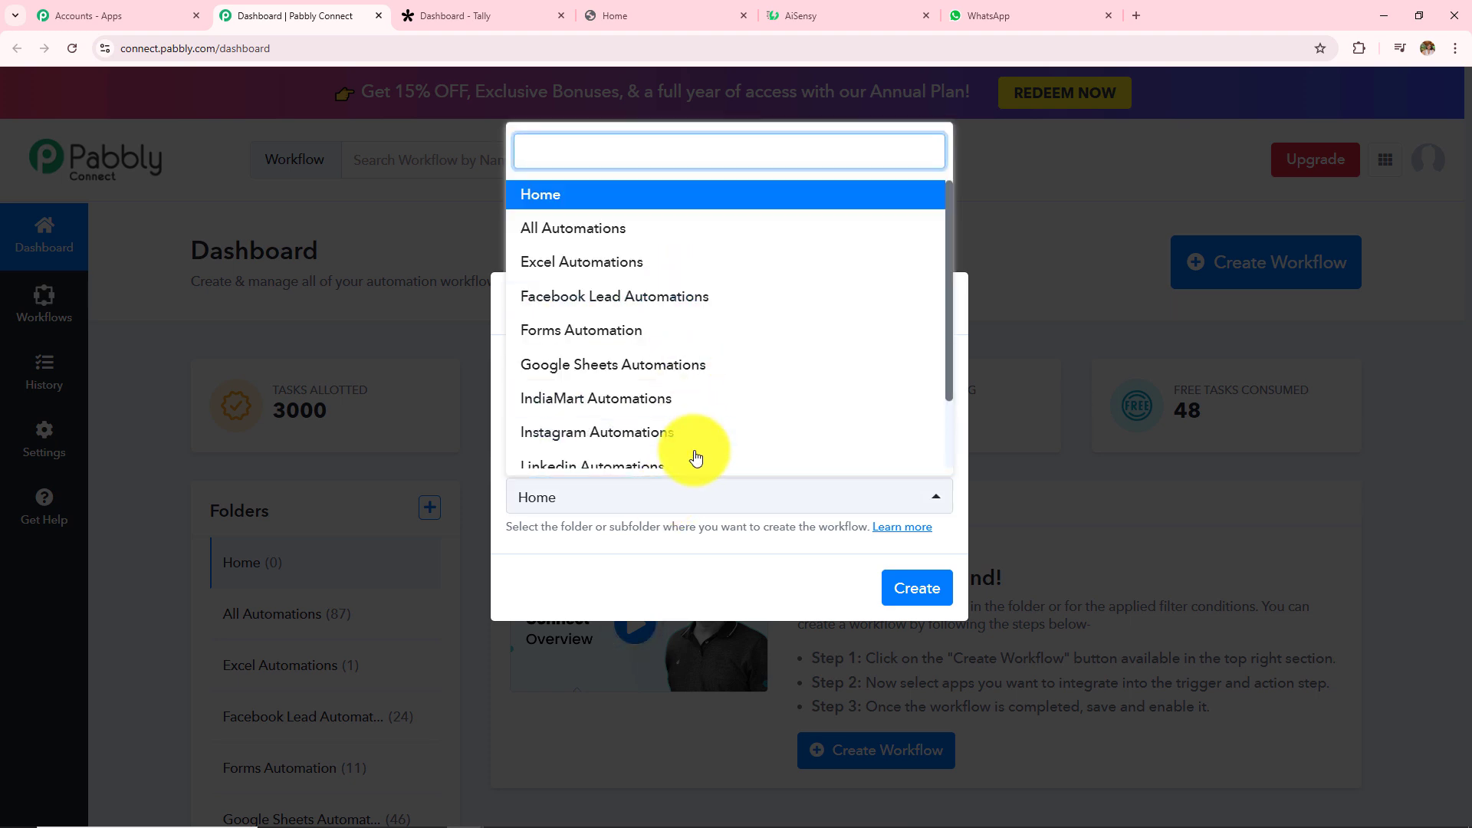
scroll(752, 338, "down", 2)
left_click(721, 536)
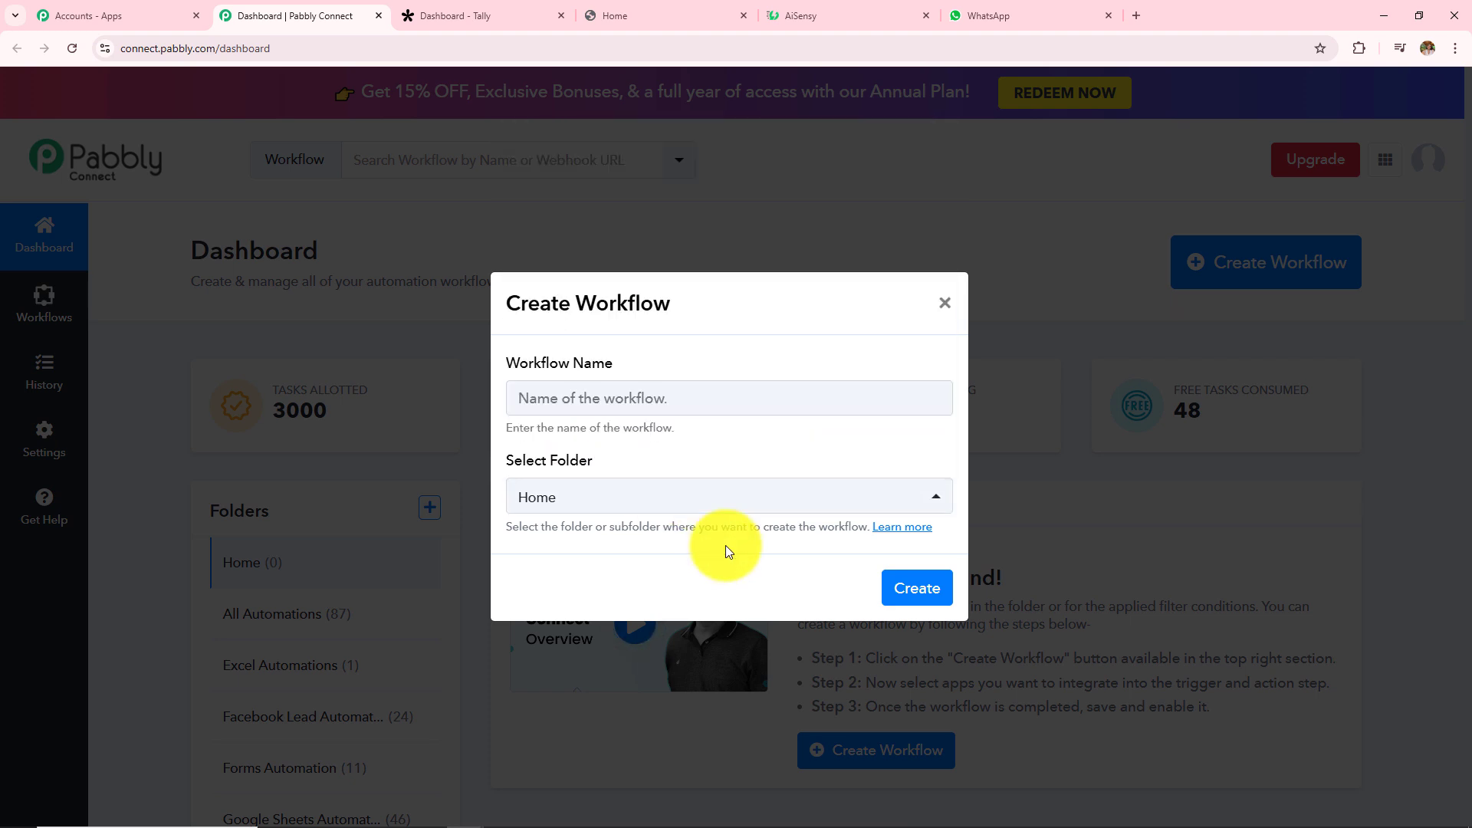
left_click(599, 401)
type("Tally Forms Response & Send WhatsApp Message using AiSensy")
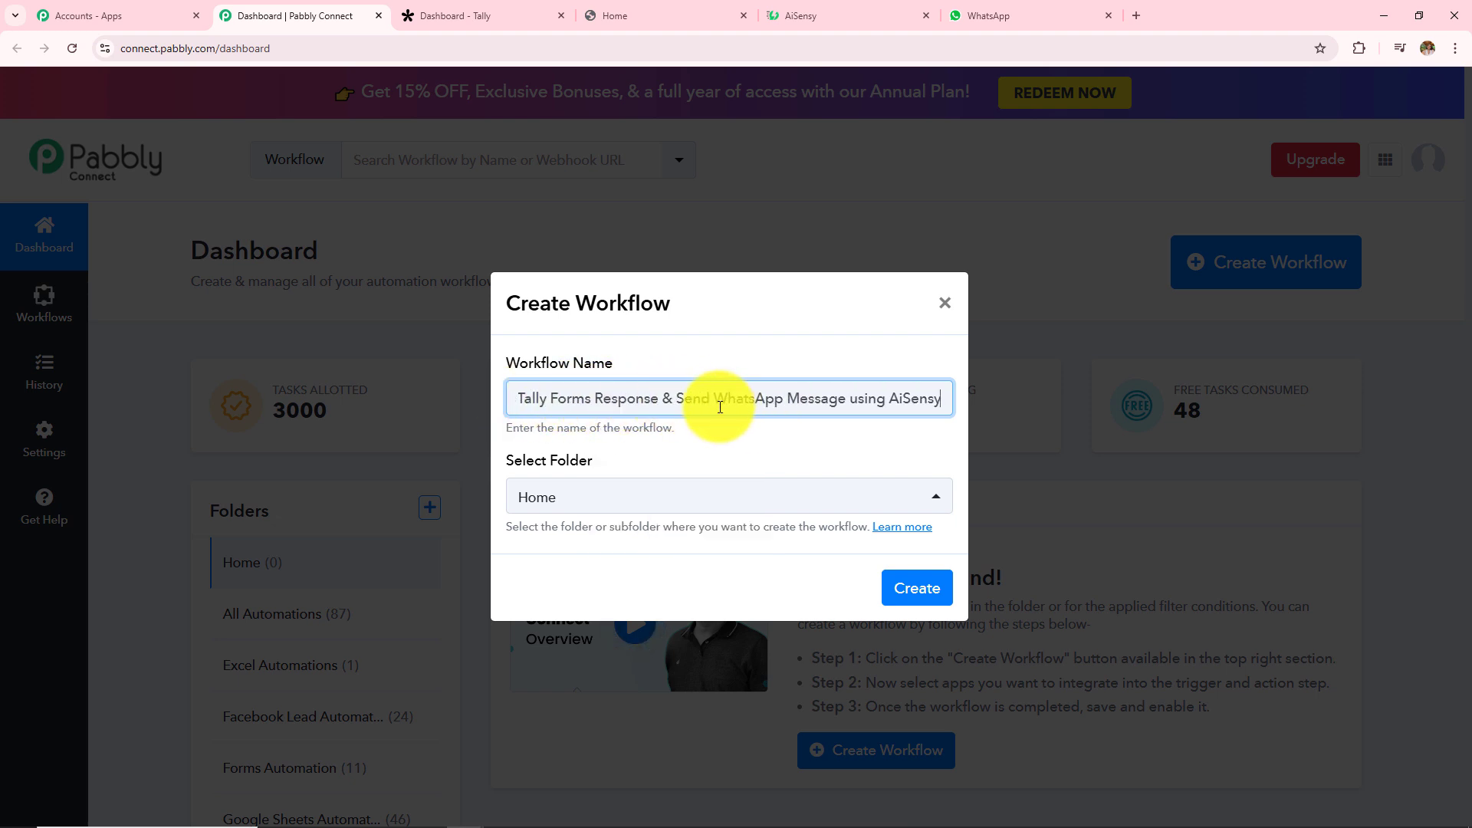
- Assign the new workflow to the WhatsApp Automations folder and create it
left_click(762, 505)
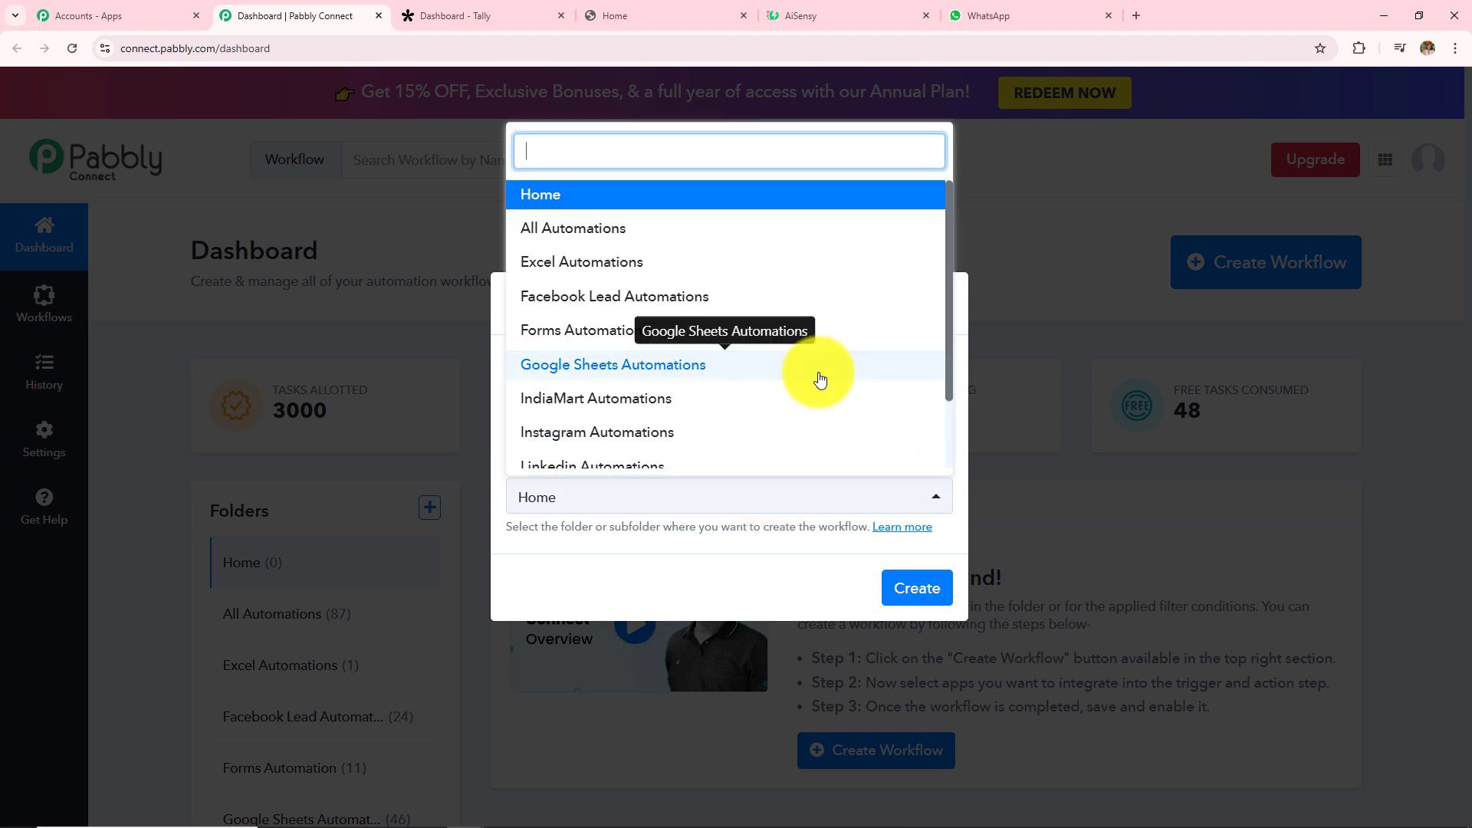
scroll(818, 378, "down", 2)
scroll(819, 378, "up", 2)
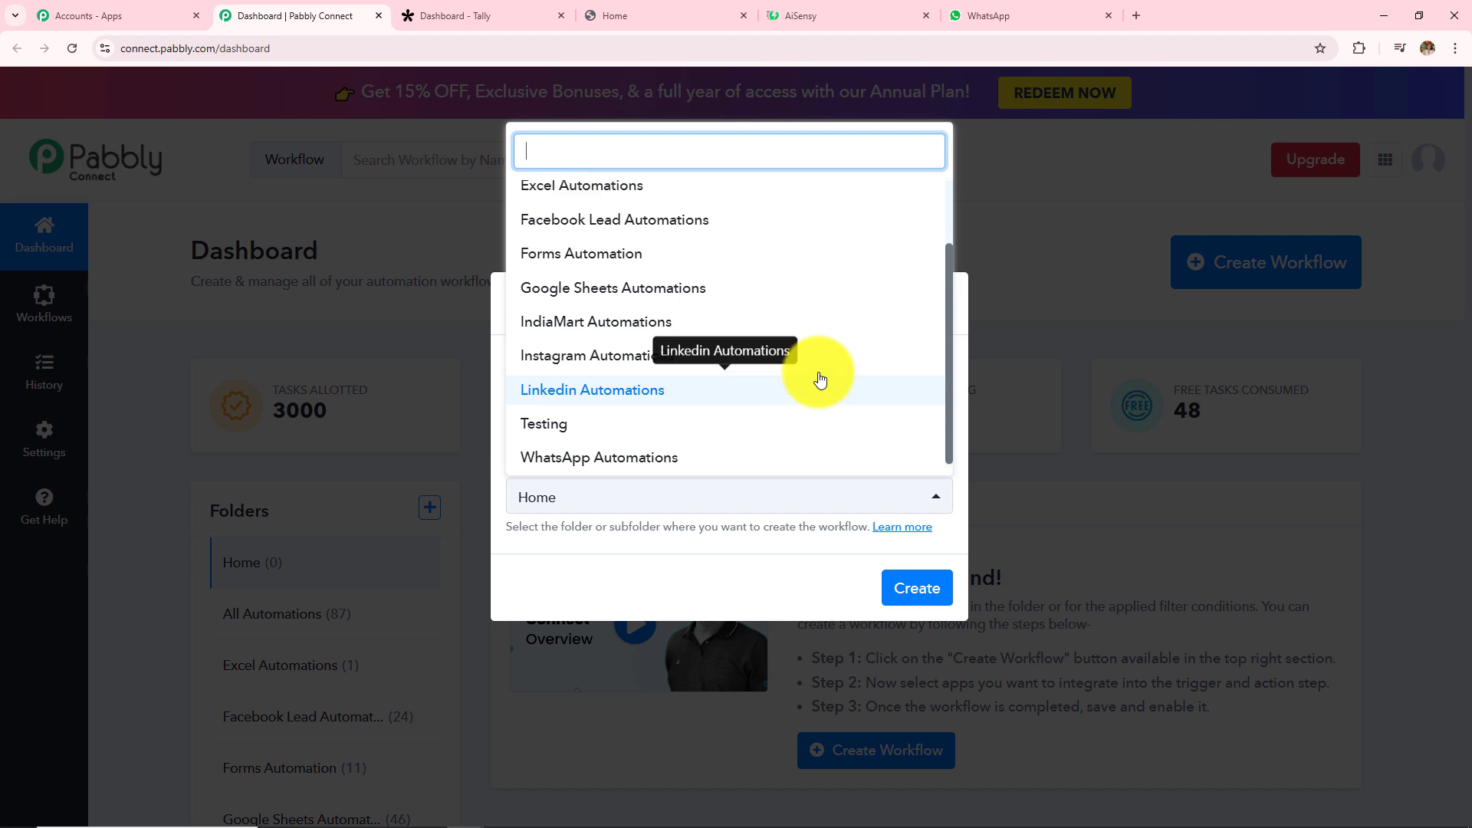
scroll(819, 378, "down", 3)
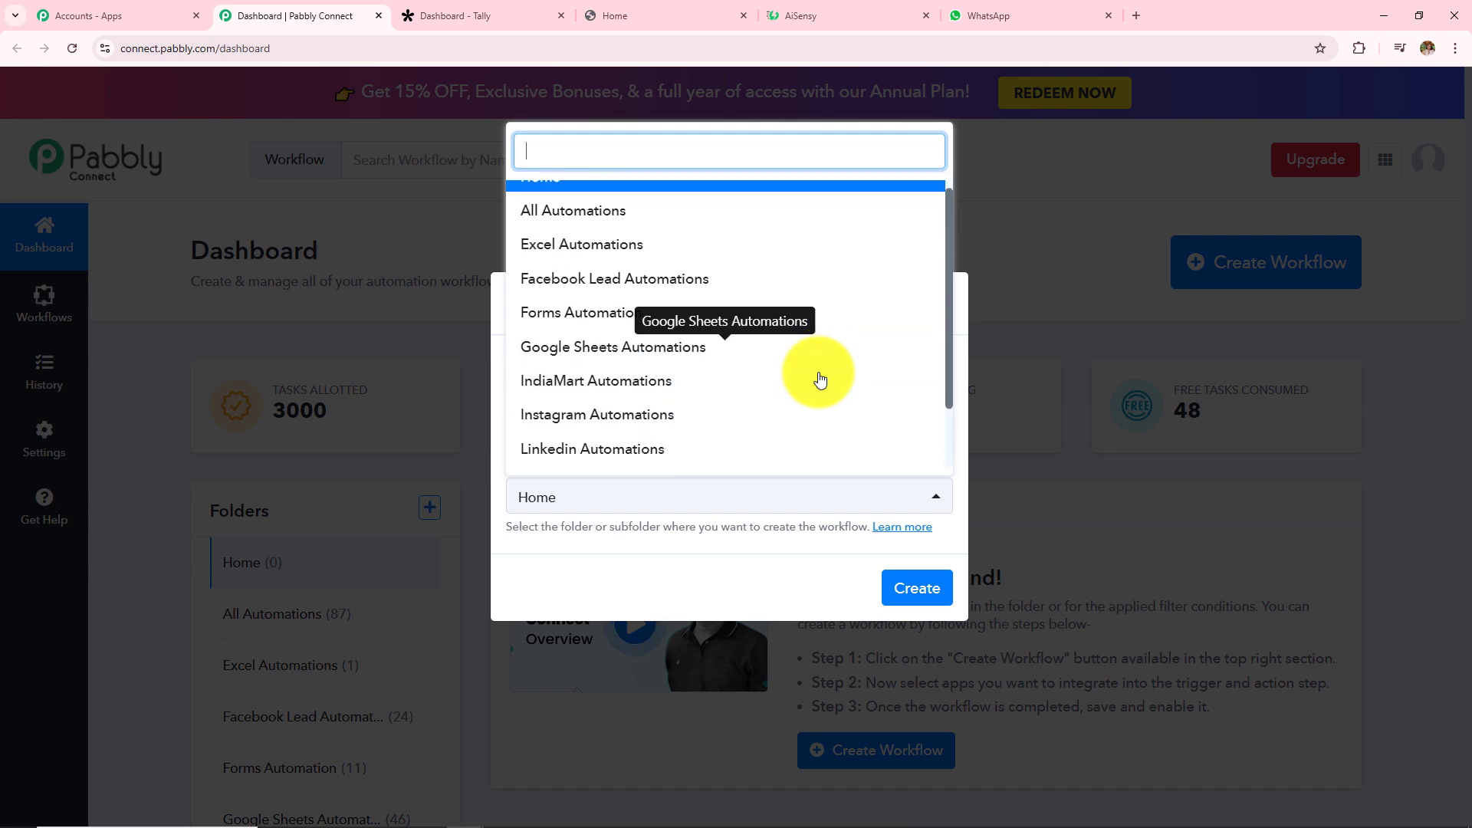
left_click(690, 451)
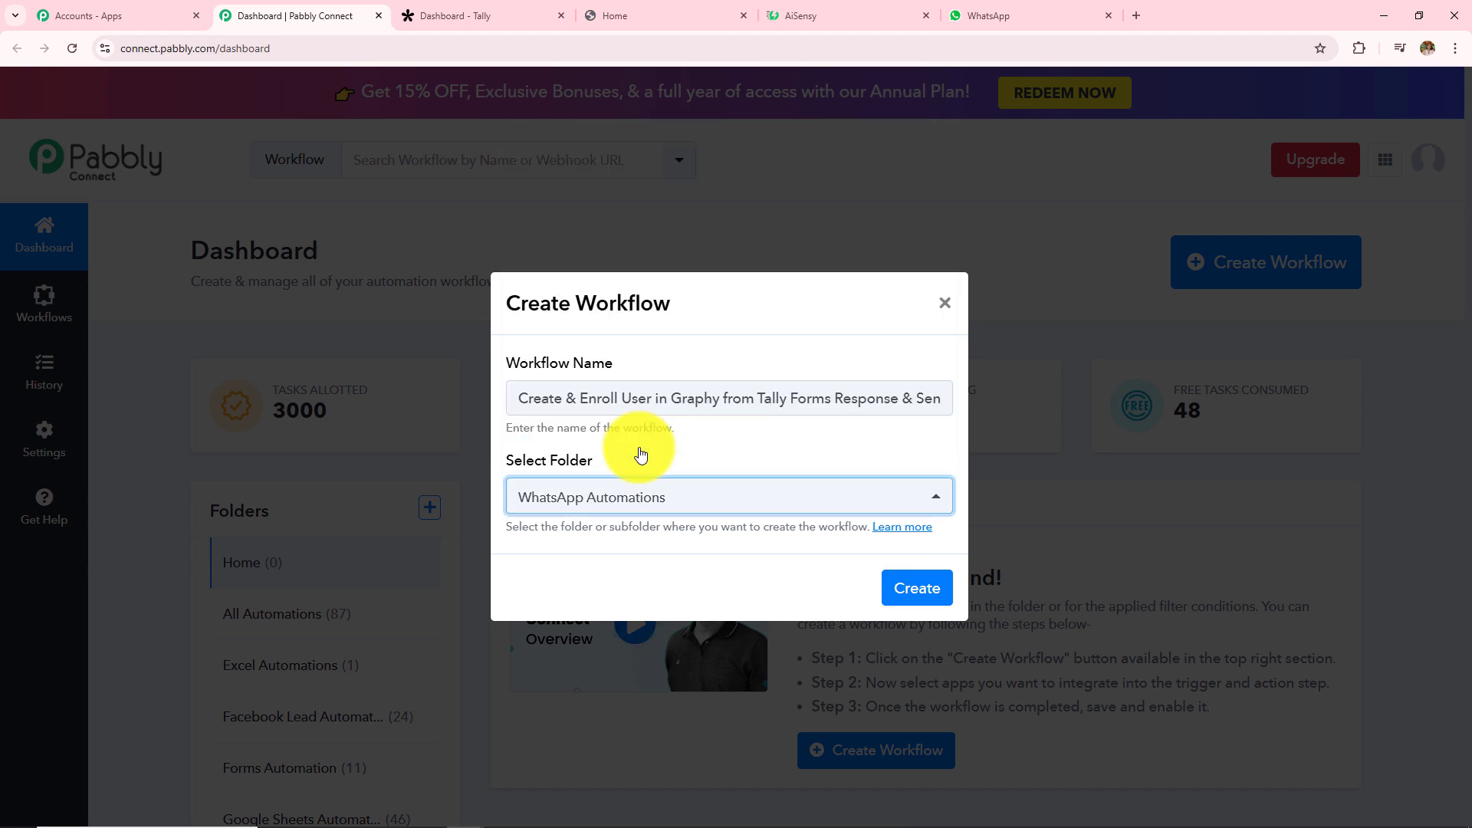
left_click(929, 590)
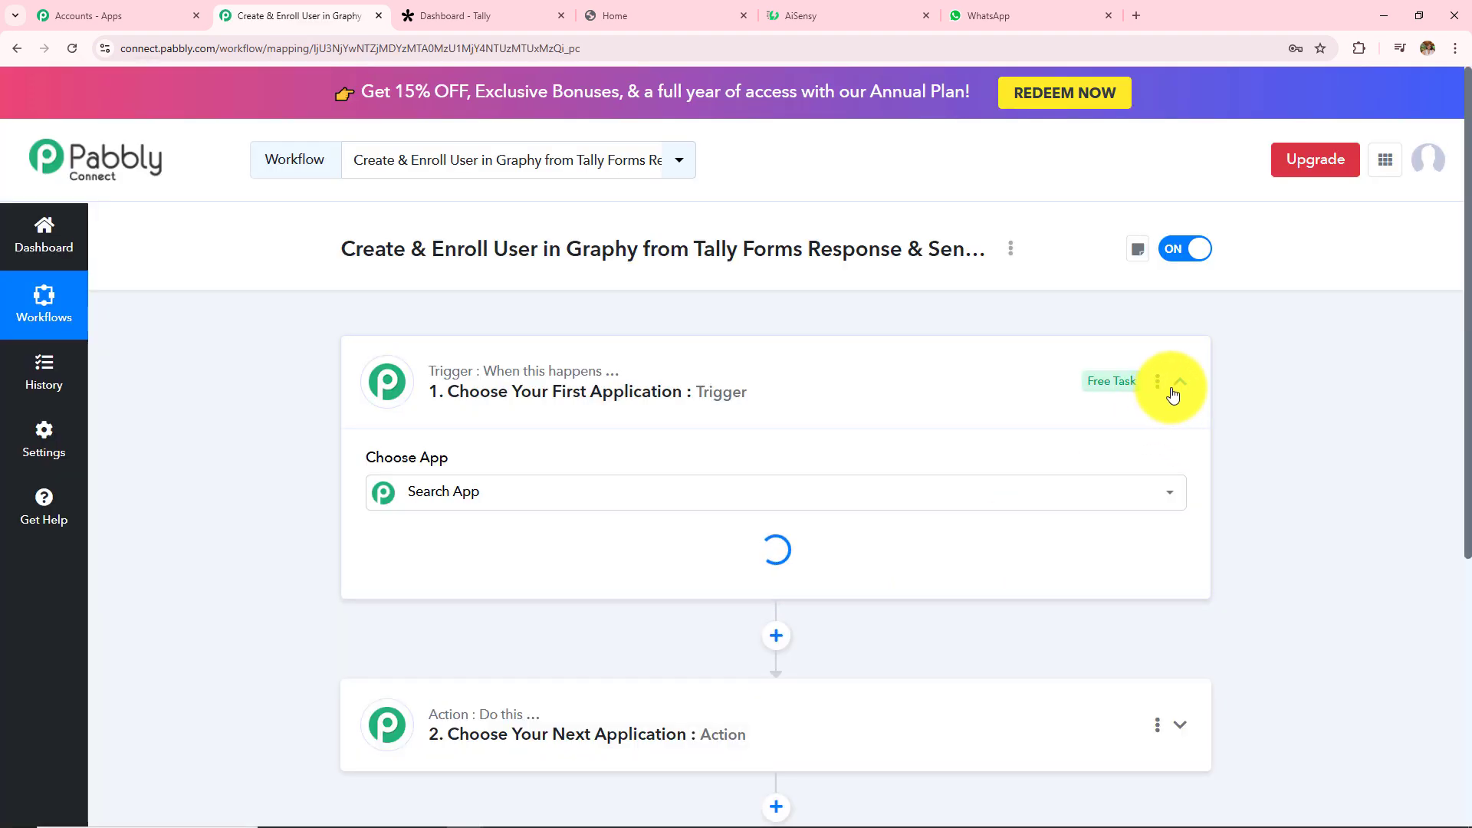
left_click(1178, 383)
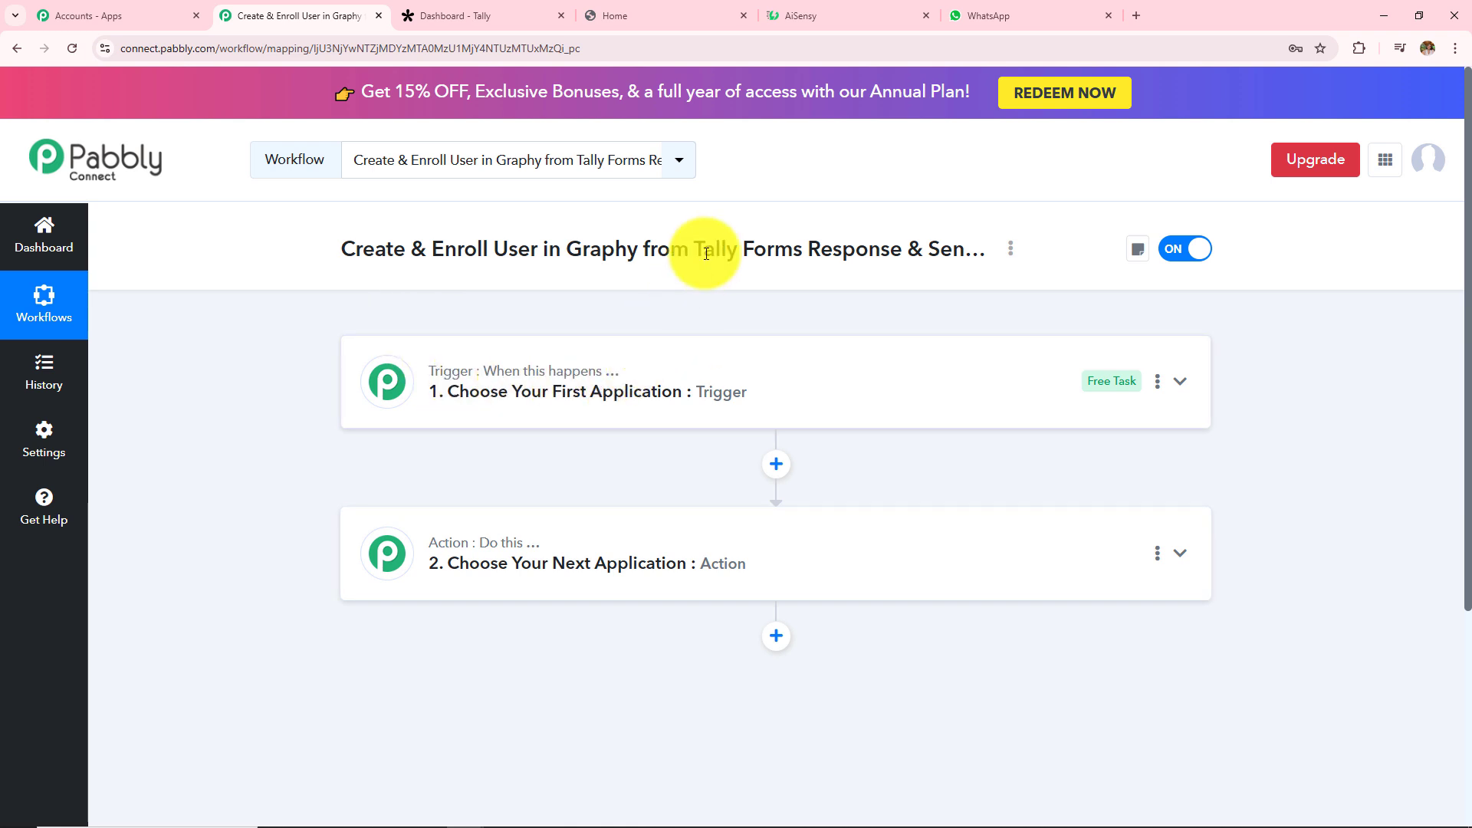
left_click_drag(694, 254, 903, 259)
left_click(738, 301)
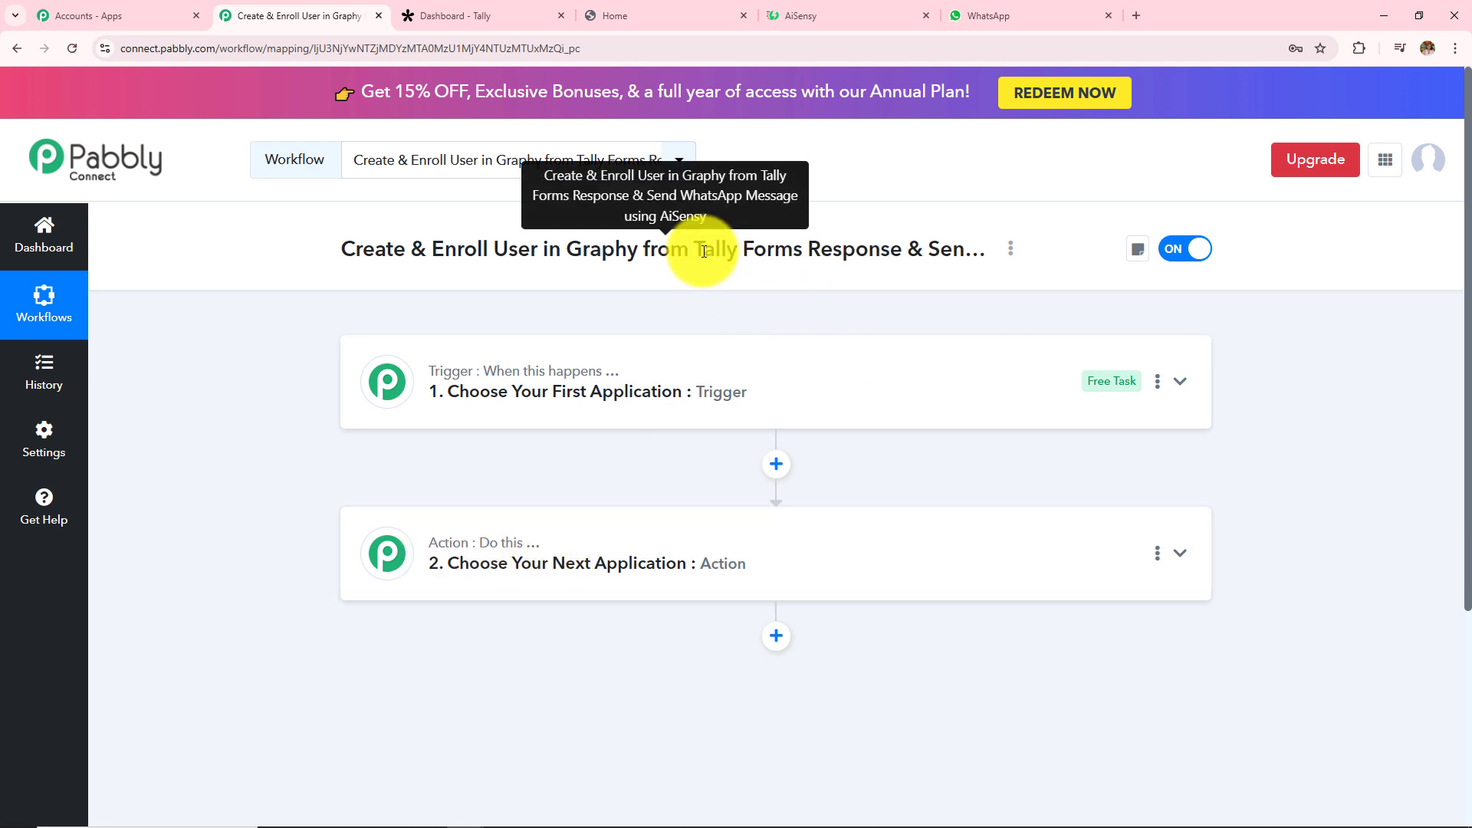
left_click_drag(704, 252, 905, 251)
left_click(569, 308)
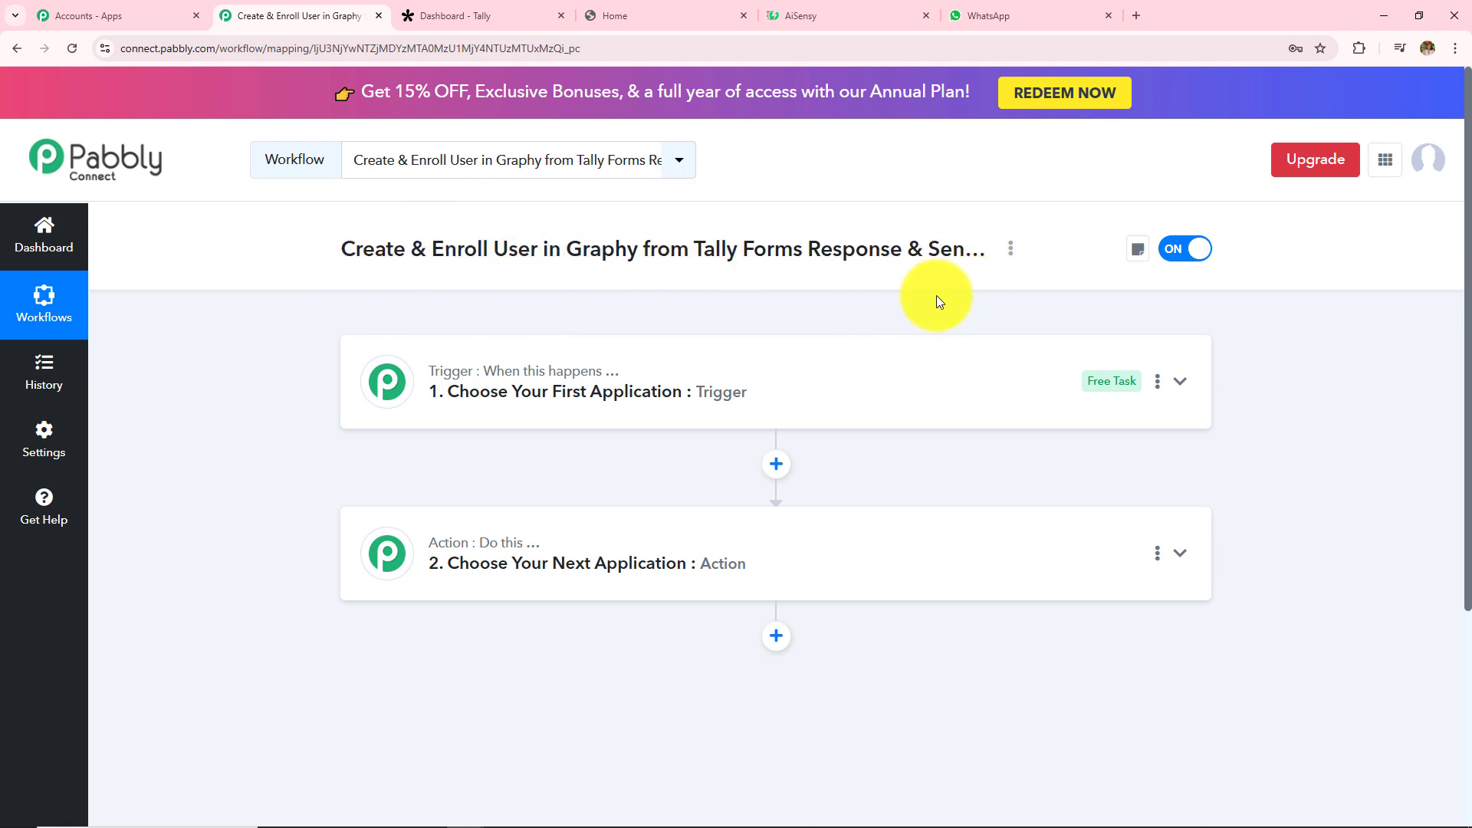
- Set the workflow's trigger application to Tally with New Response as the trigger event
left_click(688, 387)
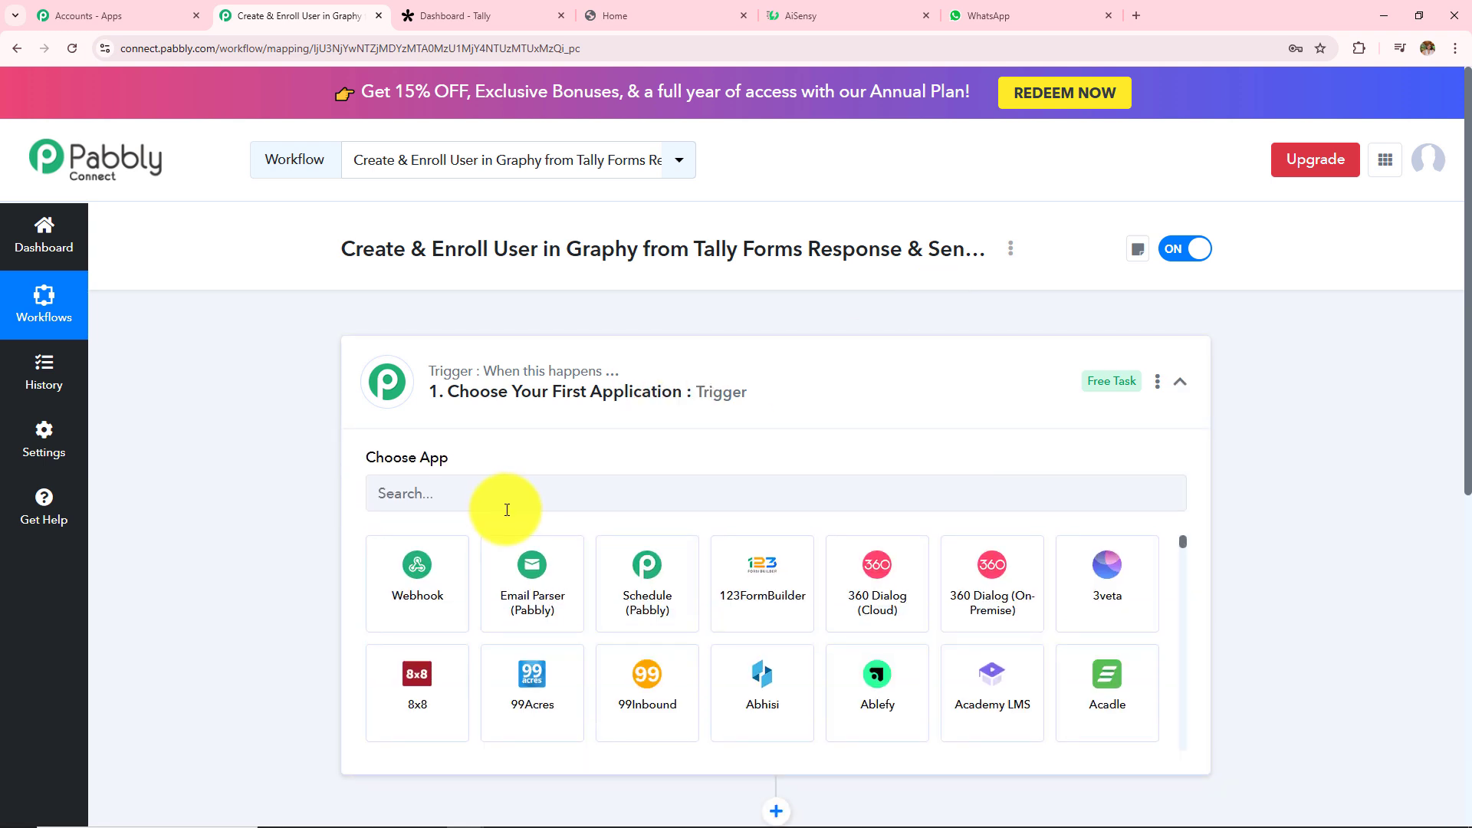
left_click(506, 508)
type("Tally")
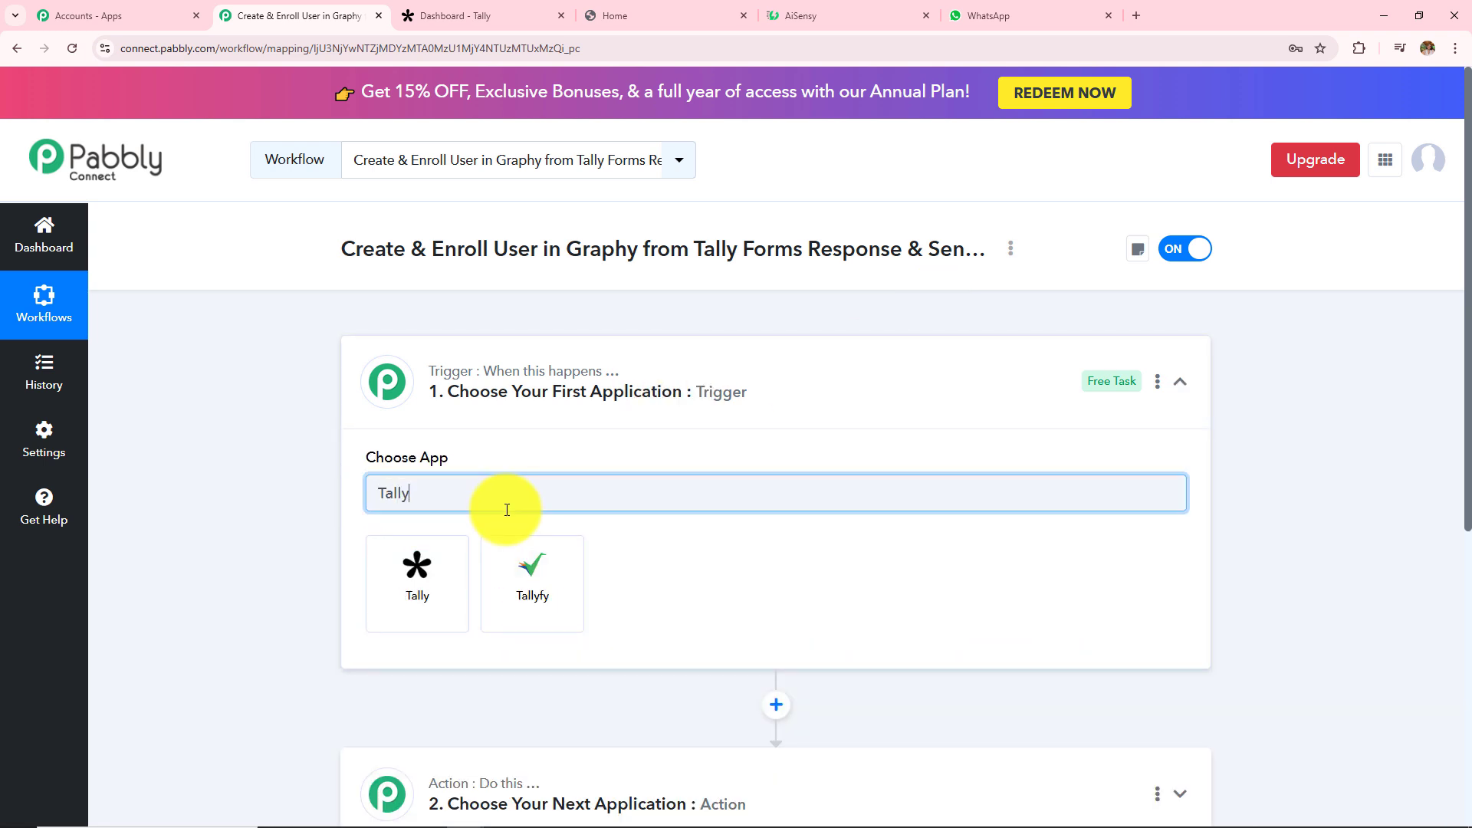
left_click(415, 587)
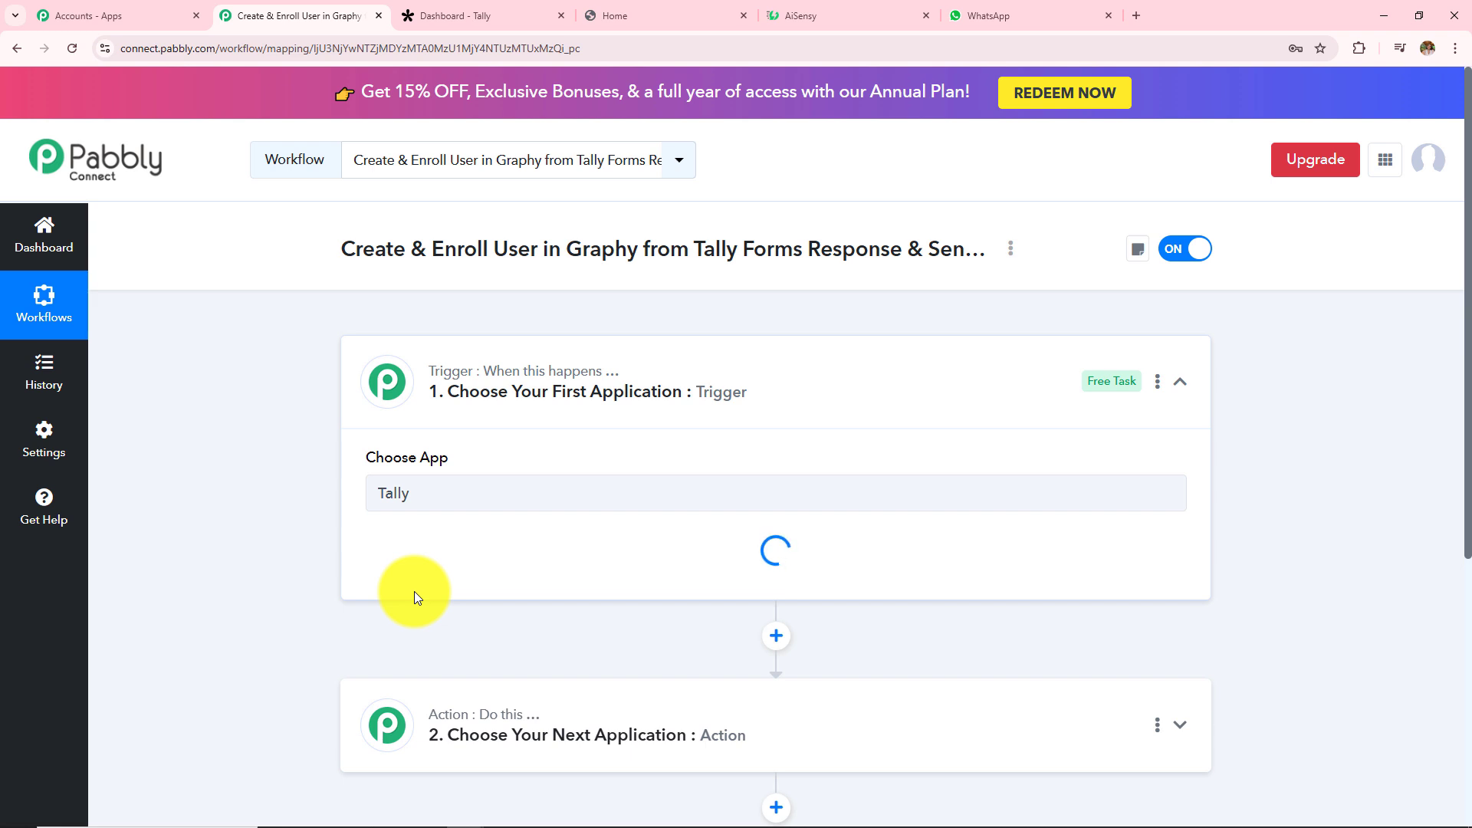
left_click(510, 666)
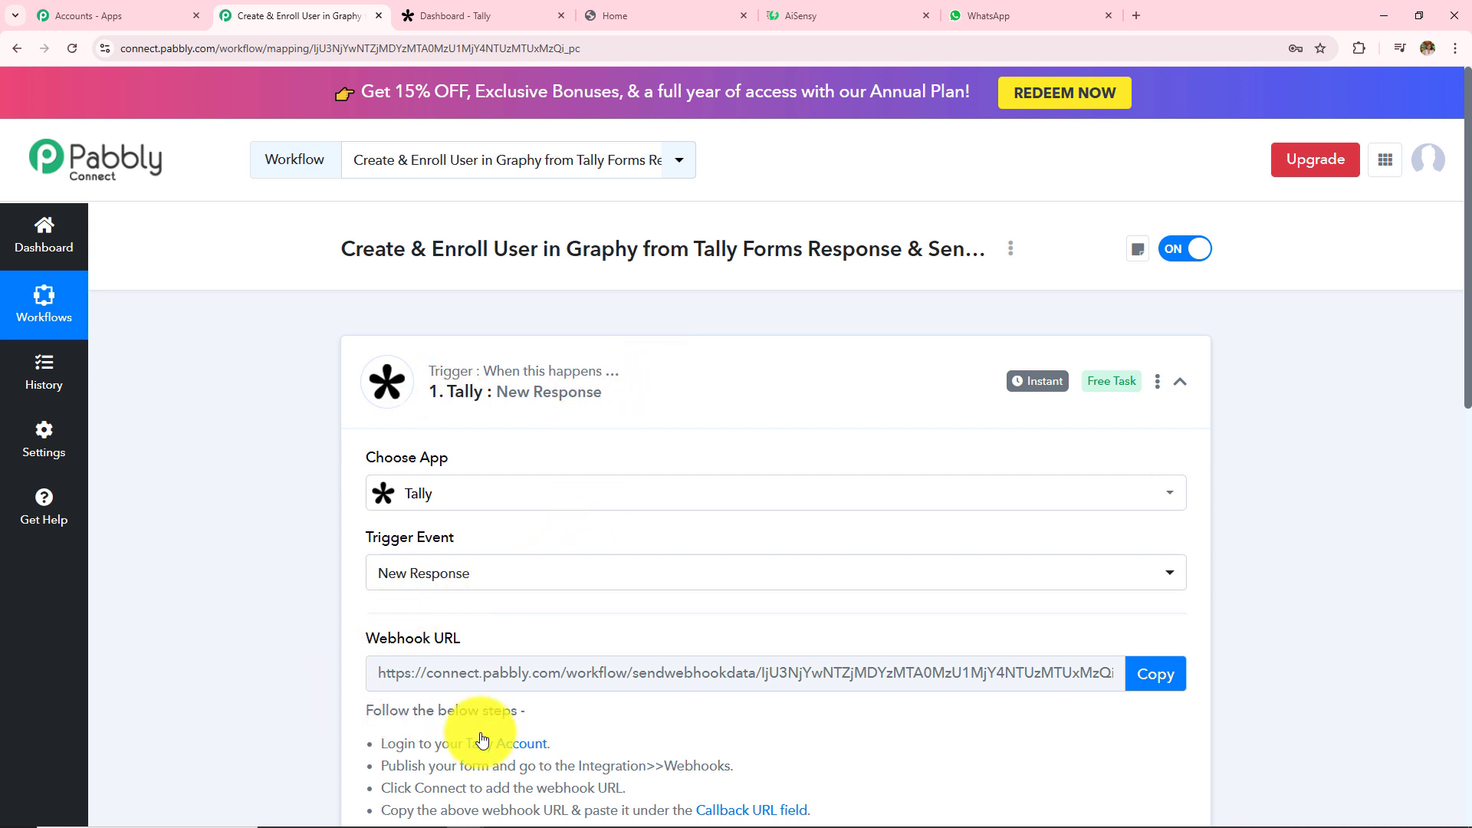
- Read the trigger's webhook setup instructions and switch to Tally to open the Contact Form
scroll(1087, 701, "down", 3)
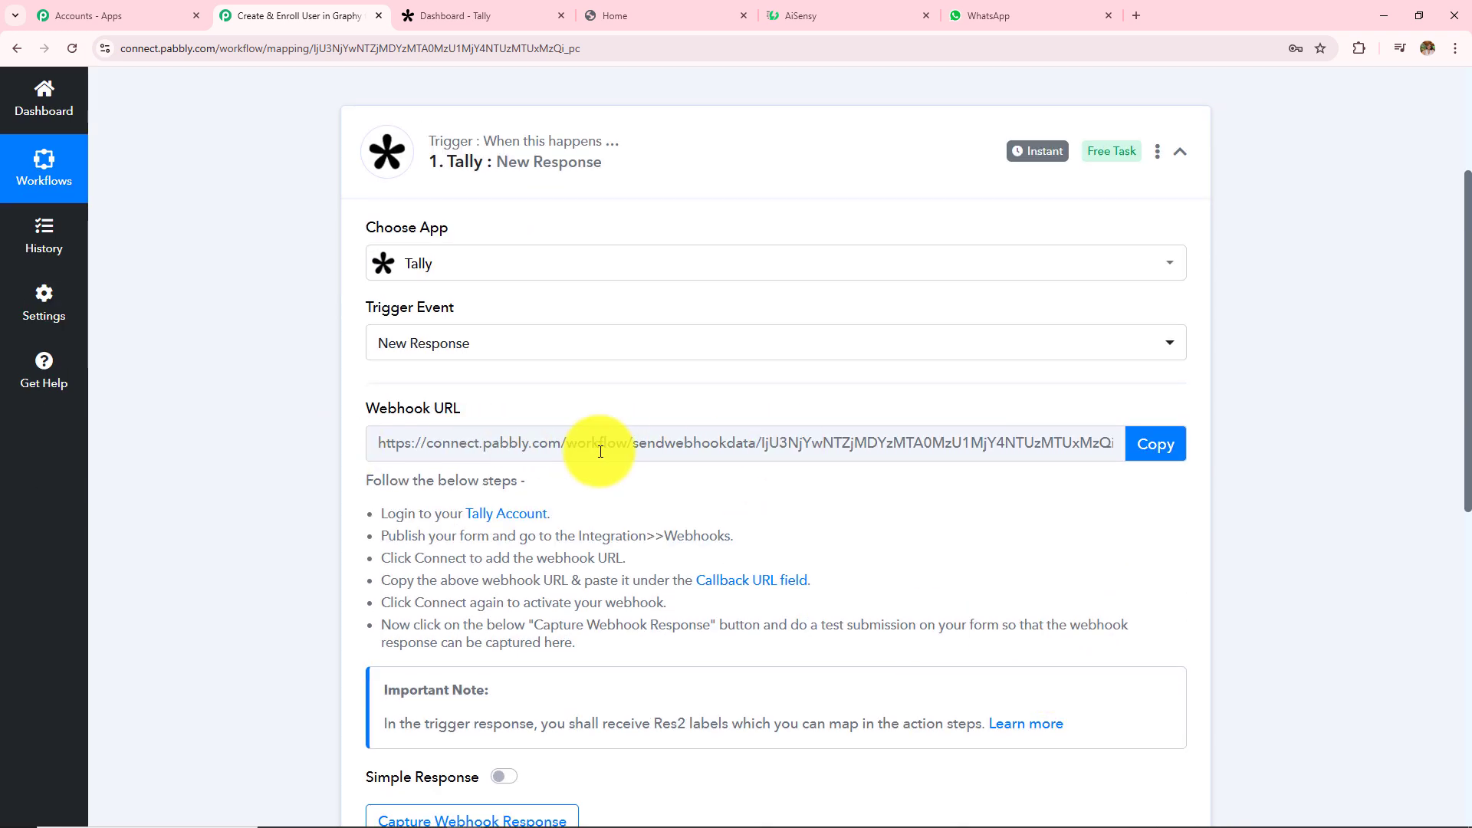
left_click_drag(352, 507, 730, 641)
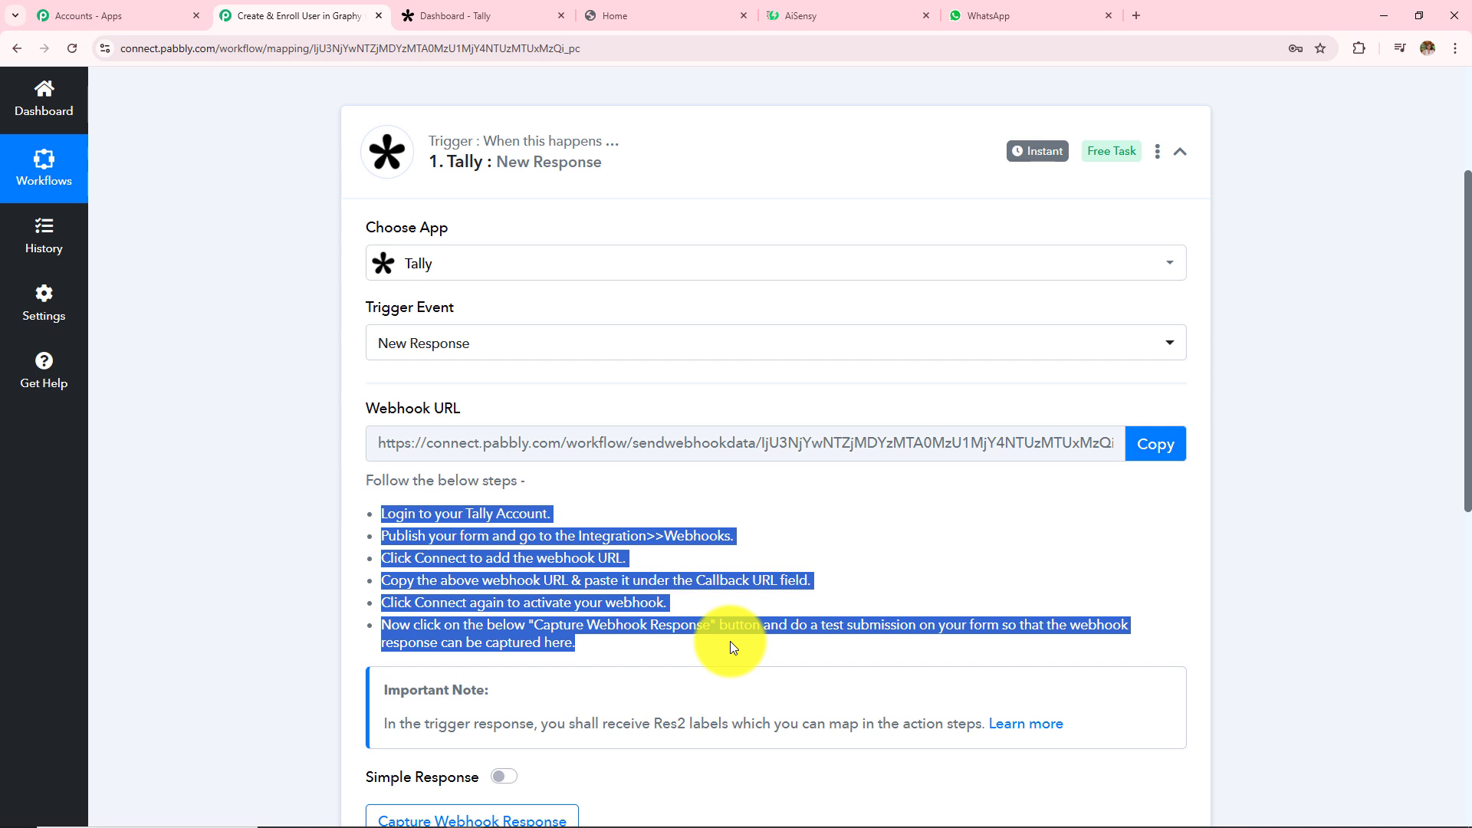
left_click(274, 411)
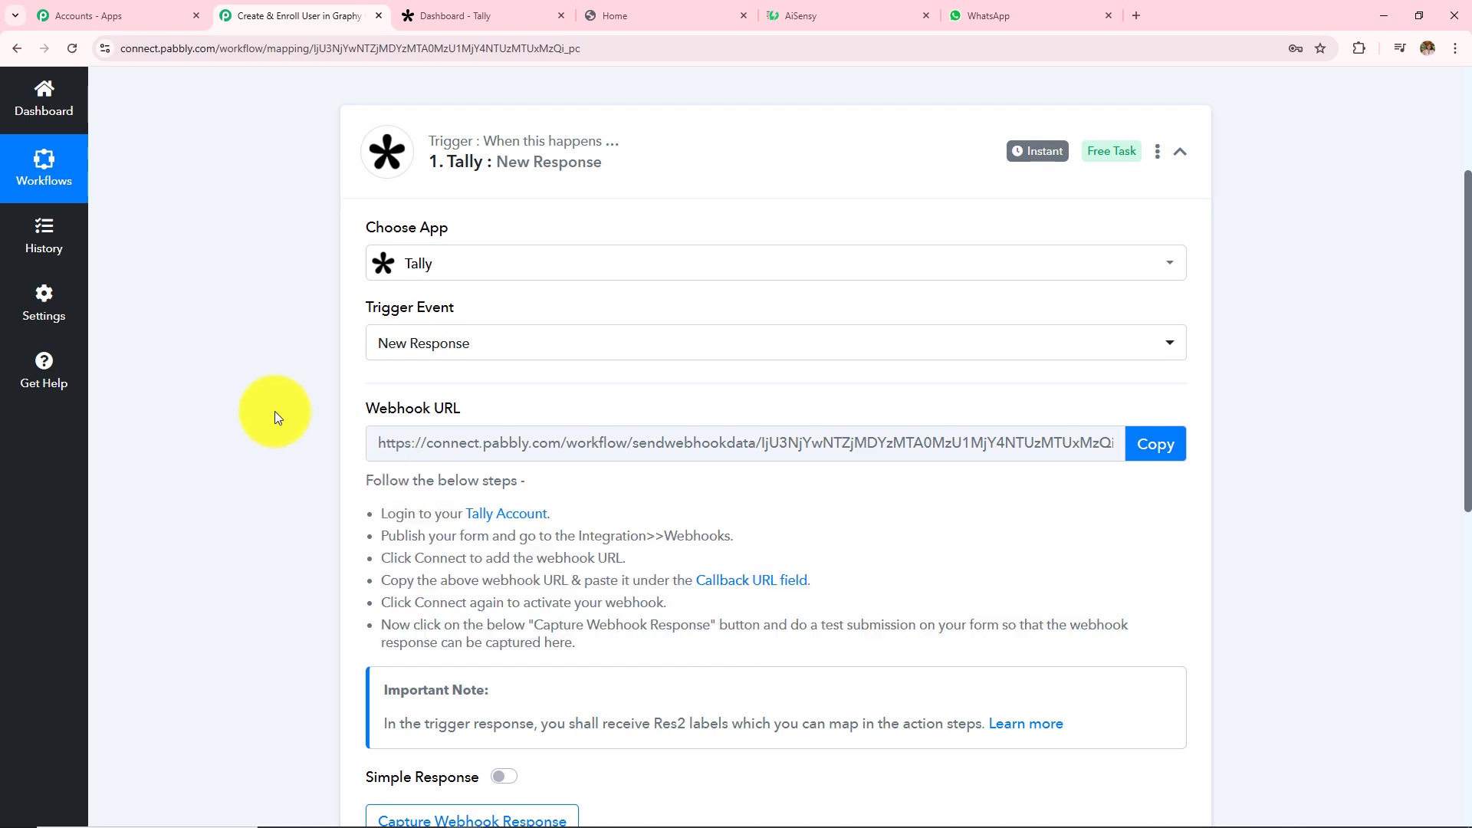
left_click(472, 20)
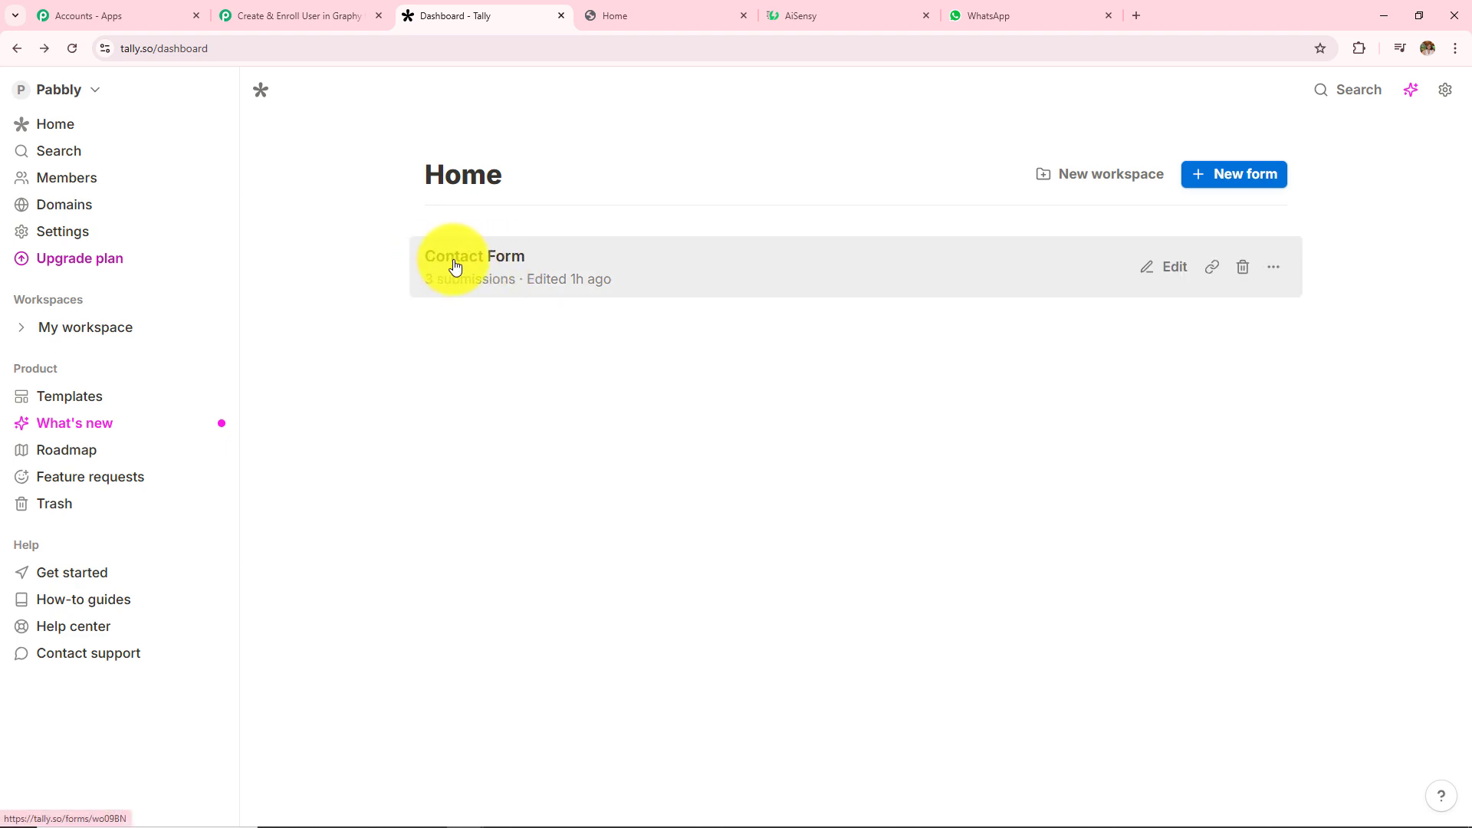
left_click(572, 267)
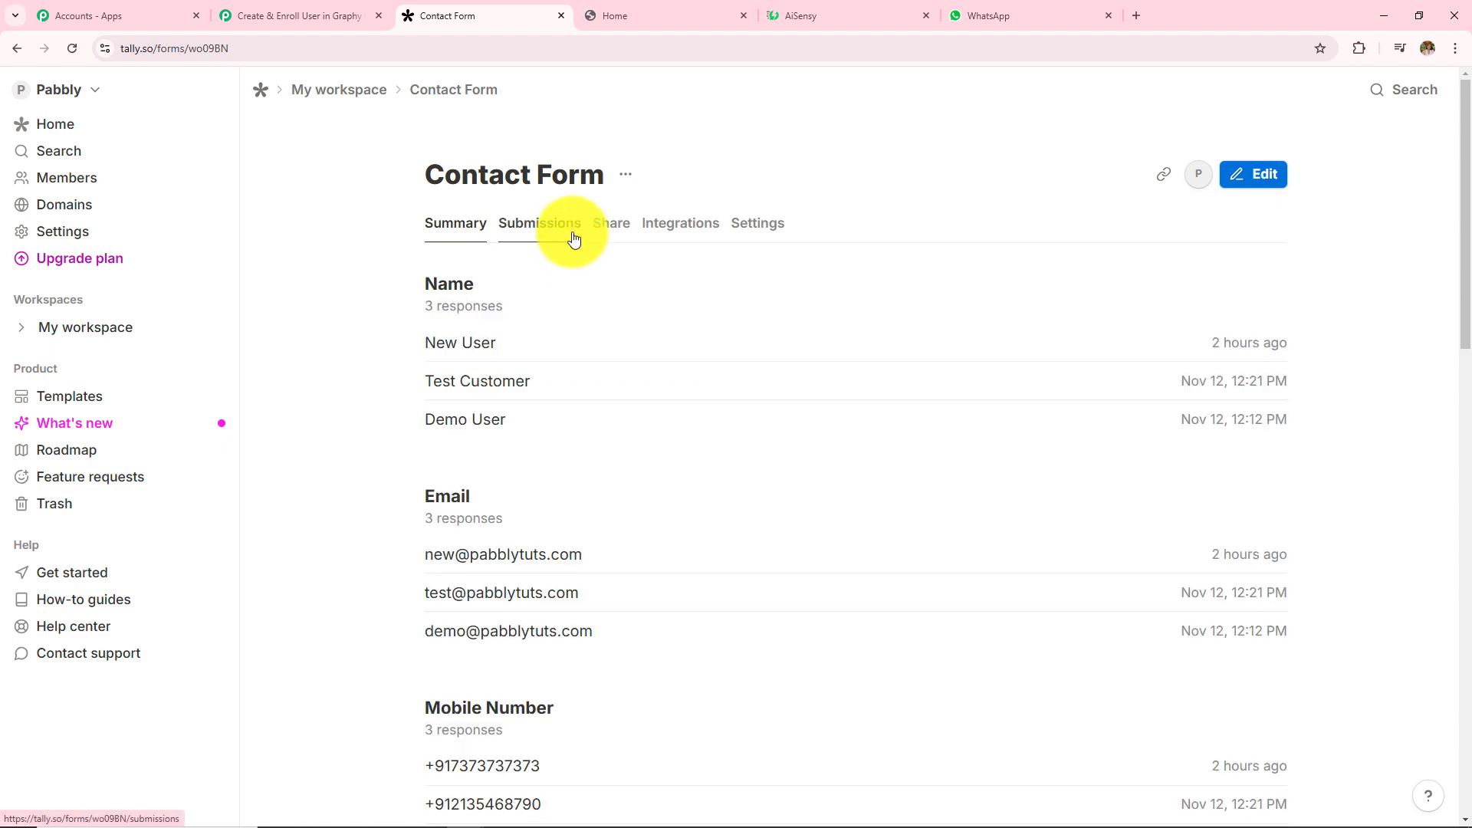
- Open the Contact Form's existing webhook integration for editing and clear its endpoint URL
left_click(690, 222)
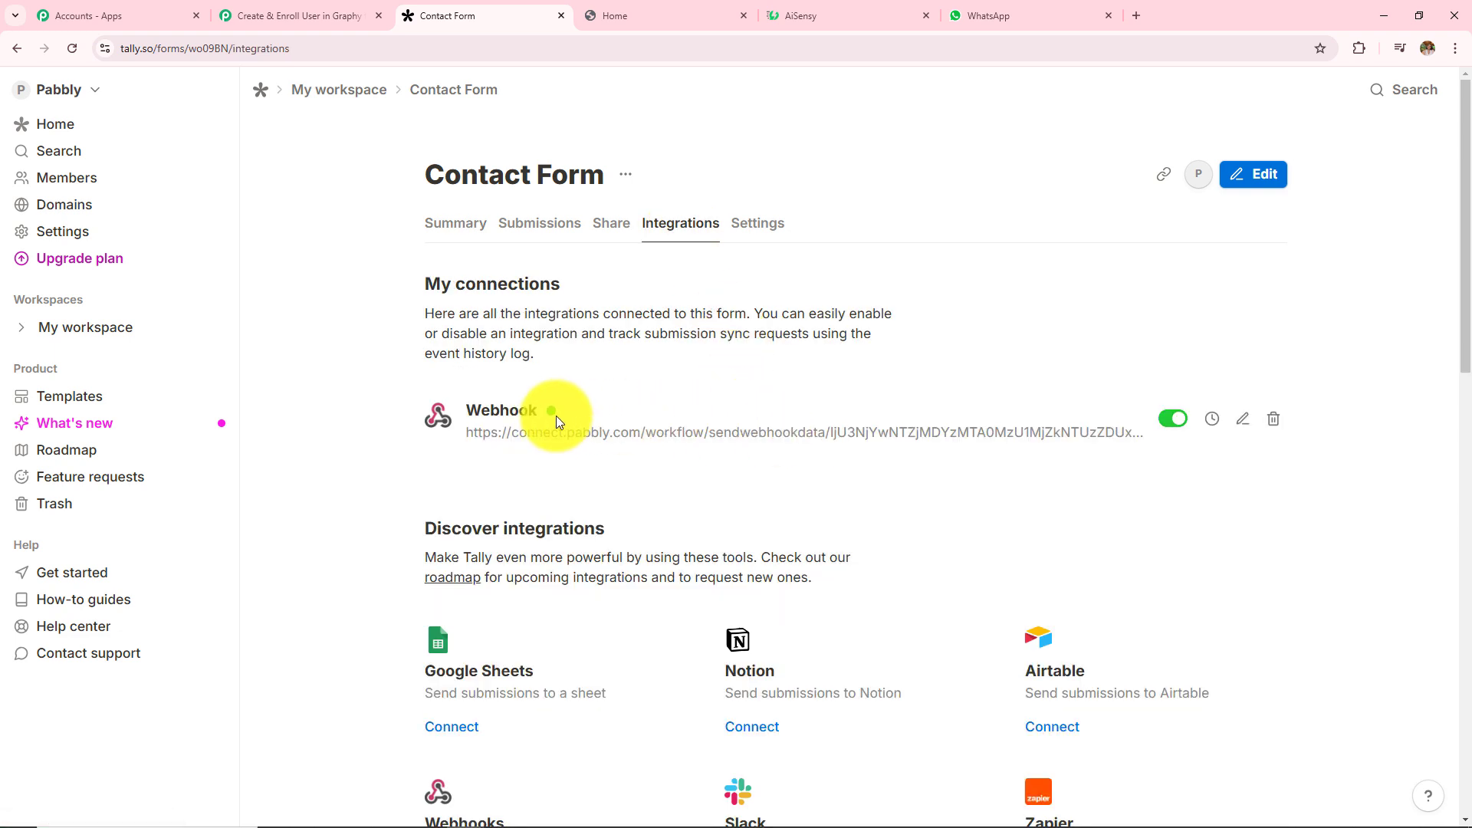
left_click(1244, 421)
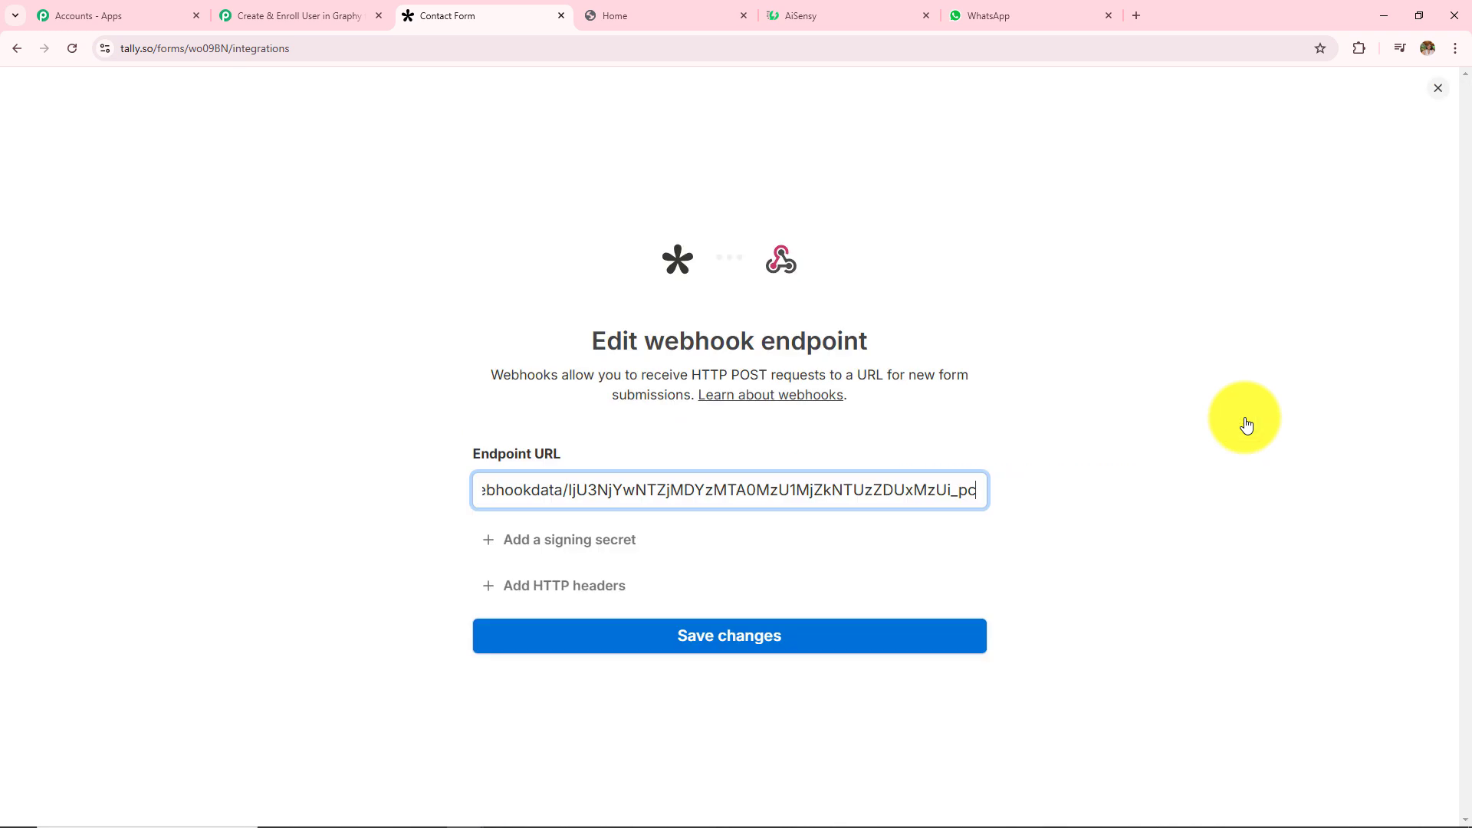
left_click_drag(982, 488, 11, 522)
key("BackSpace")
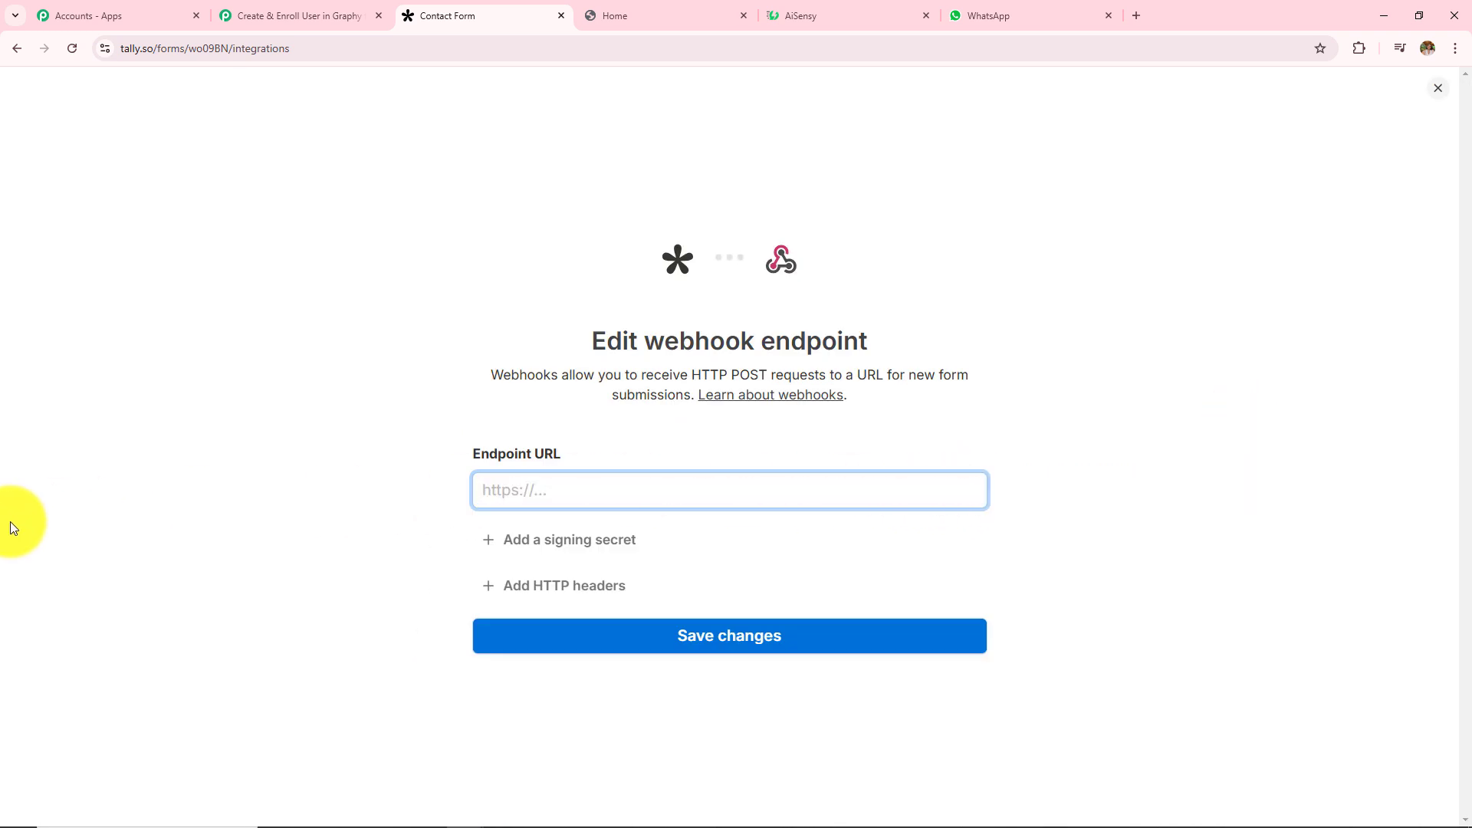
- Copy the trigger's webhook URL from Pabbly Connect, set it as the endpoint URL in Tally and save the changes
left_click(228, 10)
left_click(1152, 451)
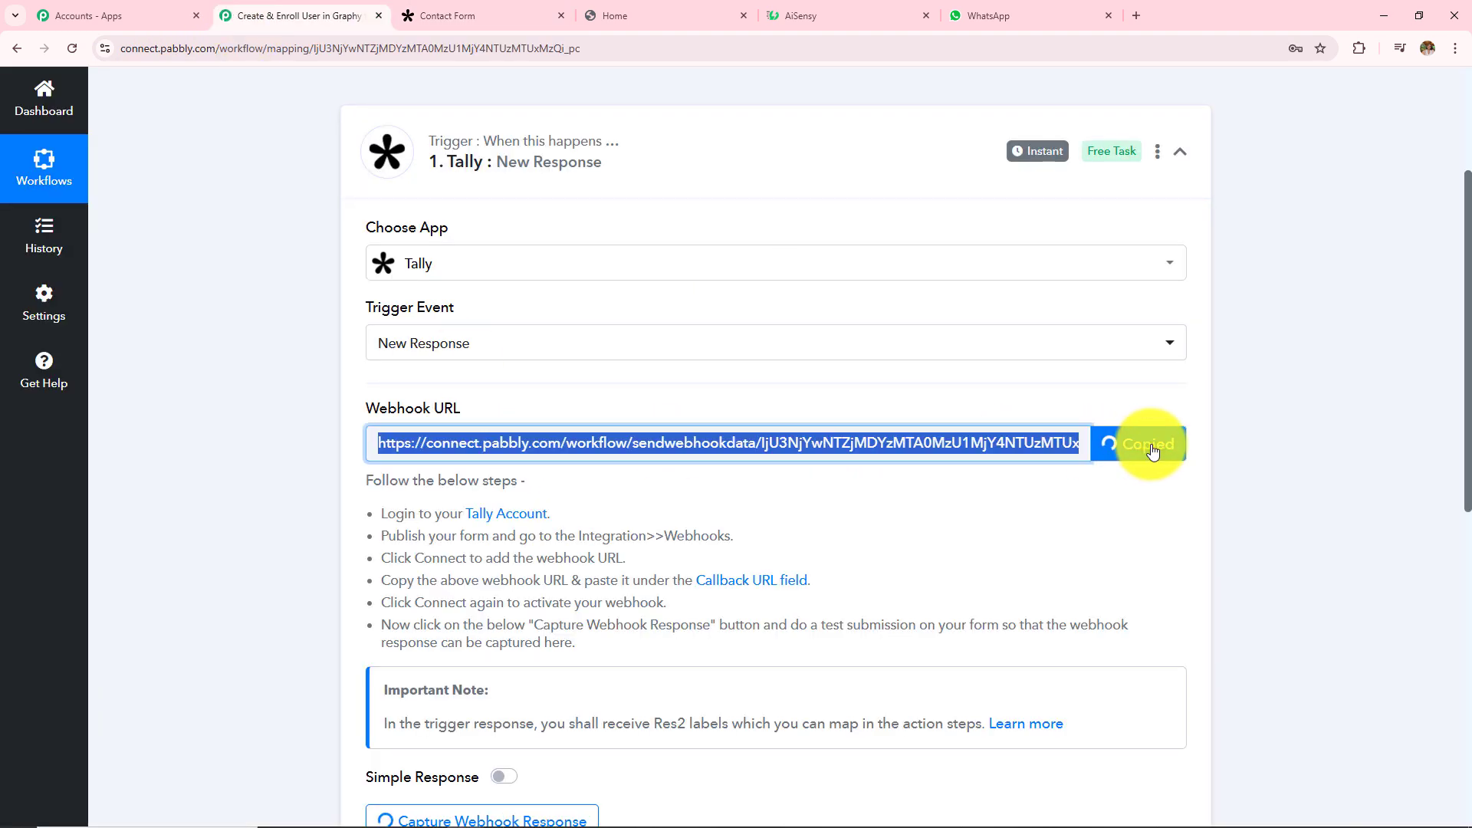
left_click(483, 11)
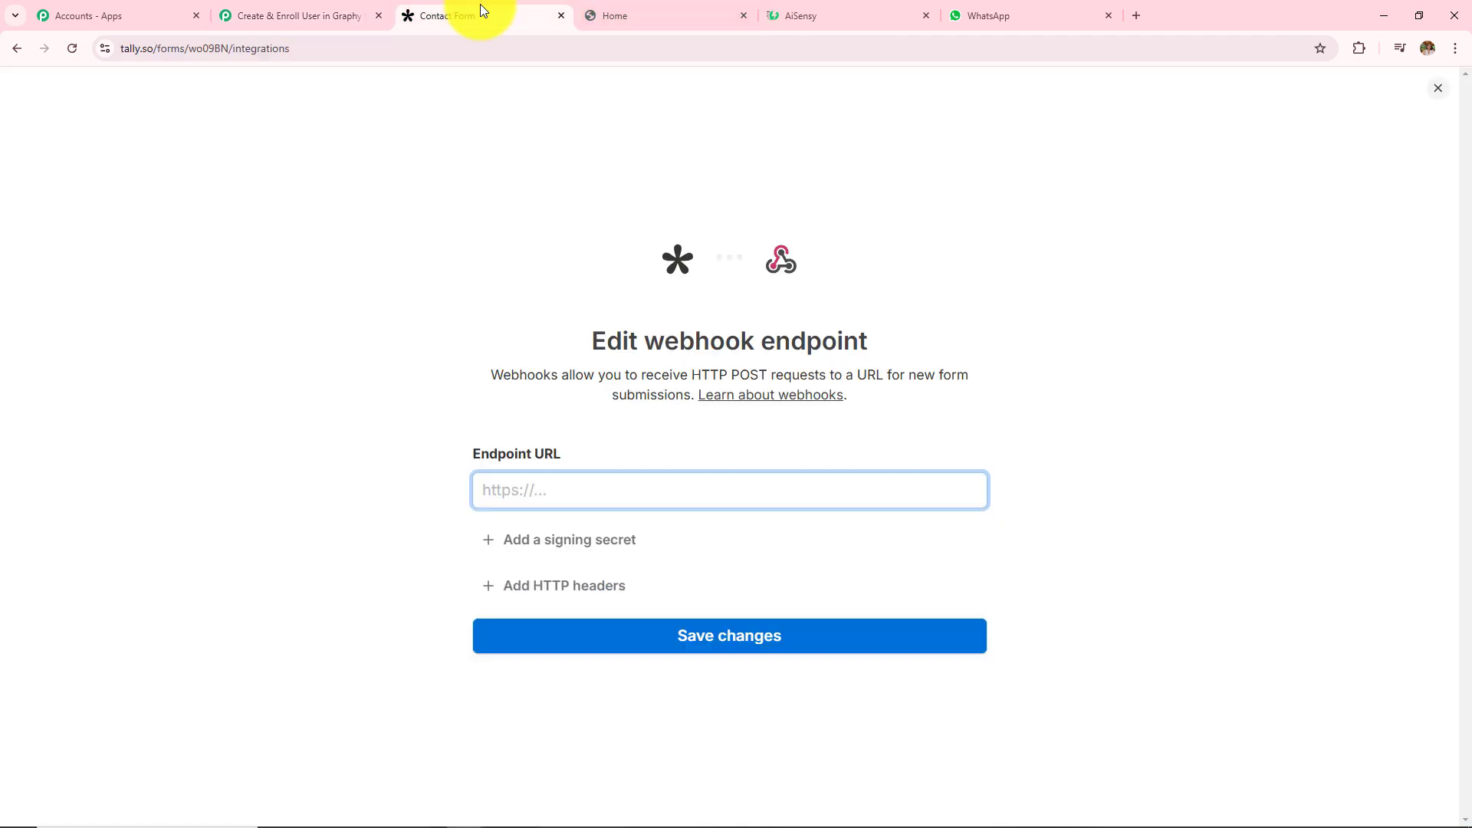
left_click(599, 491)
key("ctrl+v")
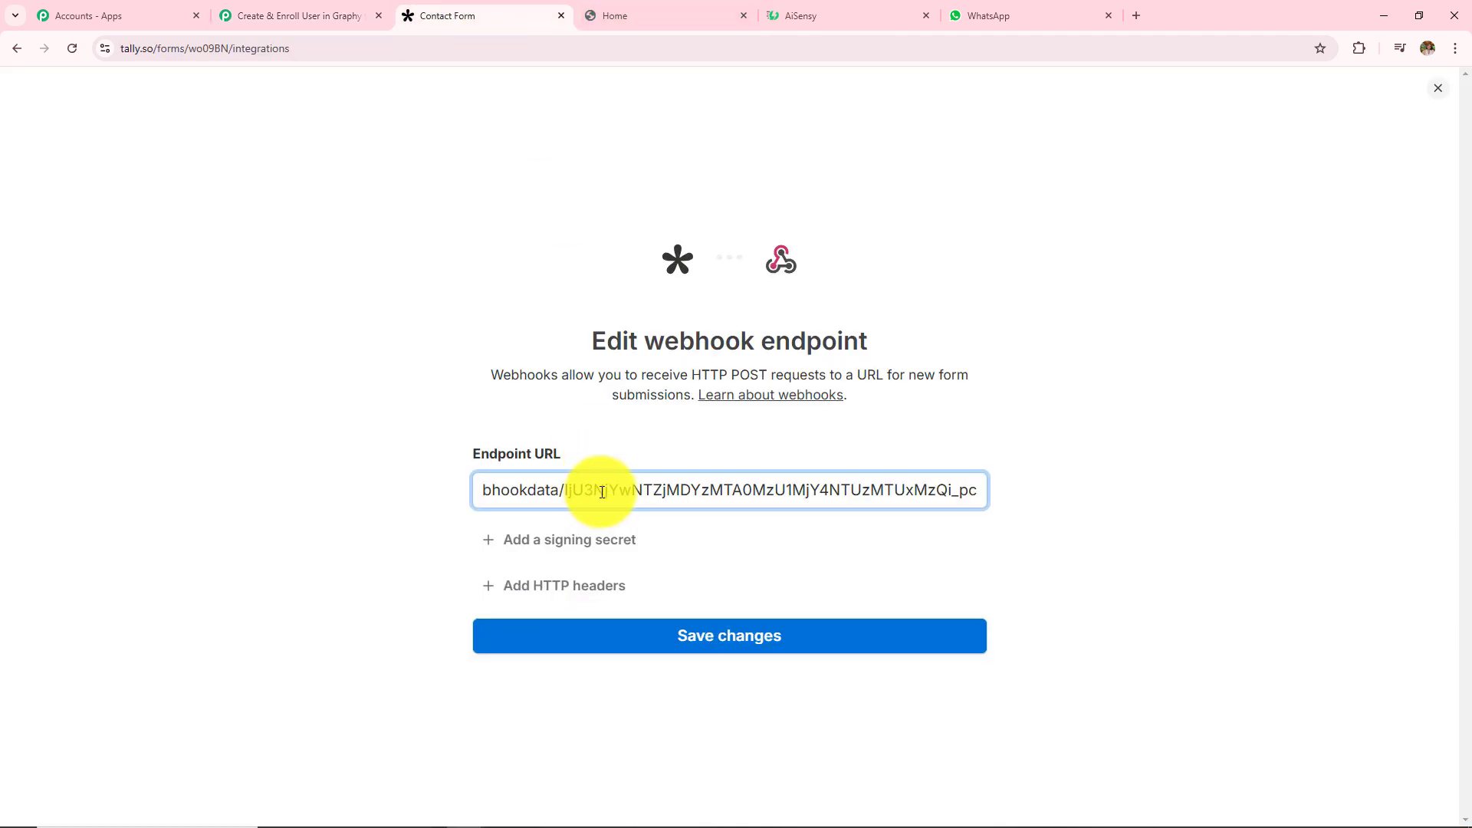
left_click(737, 646)
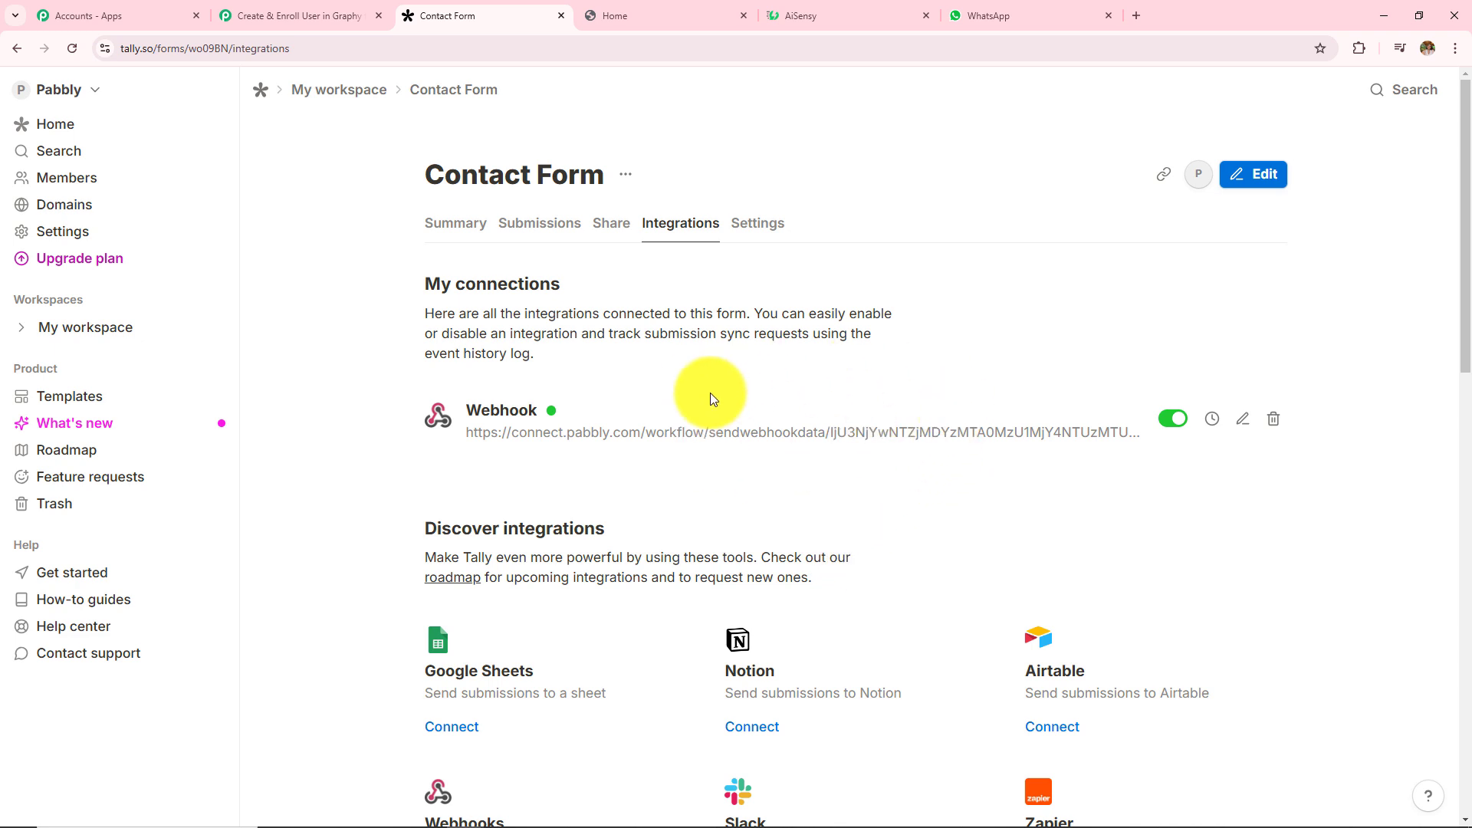
- Switch to Pabbly Connect and check the trigger's webhook capture status and the note about making a test submission
left_click(289, 15)
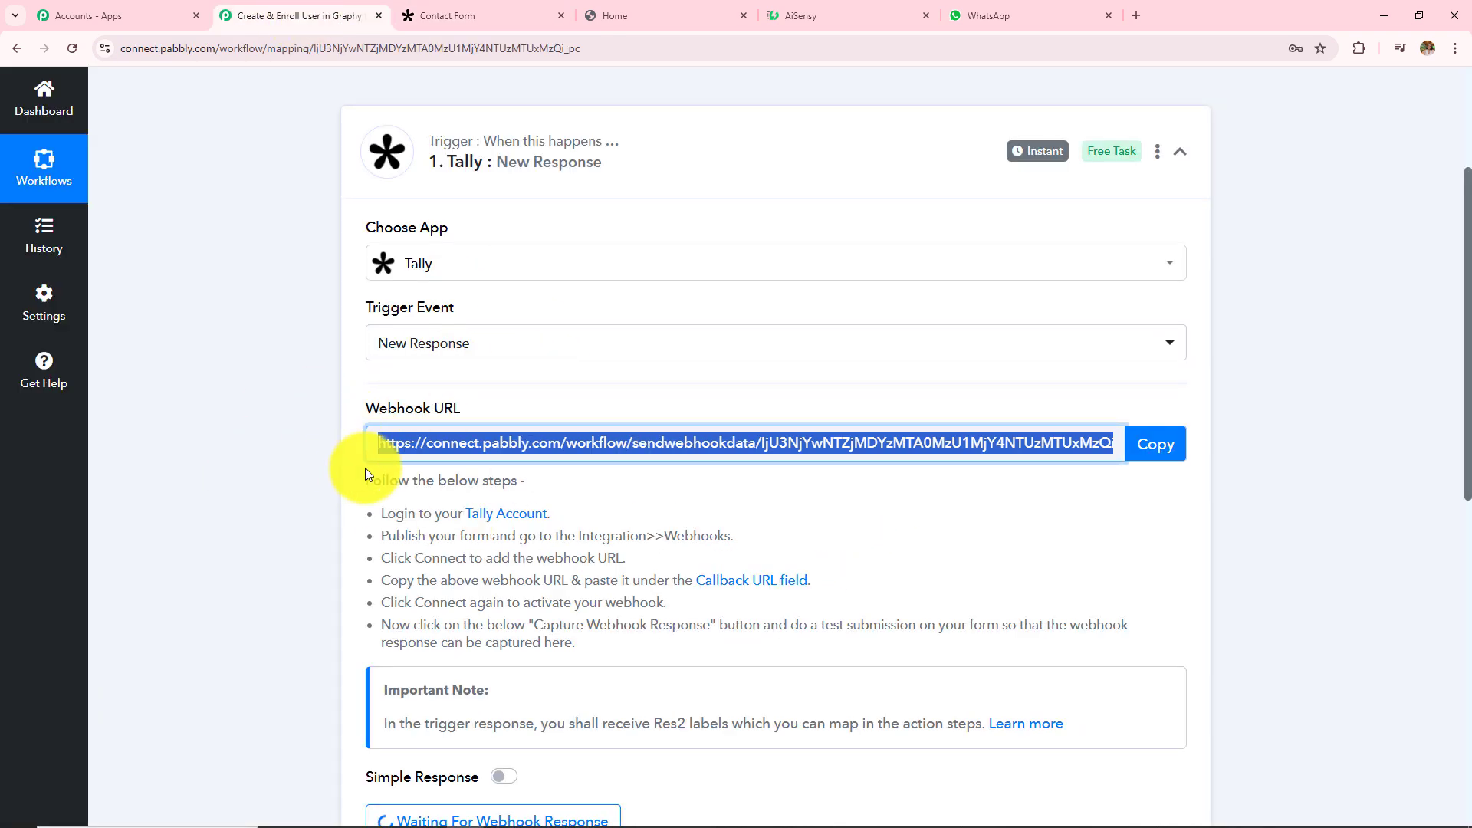
left_click(448, 15)
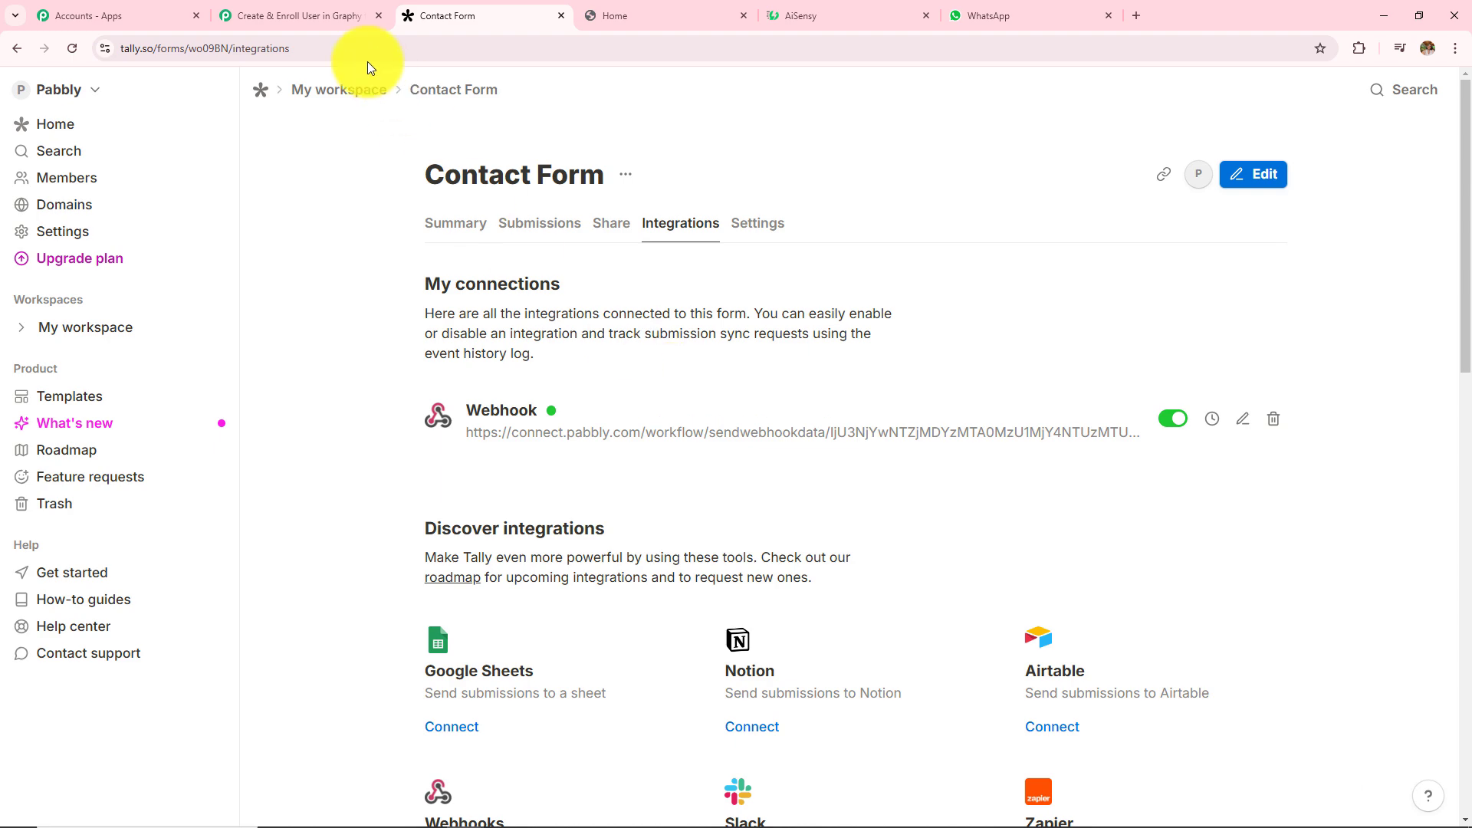
left_click(337, 15)
scroll(706, 615, "down", 5)
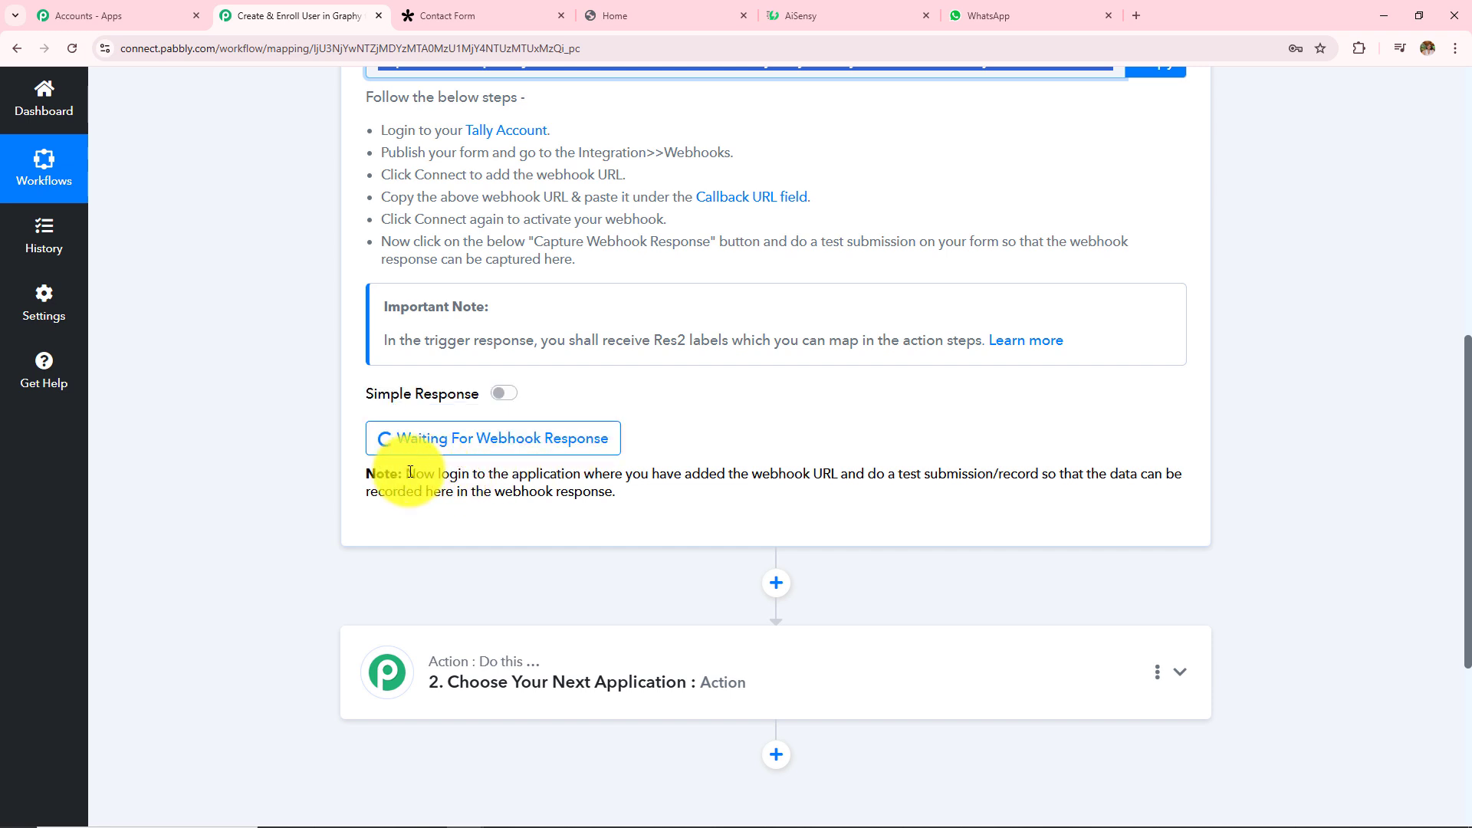
left_click_drag(405, 476, 673, 542)
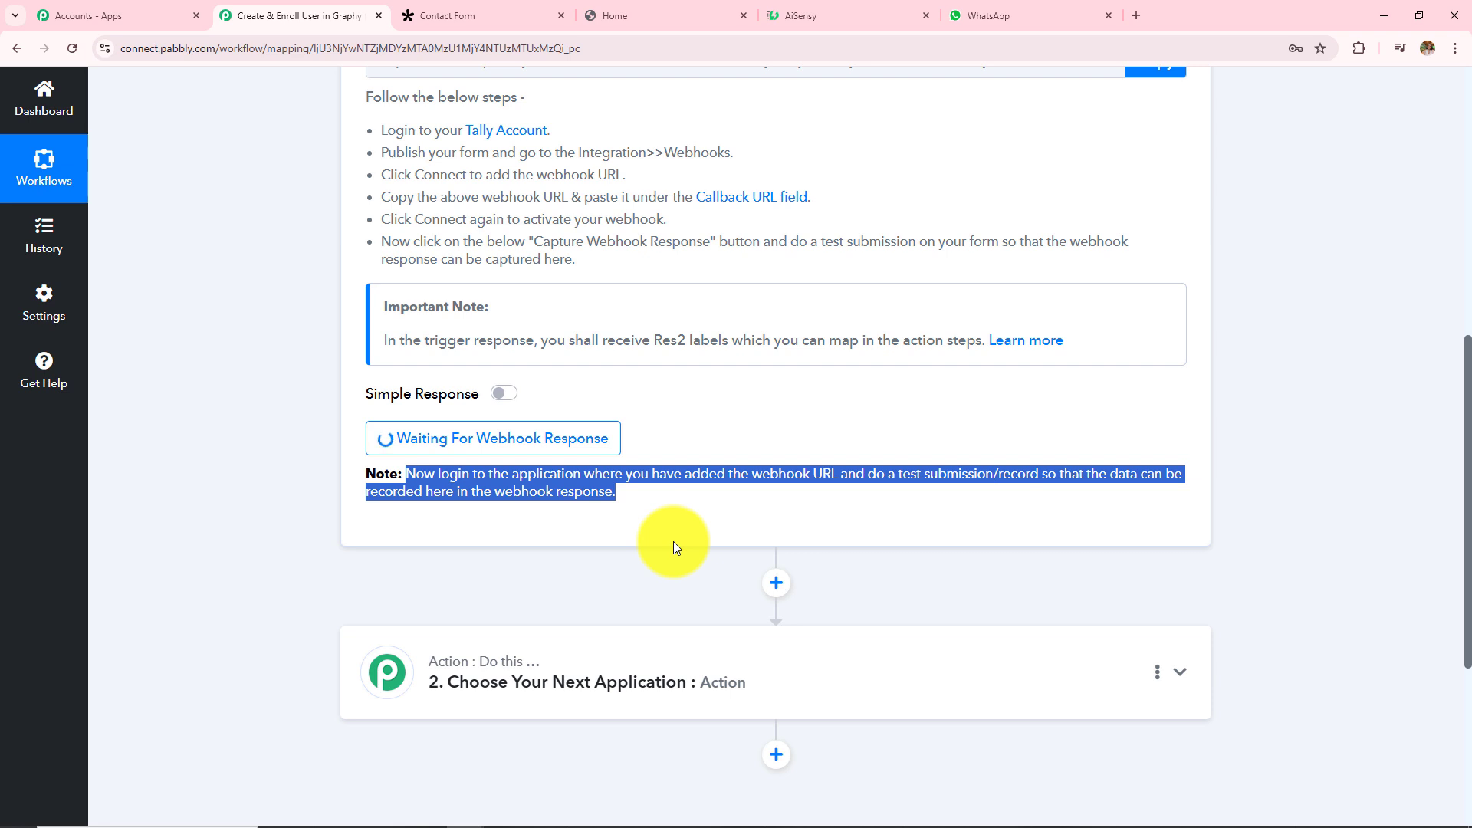
left_click(472, 16)
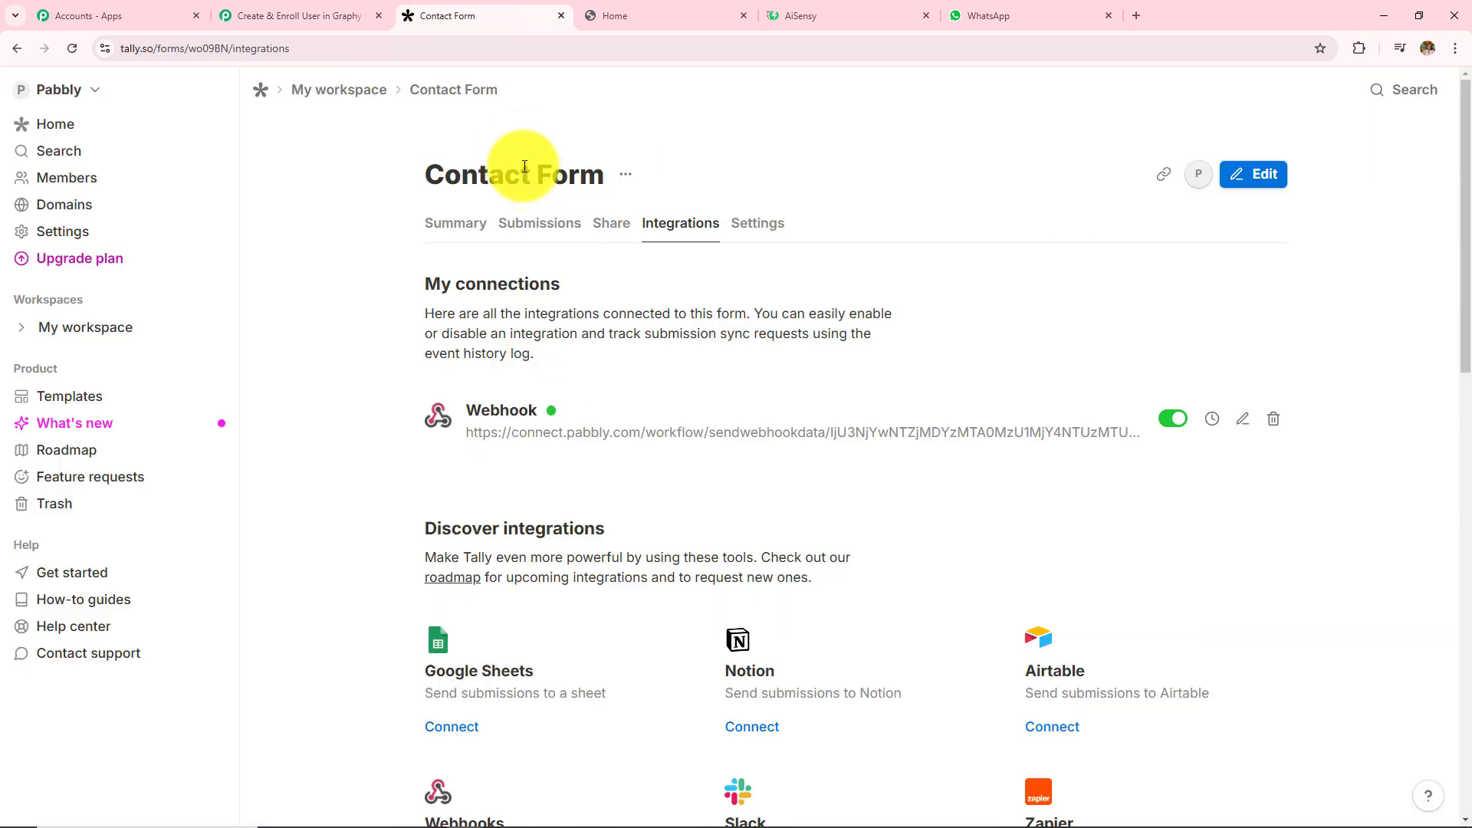
left_click(284, 15)
left_click(470, 16)
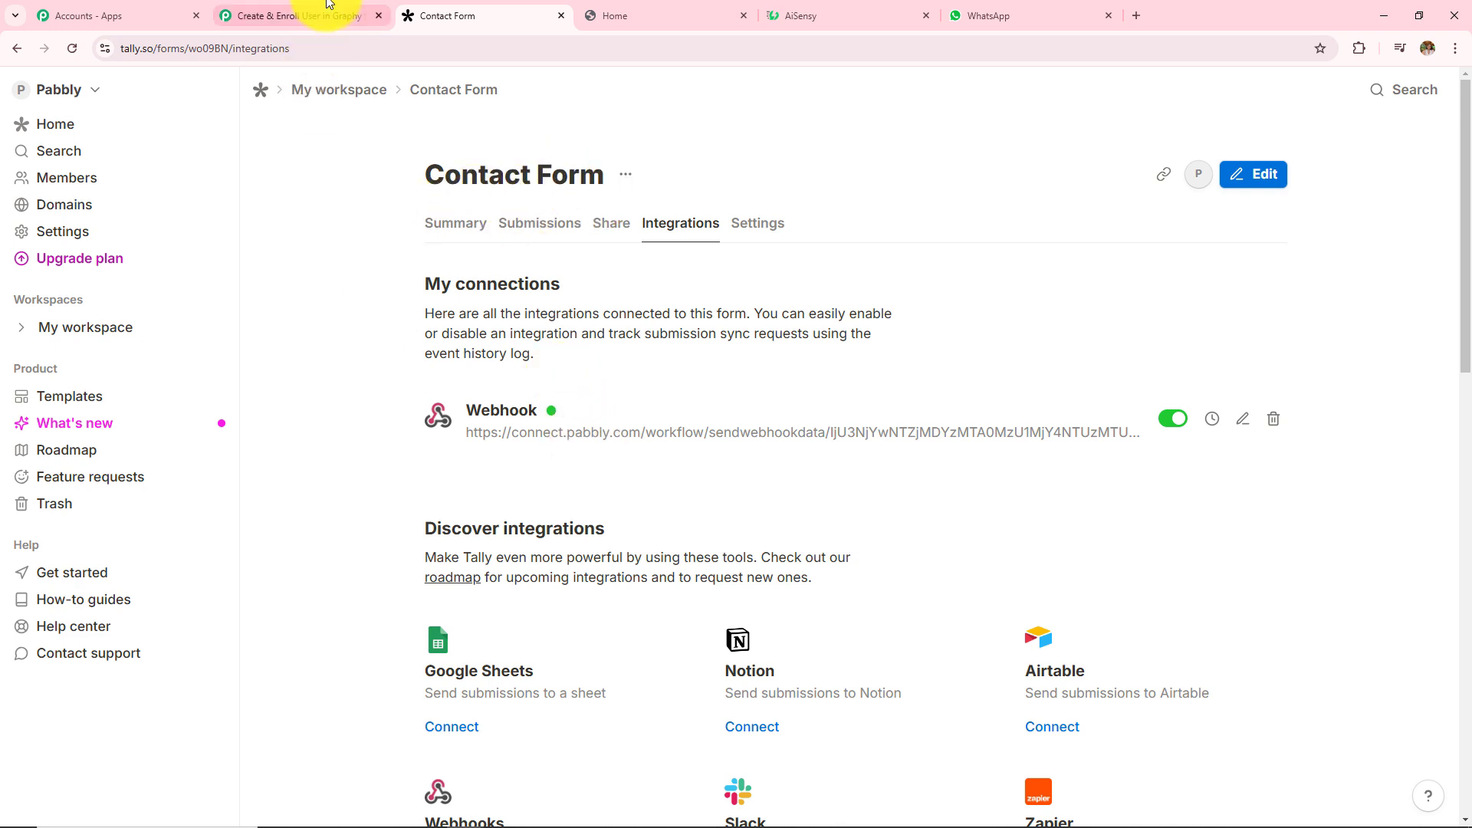
left_click(300, 16)
scroll(333, 375, "up", 4)
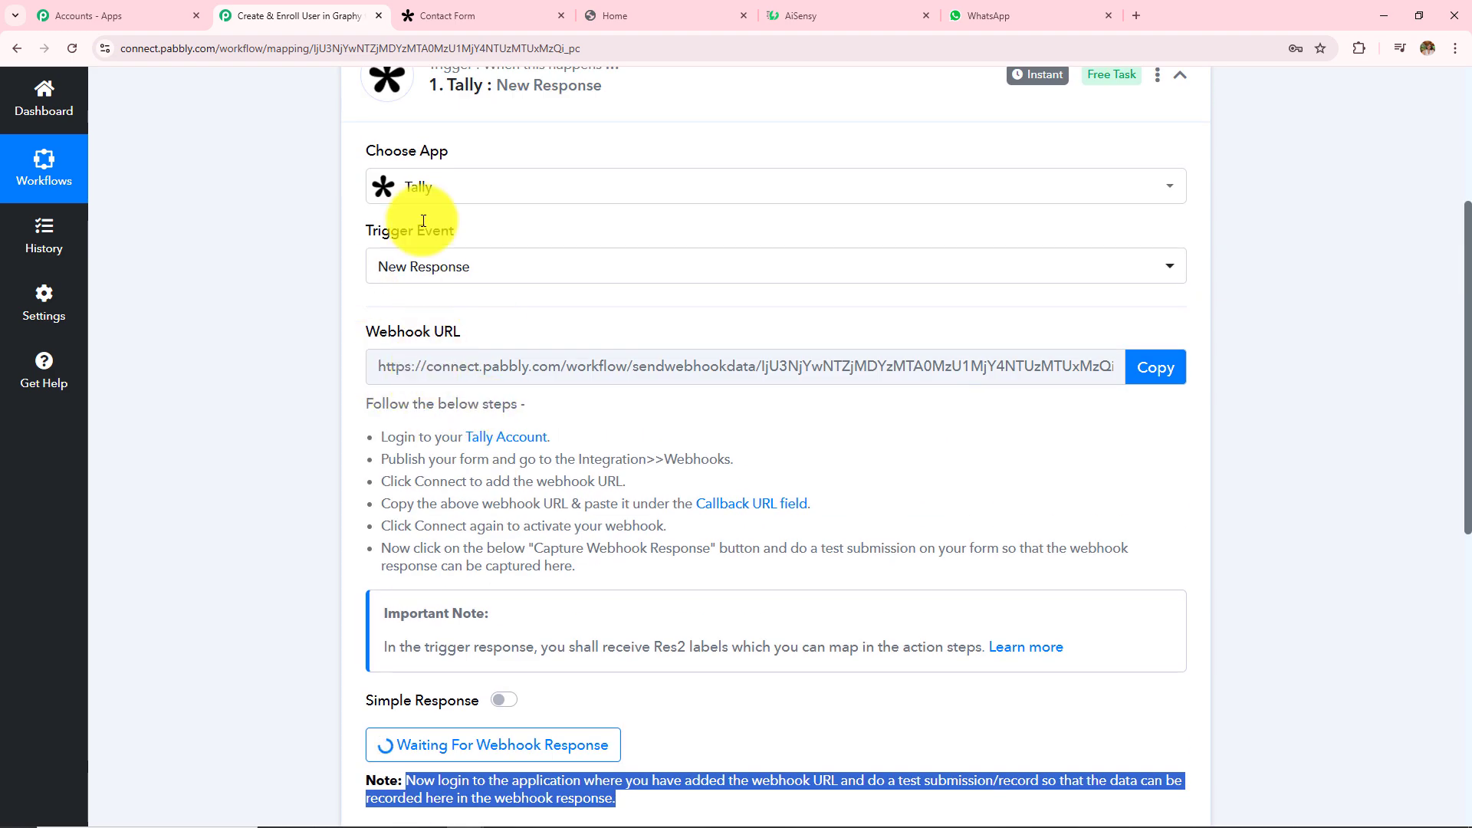
- Copy the Contact Form's share link in Tally and open the published form in a new browser tab
left_click(452, 15)
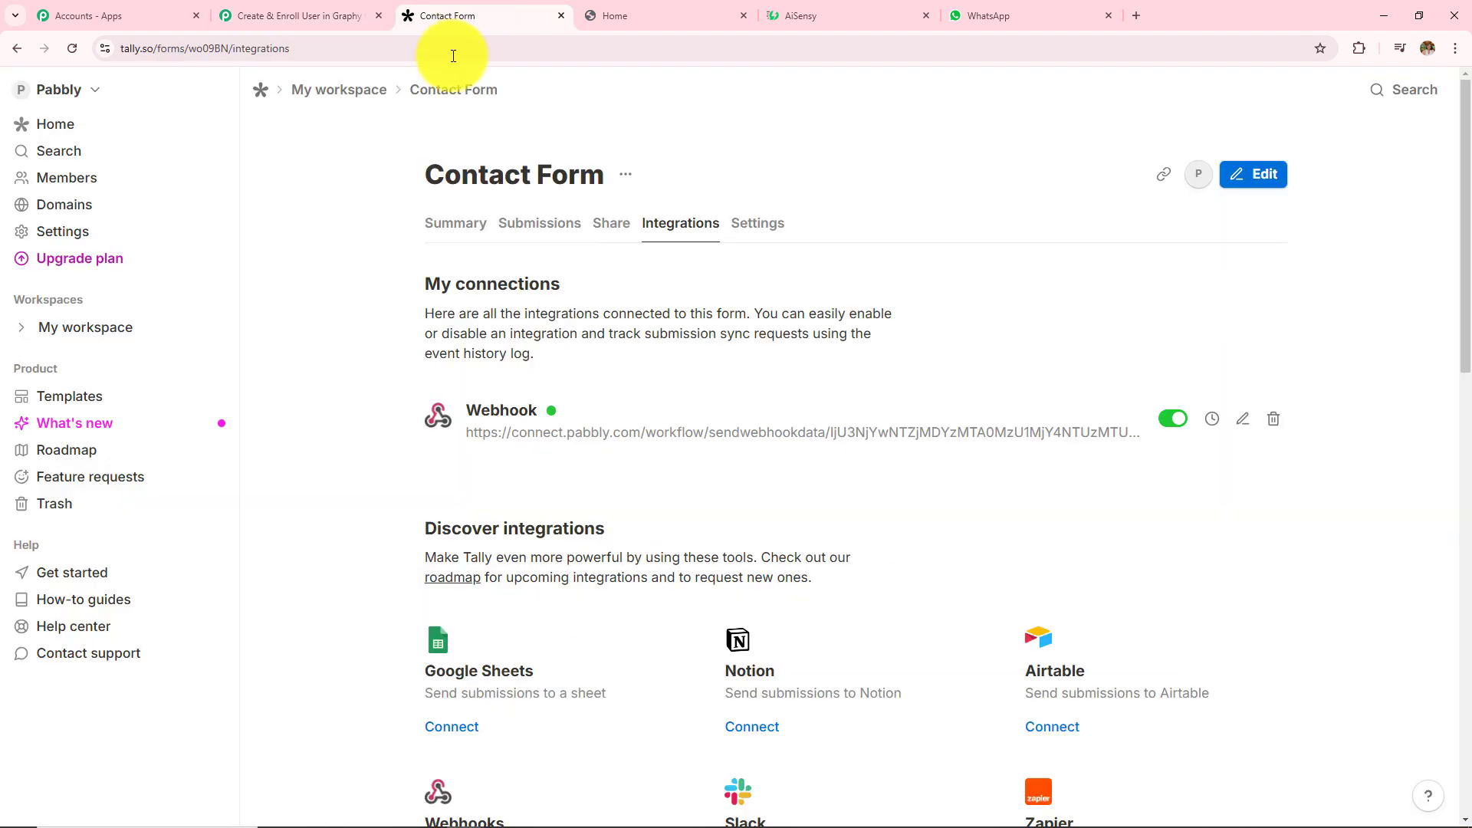
left_click(613, 237)
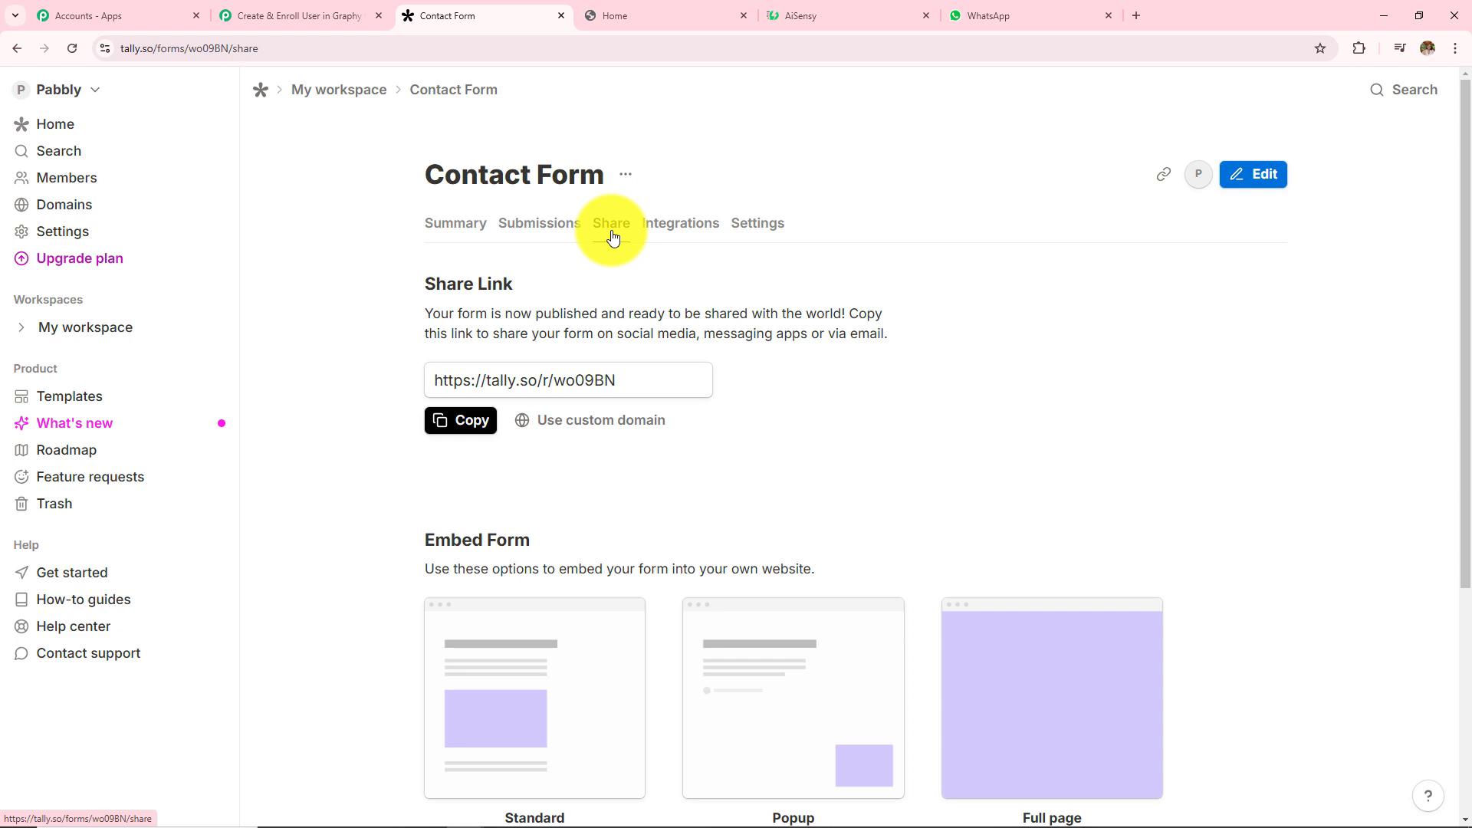
left_click(465, 420)
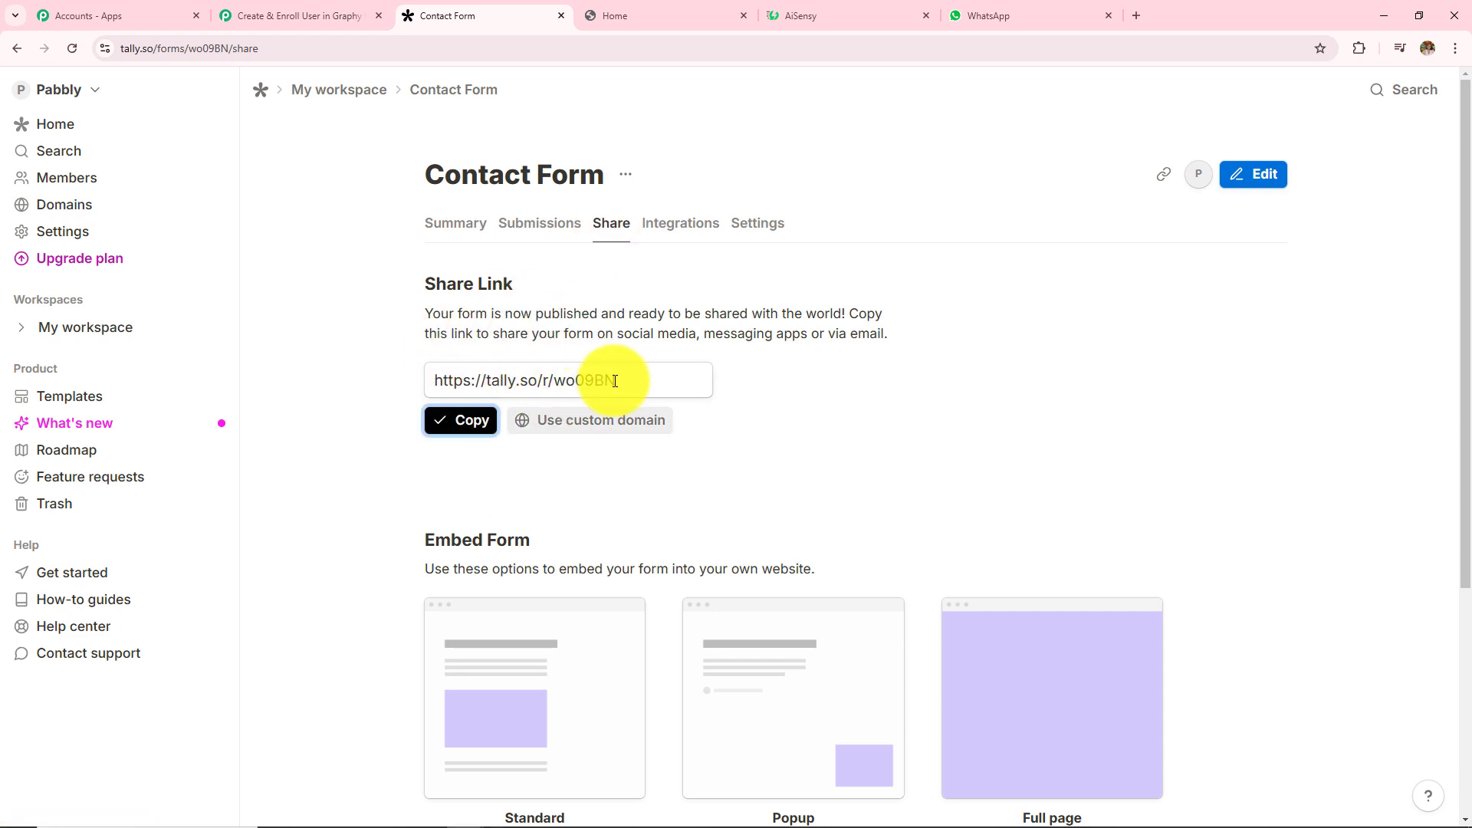
left_click(1135, 15)
left_click(1021, 48)
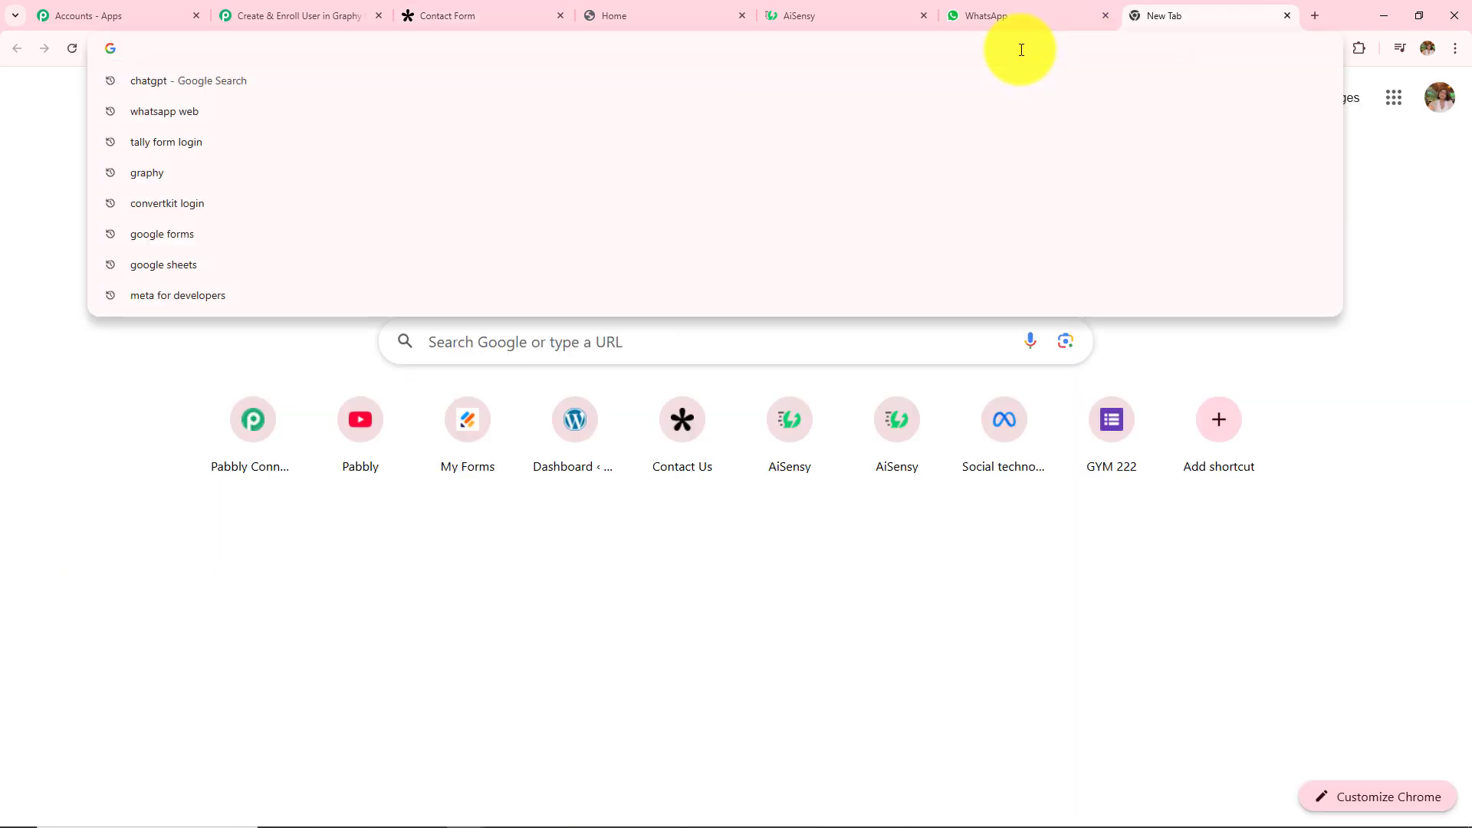
key("ctrl+v")
key("Return")
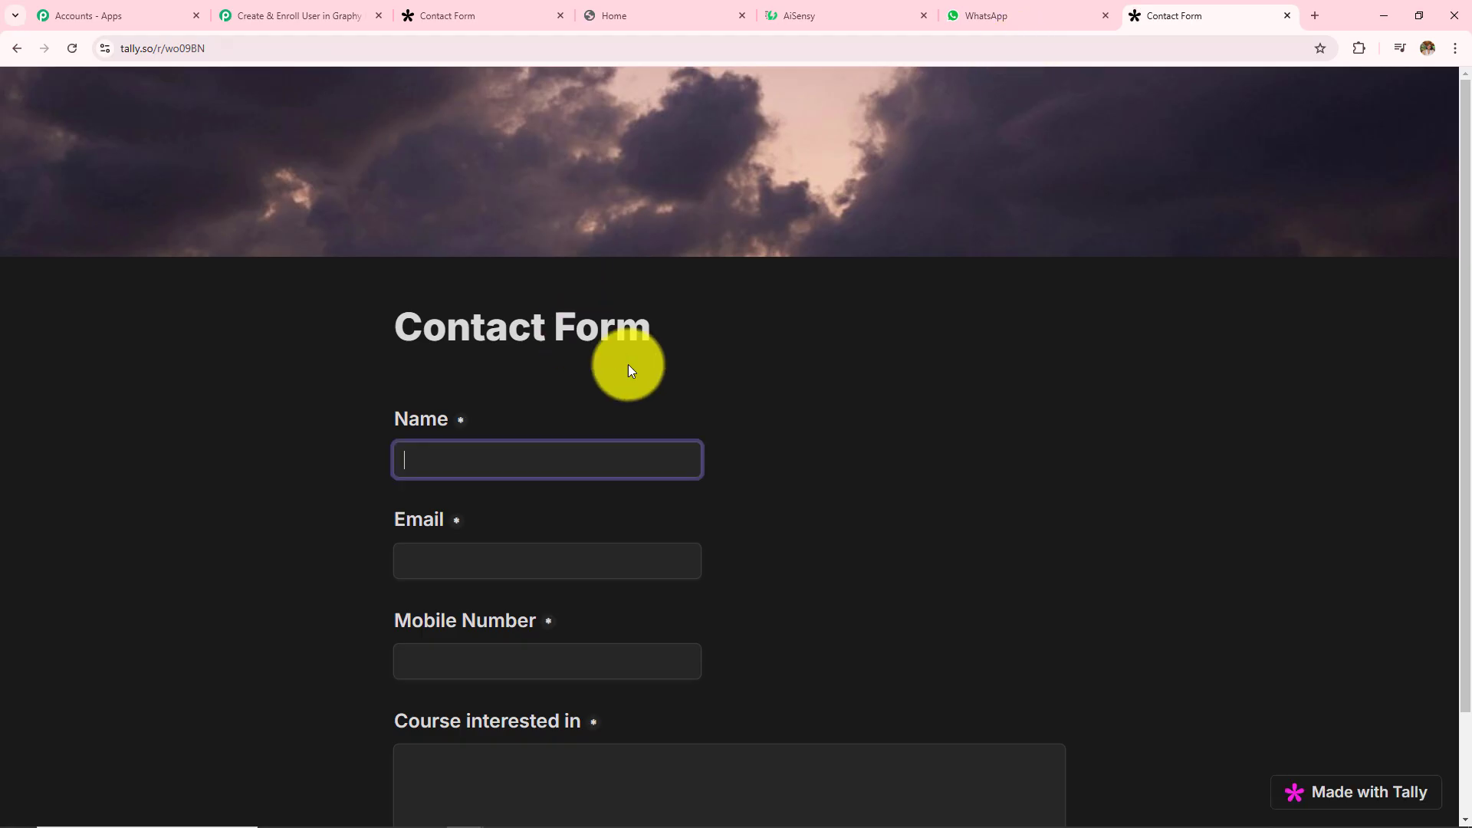
- Fill in the test name, email and mobile number, enter PHP as the course interested in, and submit the form
scroll(848, 328, "down", 2)
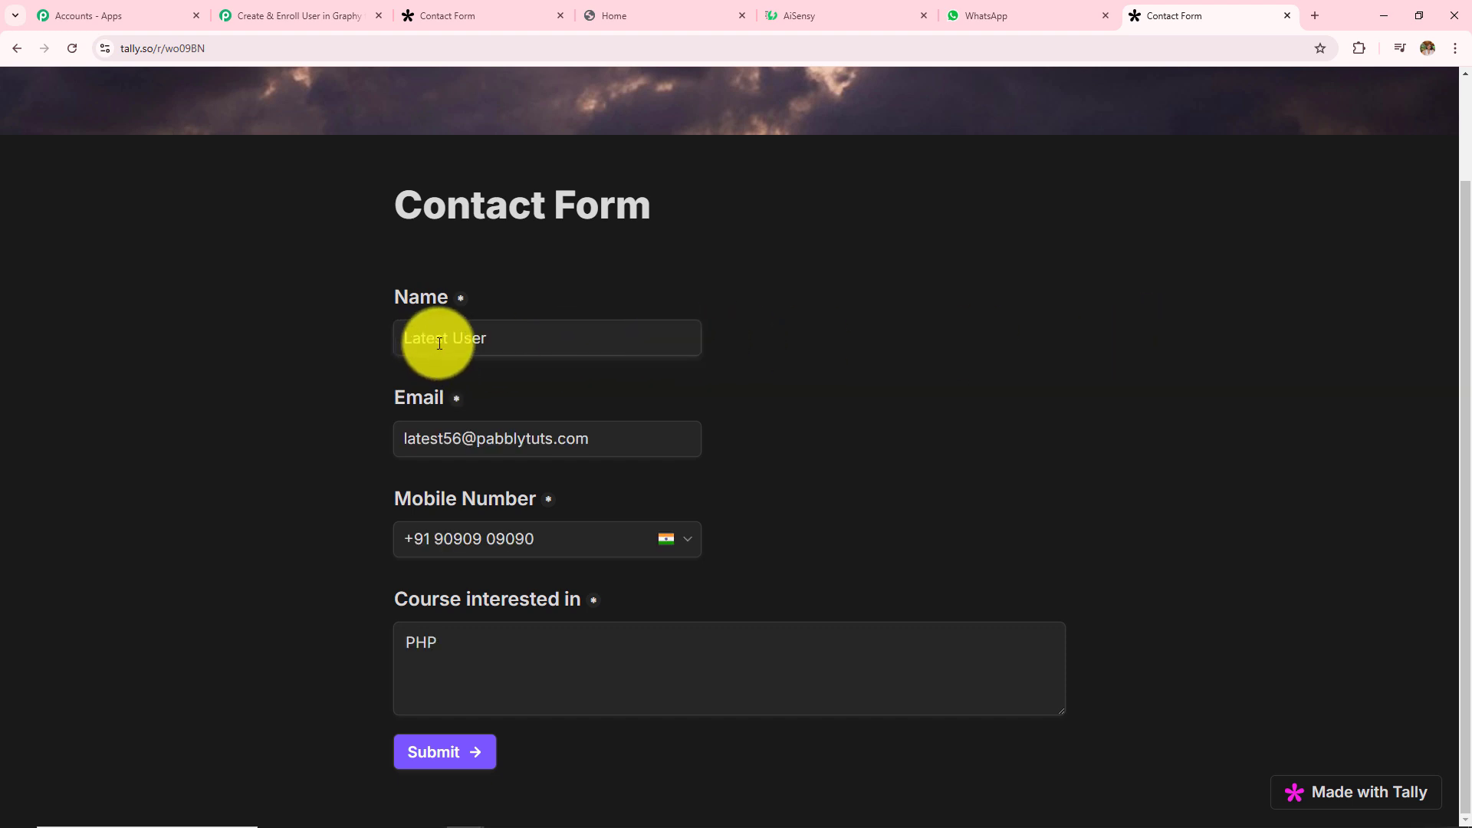
triple_click(483, 331)
triple_click(603, 443)
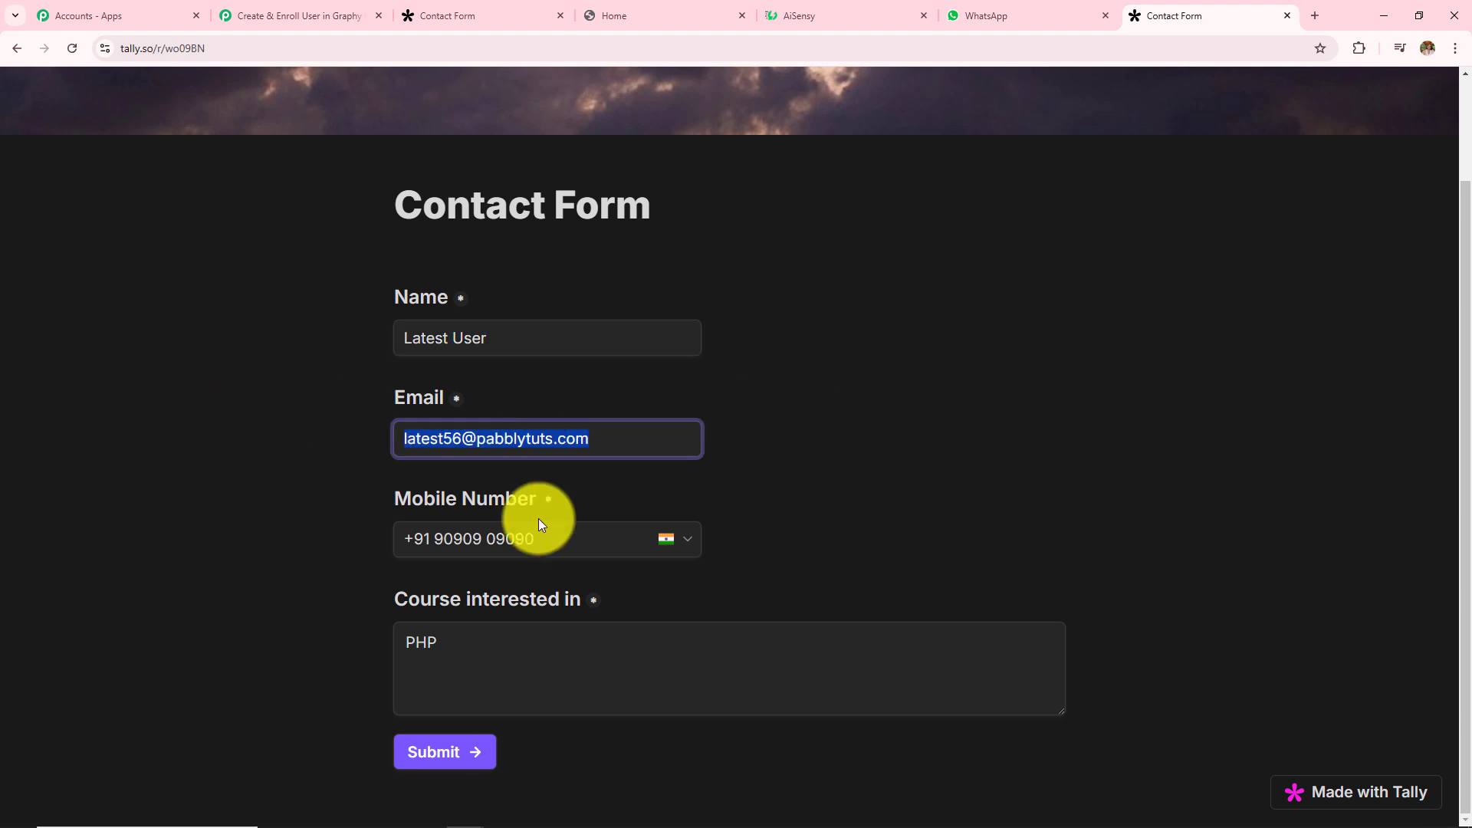
triple_click(403, 538)
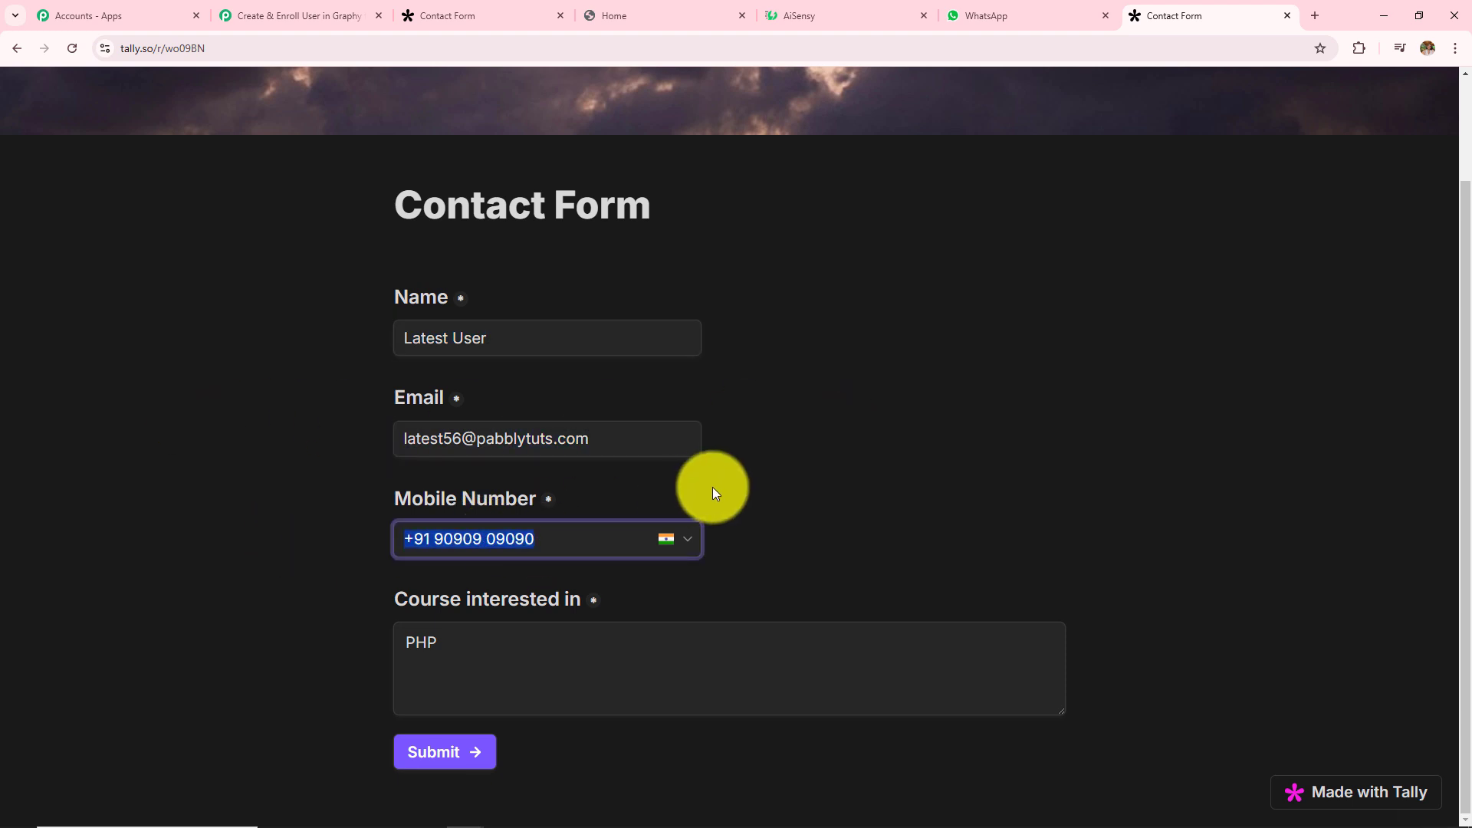
triple_click(448, 641)
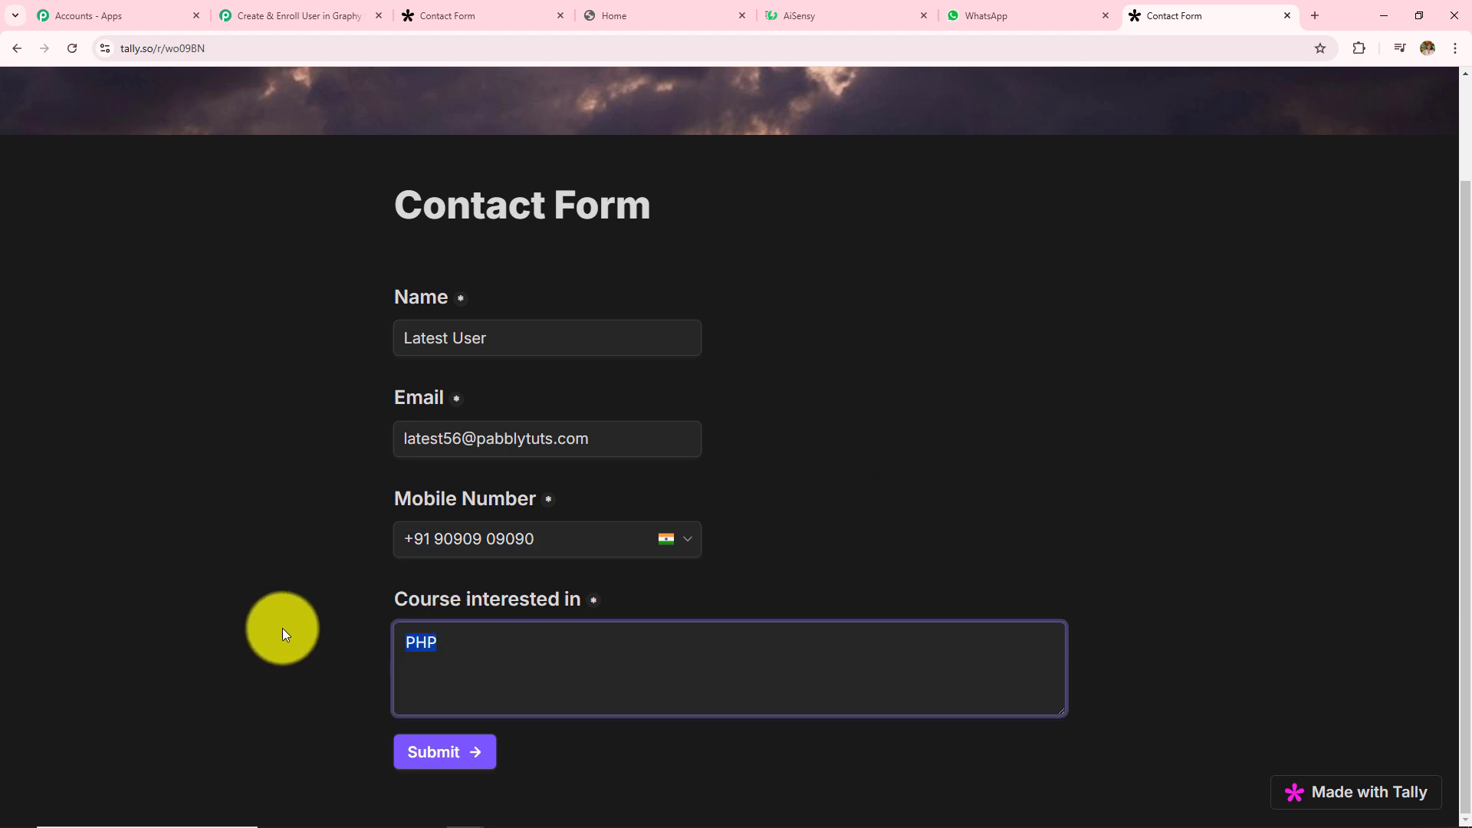
left_click(468, 755)
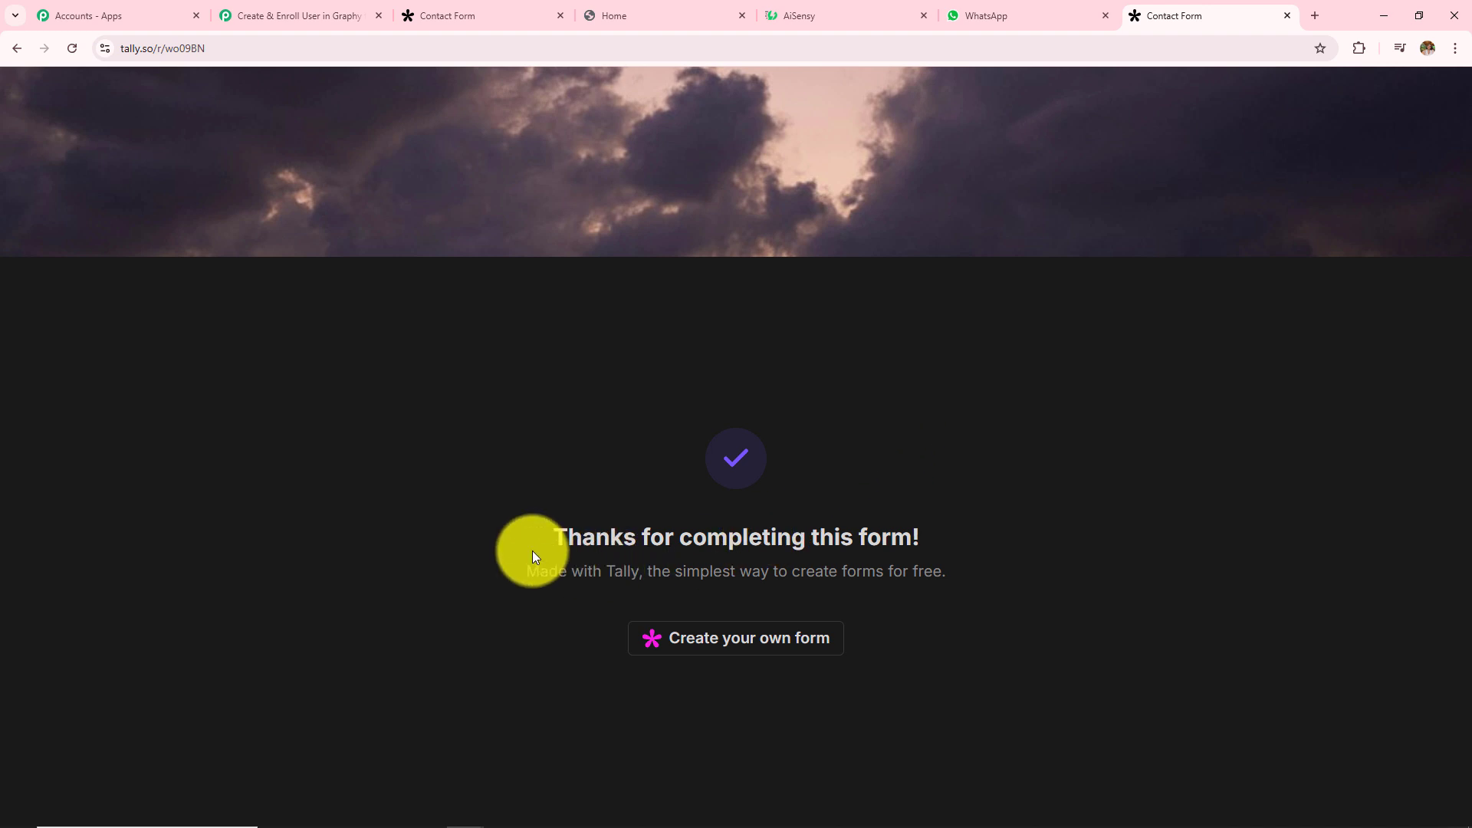
left_click_drag(541, 534, 1009, 589)
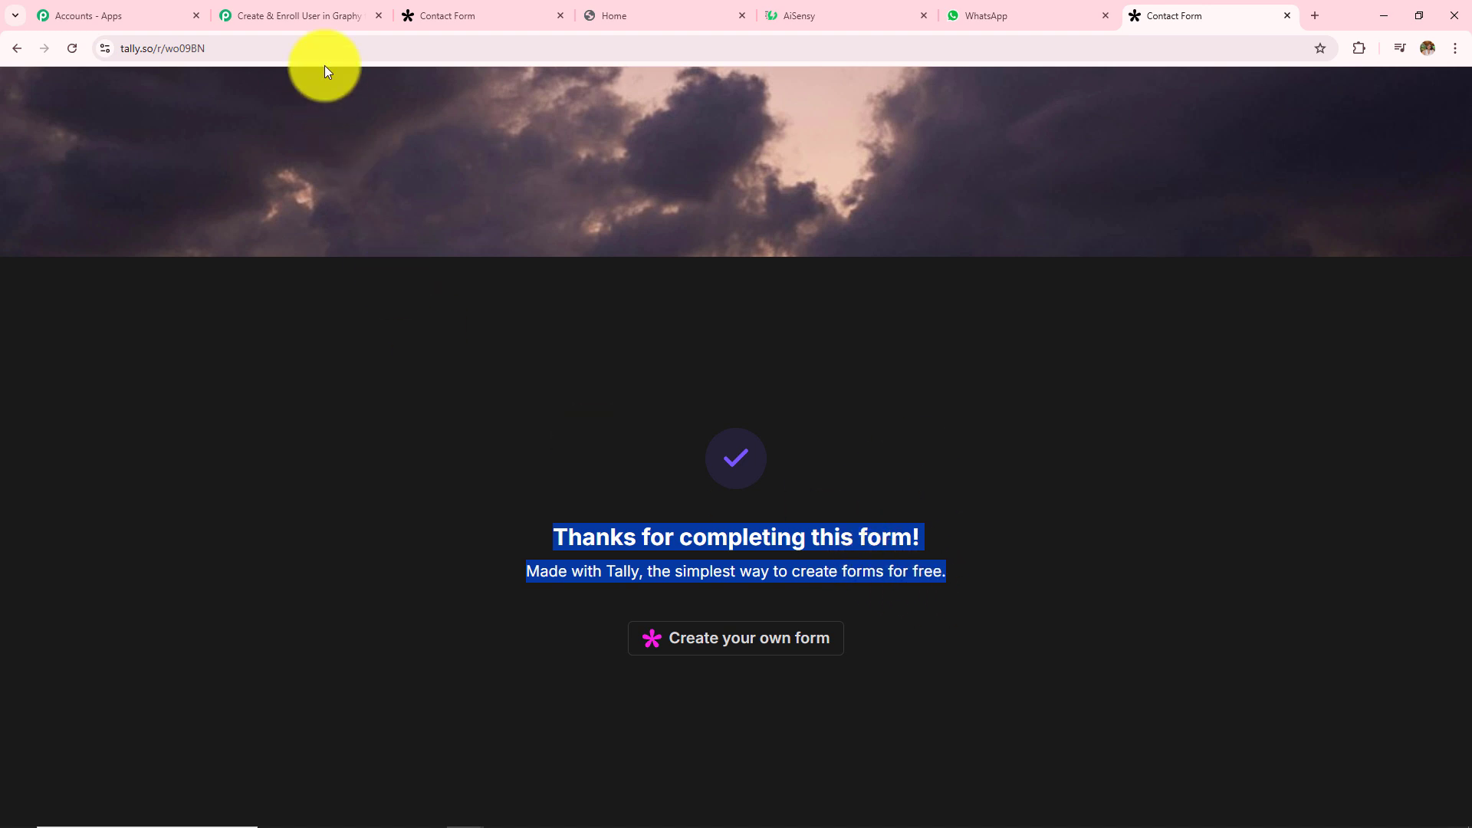
- Switch to Pabbly Connect and examine the captured response's name, email, mobile number and course fields along with the Tally trigger setup
left_click(319, 11)
scroll(1283, 394, "down", 3)
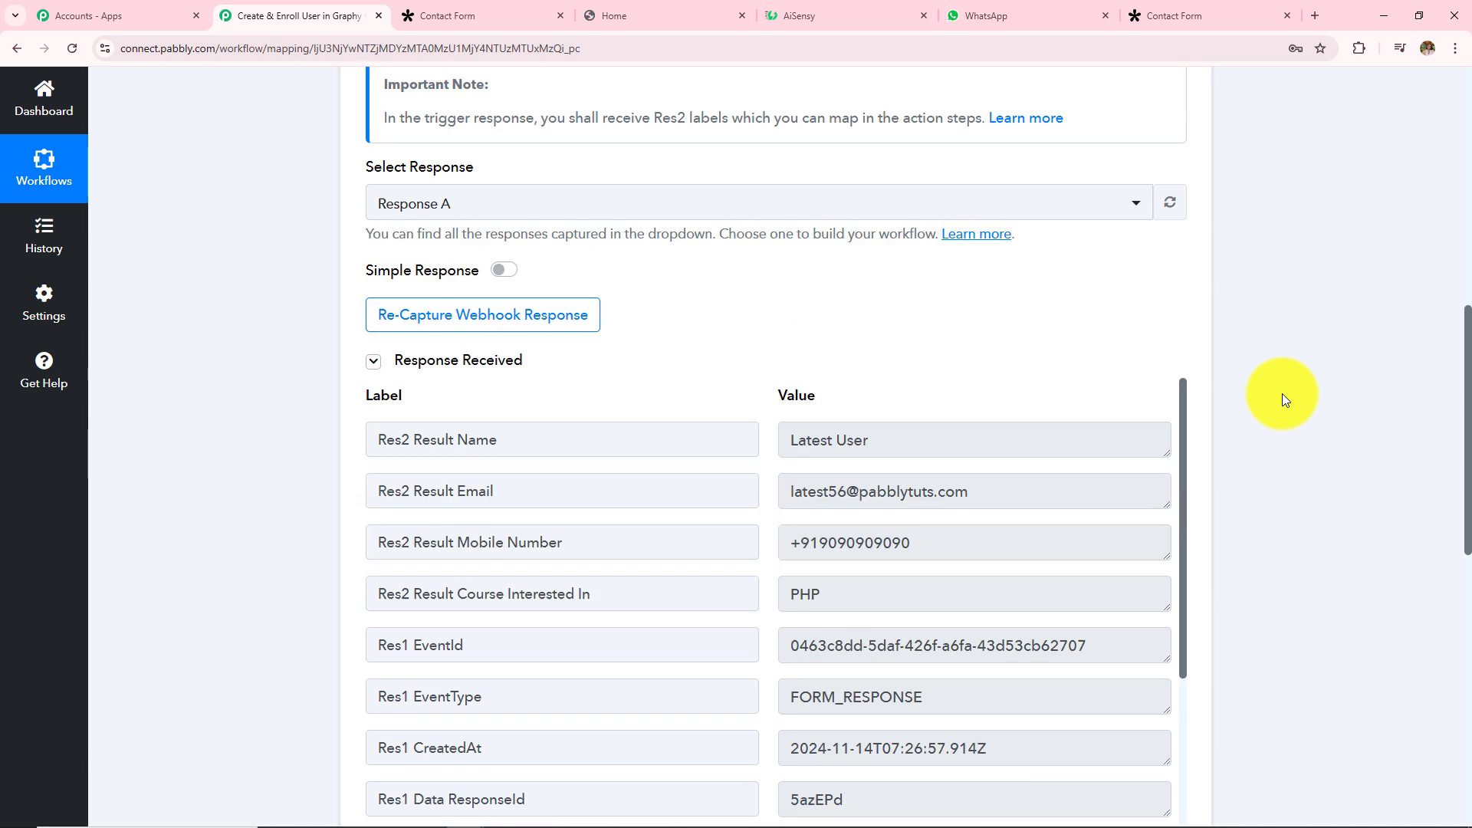
scroll(1282, 394, "down", 1)
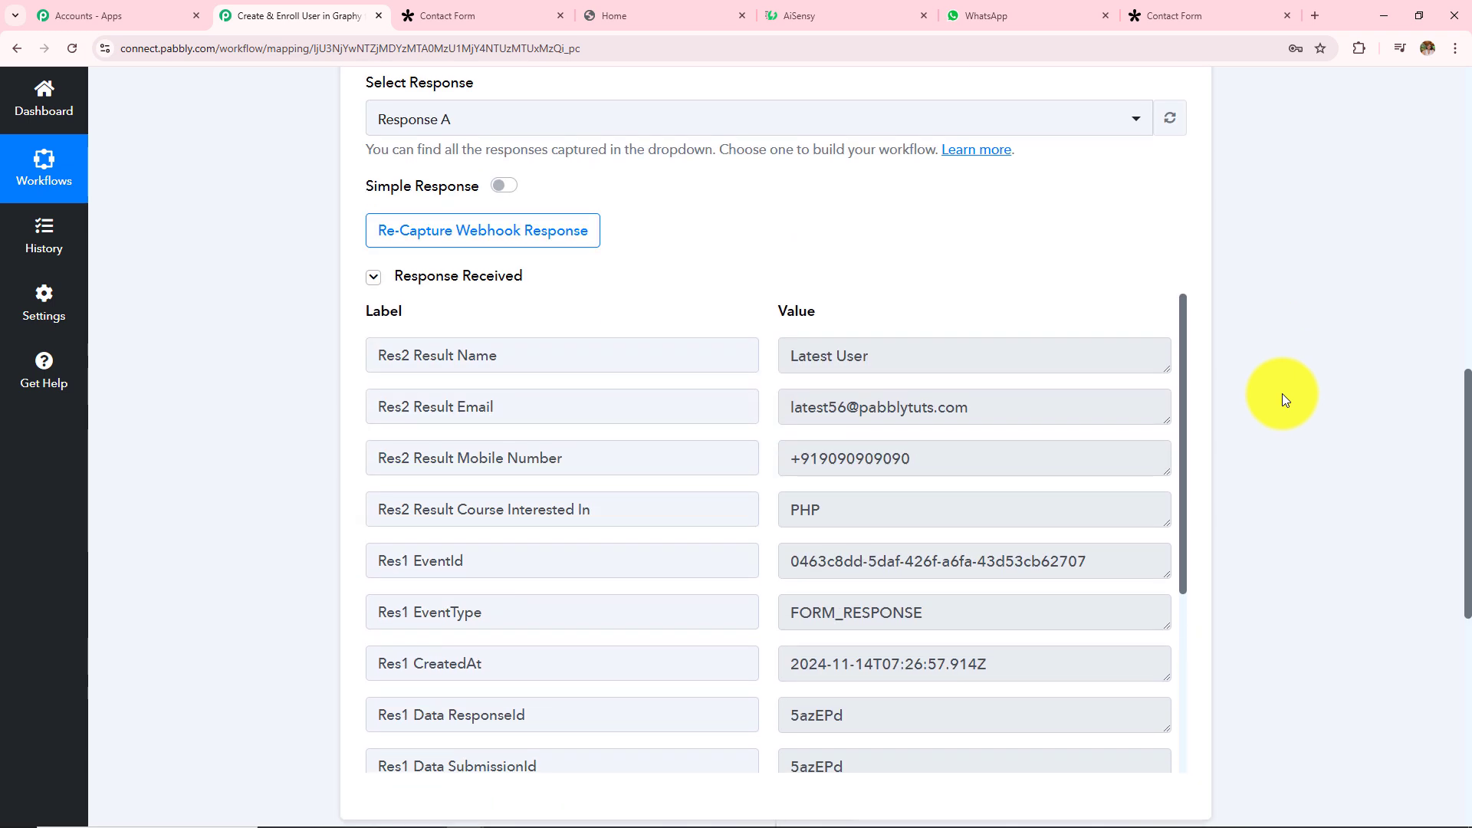
left_click(894, 355)
key("ctrl+a")
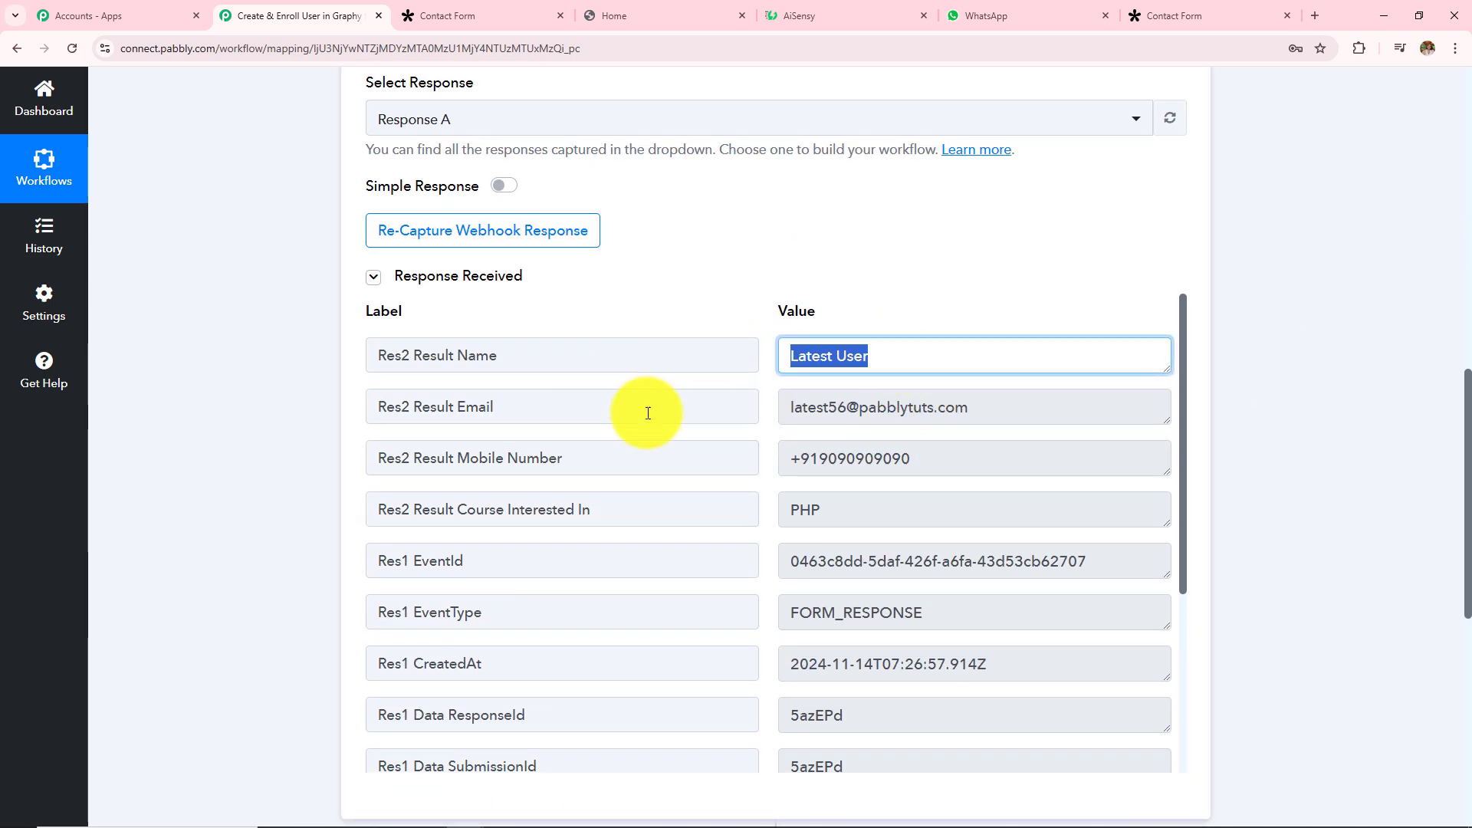
left_click(992, 409)
key("ctrl+a")
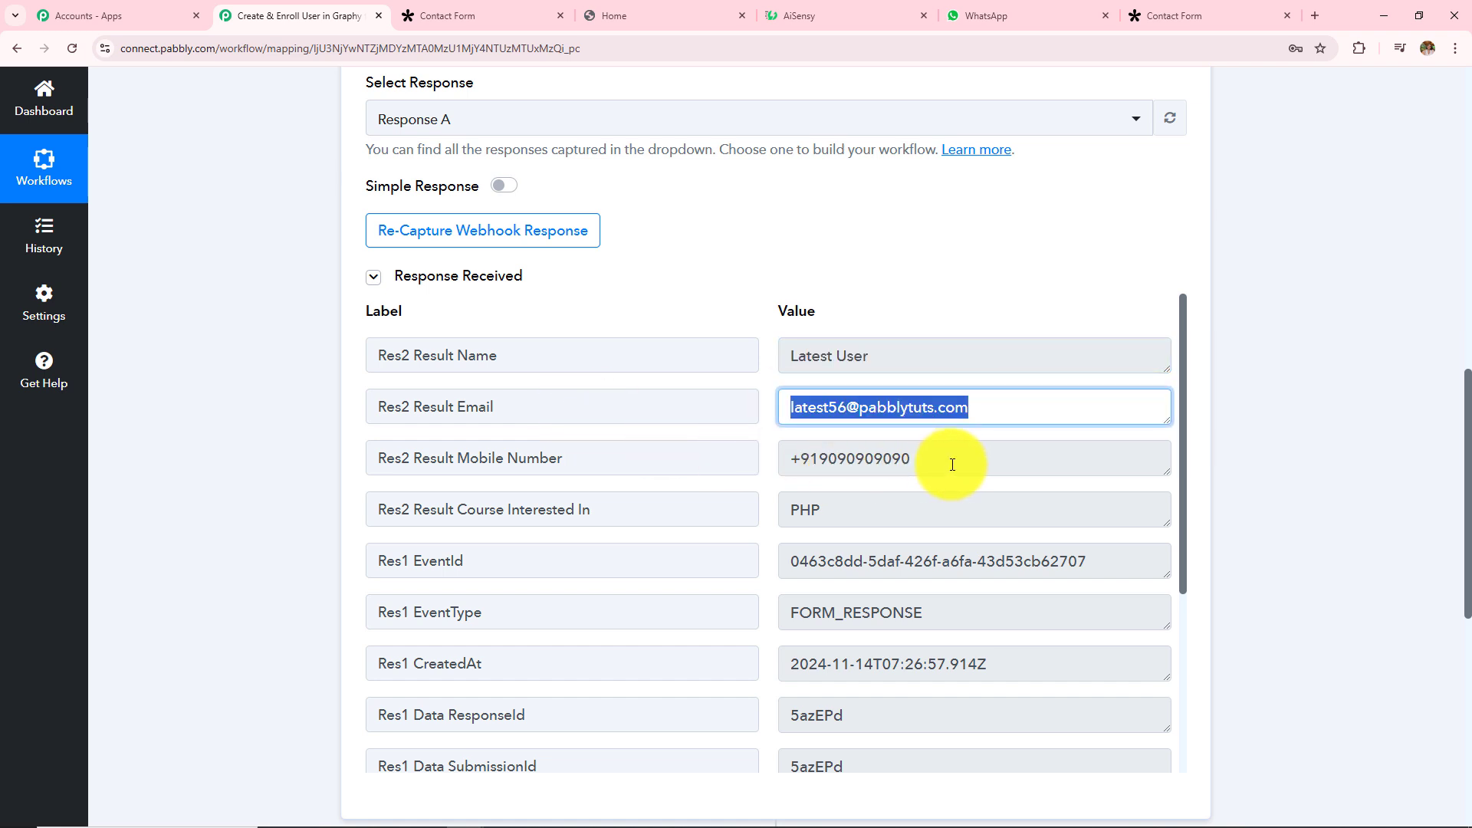
left_click(882, 457)
key("ctrl+a")
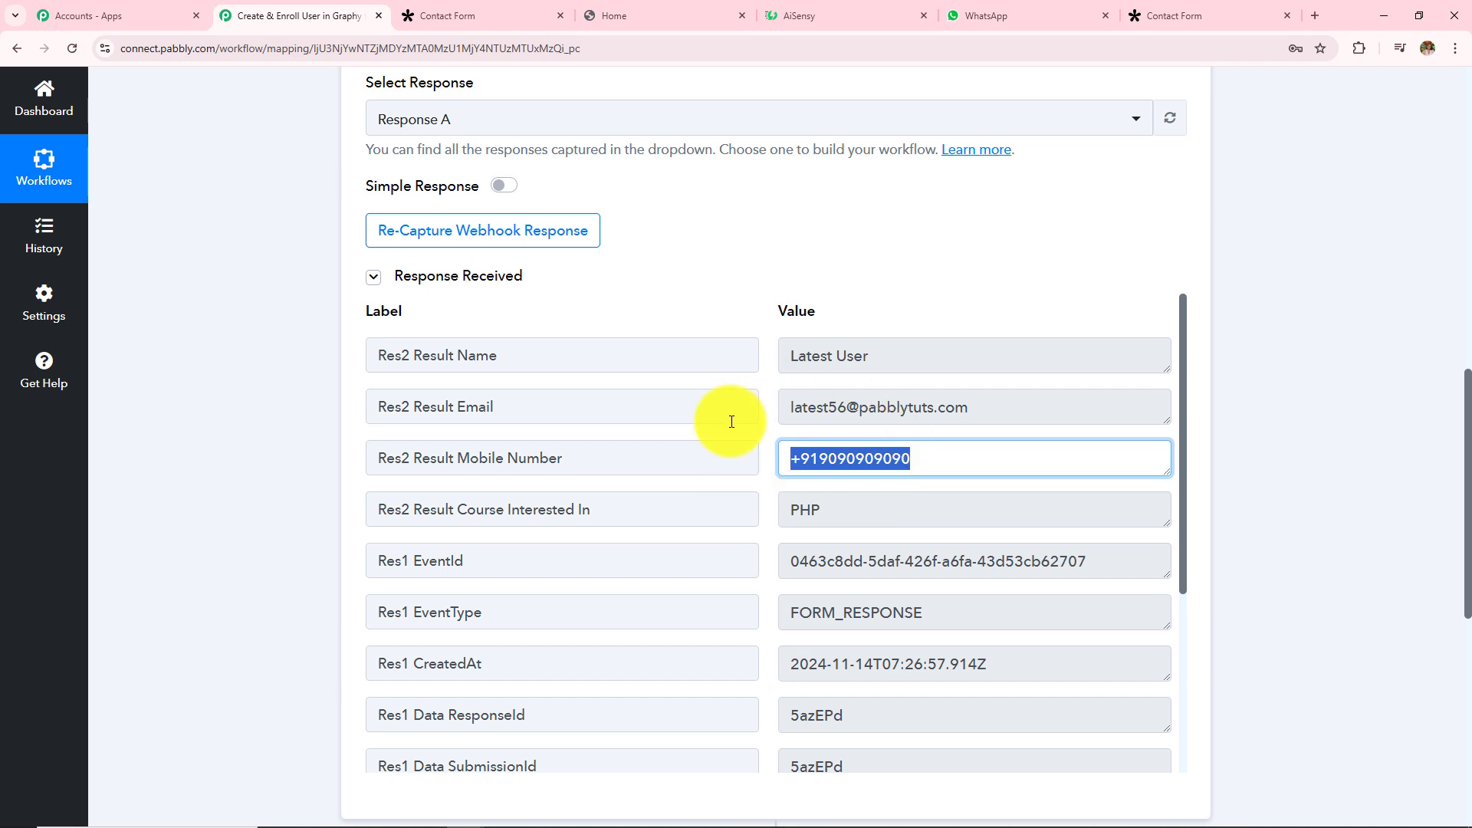
left_click(838, 509)
key("ctrl+a")
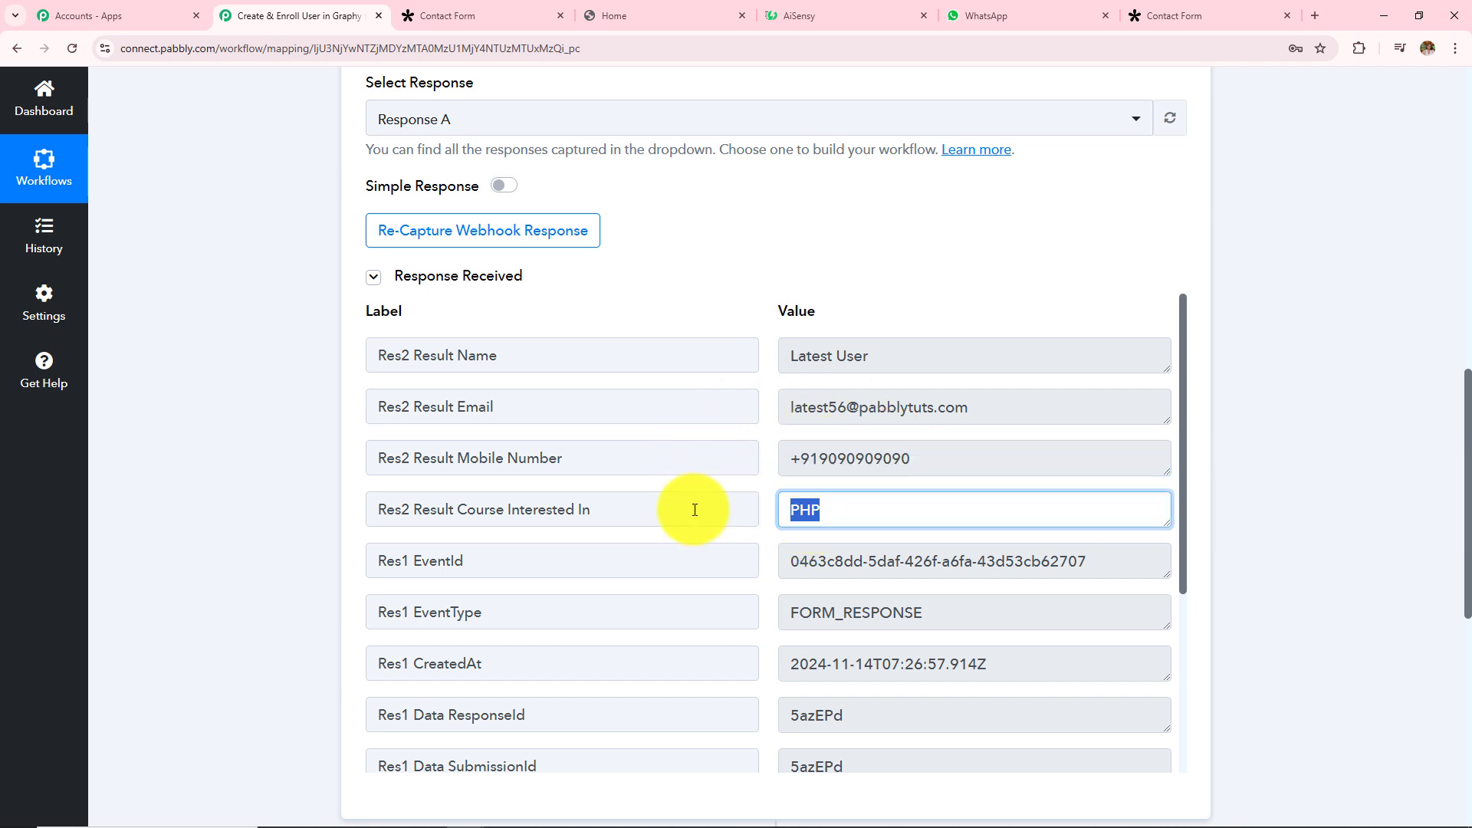
left_click(1248, 473)
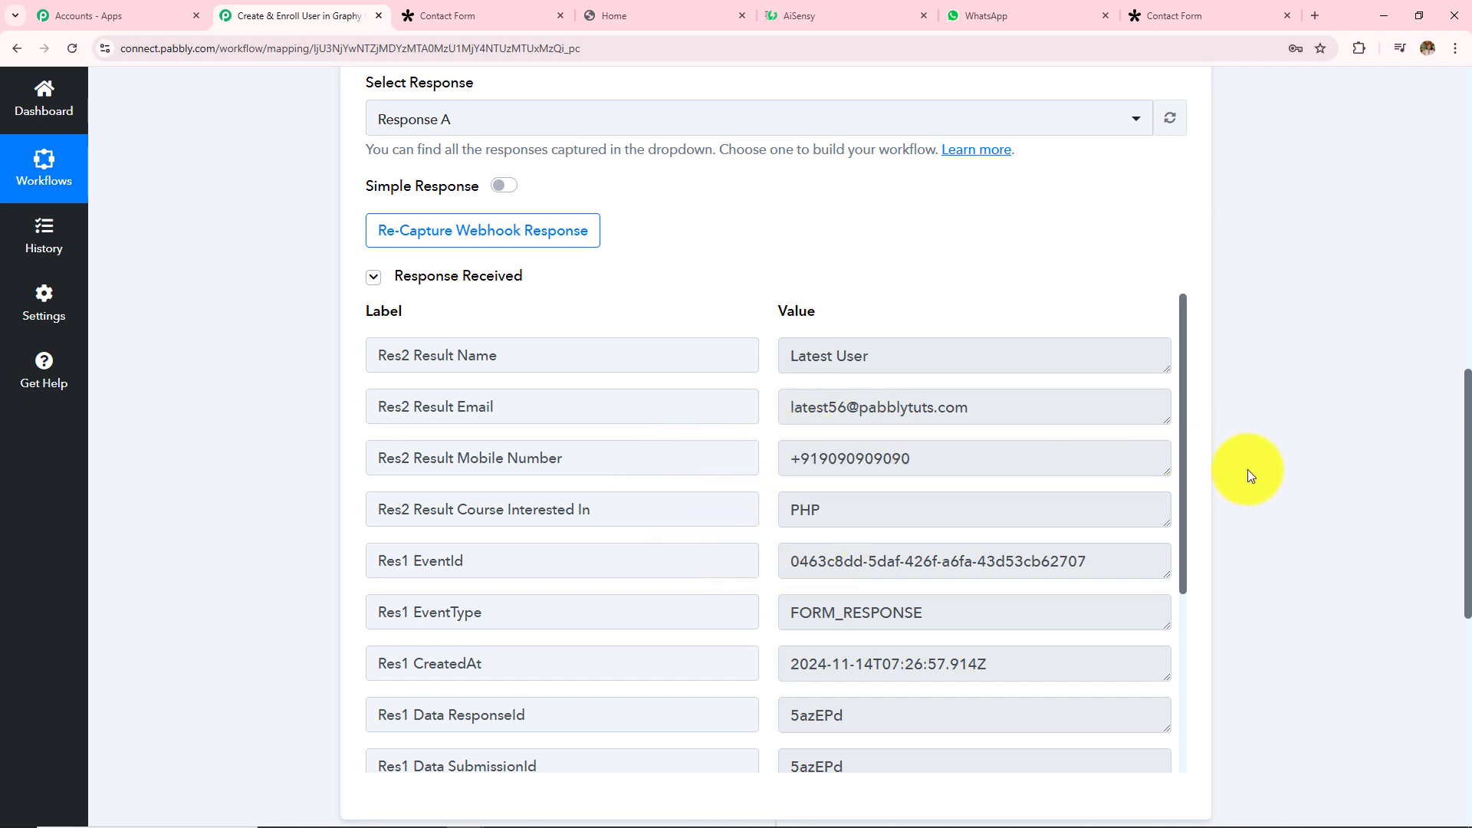
scroll(1248, 474, "up", 2)
scroll(1263, 480, "up", 5)
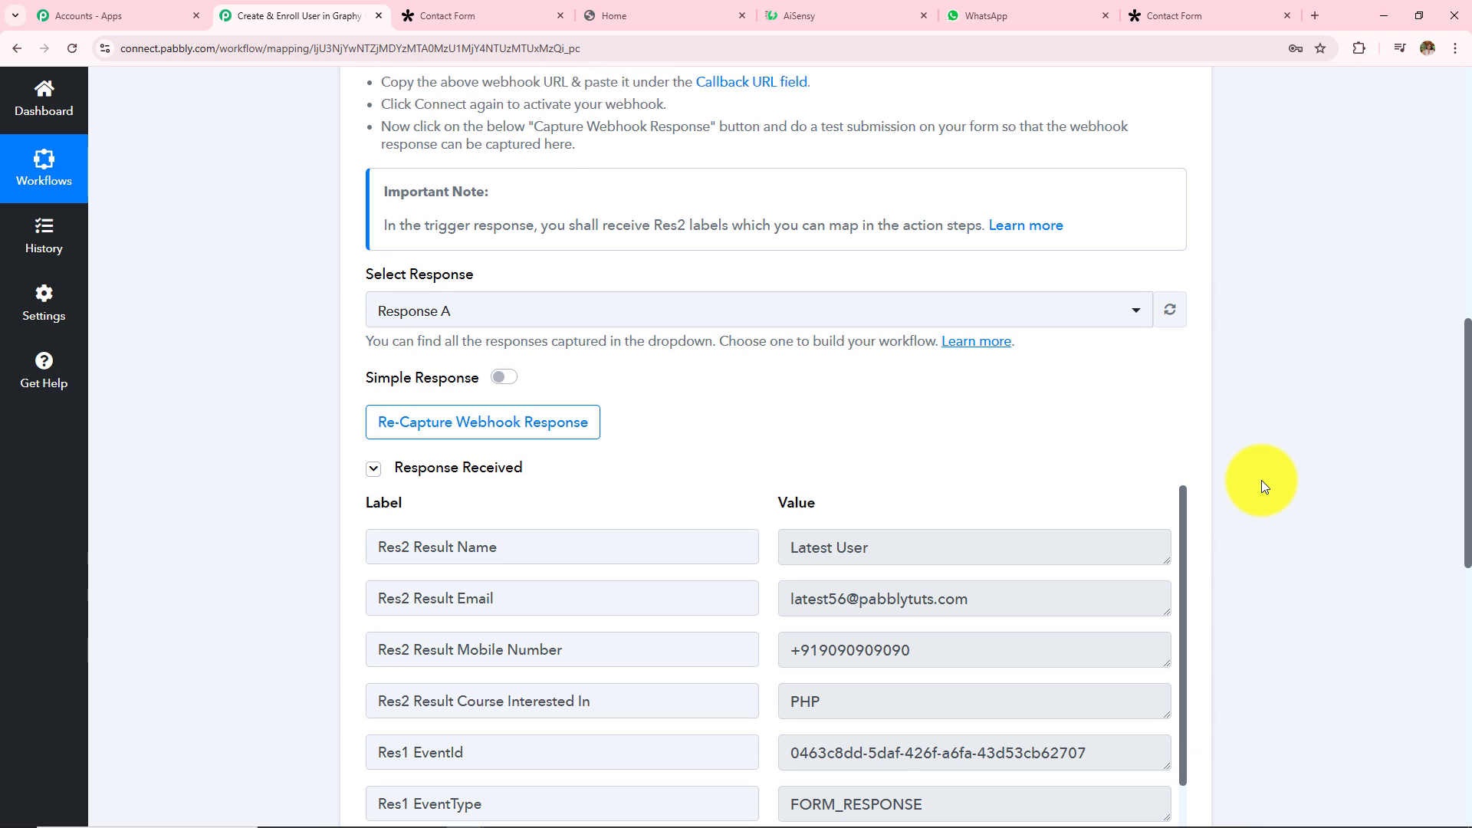
scroll(1262, 480, "up", 2)
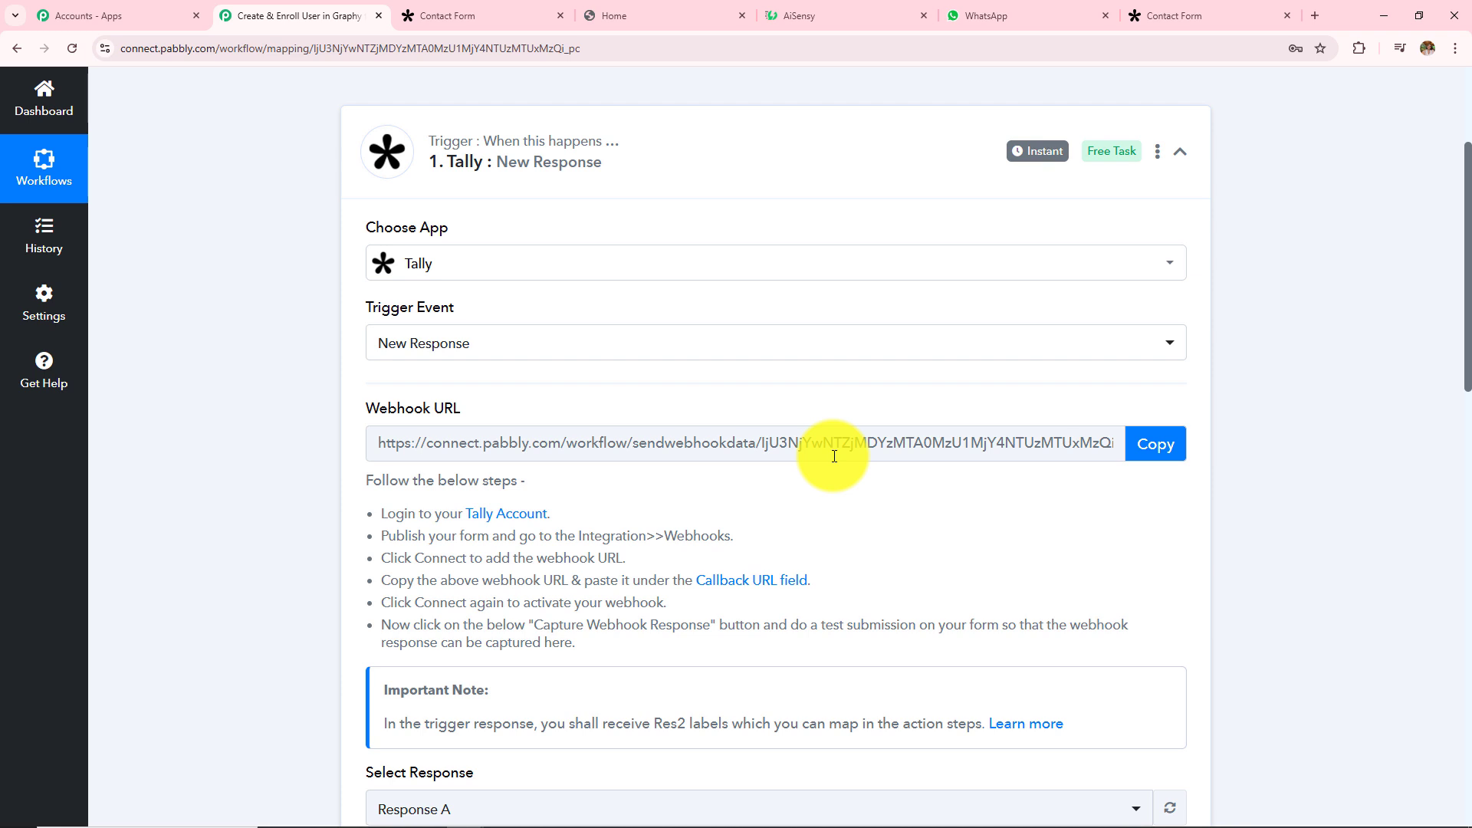
scroll(835, 456, "down", 10)
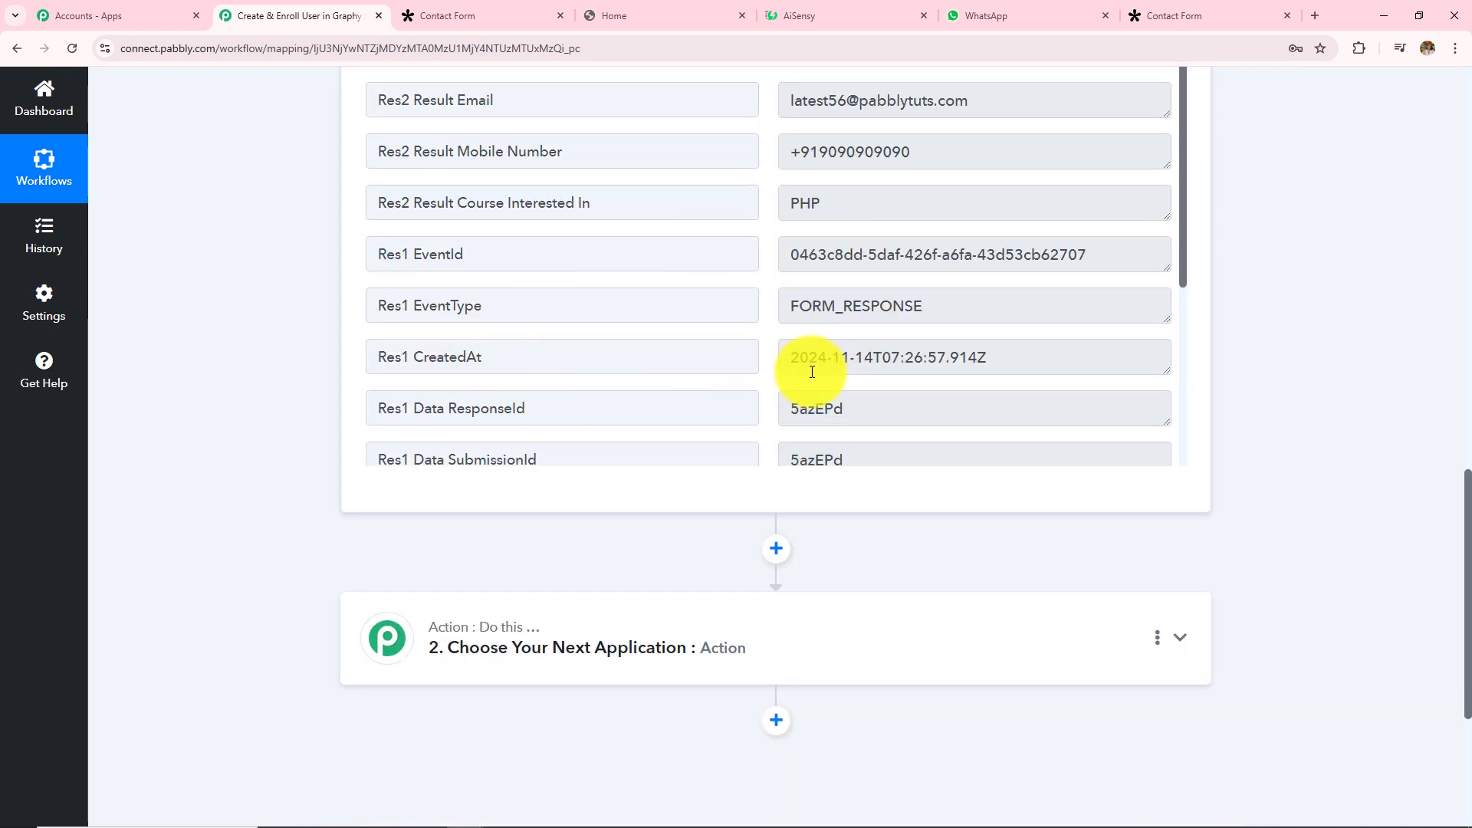
- Set the workflow's action step to the Graphy app with Create Learners as the action event
scroll(1234, 343, "up", 1)
scroll(1234, 349, "up", 15)
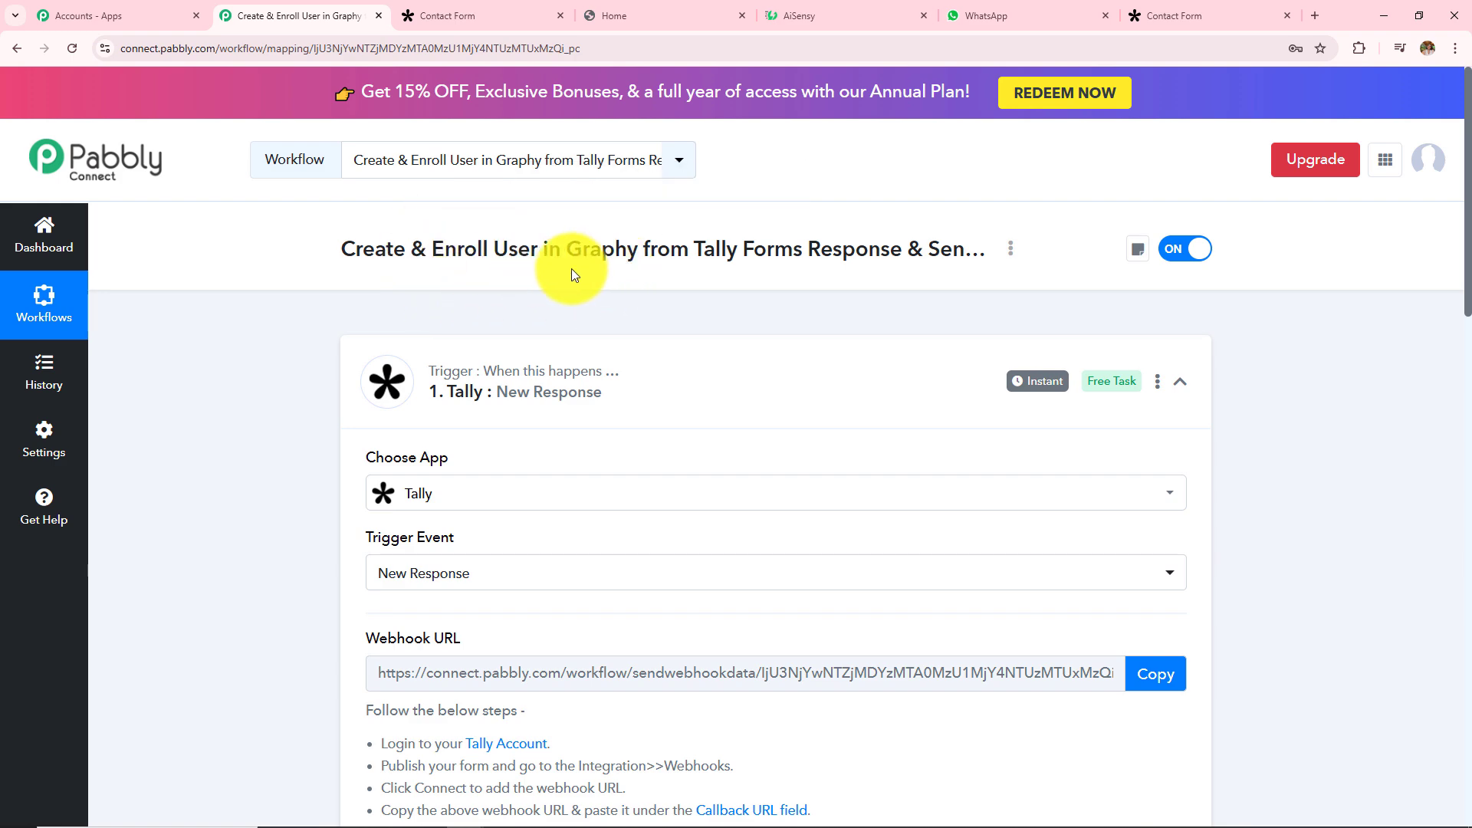
scroll(1278, 338, "down", 20)
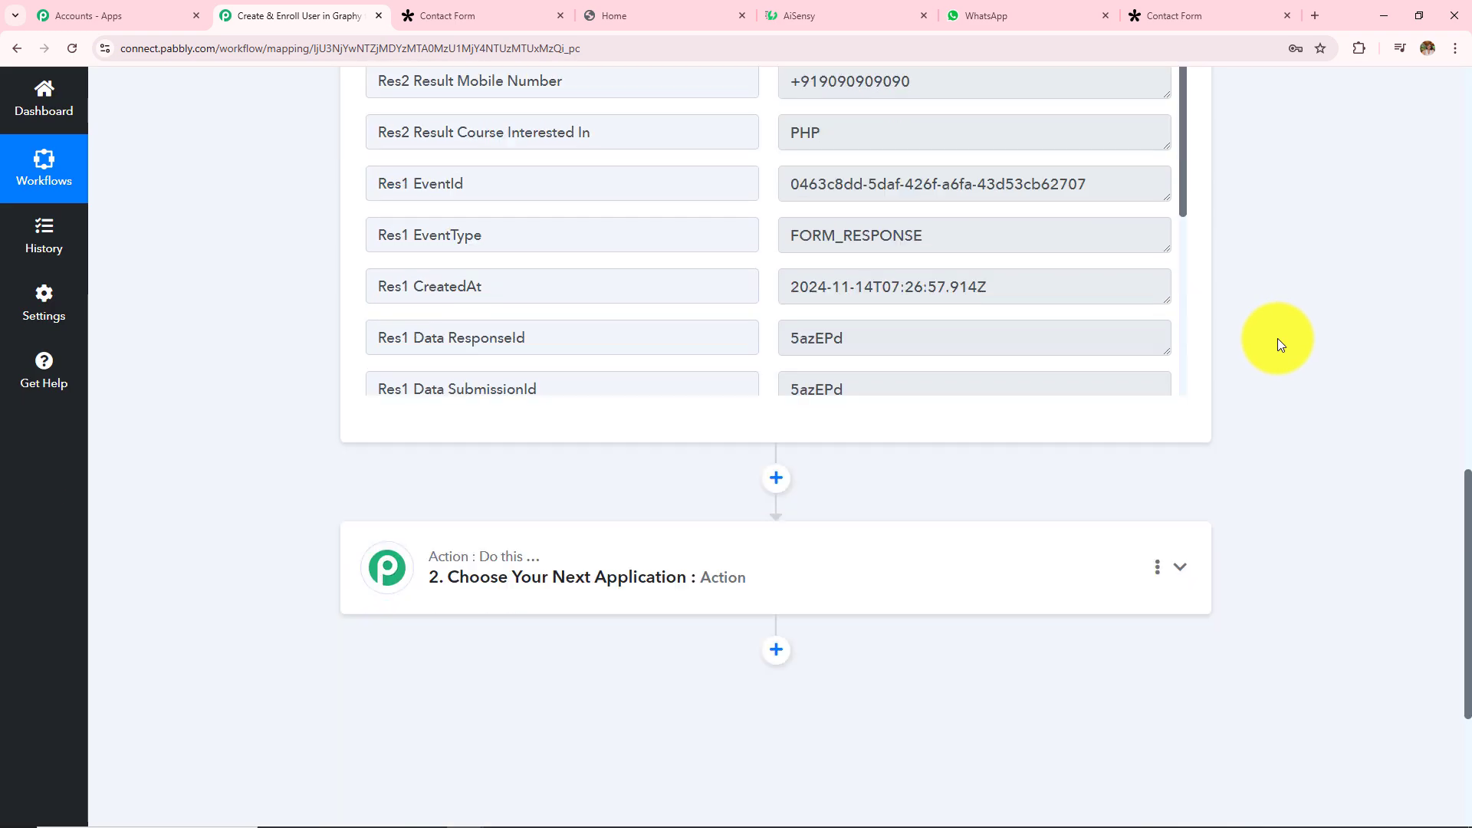
left_click(638, 315)
scroll(296, 333, "up", 3)
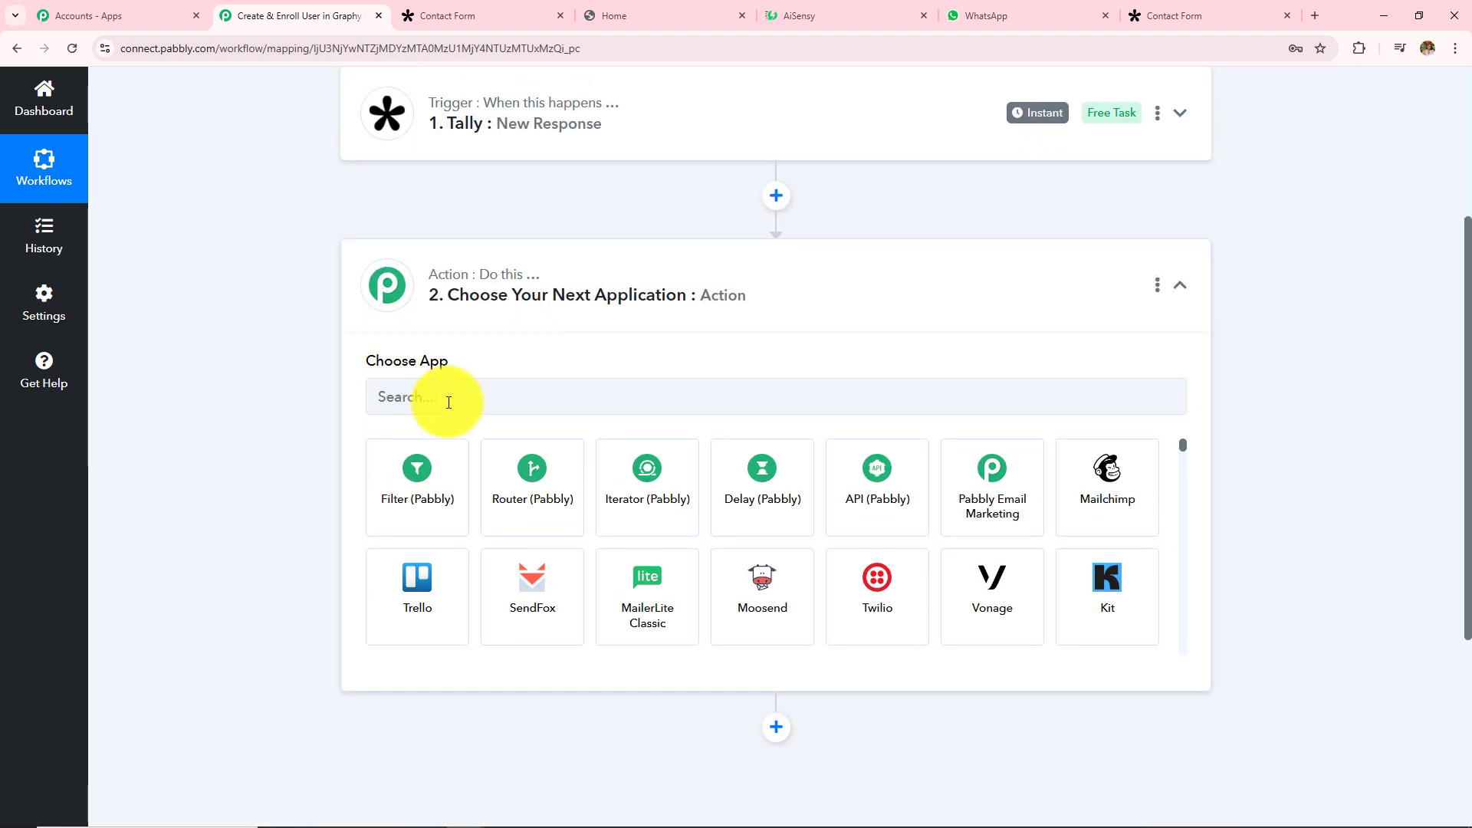
left_click(449, 402)
type("Grap")
left_click(404, 527)
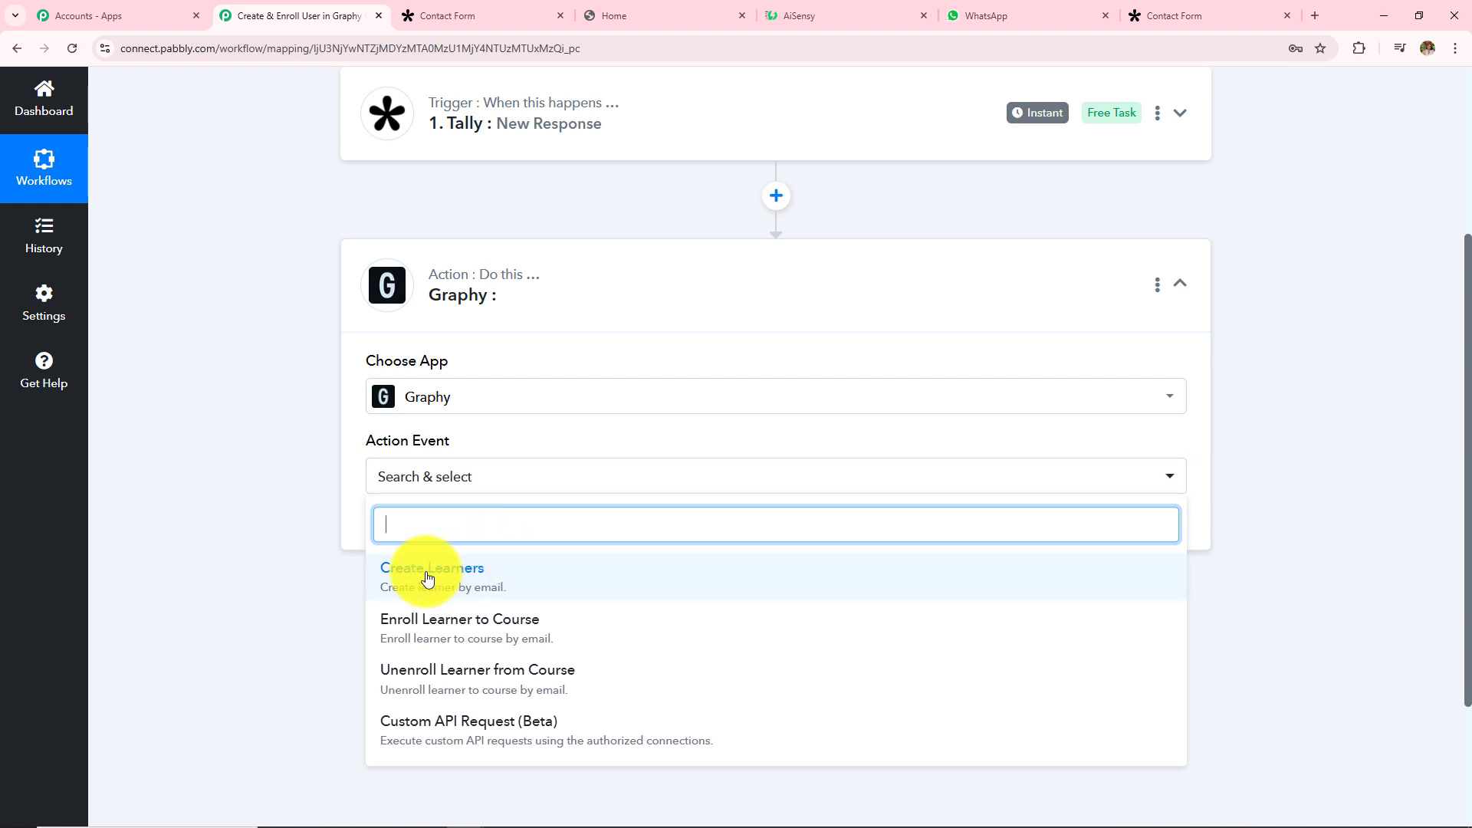
left_click(430, 575)
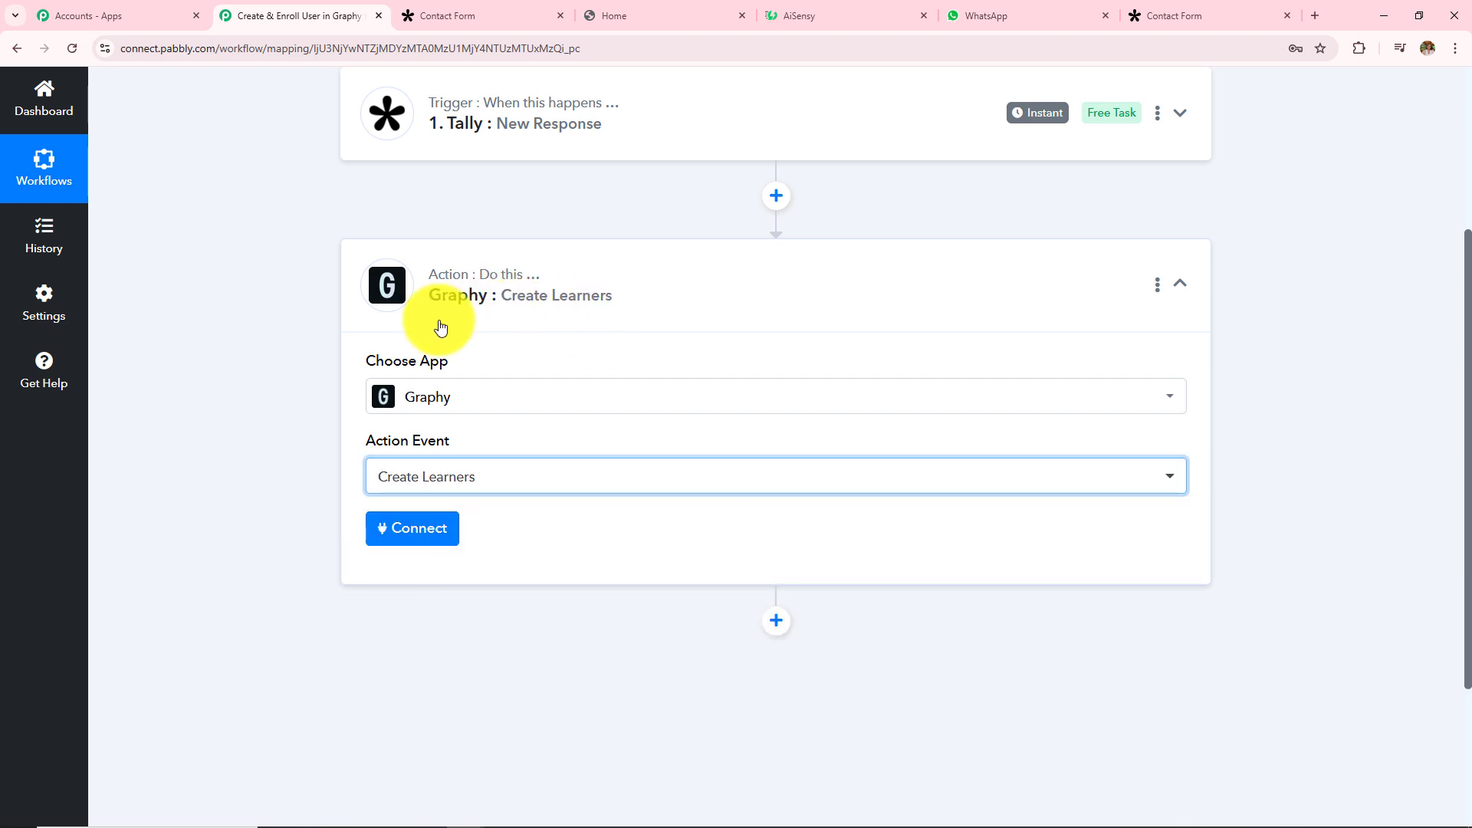
- Start adding a new Graphy connection and read the instructions for obtaining the API key and Merchant Id
left_click(441, 533)
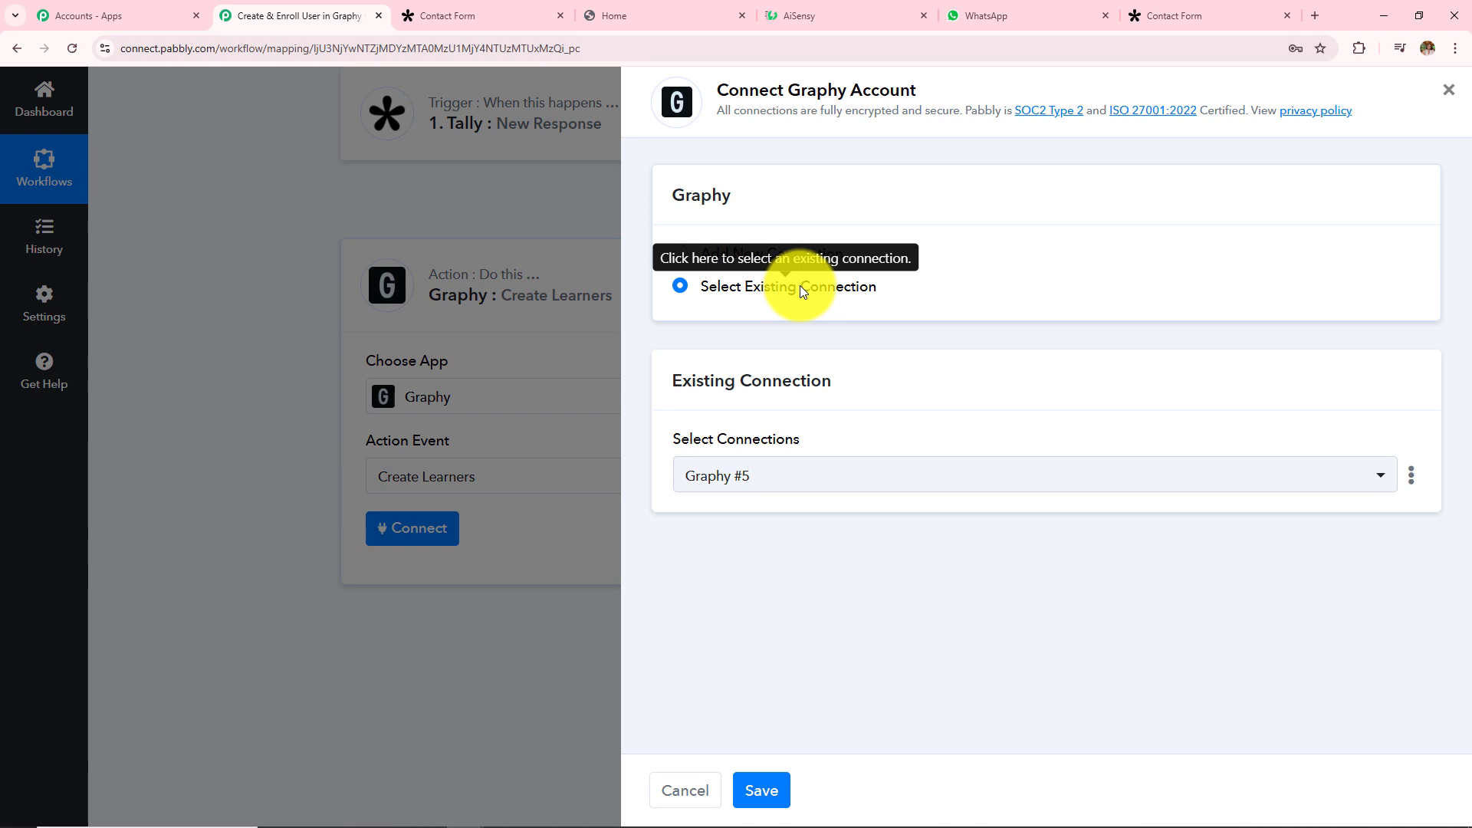
left_click(675, 259)
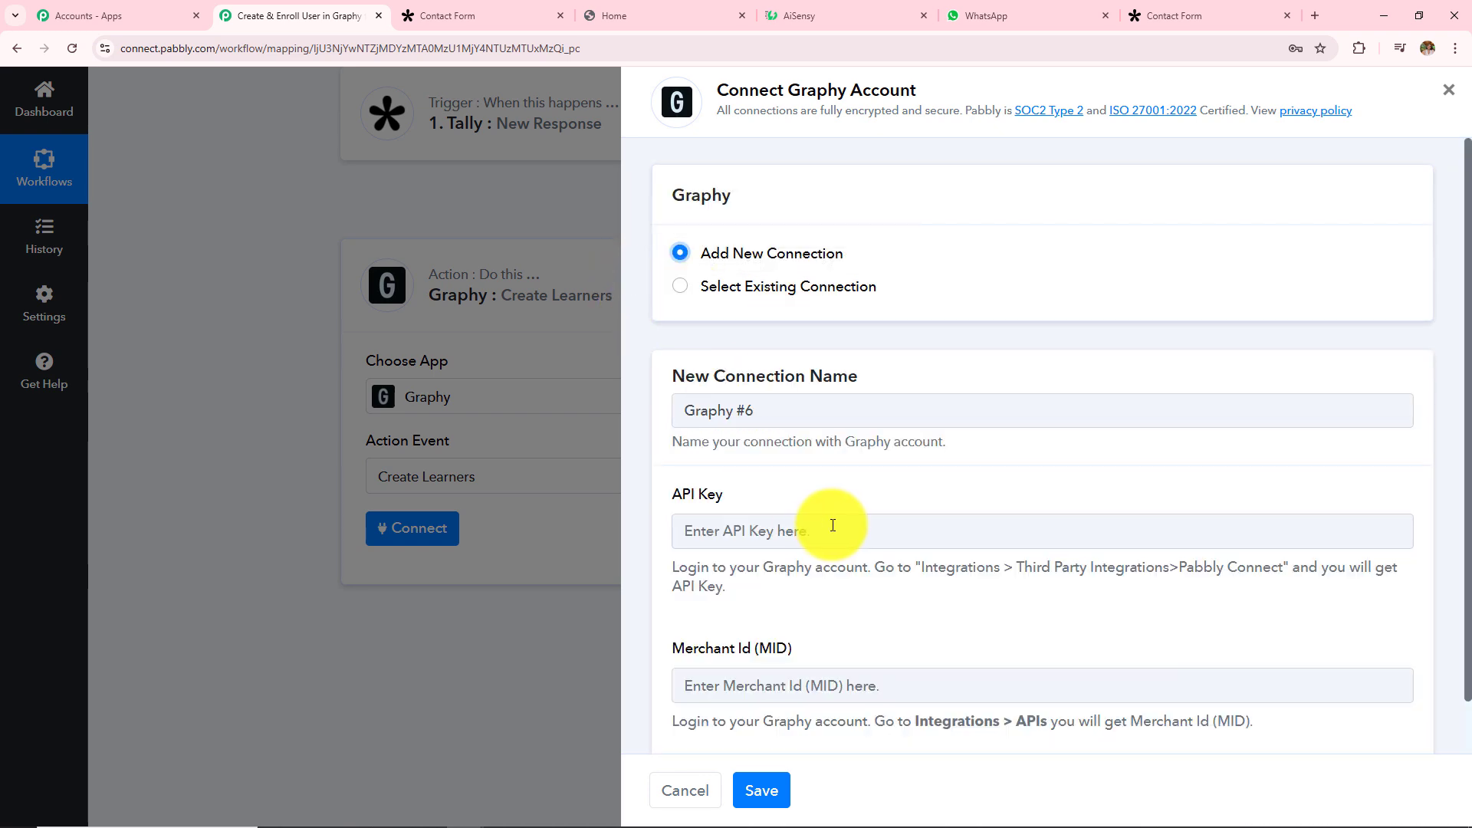
scroll(838, 517, "down", 2)
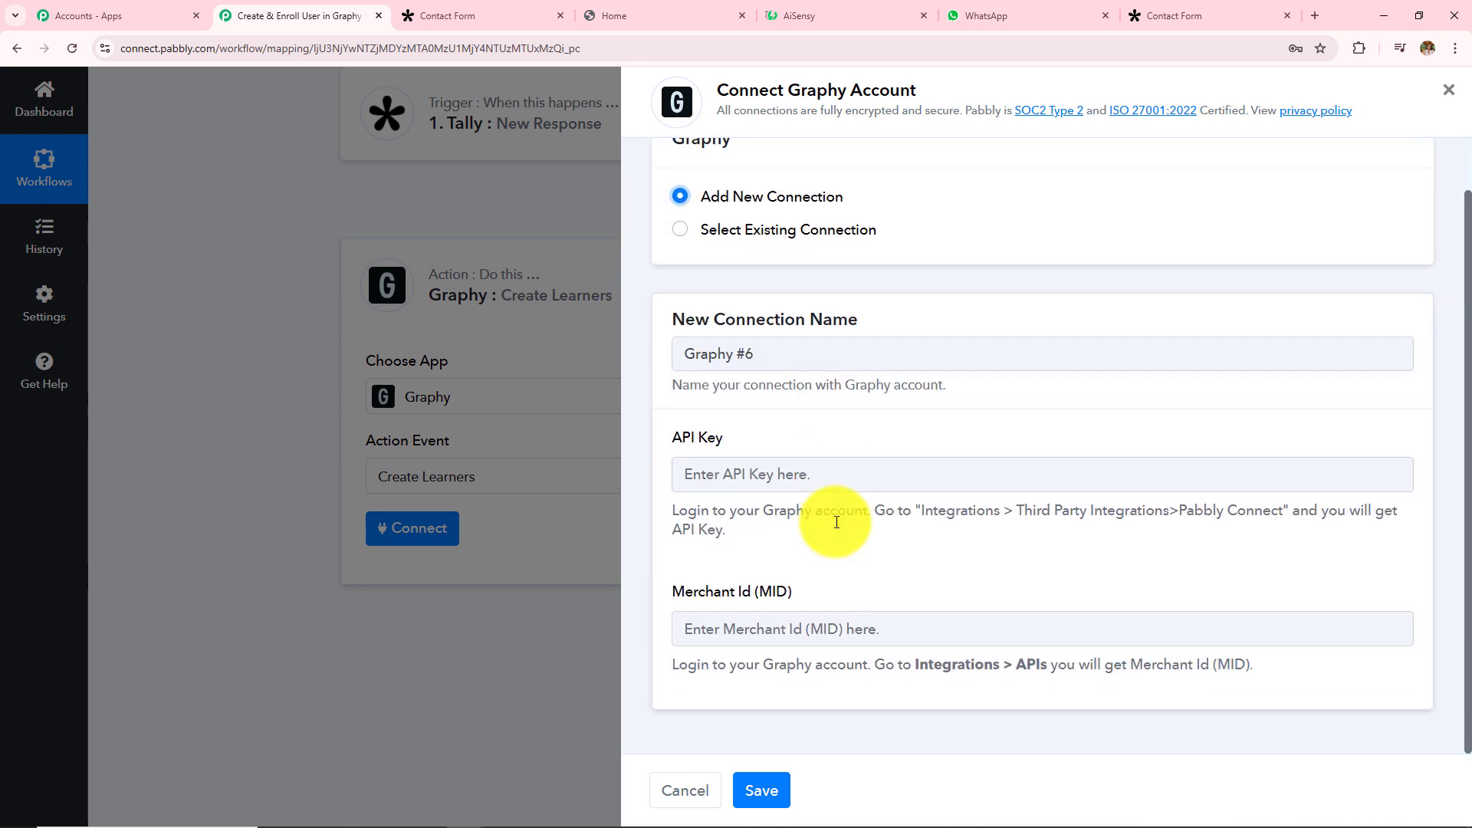
triple_click(674, 440)
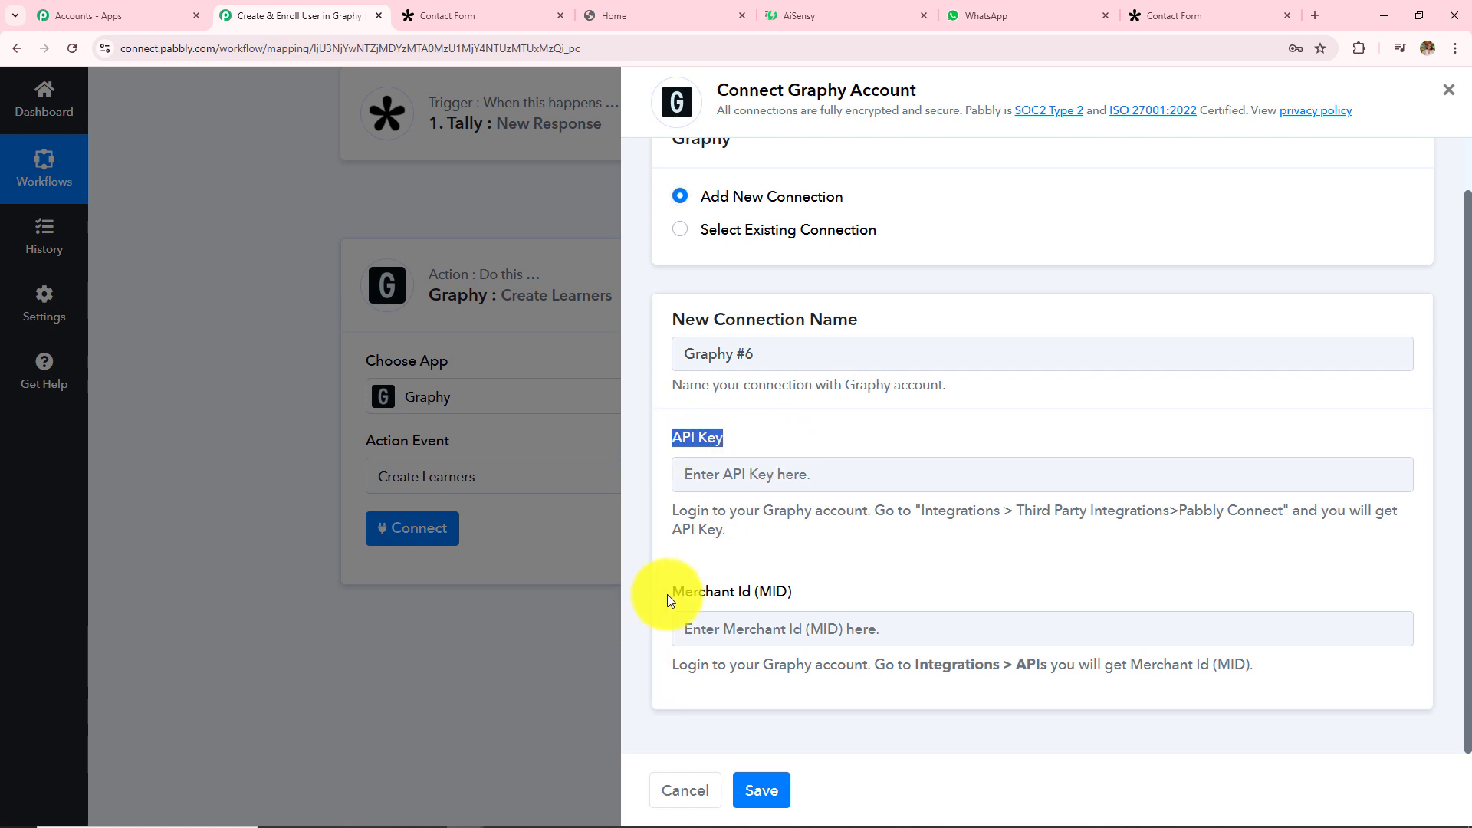
left_click_drag(667, 595, 977, 588)
left_click(1000, 582)
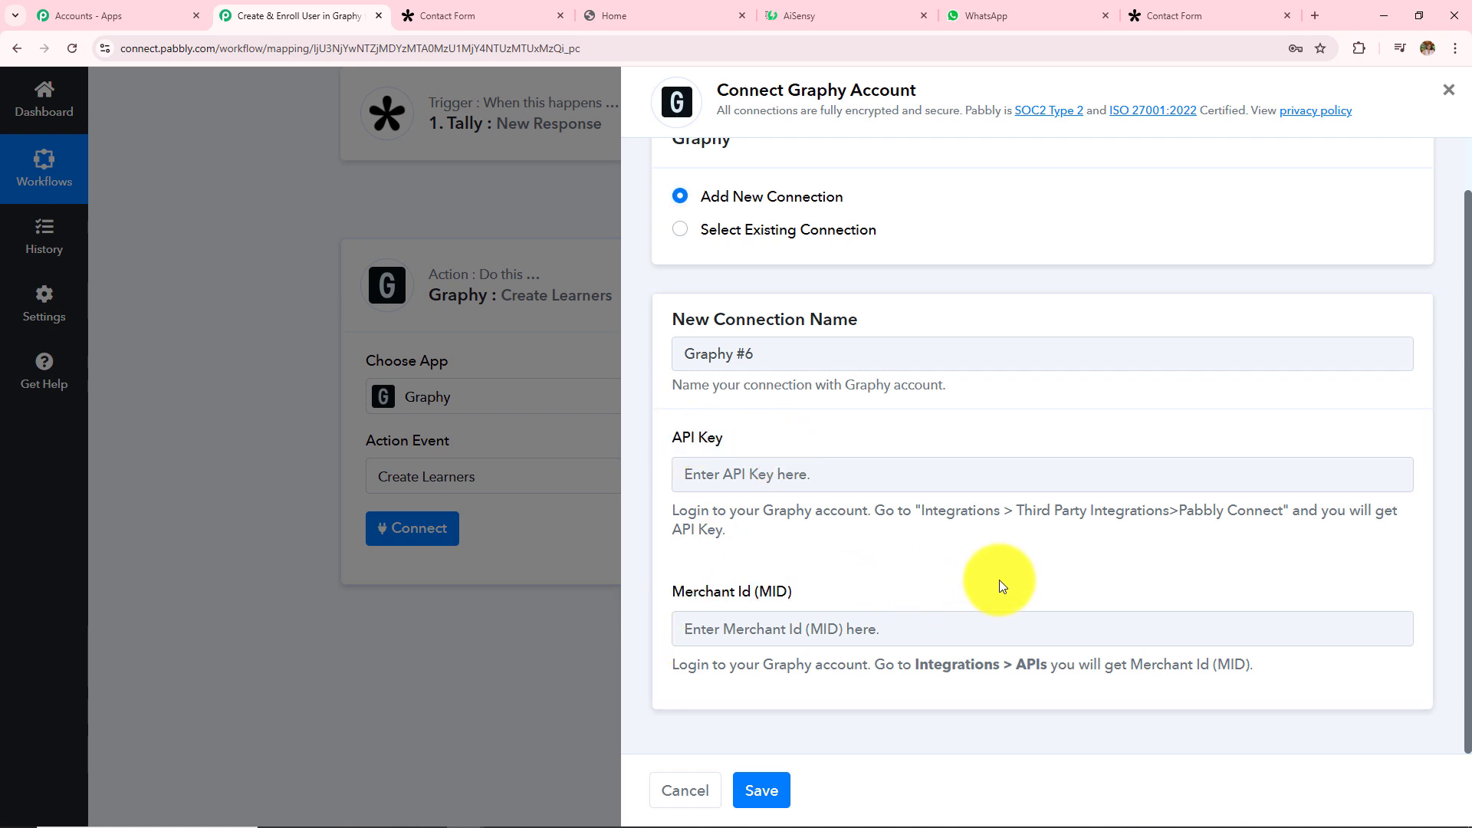
left_click_drag(667, 509, 773, 543)
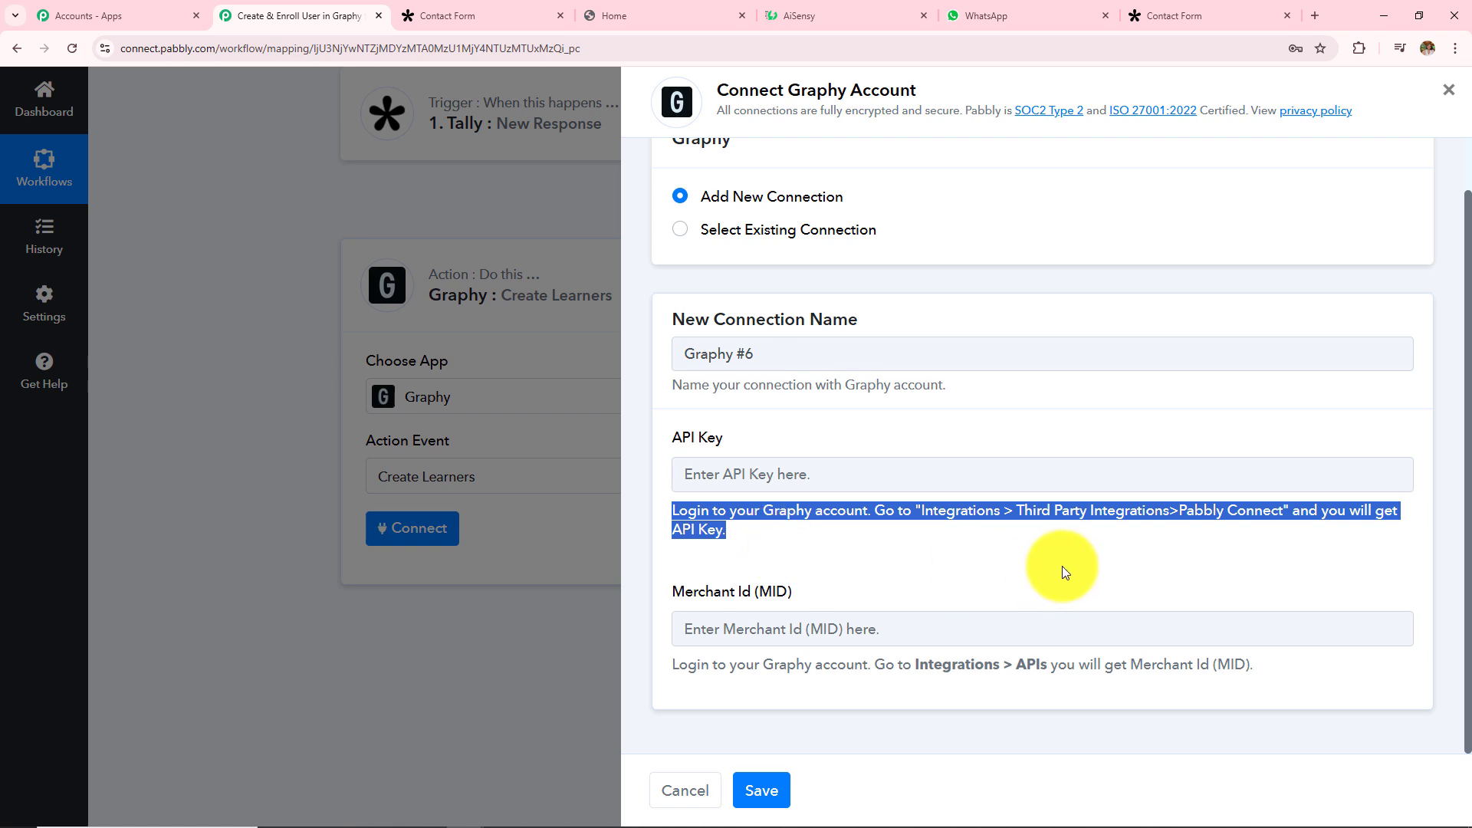
left_click(986, 549)
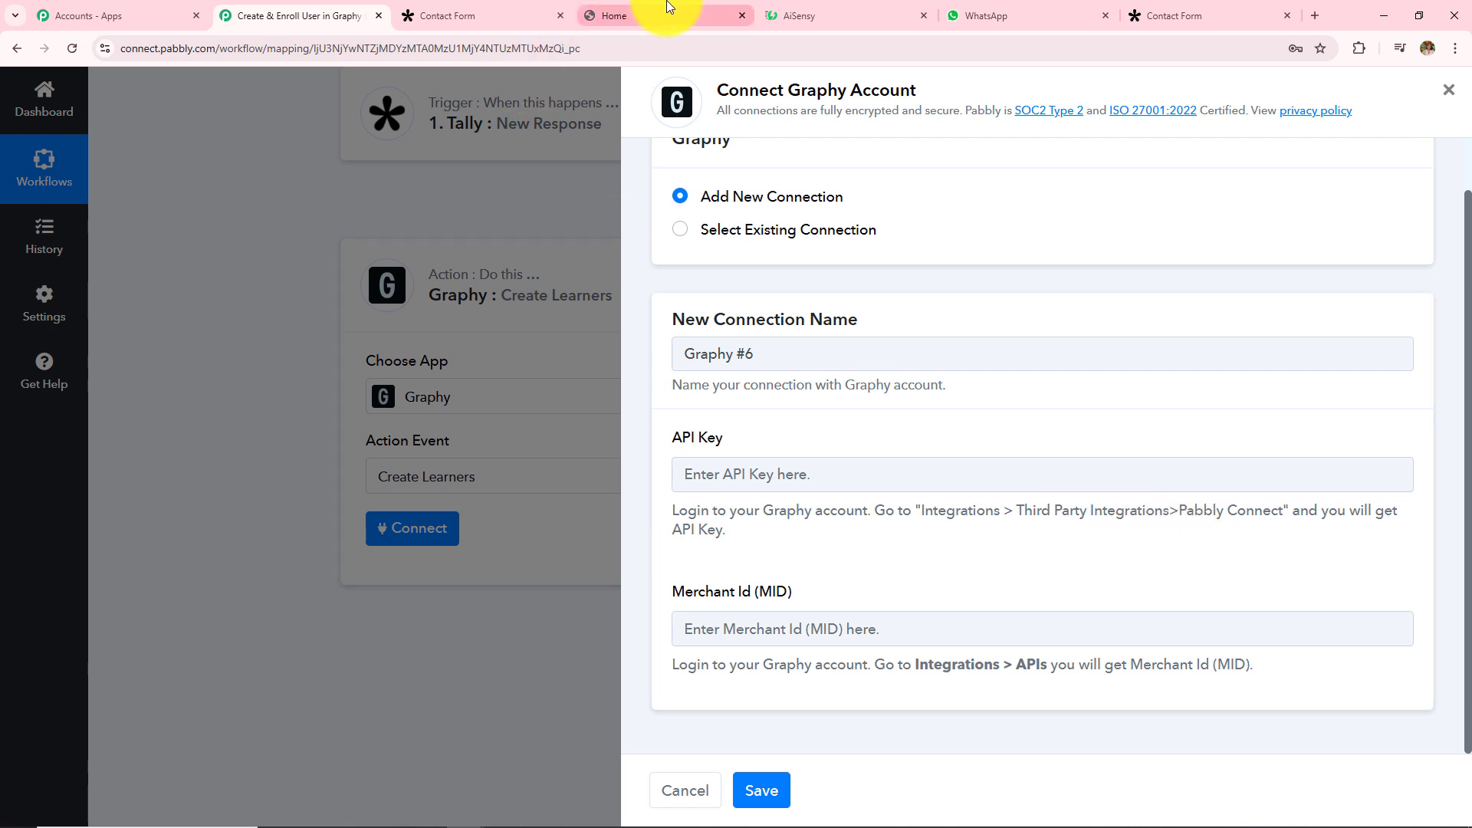
- Switch to Graphy and copy the Pabbly Connect API key from the third party integrations
left_click(648, 16)
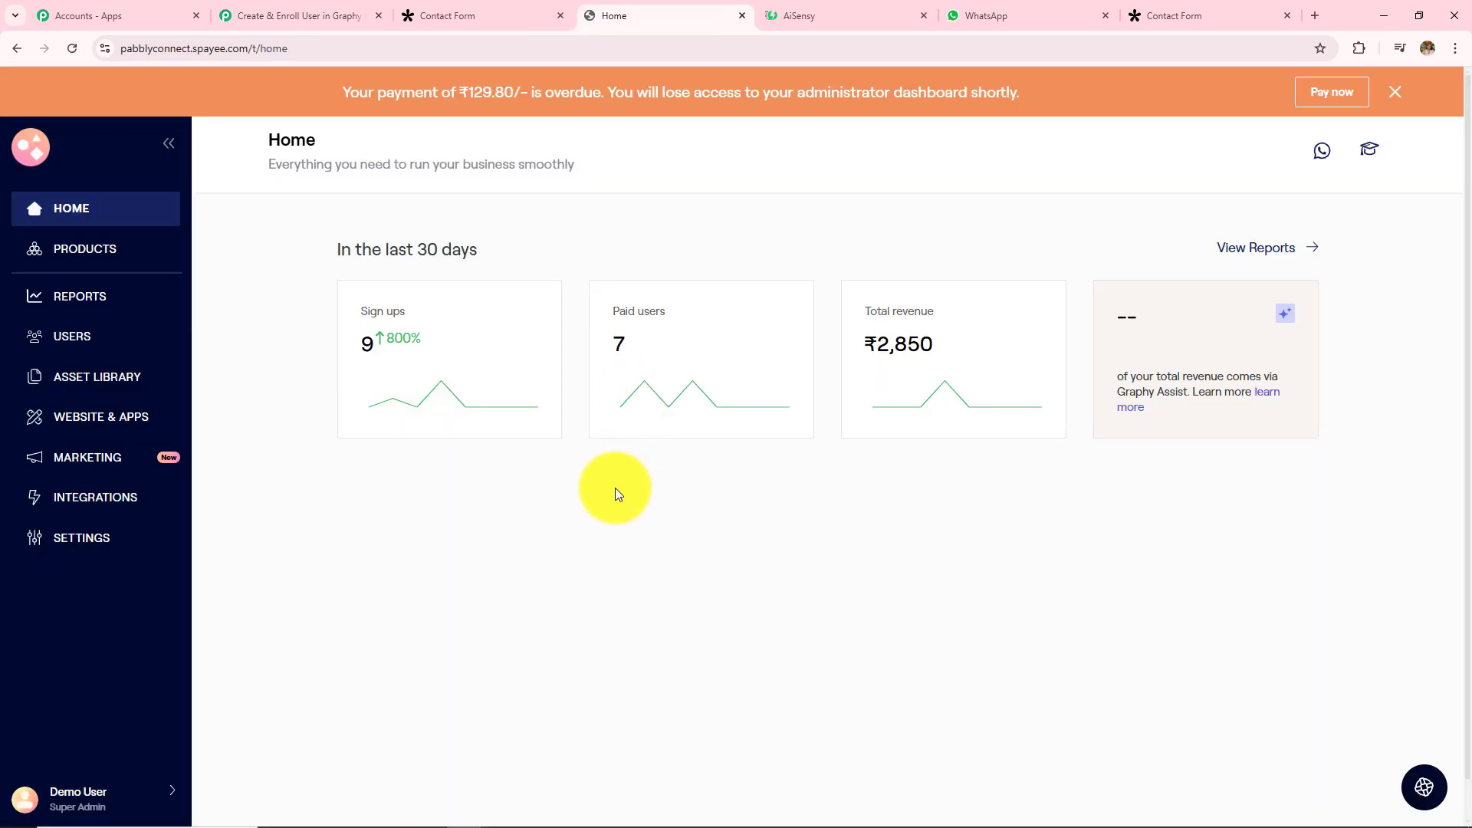
left_click(106, 510)
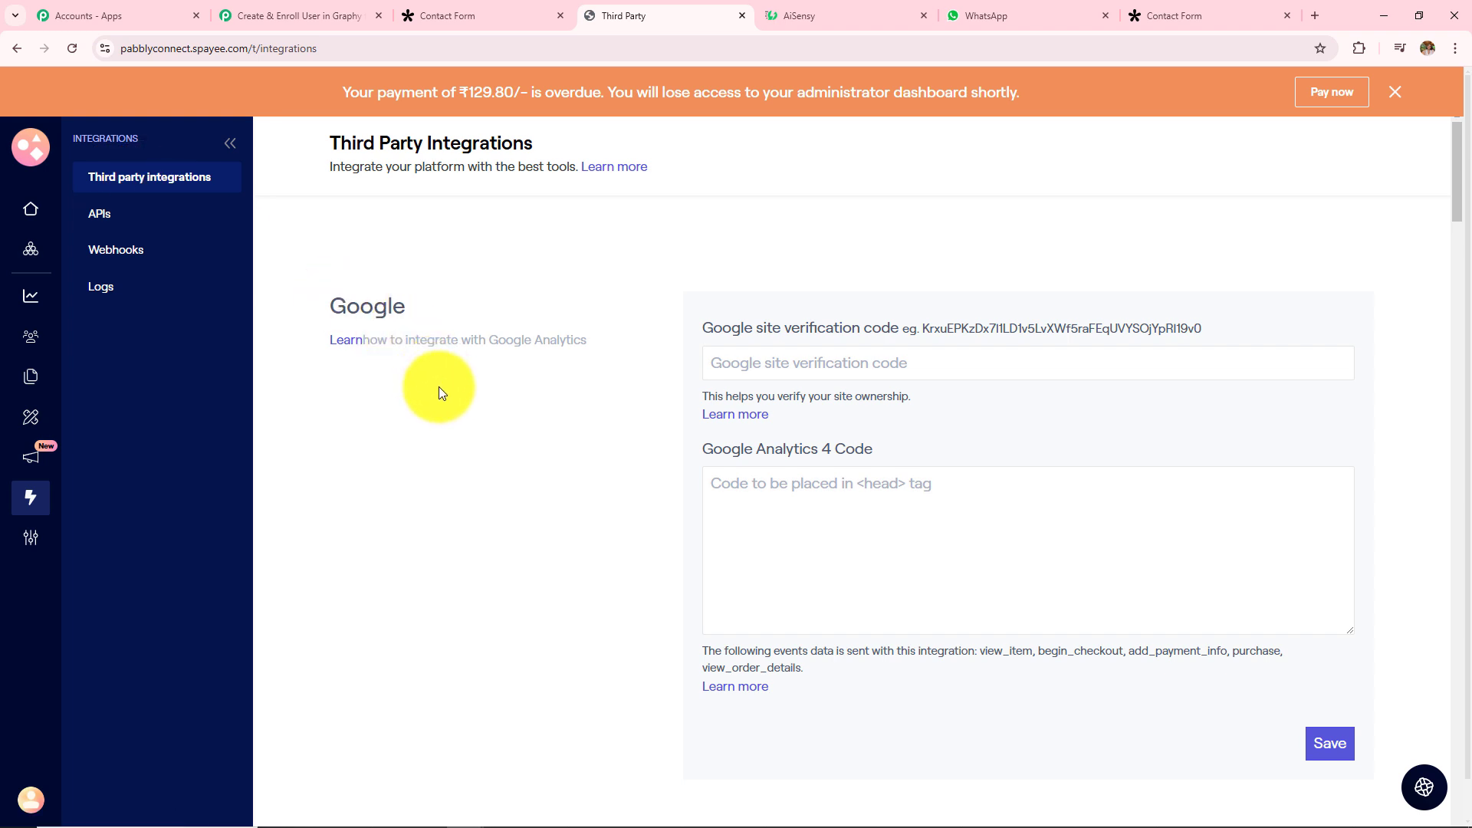
scroll(439, 388, "down", 2)
scroll(439, 388, "down", 10)
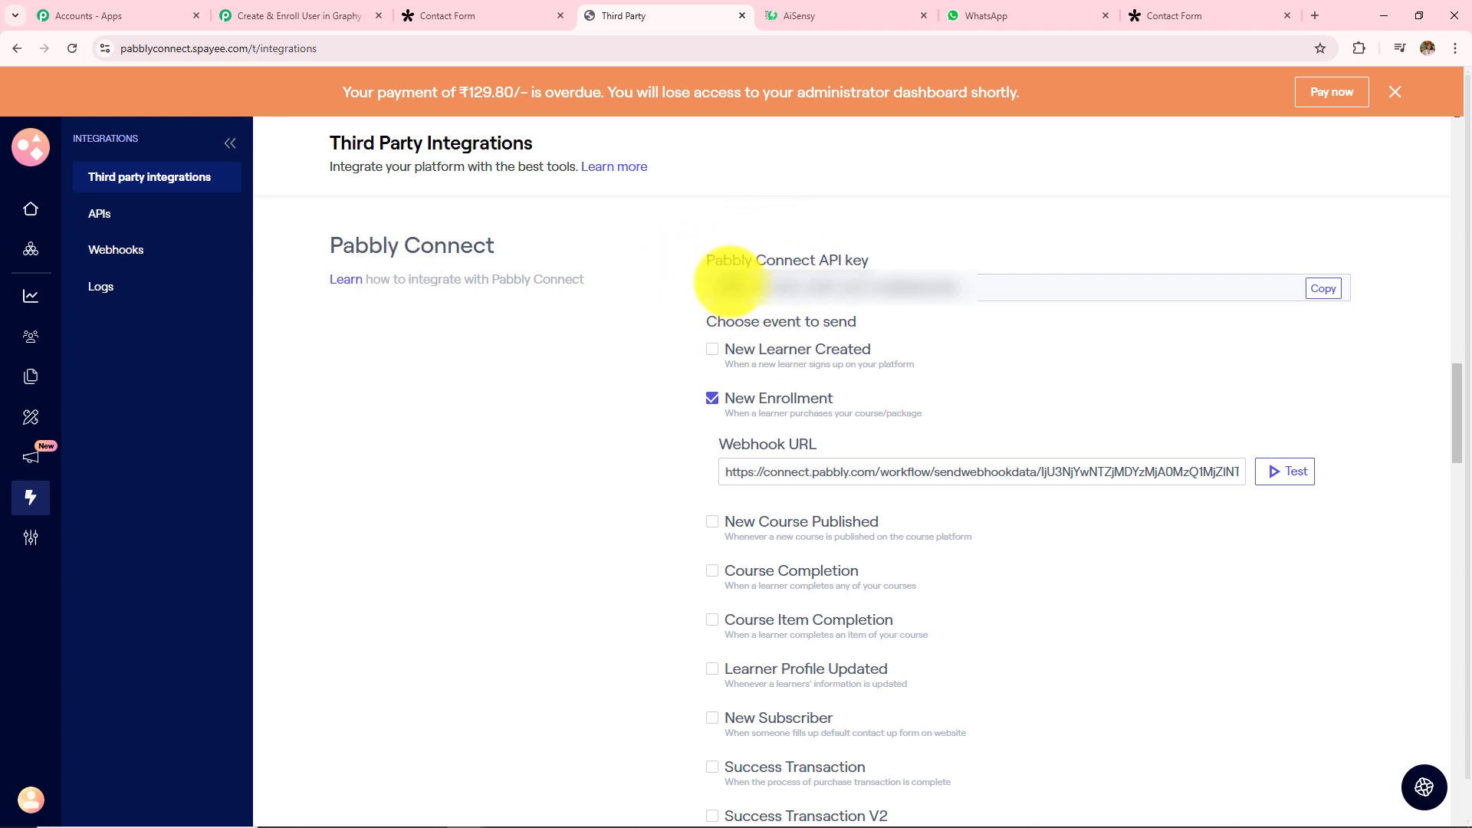
left_click_drag(712, 261, 903, 257)
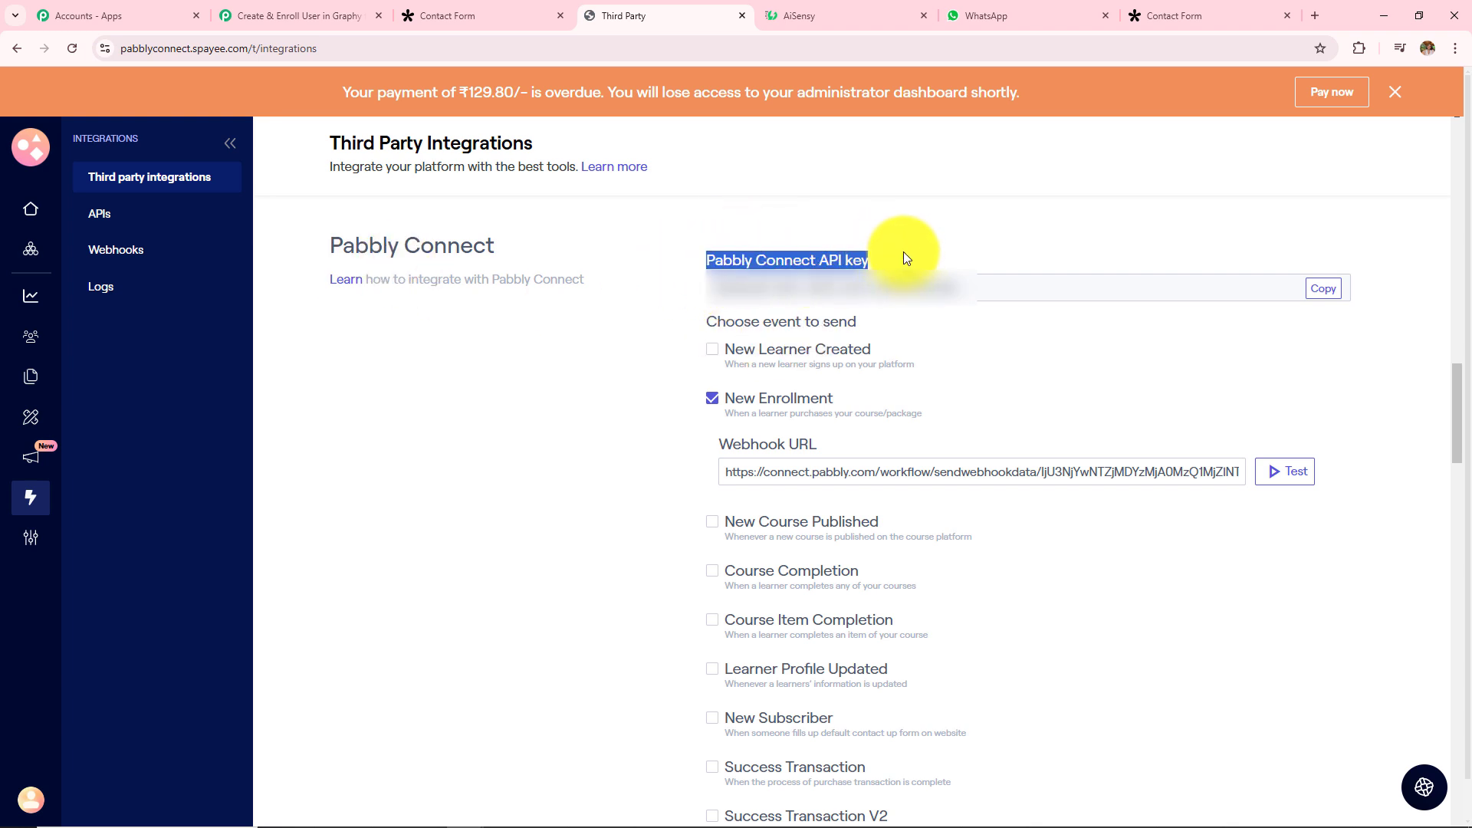
left_click(1330, 296)
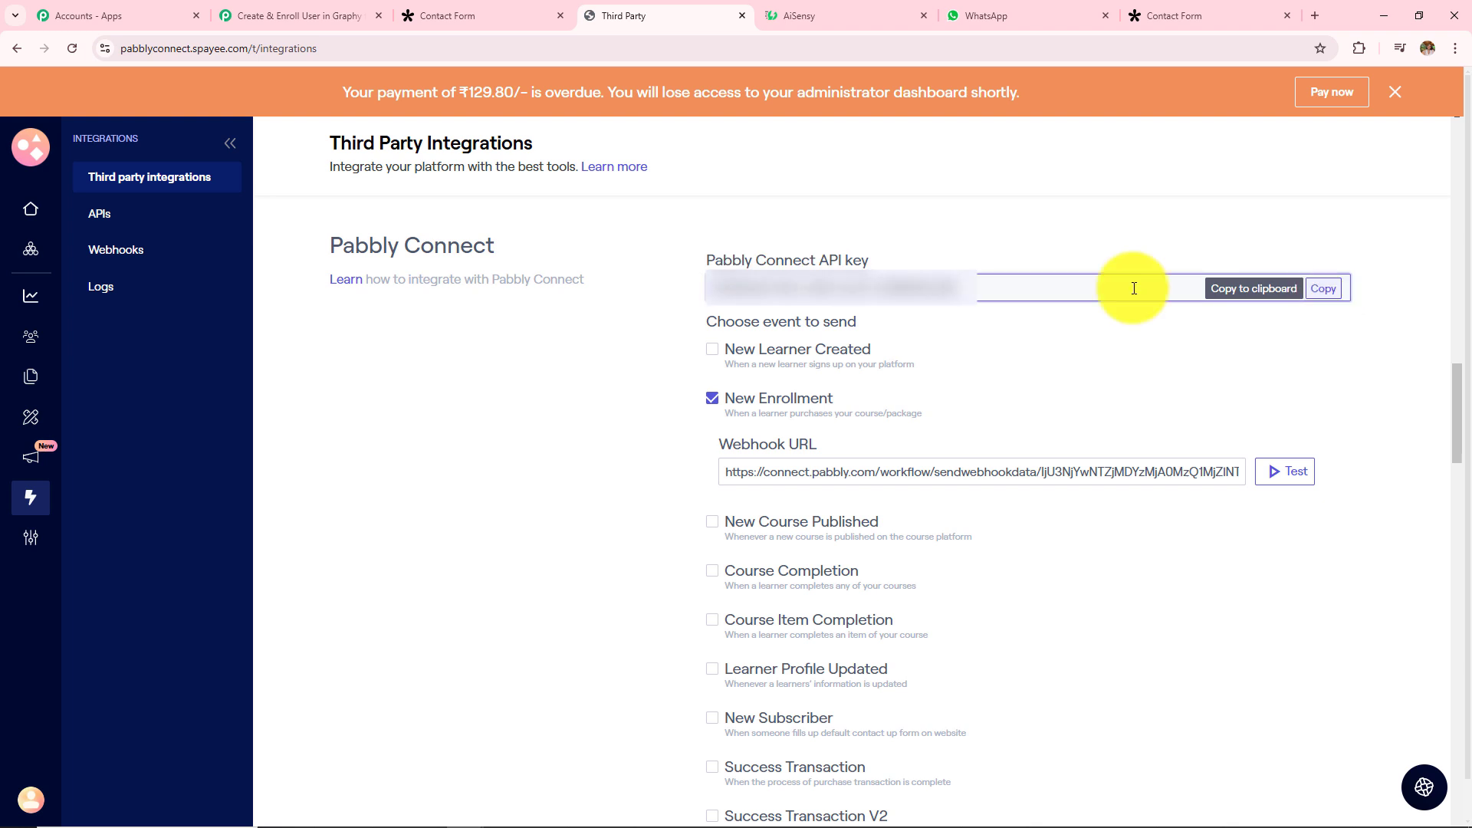
- Switch to Pabbly Connect and paste the copied API key into the new Graphy connection
left_click(276, 14)
left_click(798, 467)
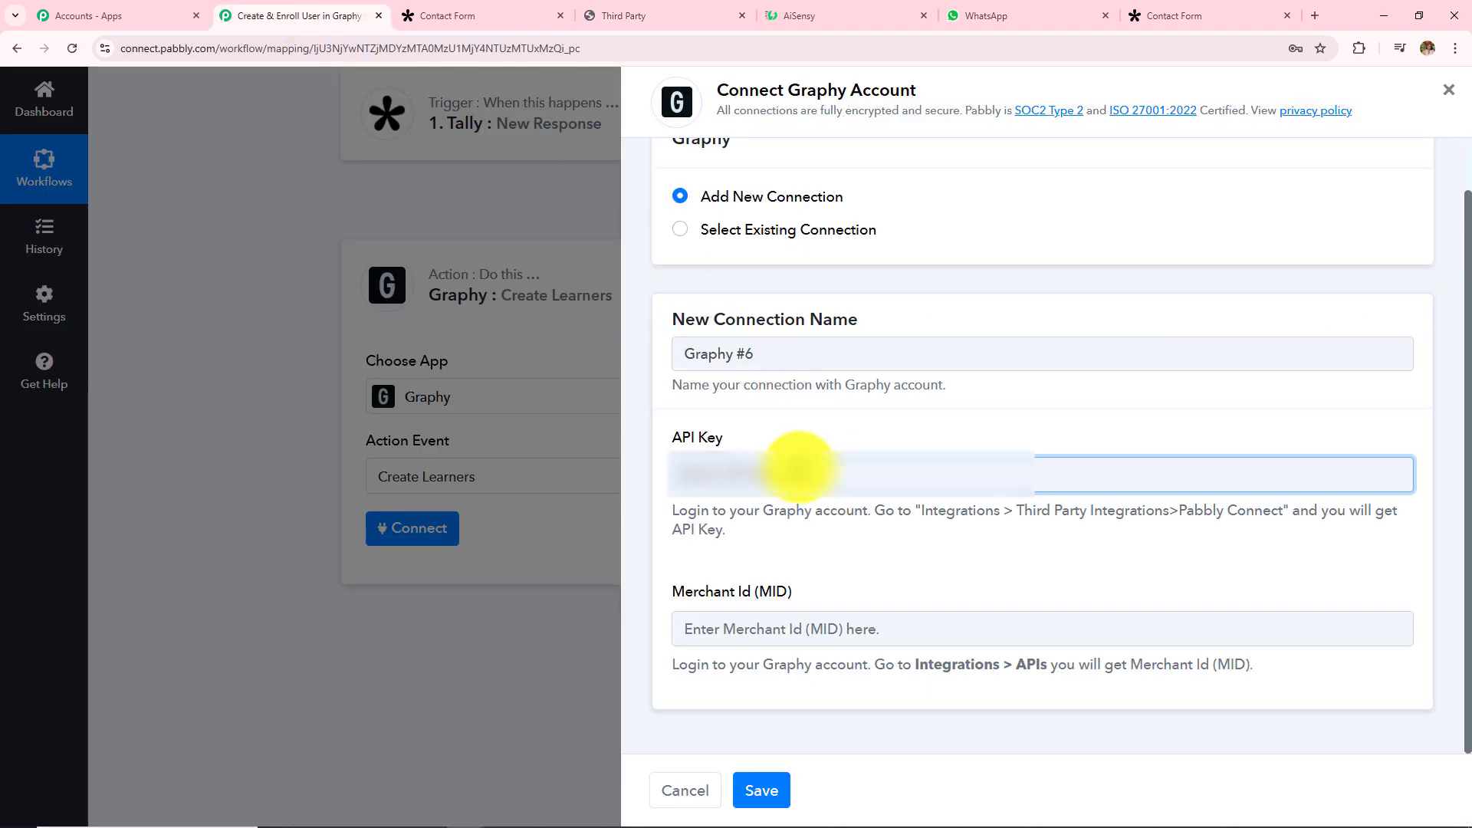
key("ctrl+v")
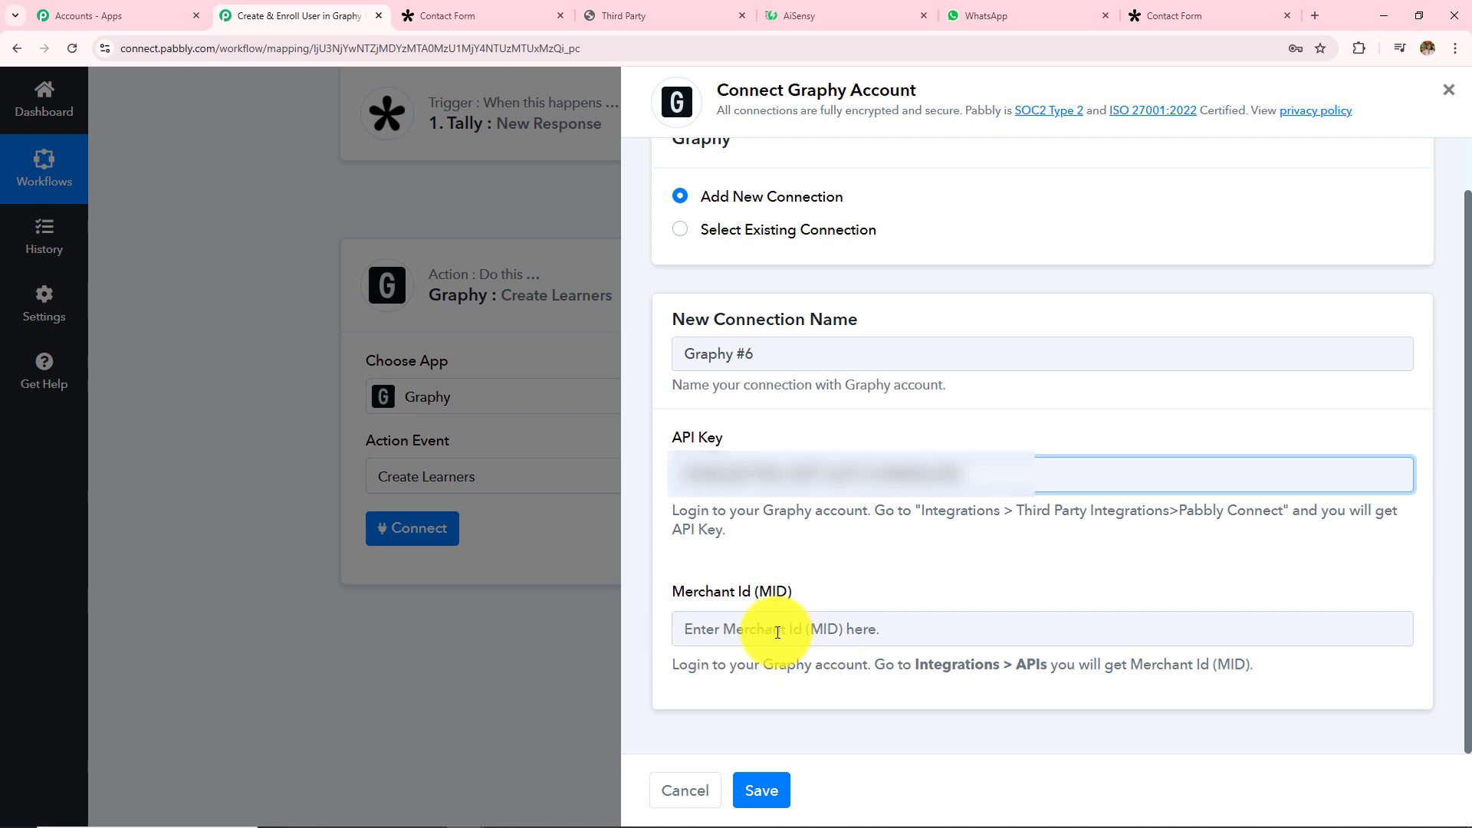
- Switch to Graphy and copy the Merchant Id (MID) from its API integration settings
left_click(624, 15)
left_click(29, 495)
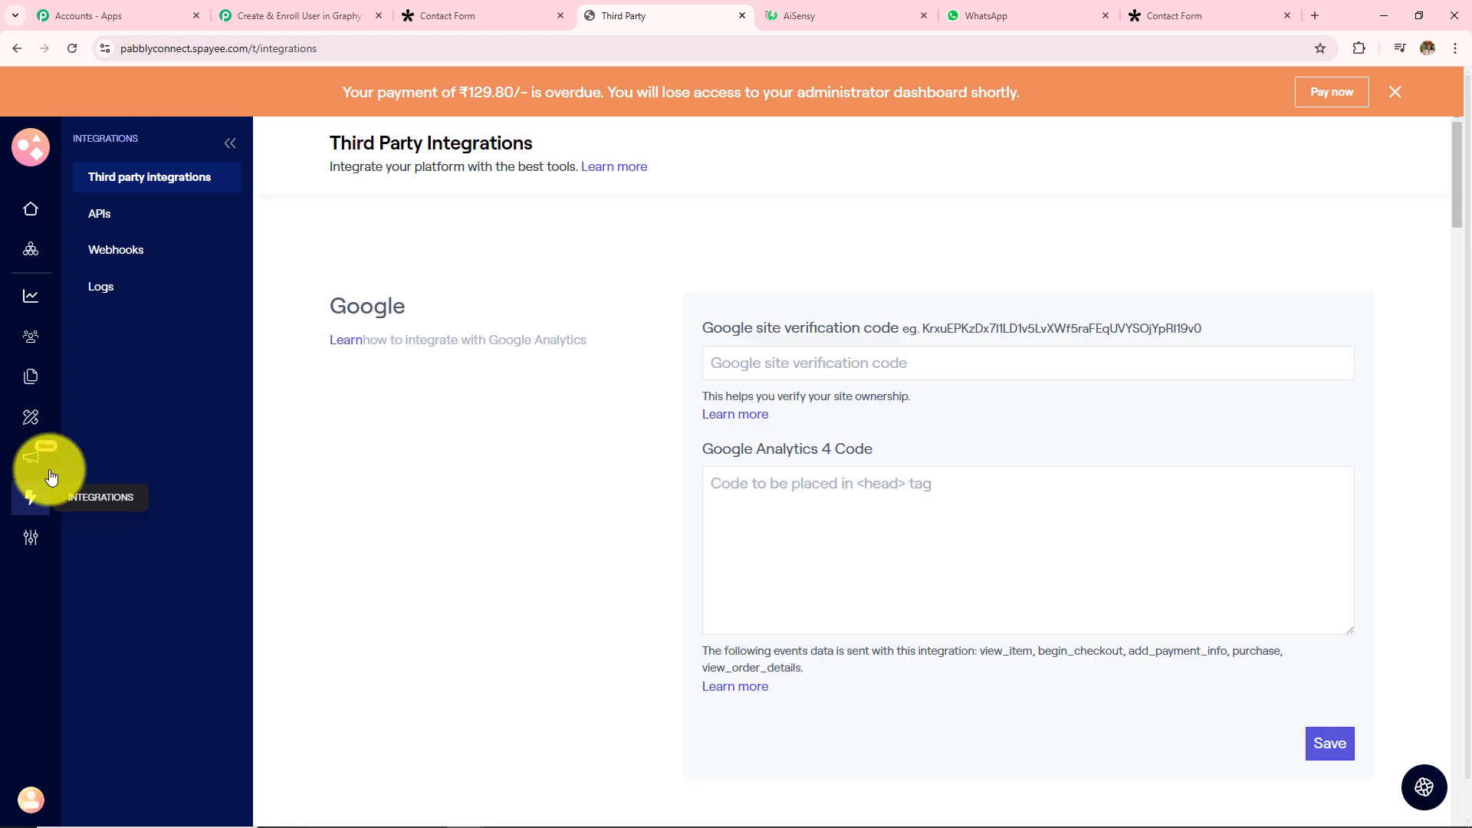
left_click(95, 220)
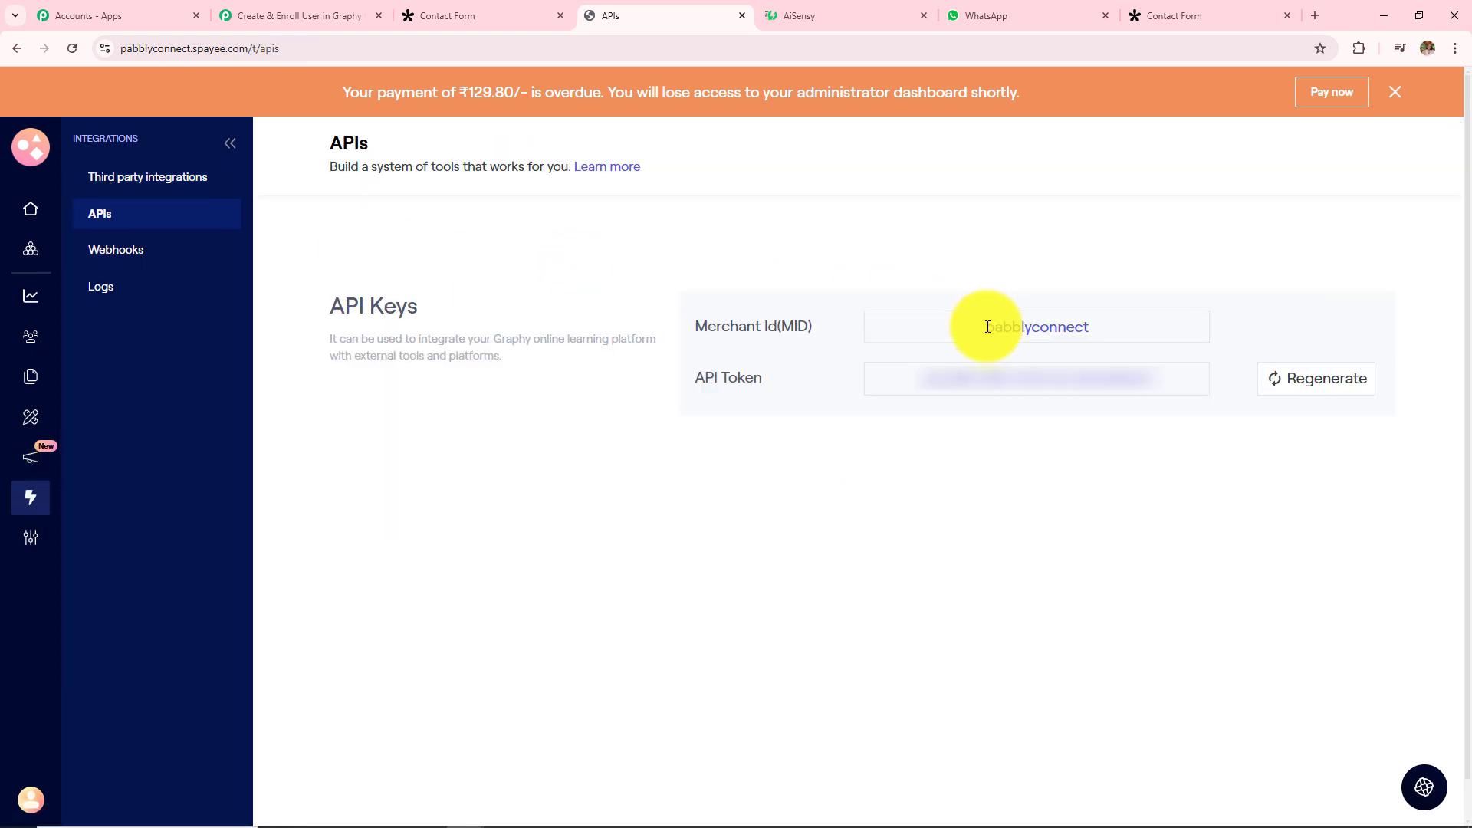
left_click_drag(988, 328, 1158, 333)
key("ctrl+c")
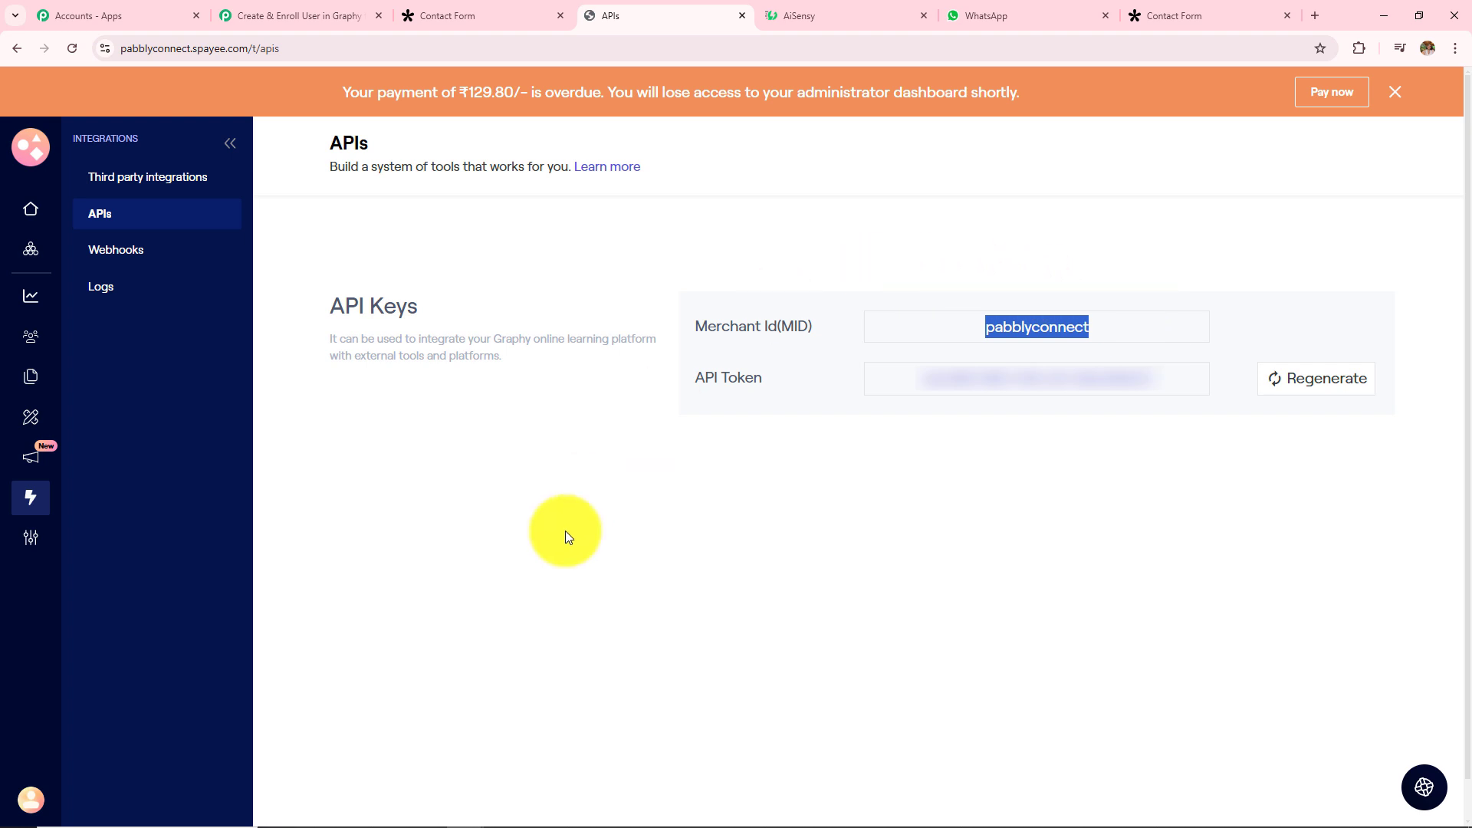
left_click(564, 542)
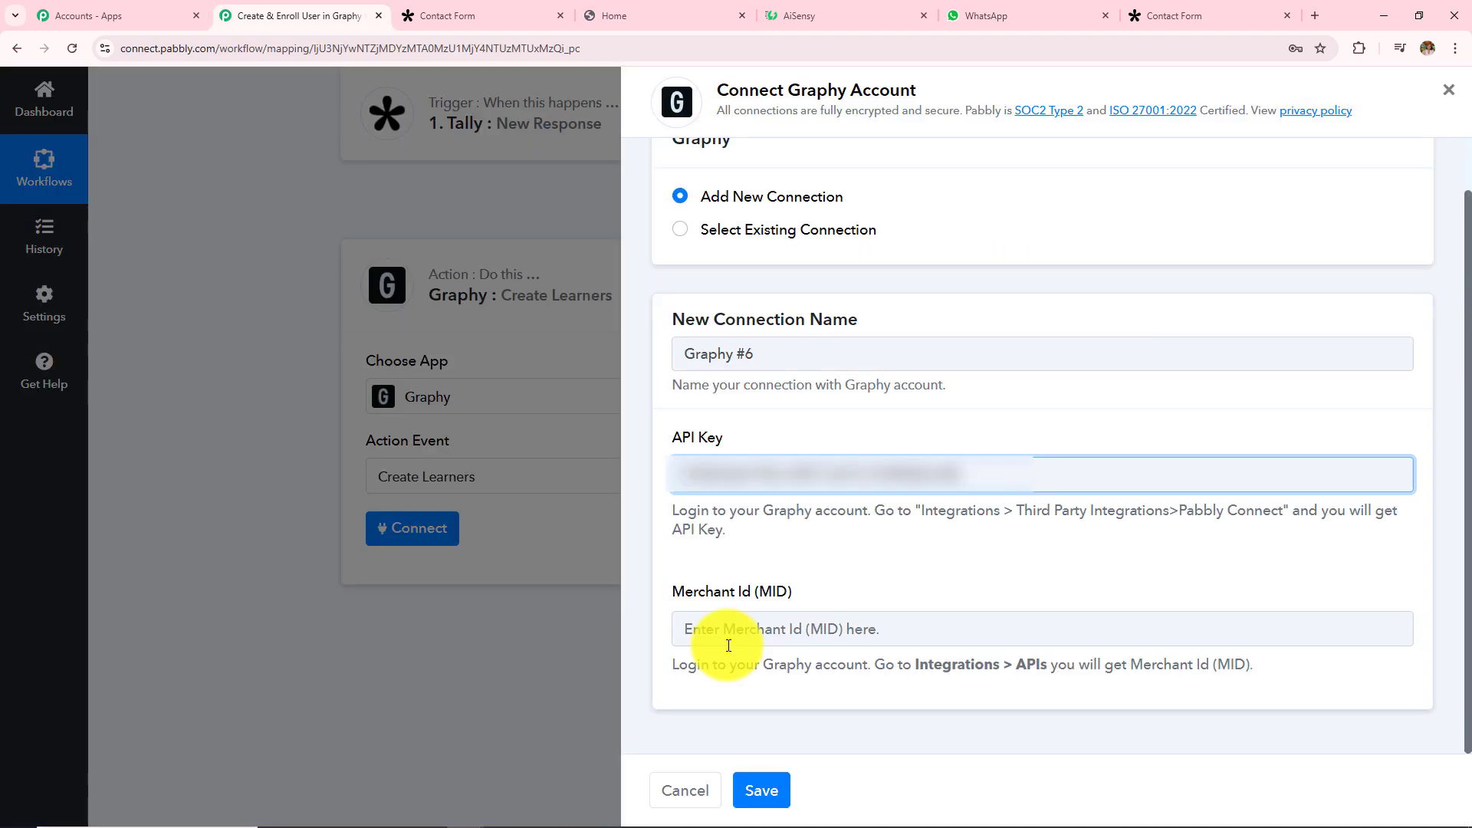
- Paste the Merchant Id into the new Graphy connection in Pabbly Connect and save the connection
left_click(721, 628)
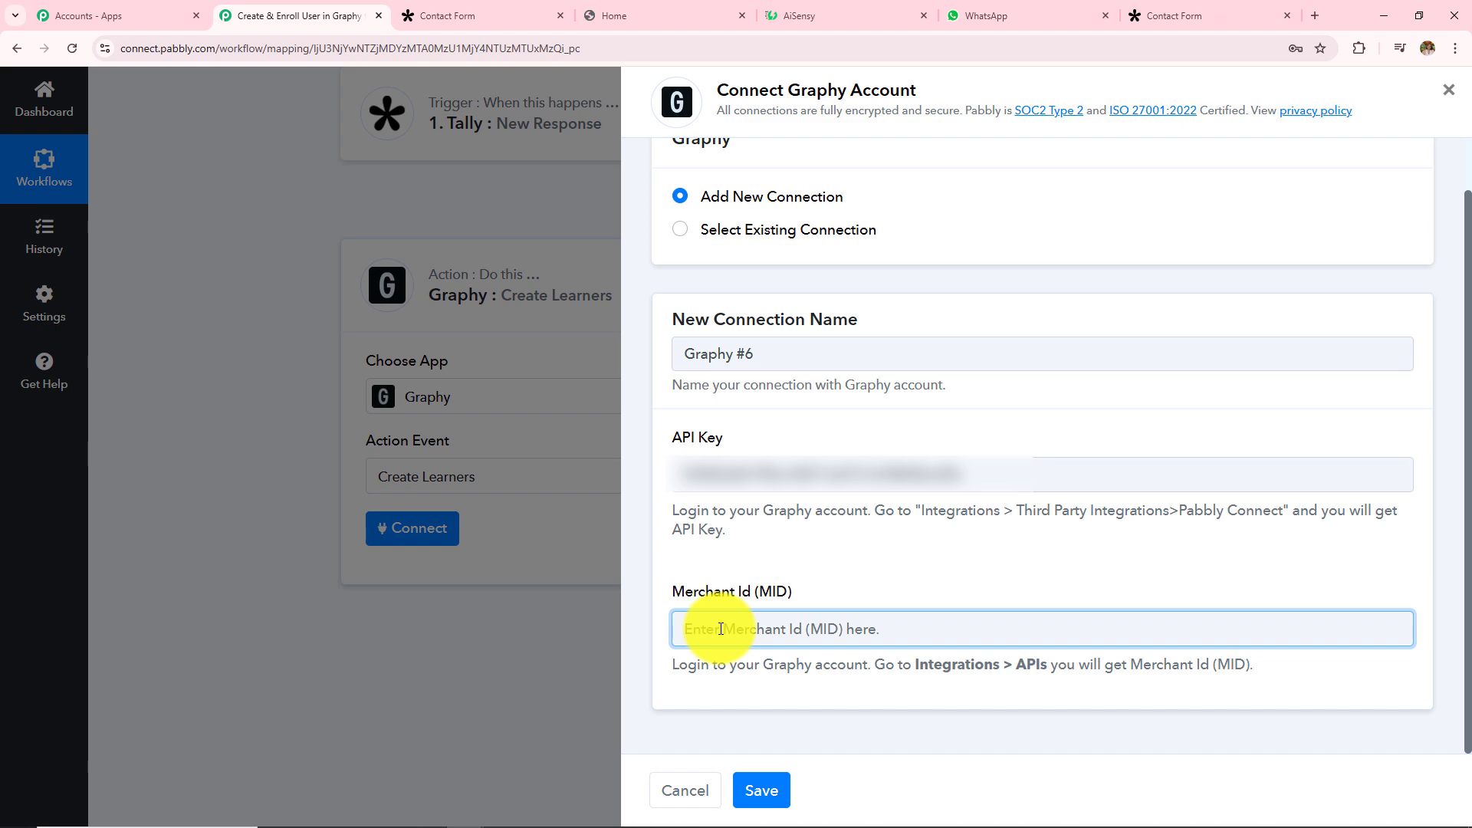
key("ctrl+v")
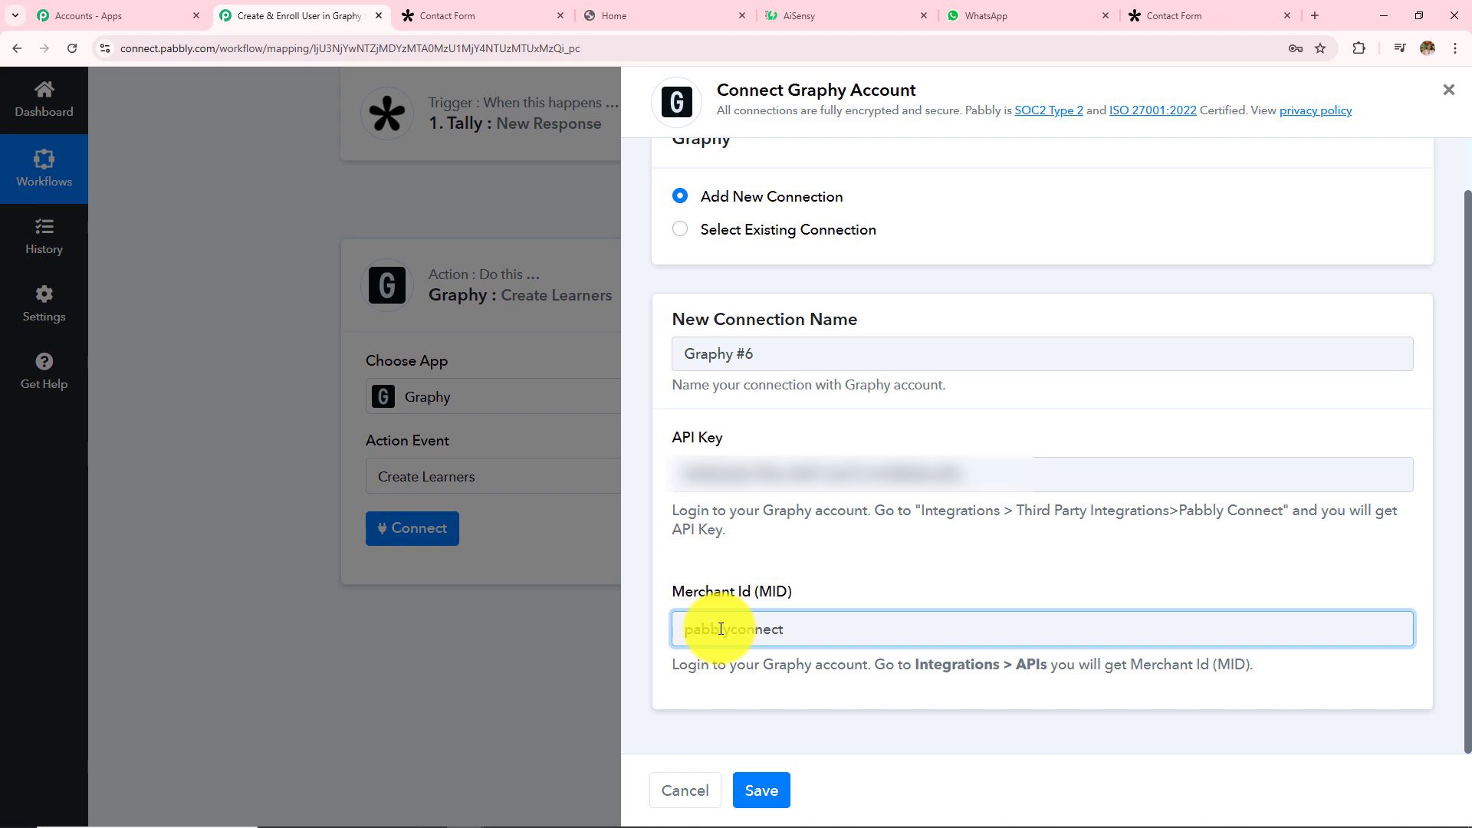
left_click(761, 791)
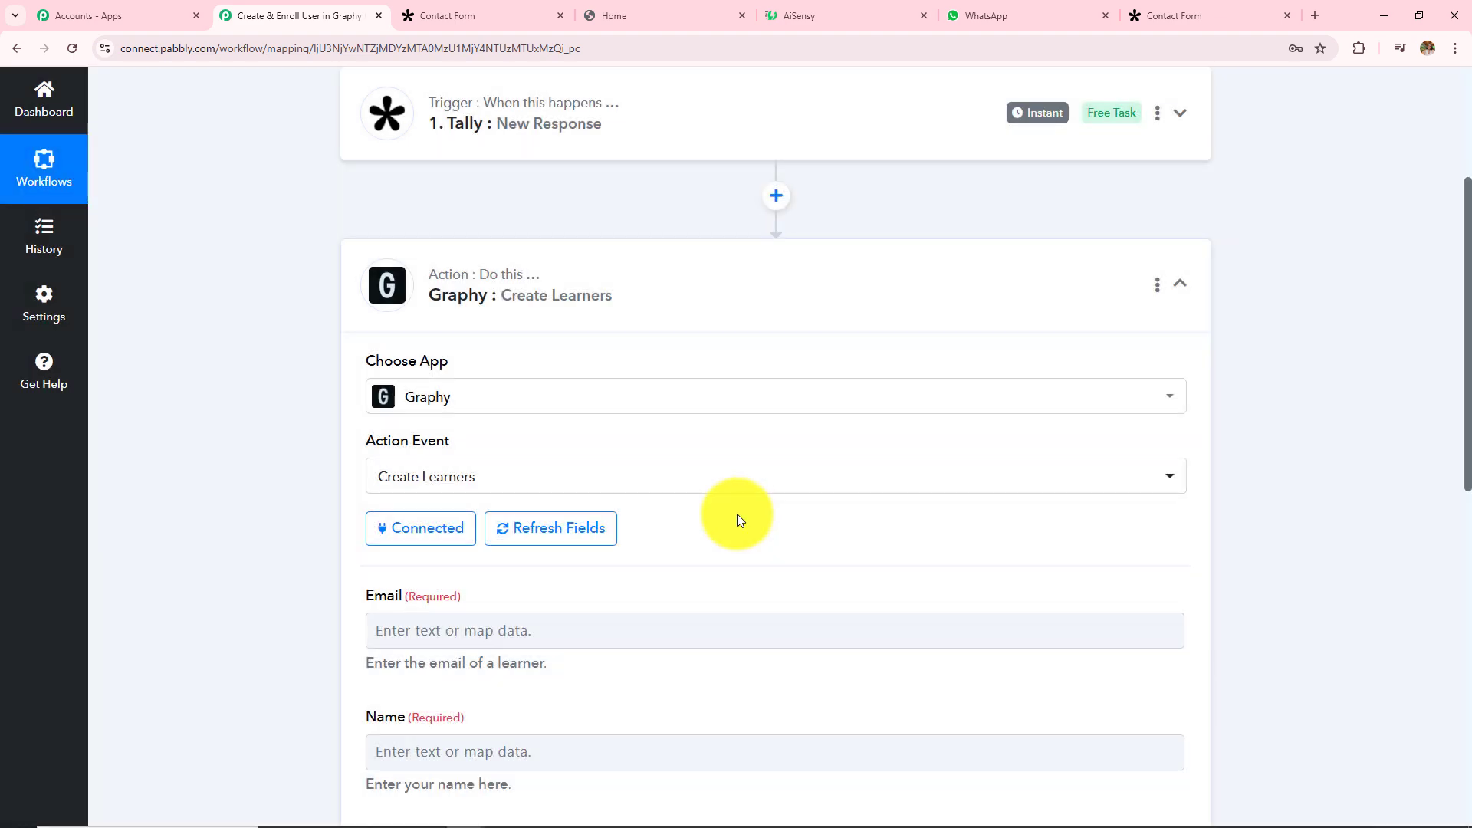
- Map the learner's Email field to Res2 Result Email from the Tally New Response data
scroll(738, 514, "down", 4)
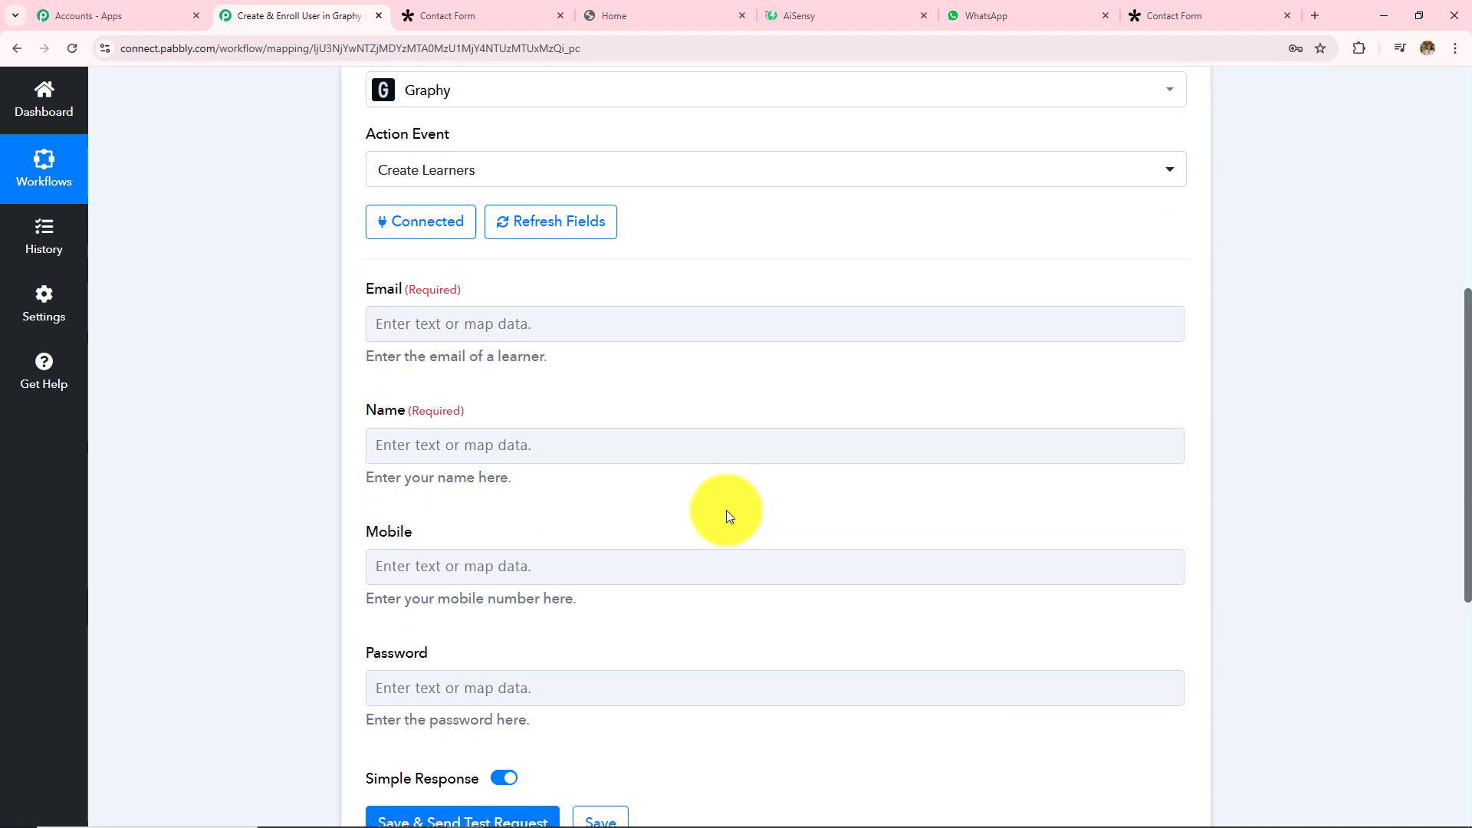
scroll(578, 507, "down", 2)
scroll(766, 529, "up", 3)
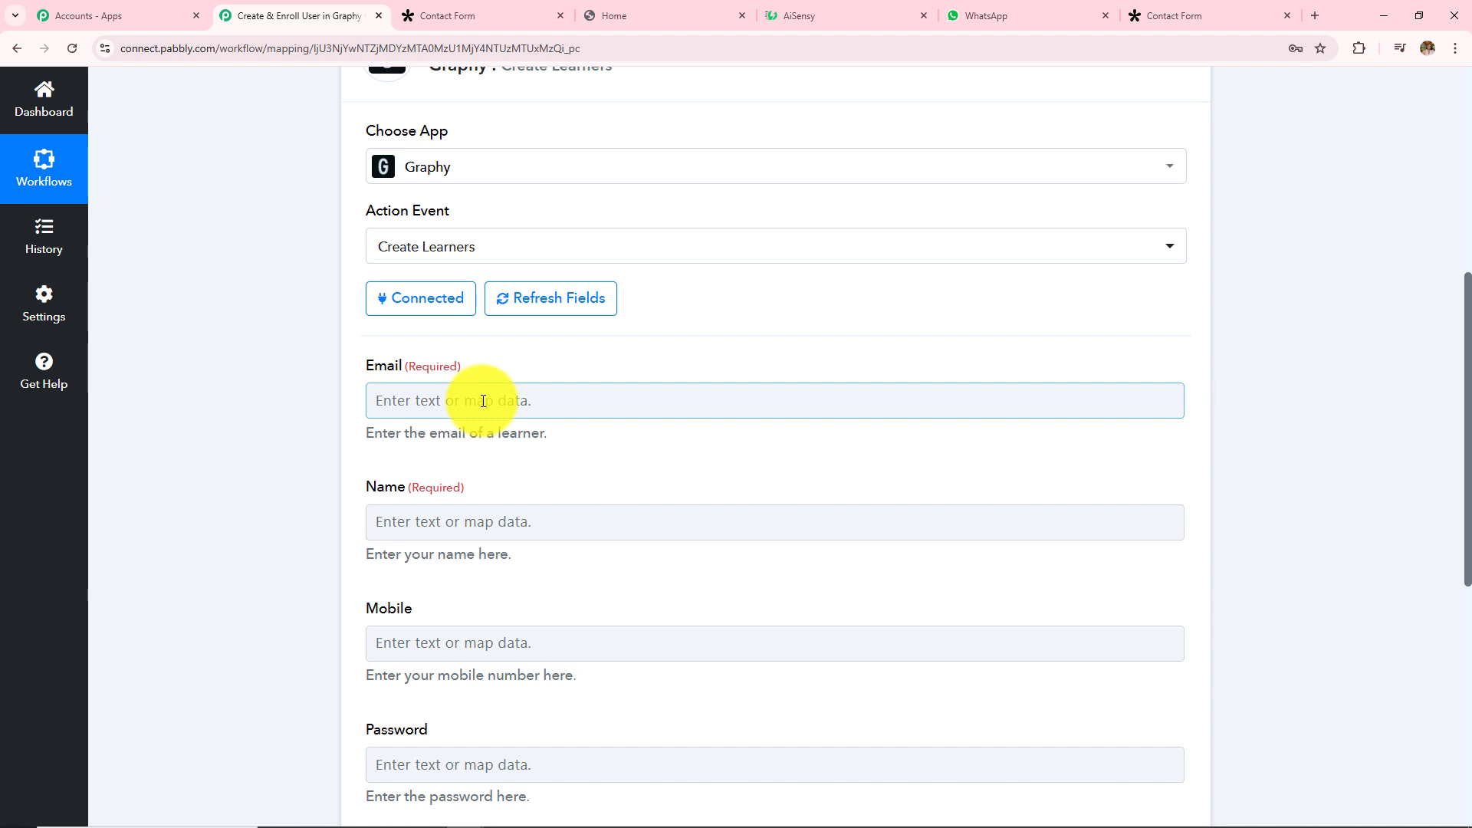
scroll(483, 400, "up", 4)
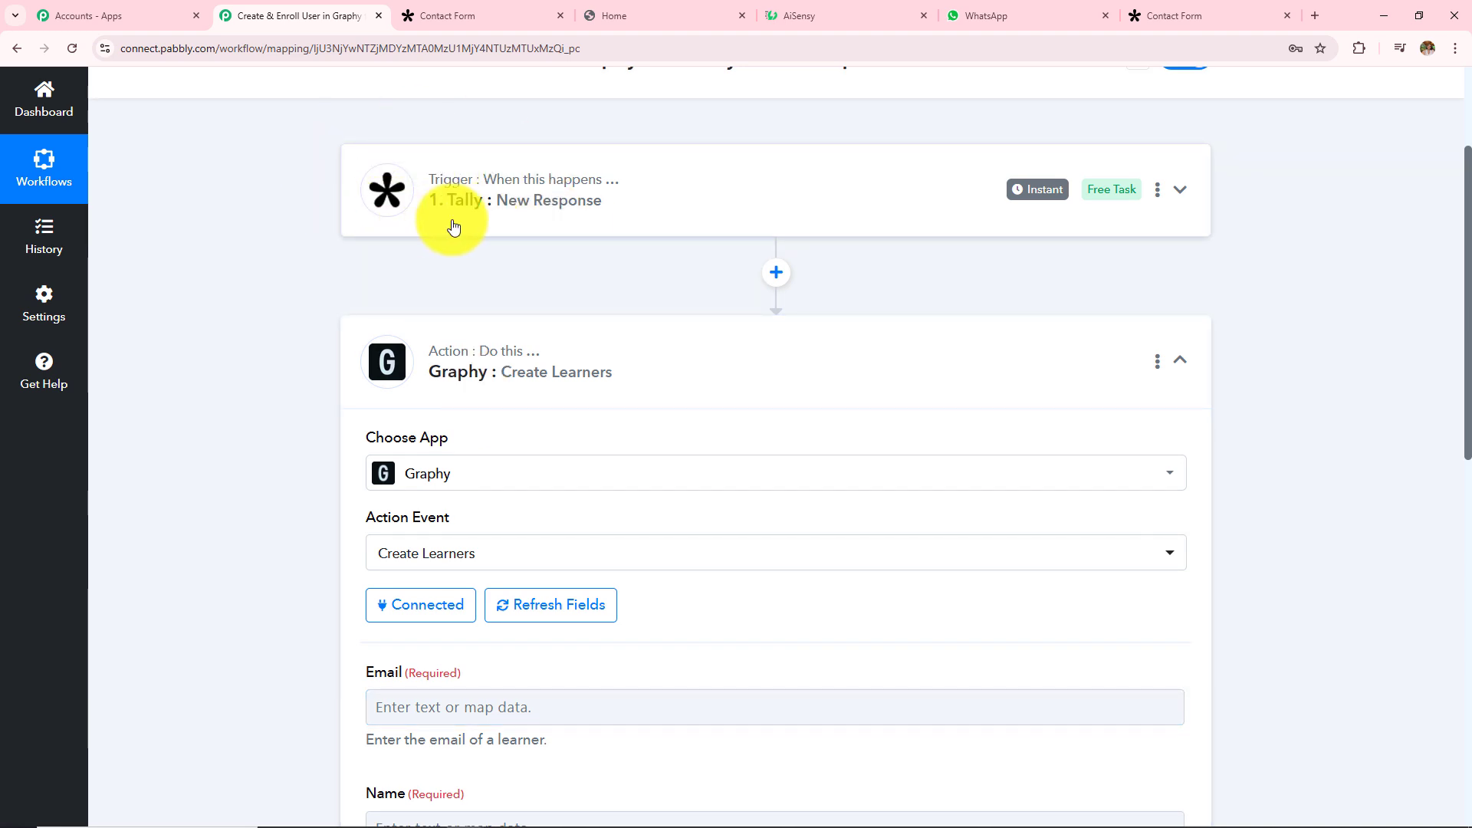
scroll(453, 224, "down", 4)
left_click(483, 399)
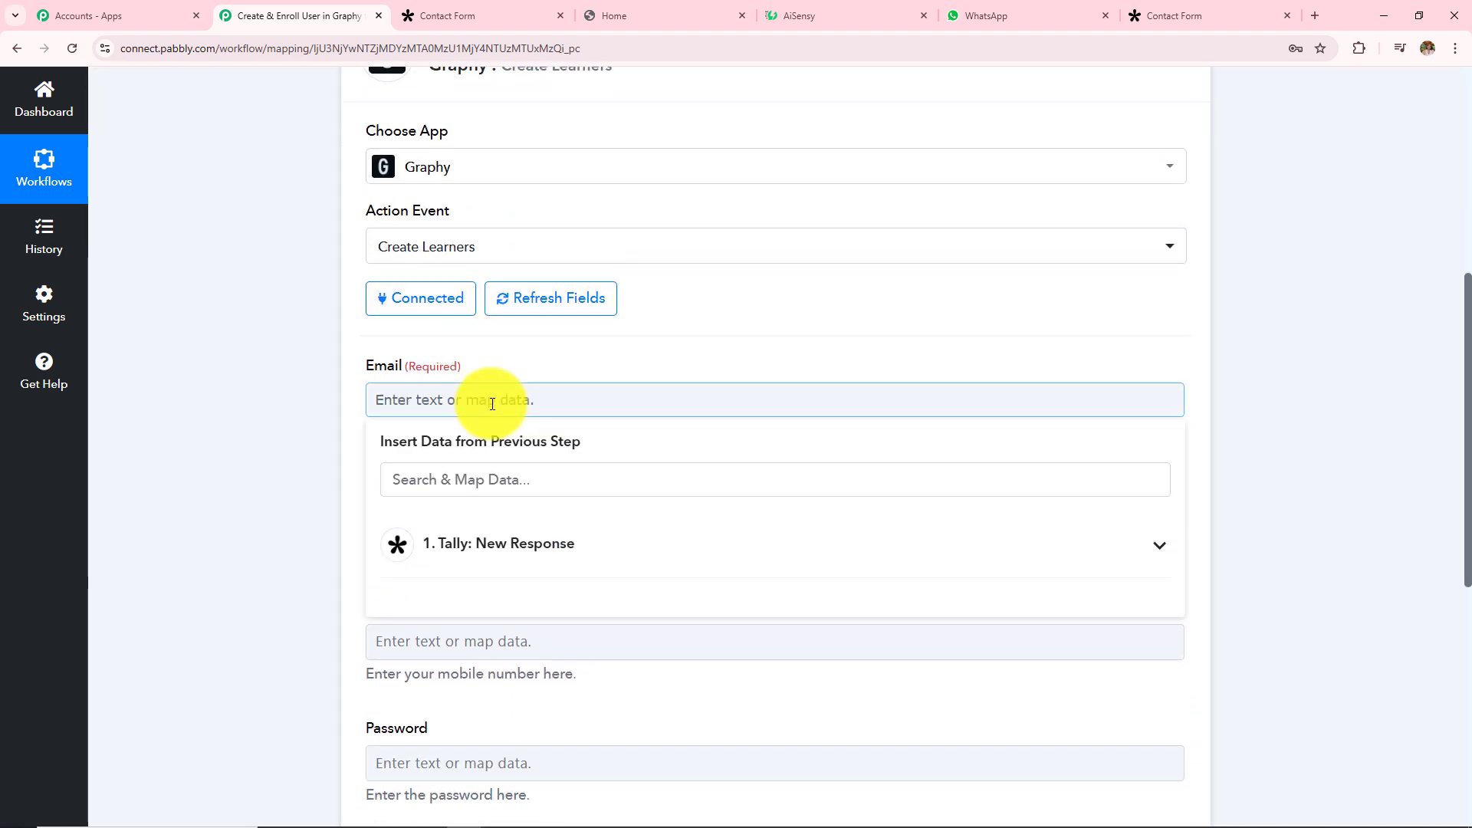
left_click(459, 567)
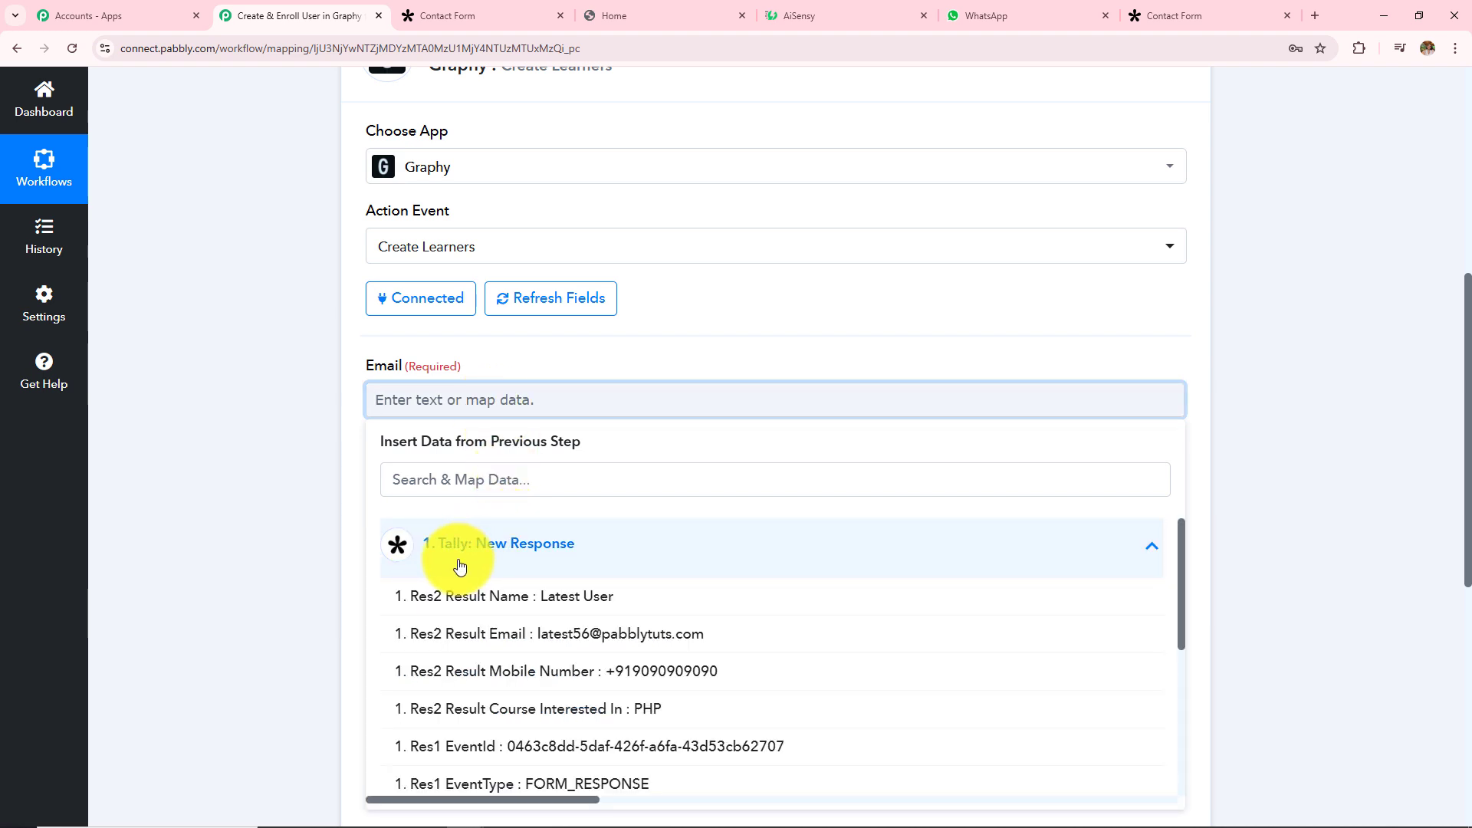
left_click(598, 640)
left_click(279, 472)
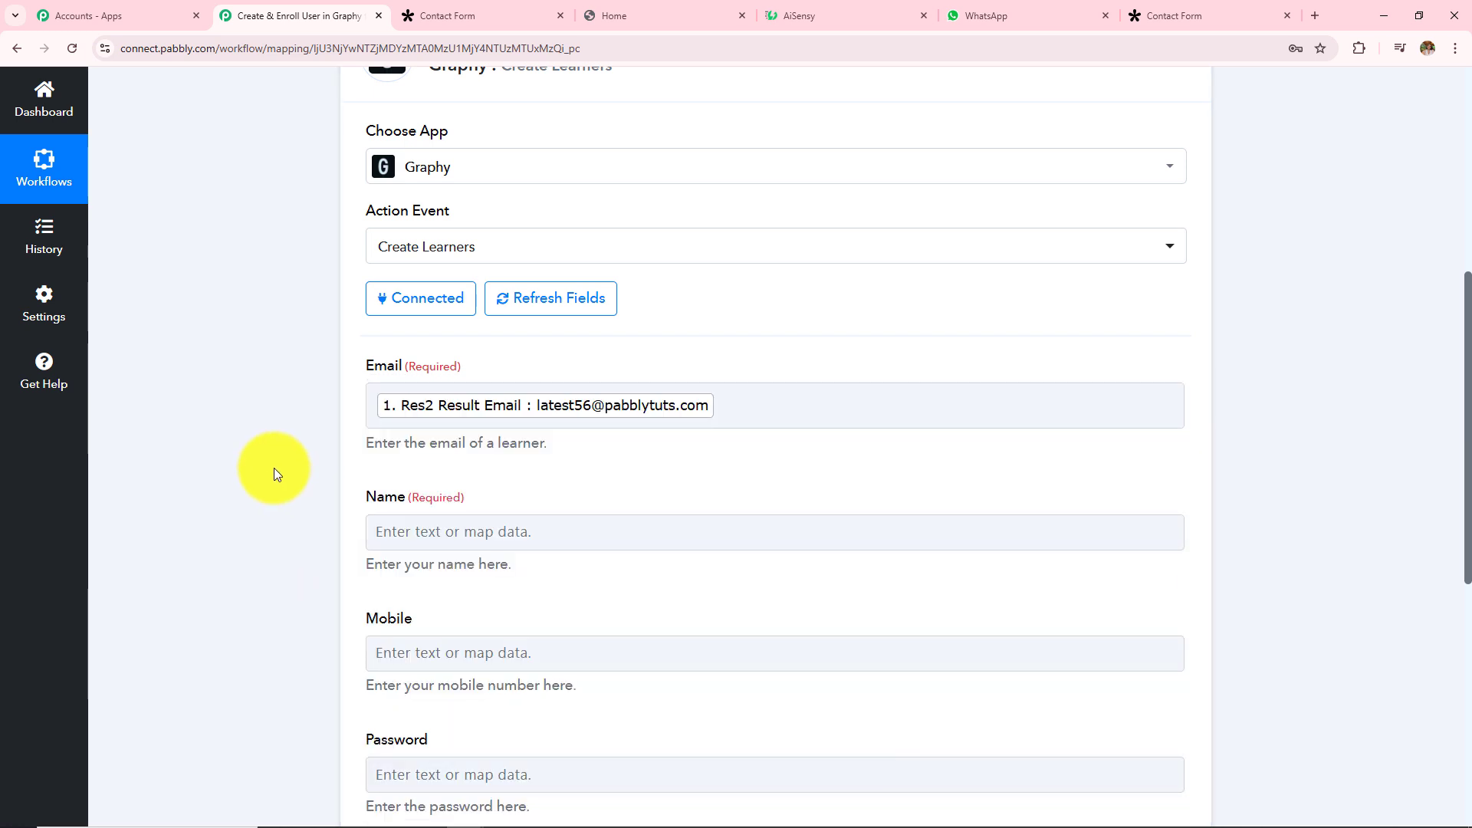
- Map the learner's Name field to Res2 Result Name from the Tally New Response data
left_click(586, 537)
scroll(811, 435, "down", 2)
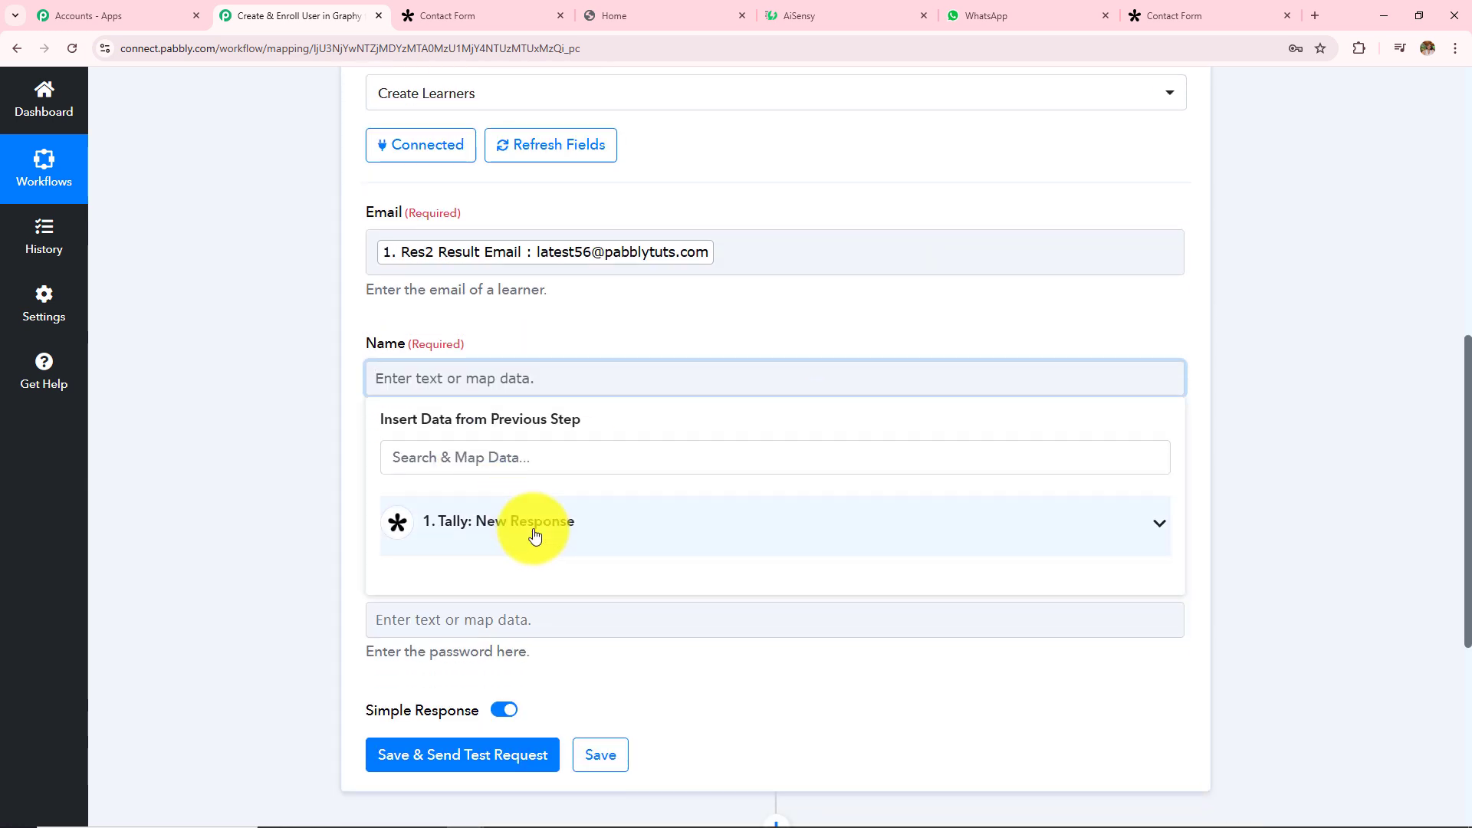
left_click(534, 536)
scroll(624, 590, "down", 3)
scroll(625, 583, "up", 3)
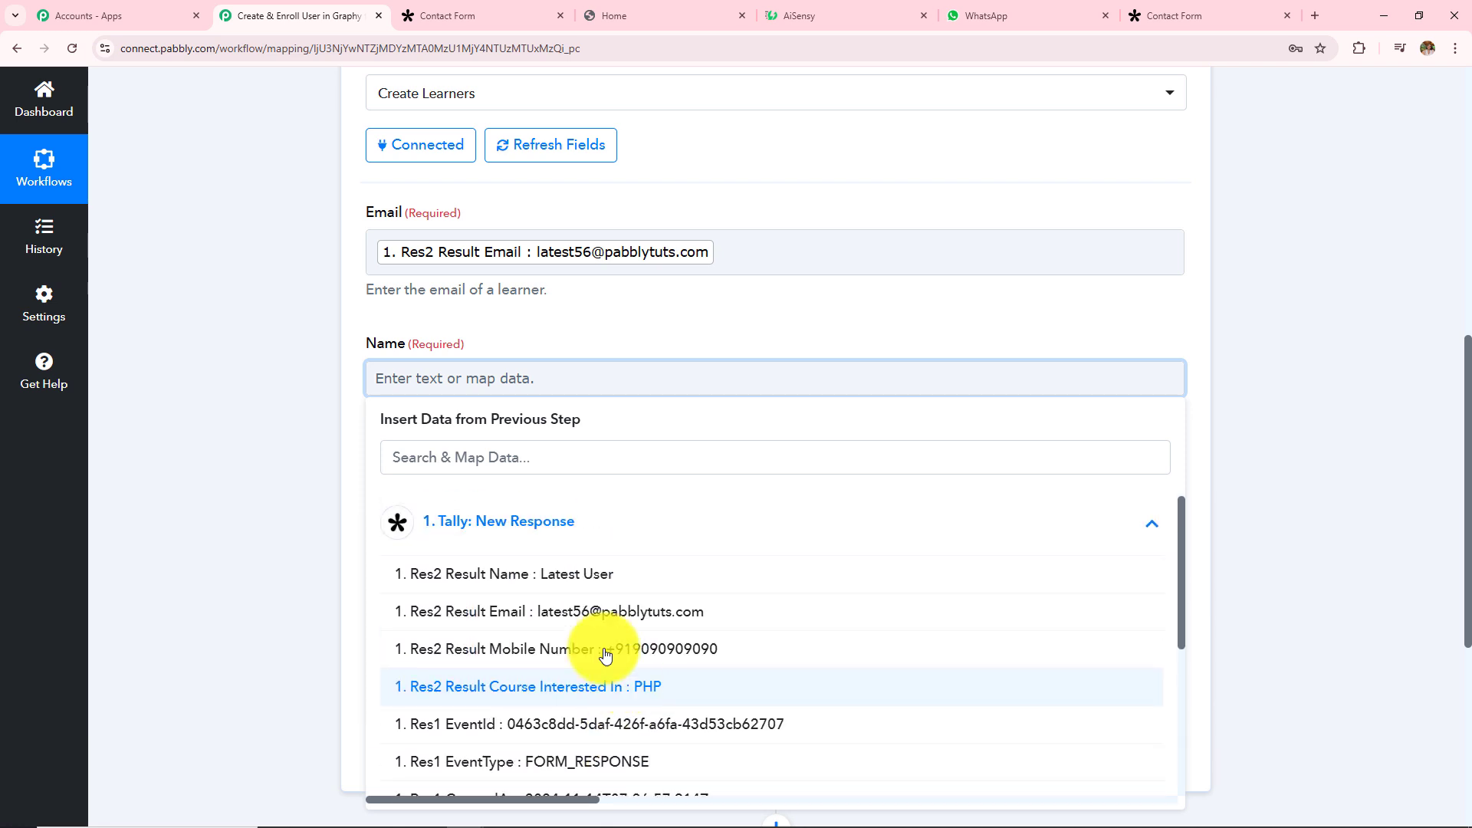
left_click(575, 575)
left_click(279, 486)
scroll(738, 466, "down", 2)
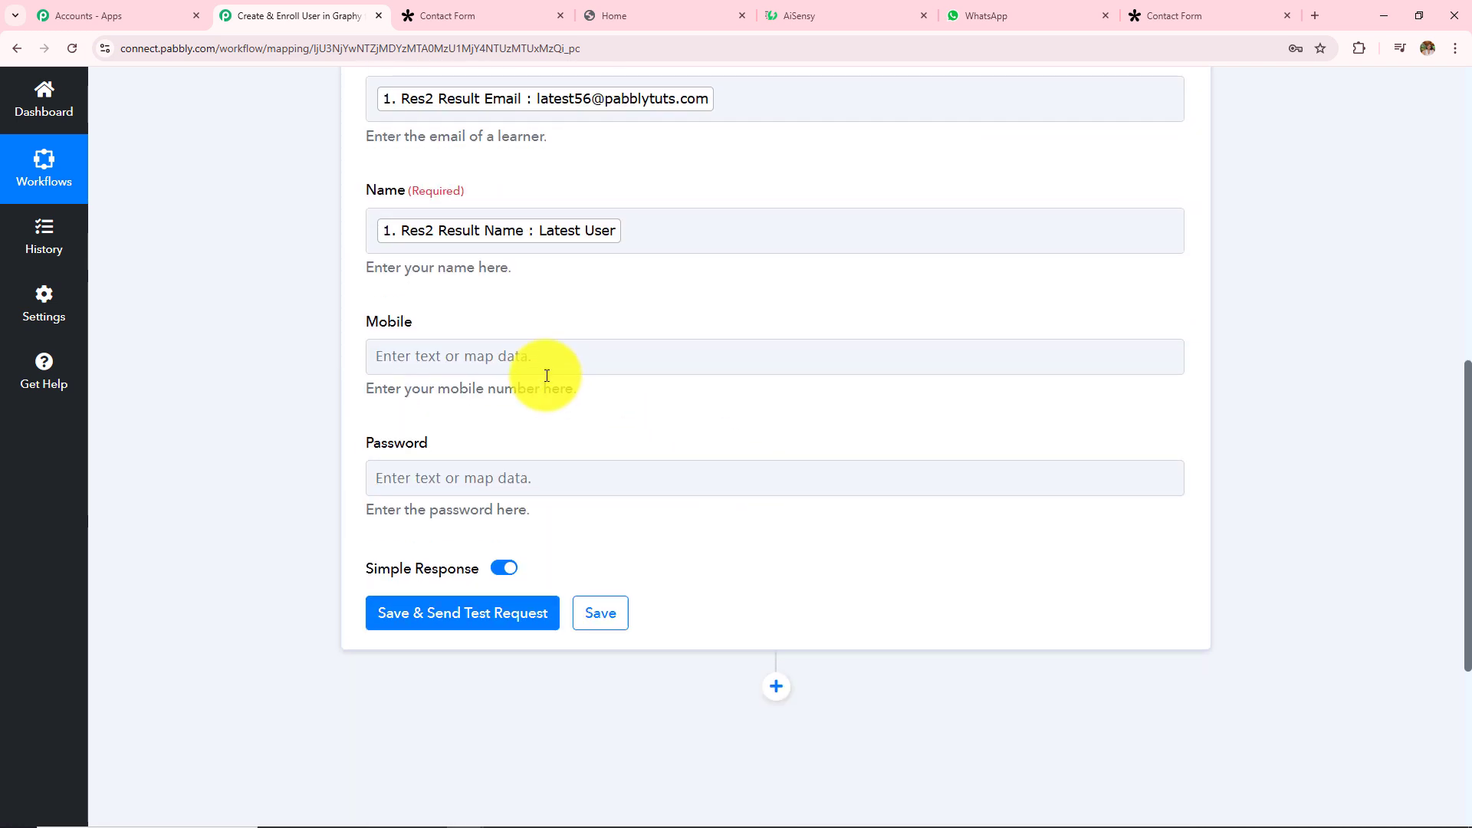
- Map the learner's Mobile field to Res2 Result Mobile Number from the Tally New Response data
left_click(546, 376)
left_click(552, 511)
left_click(552, 617)
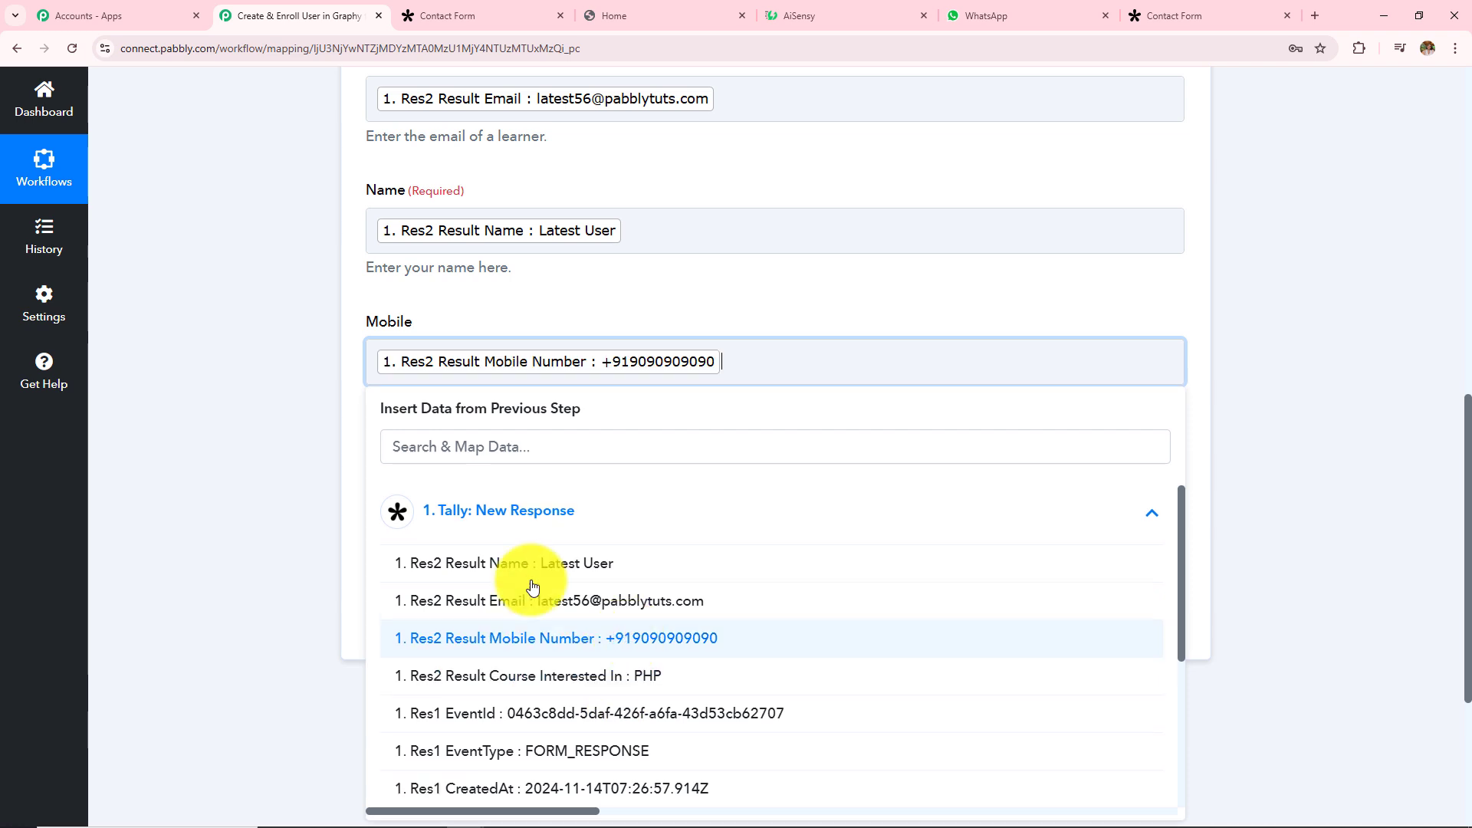
left_click(299, 506)
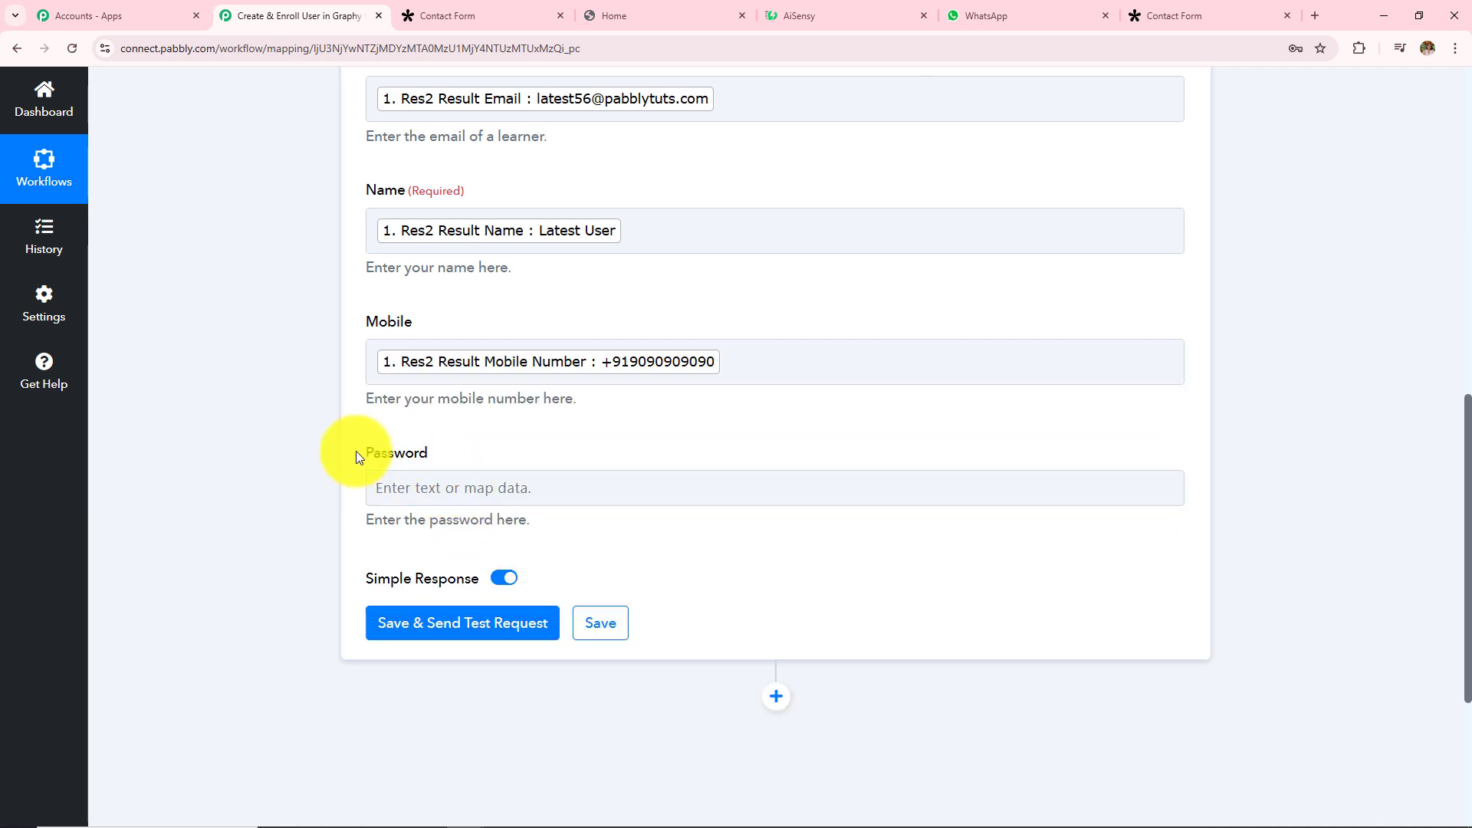
left_click_drag(356, 457, 600, 463)
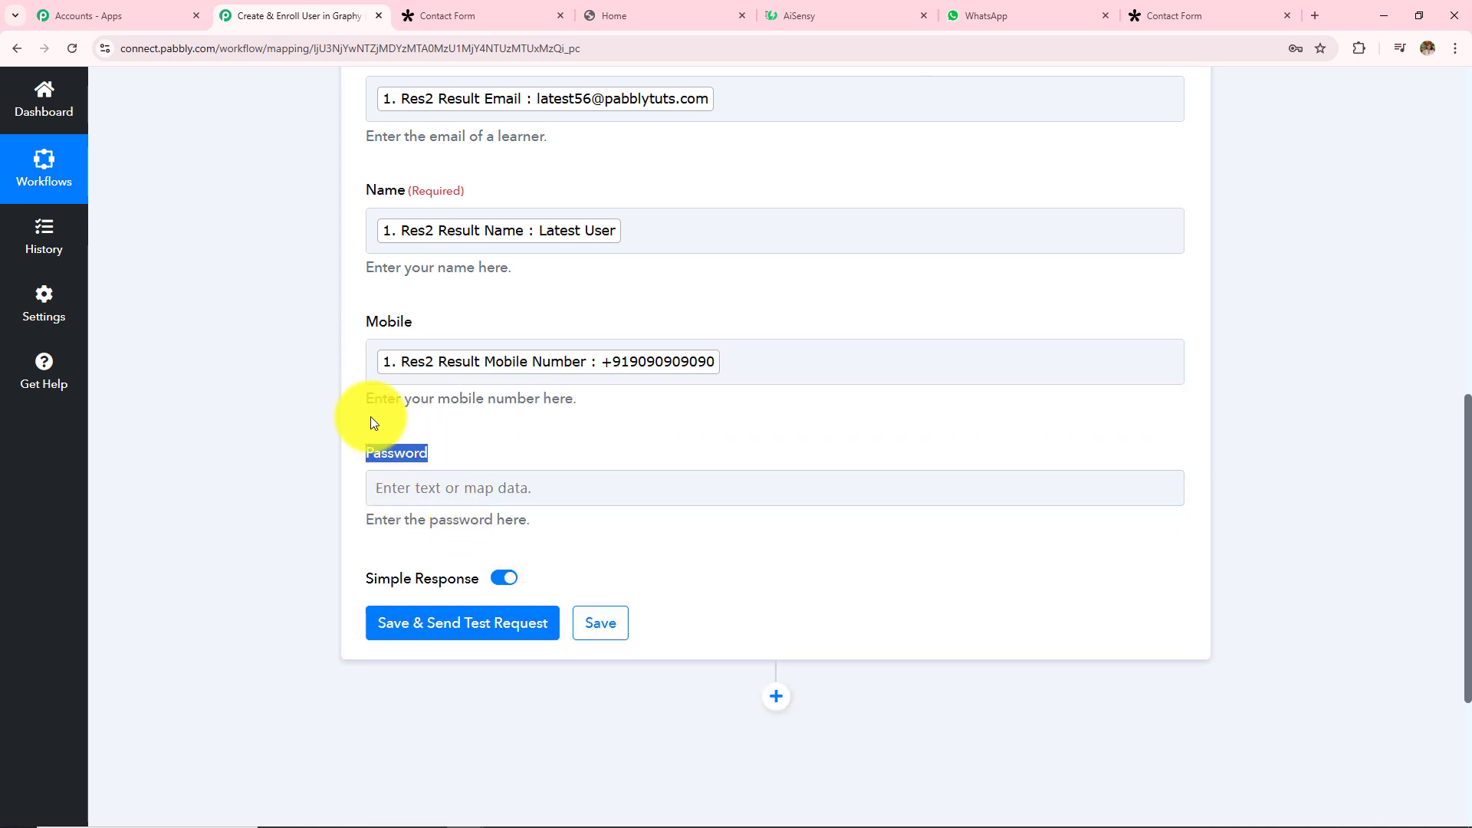
left_click(450, 434)
- Save the Create Learners action, send its test request, and check the returned email, name and mobile values
scroll(540, 447, "up", 4)
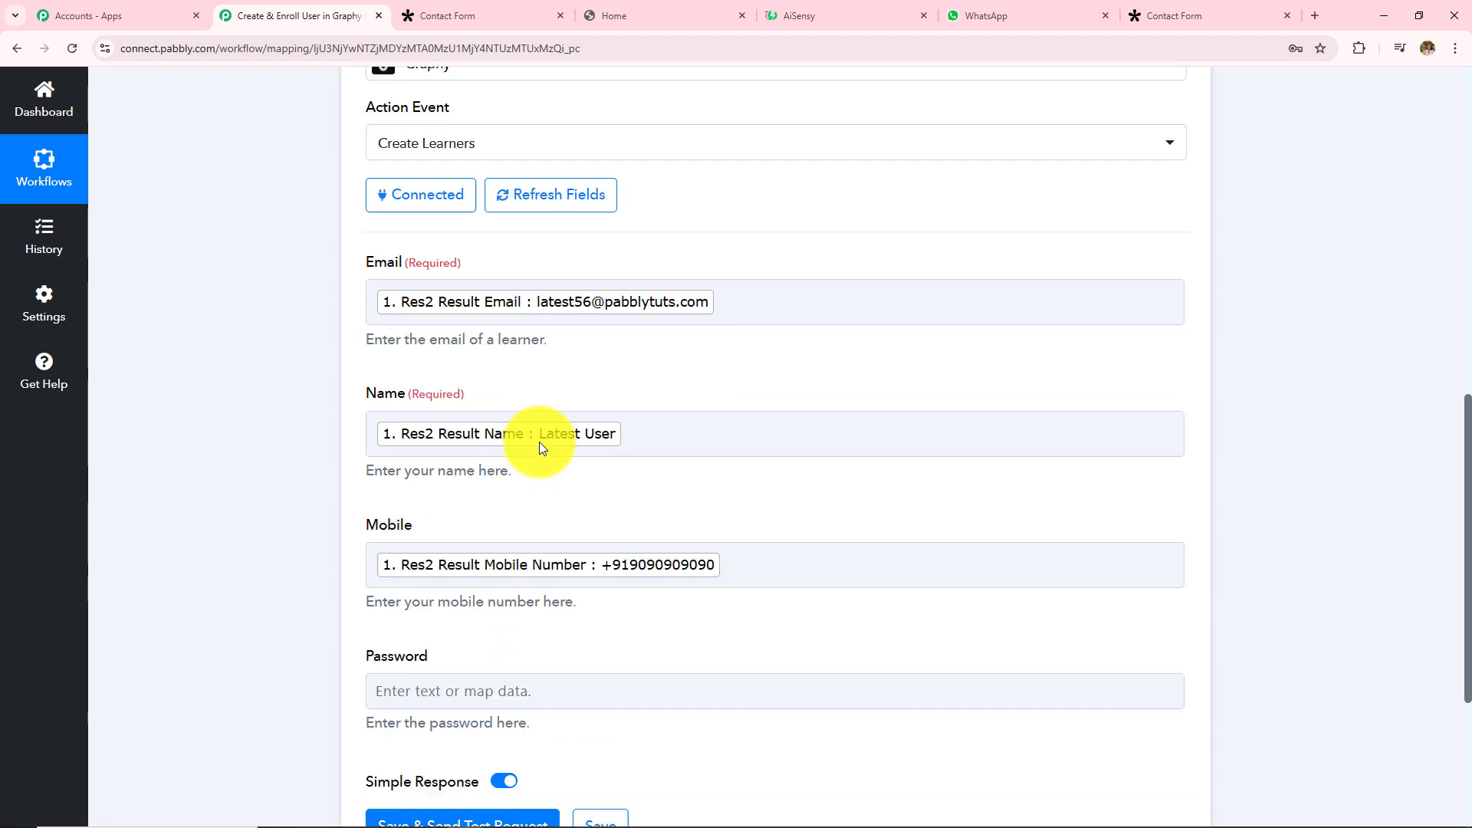
scroll(540, 441, "down", 2)
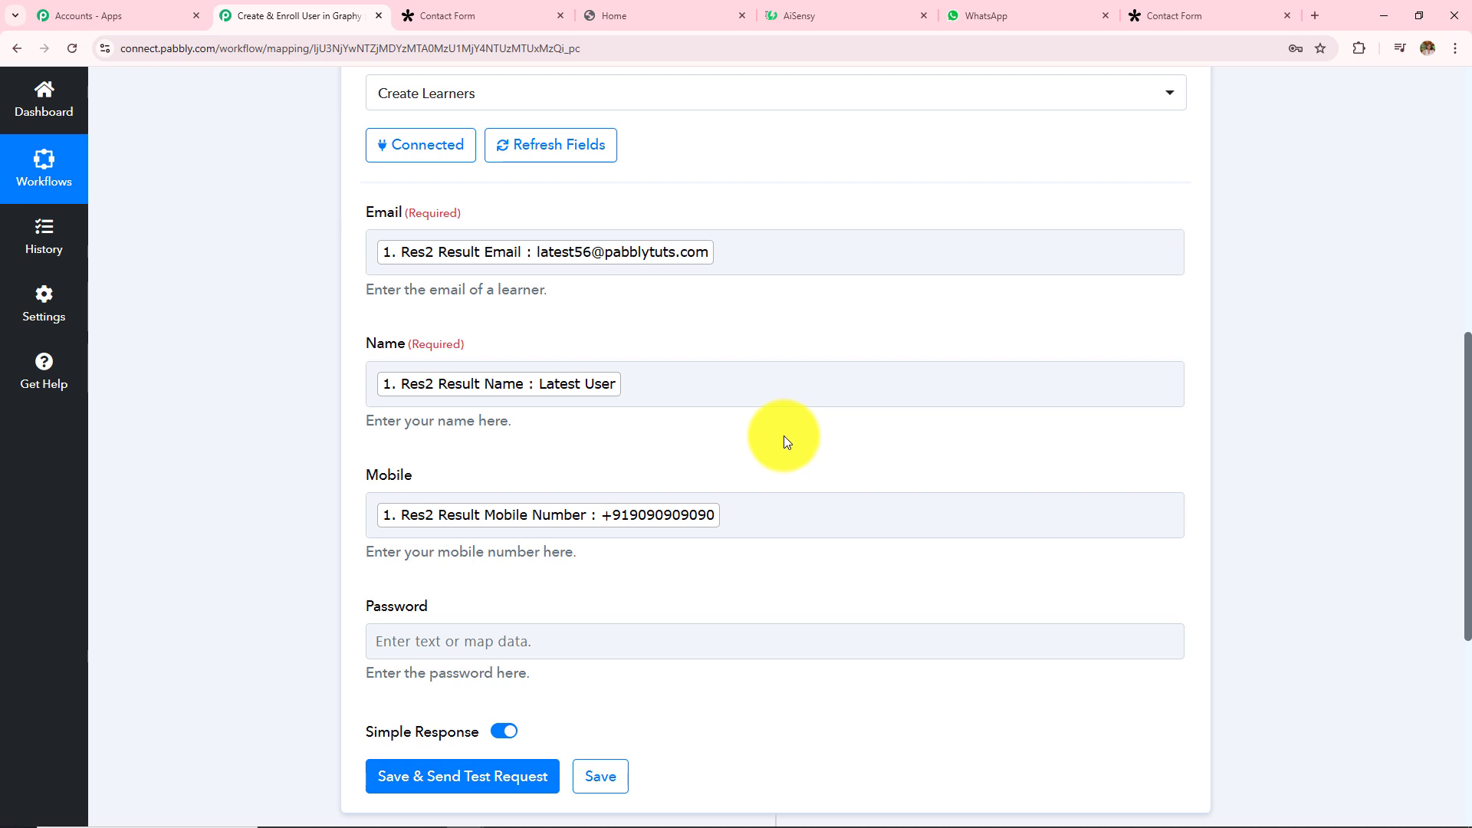
scroll(783, 437, "down", 5)
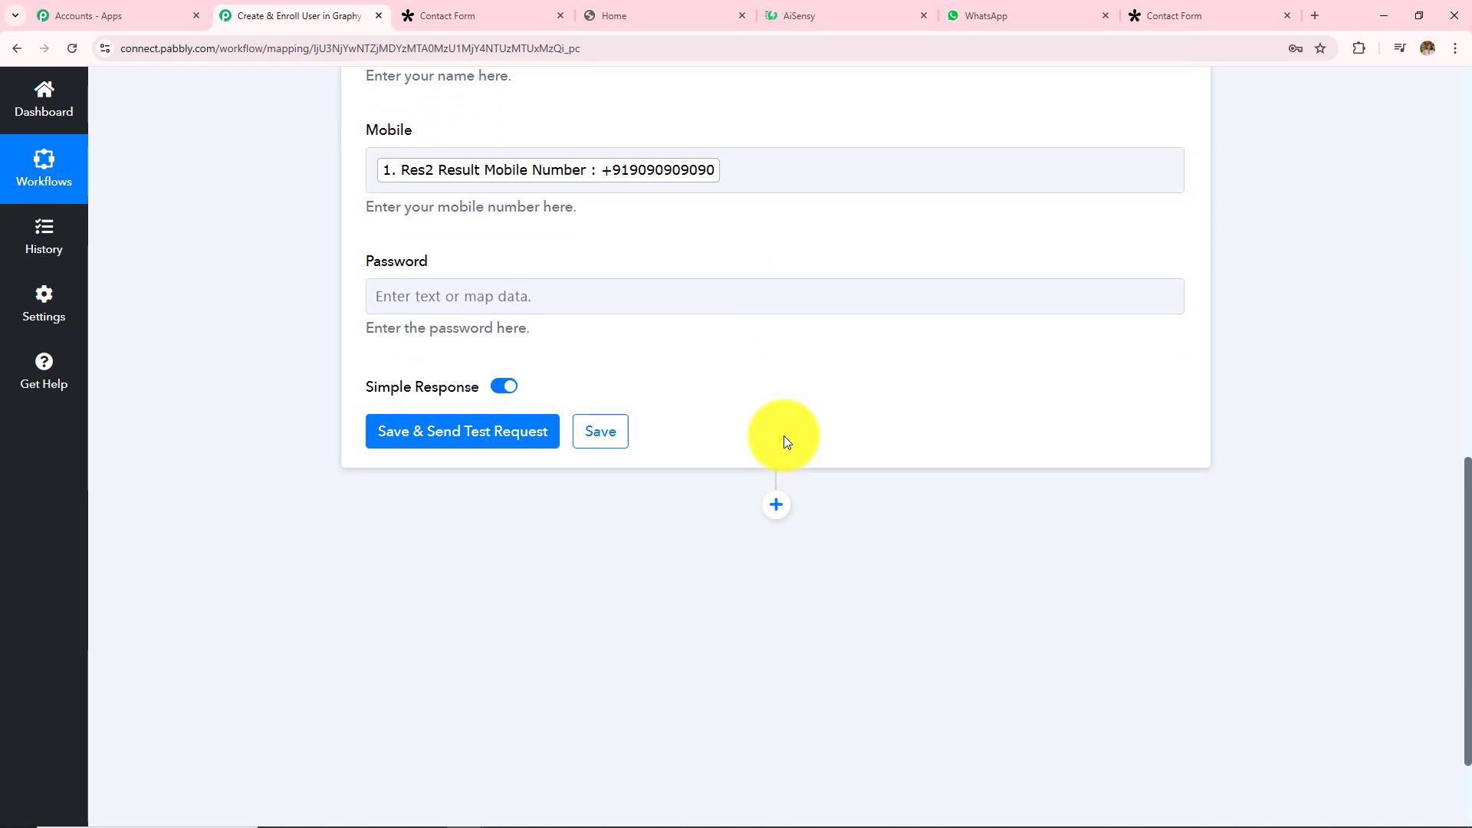
left_click(483, 410)
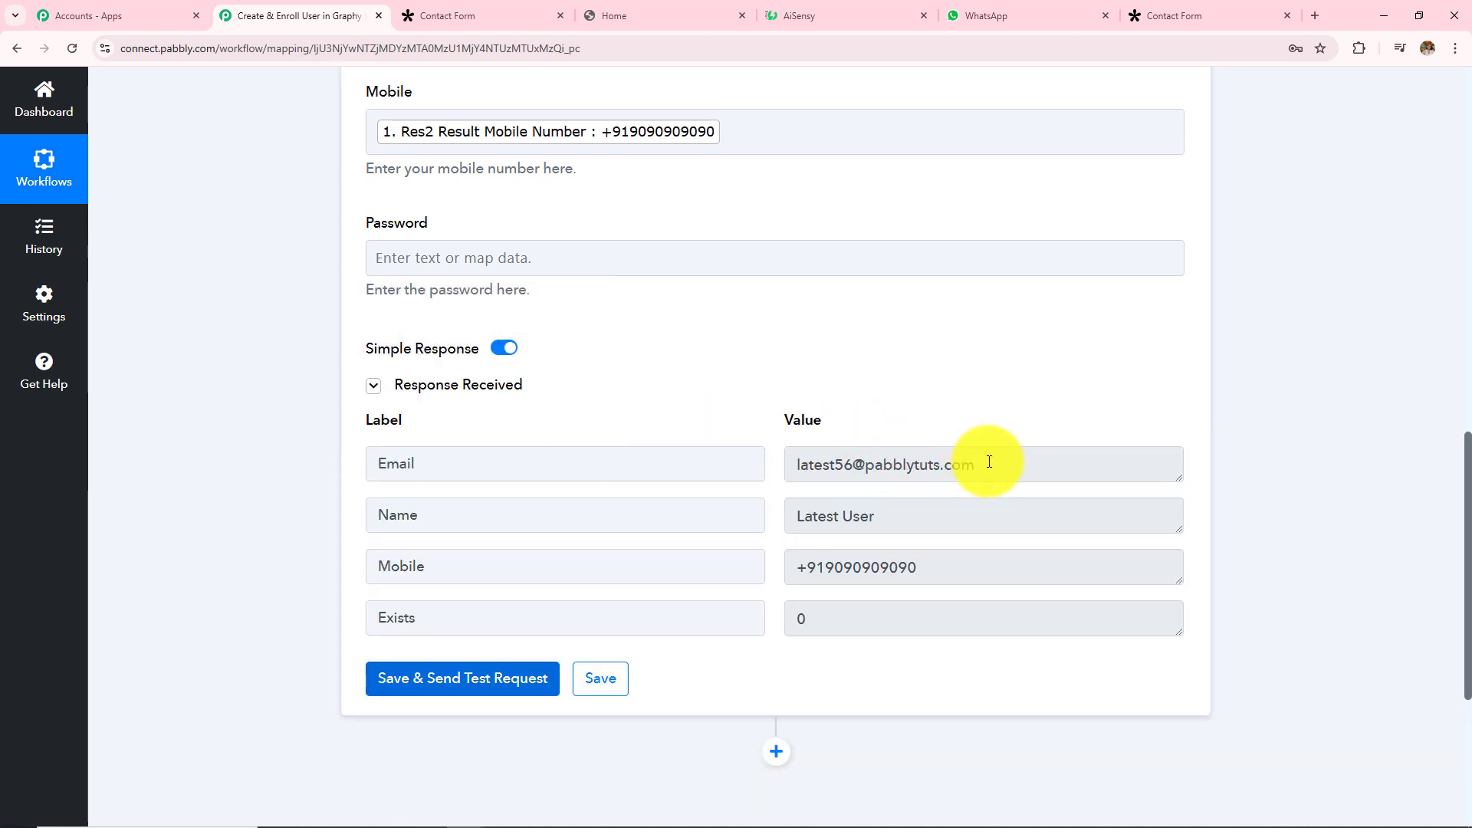
left_click(989, 462)
left_click(920, 514)
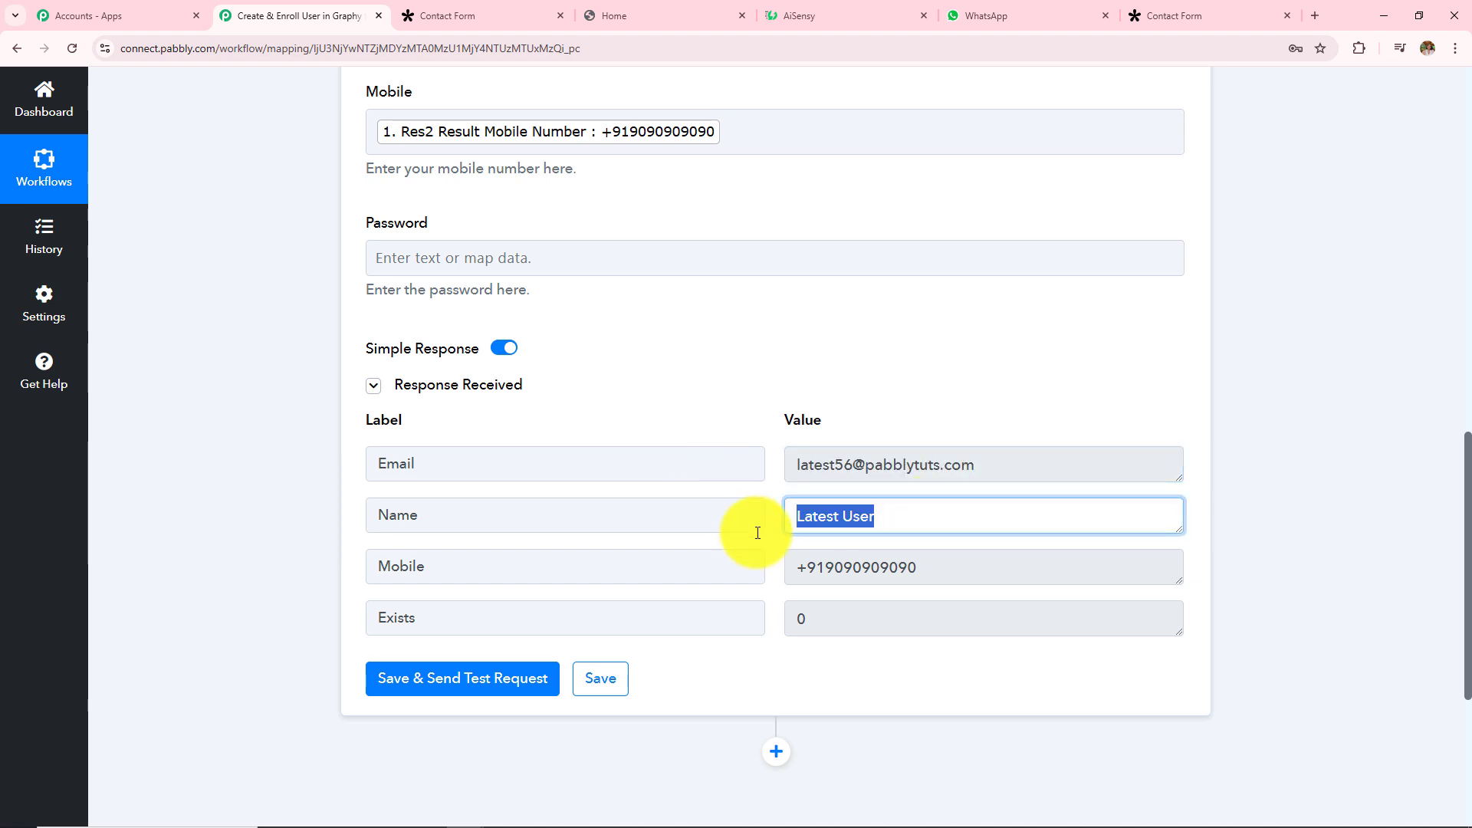
left_click(935, 566)
- Add another action step after Create Learners and choose Graphy as its app
scroll(963, 499, "up", 9)
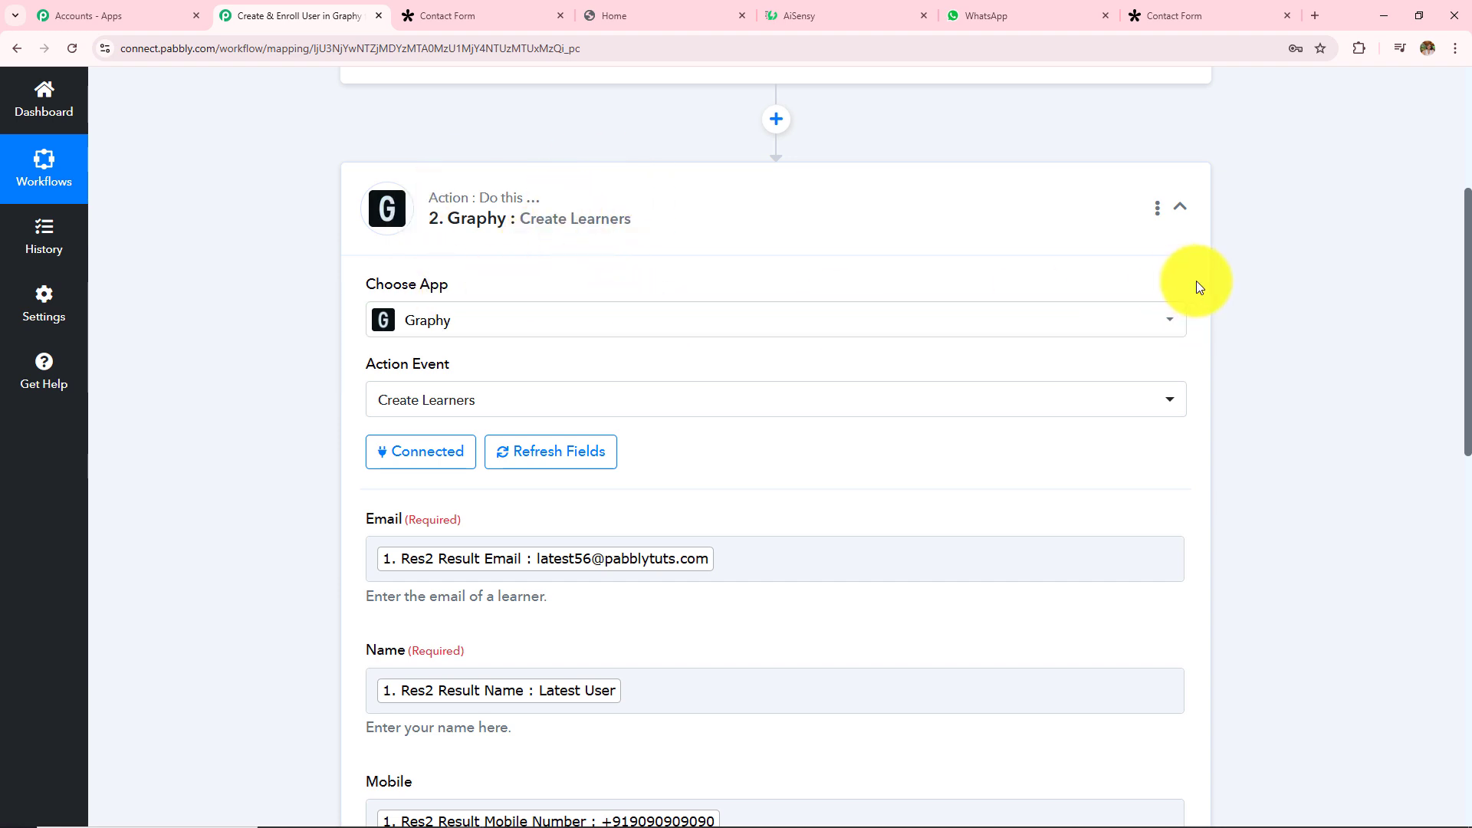
scroll(1235, 279, "down", 10)
scroll(1227, 280, "down", 3)
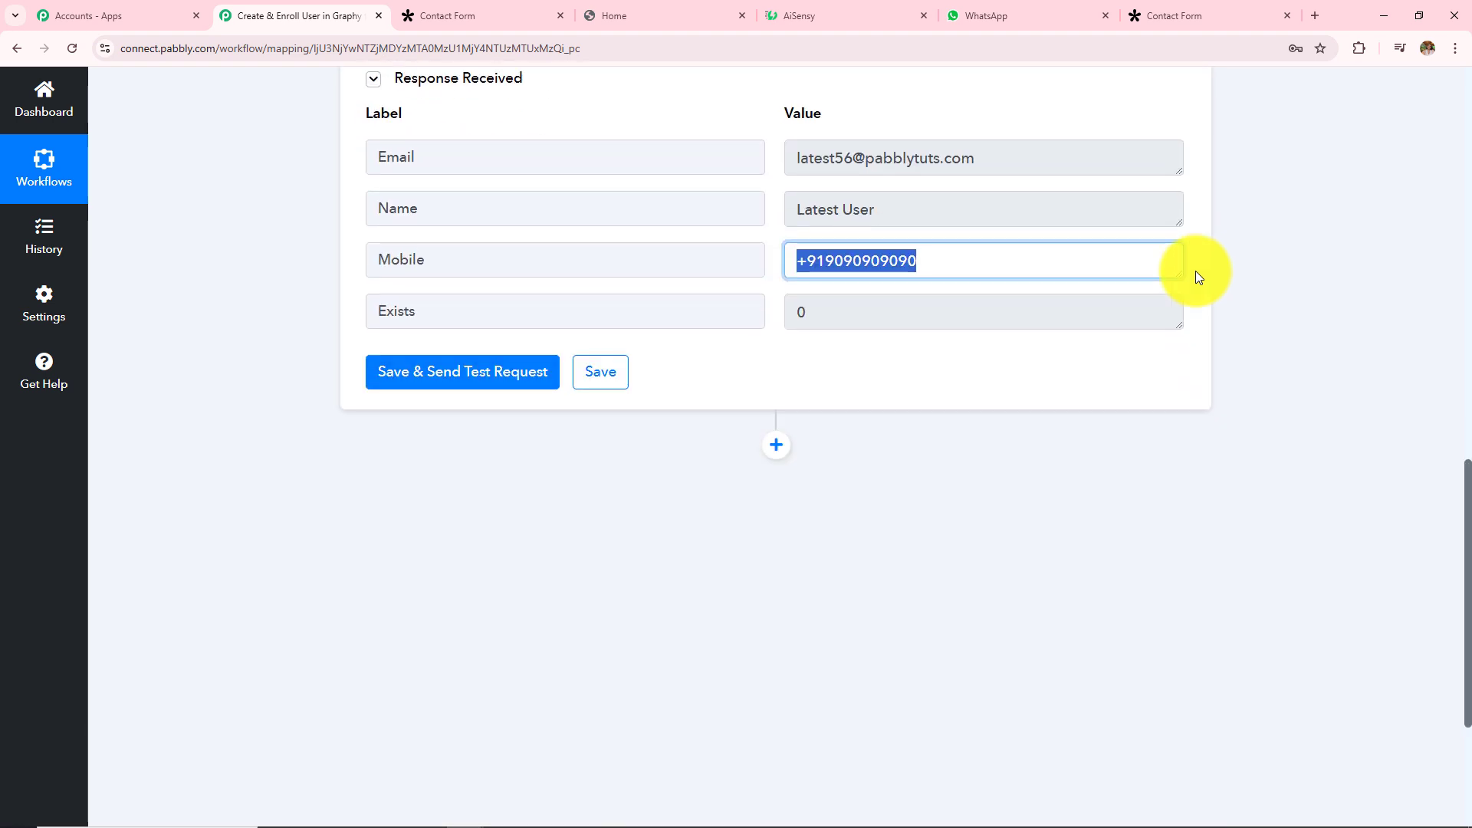
left_click(776, 445)
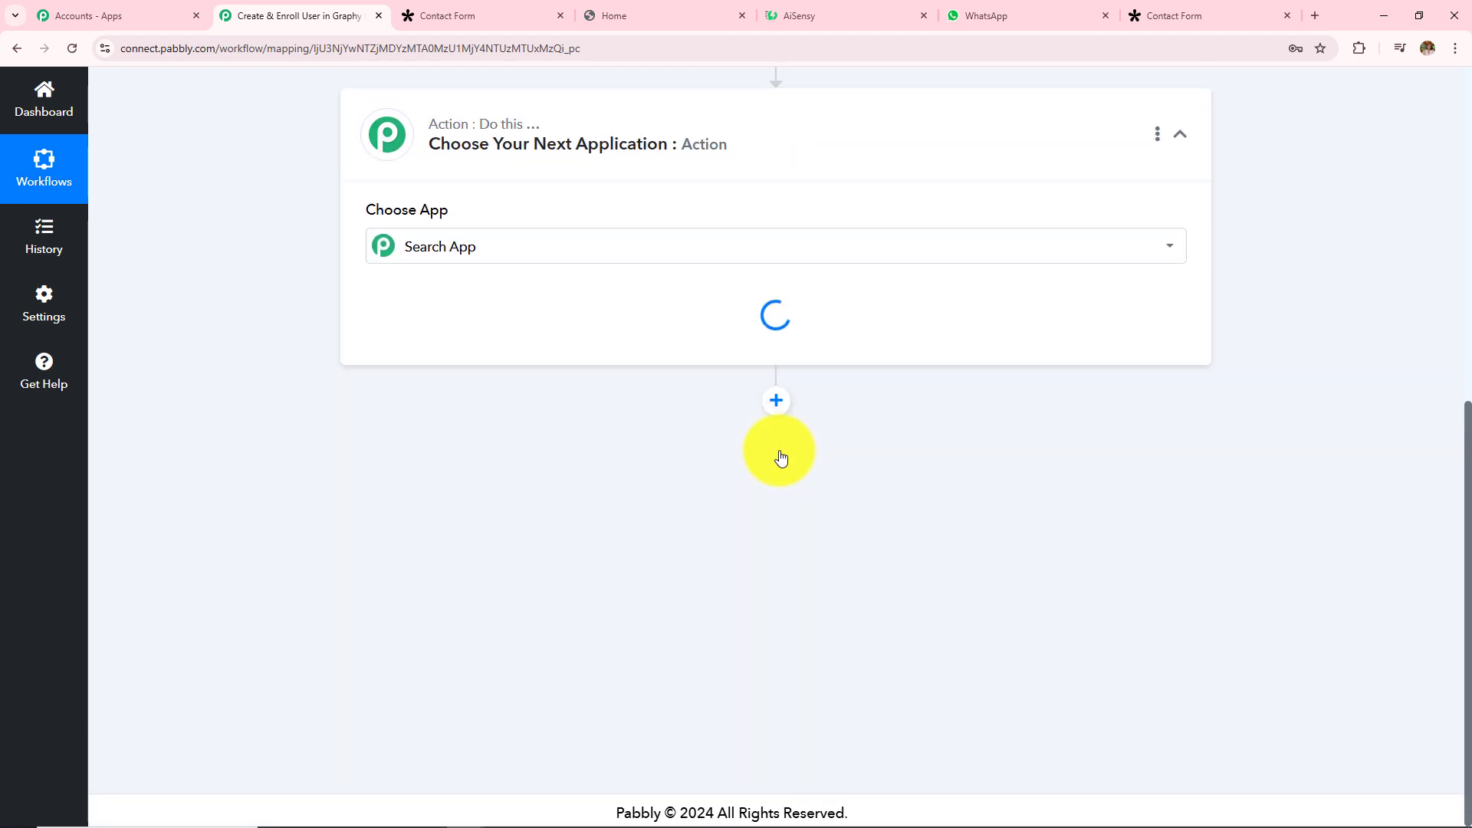
left_click(612, 402)
scroll(464, 117, "up", 2)
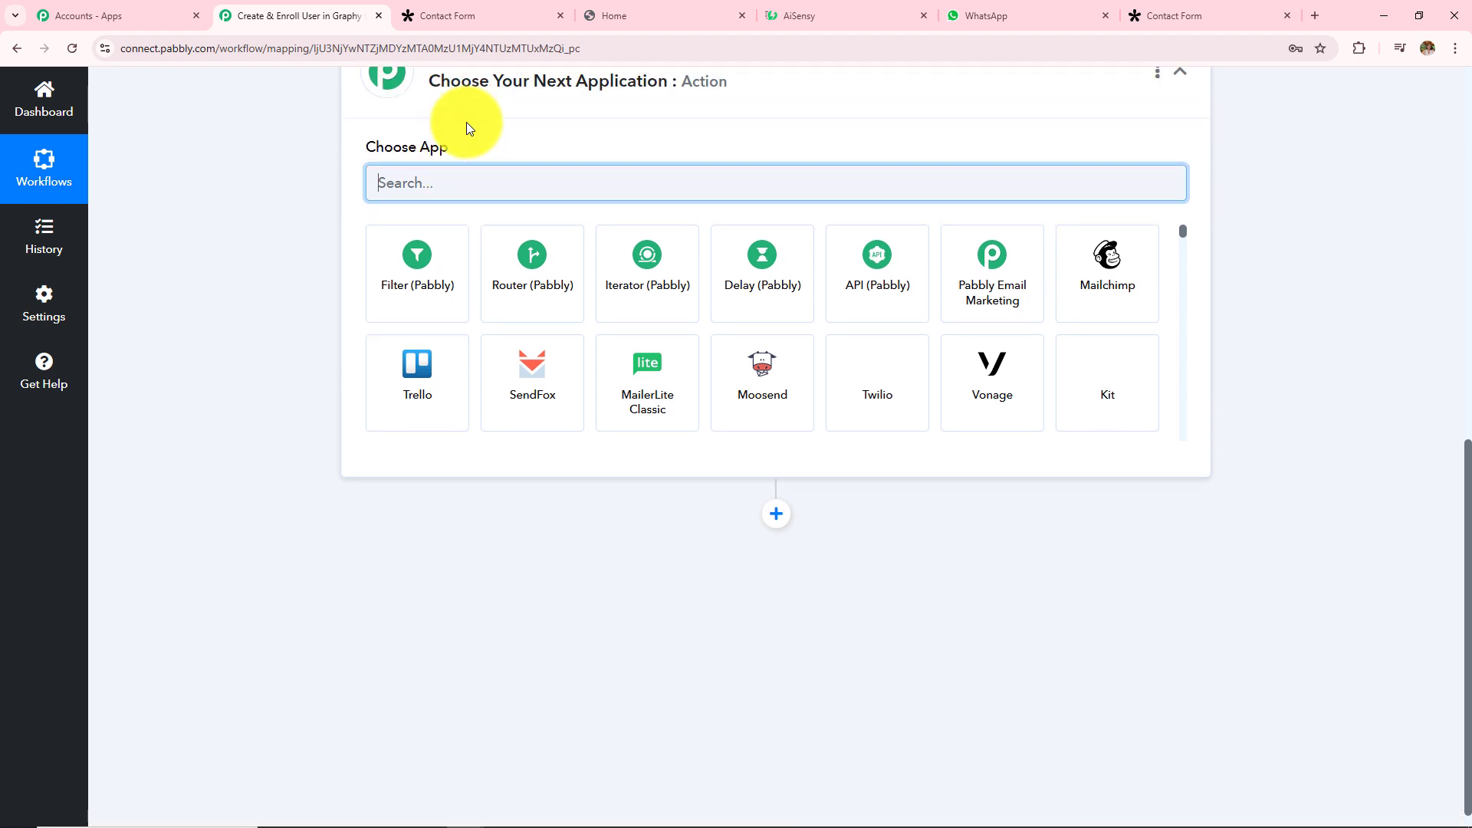
type("Graph")
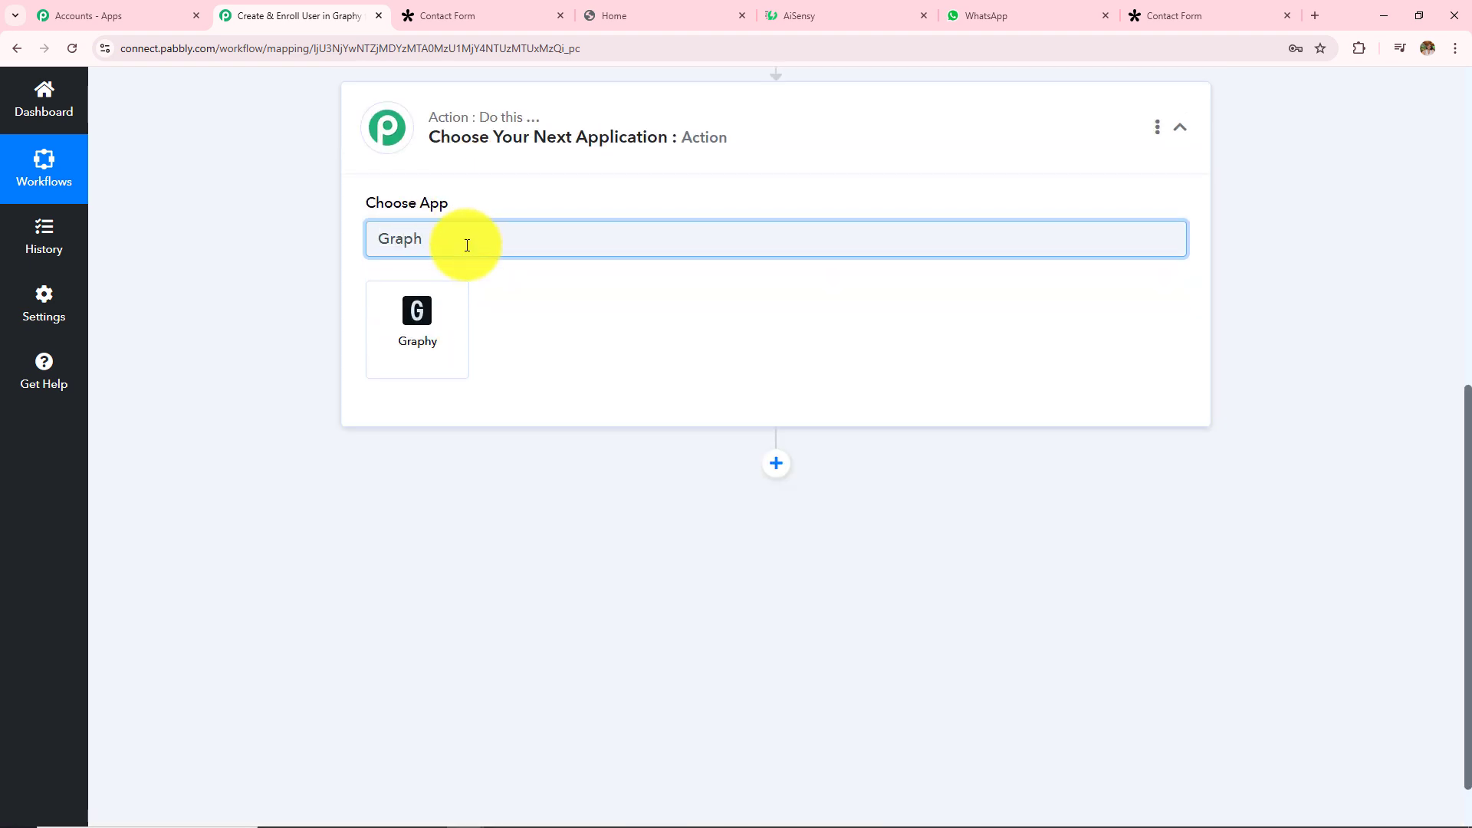
left_click(415, 321)
- Set the new Graphy action's event to Enroll Learner to Course and connect it with the existing connection Graphy #6
left_click(448, 331)
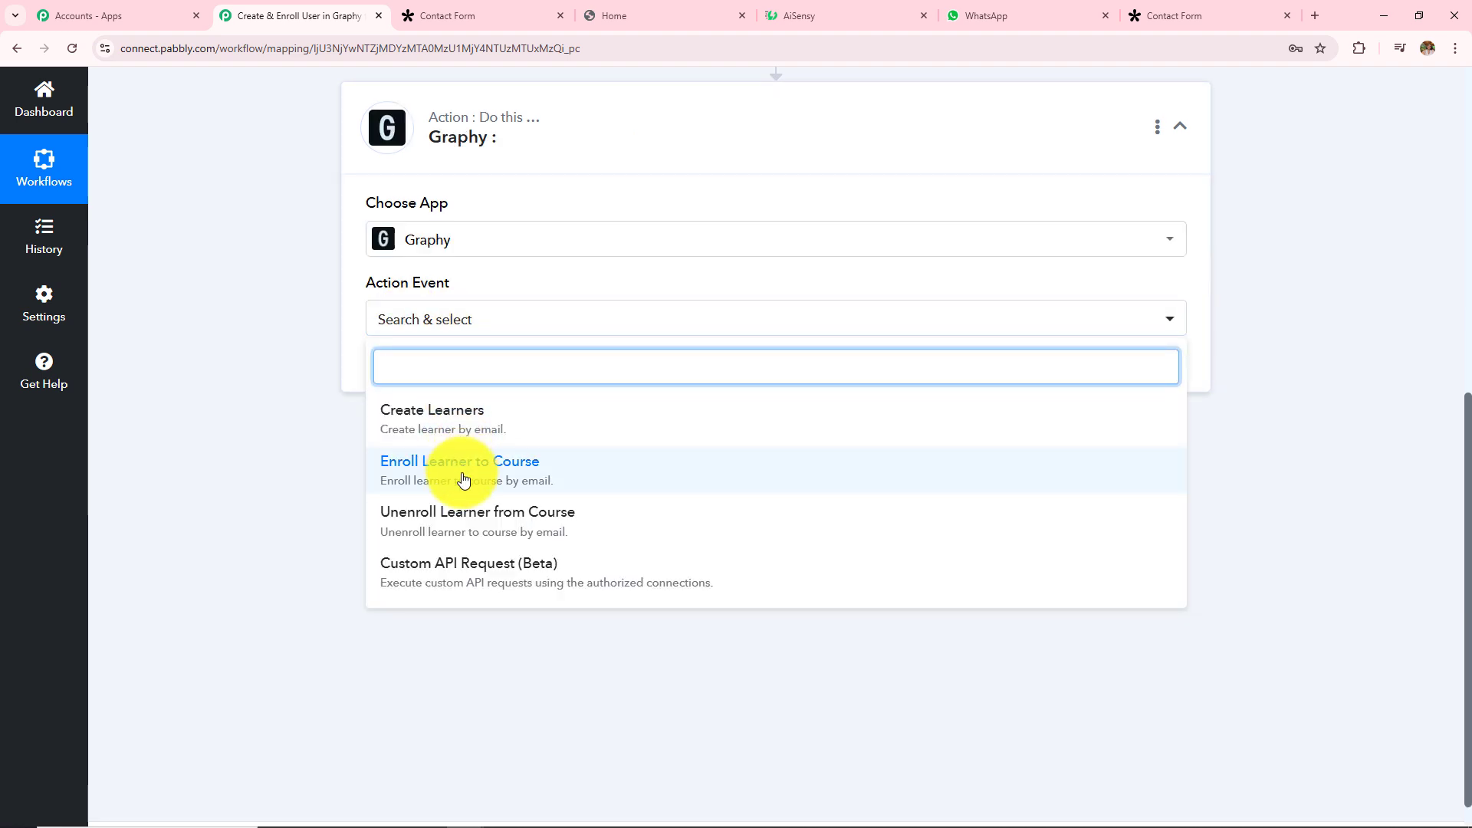
left_click(417, 471)
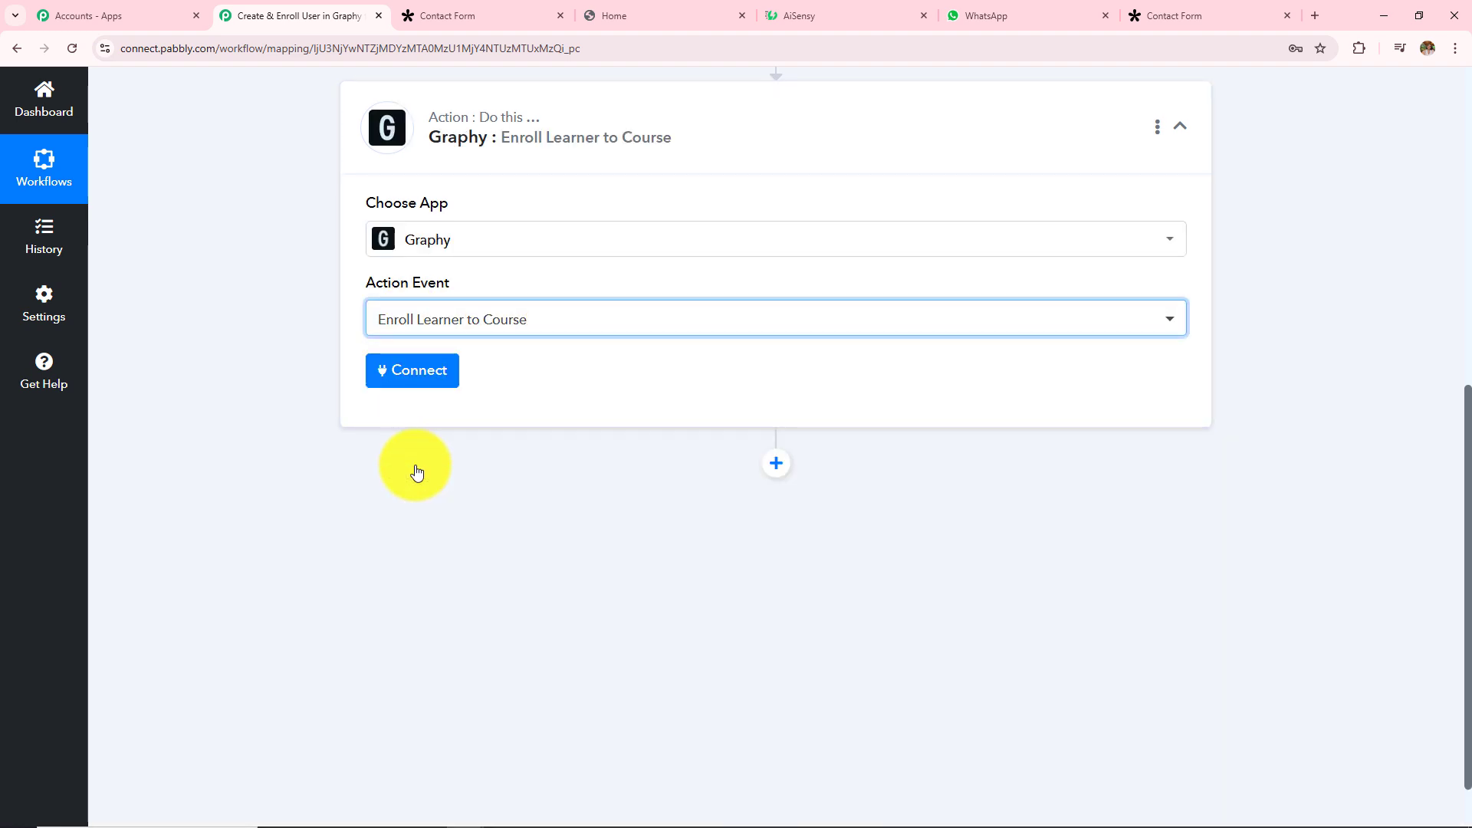
left_click(420, 383)
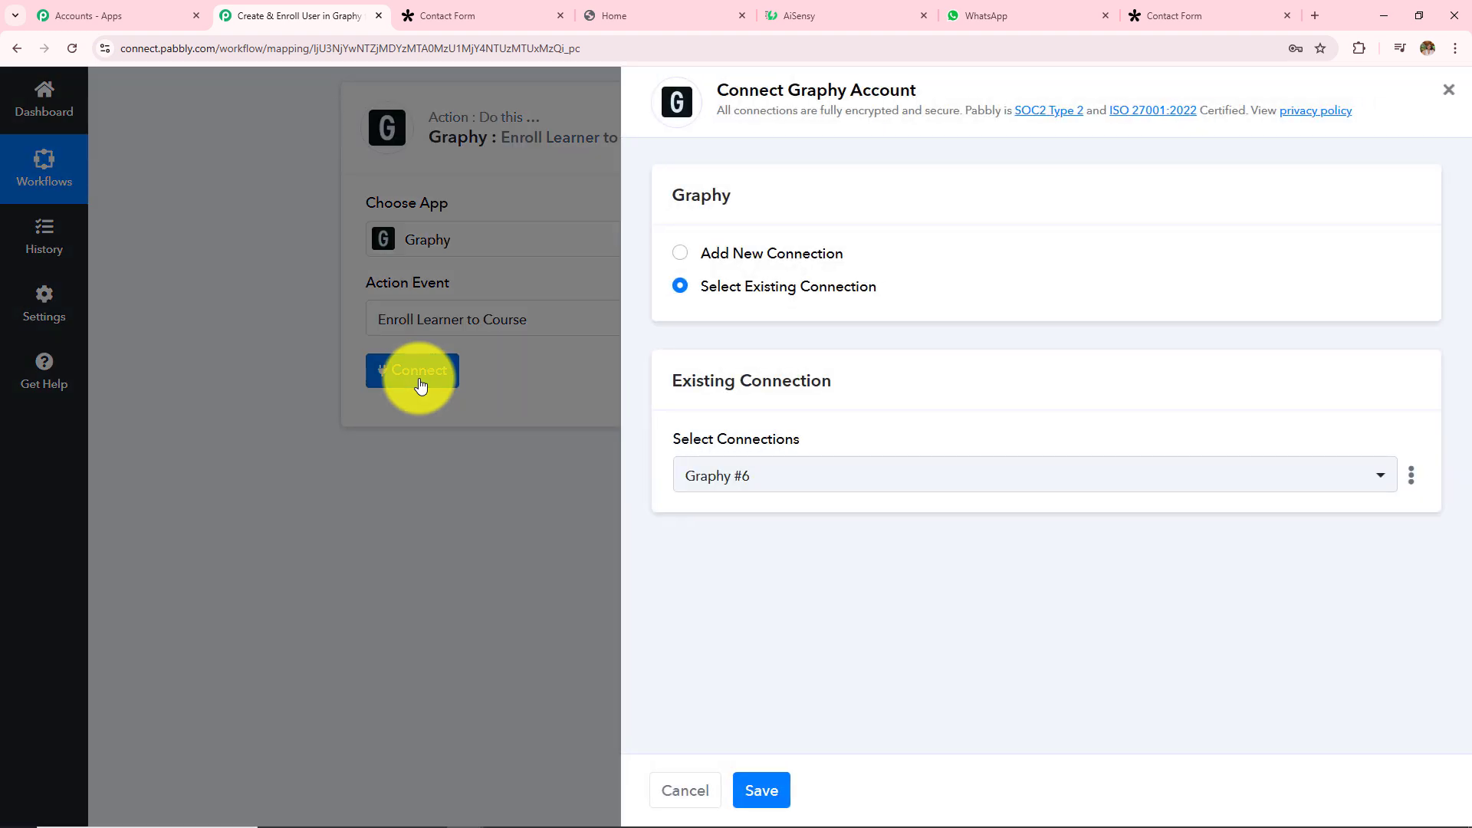
left_click(761, 790)
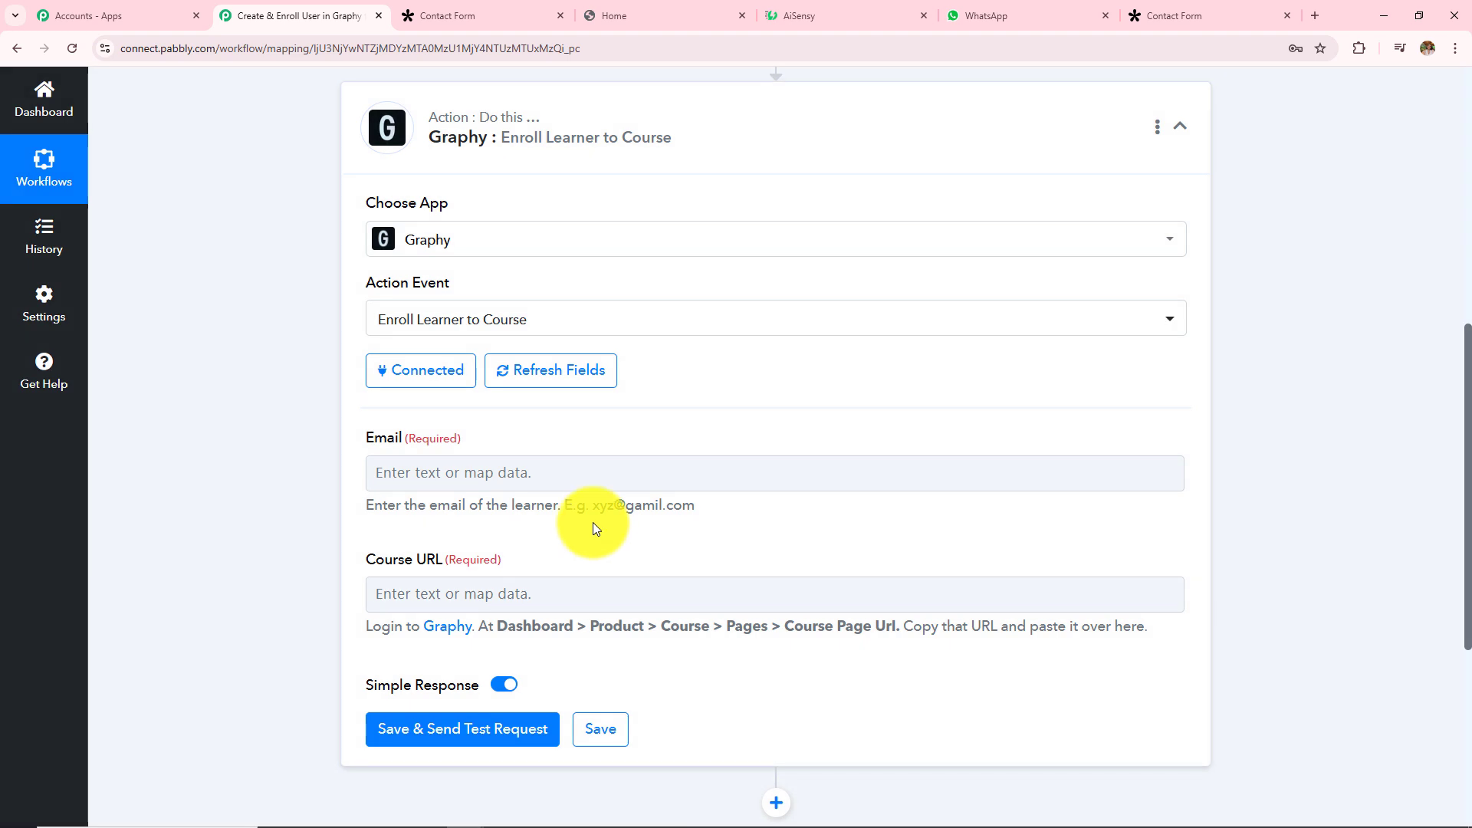
- Map the enrolment action's Email field to the Email value from the Graphy Create Learners step
left_click(438, 471)
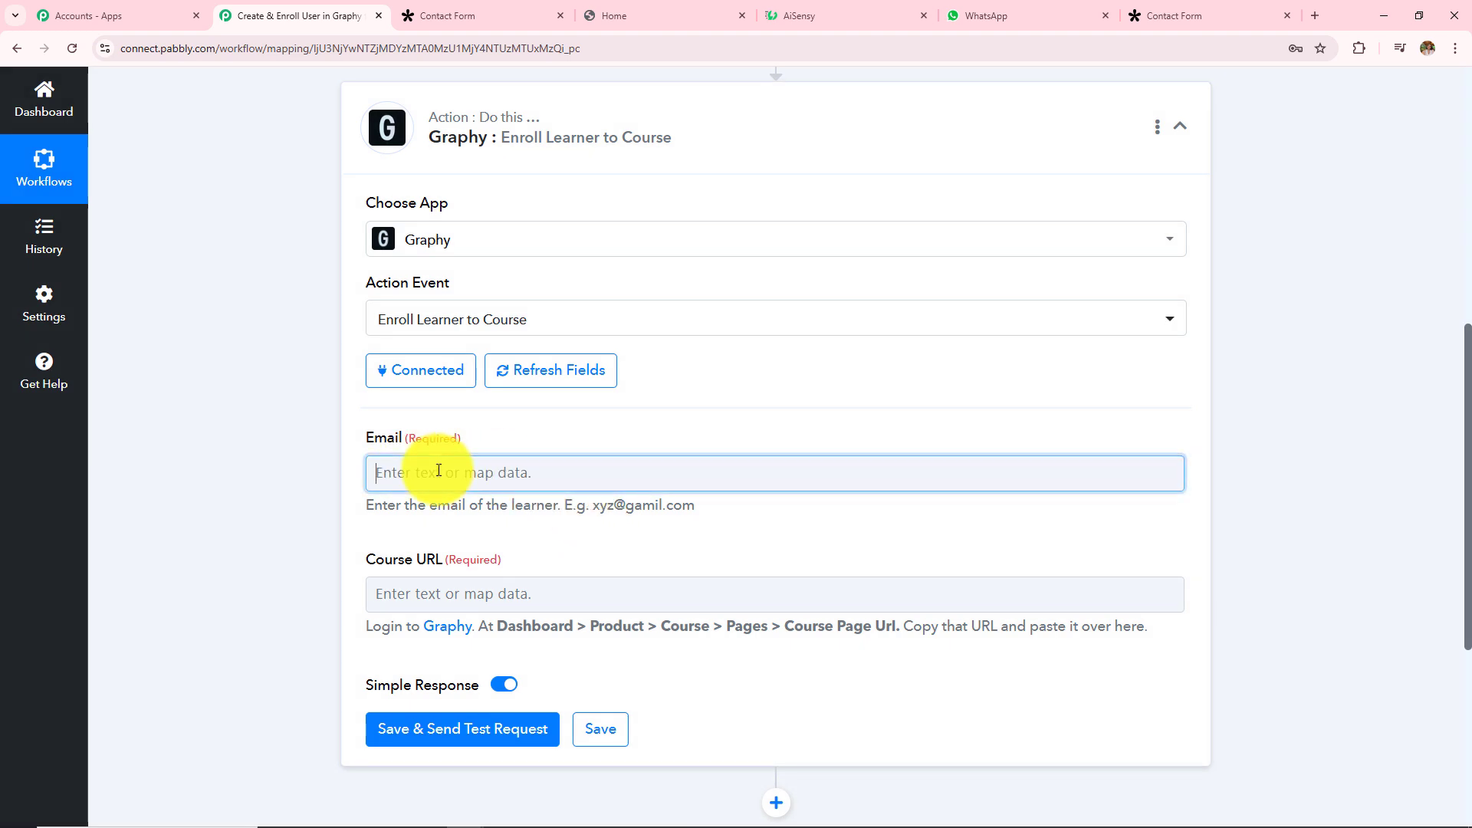
left_click(495, 466)
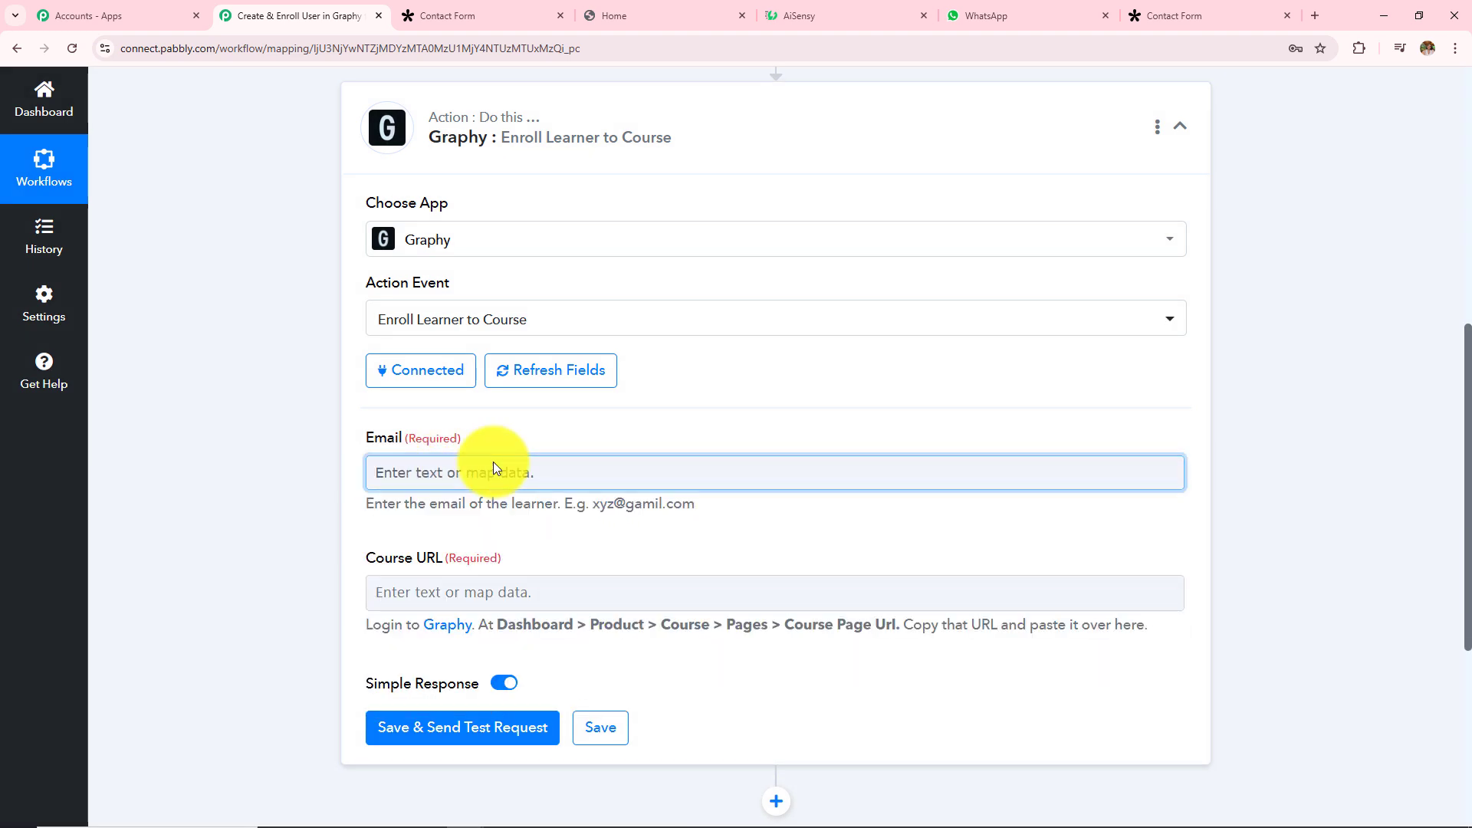
left_click(496, 466)
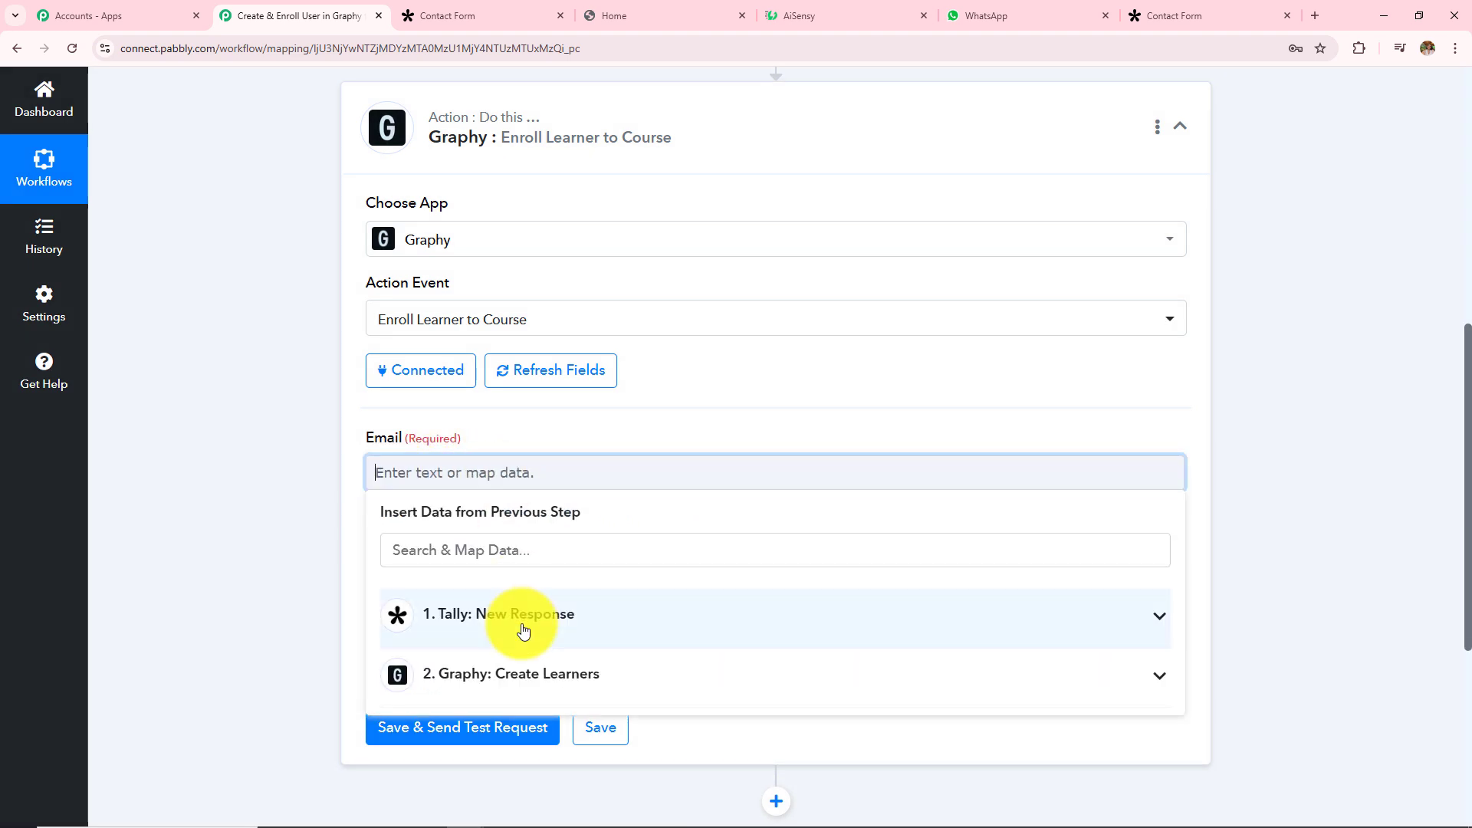
left_click(526, 678)
scroll(805, 414, "down", 1)
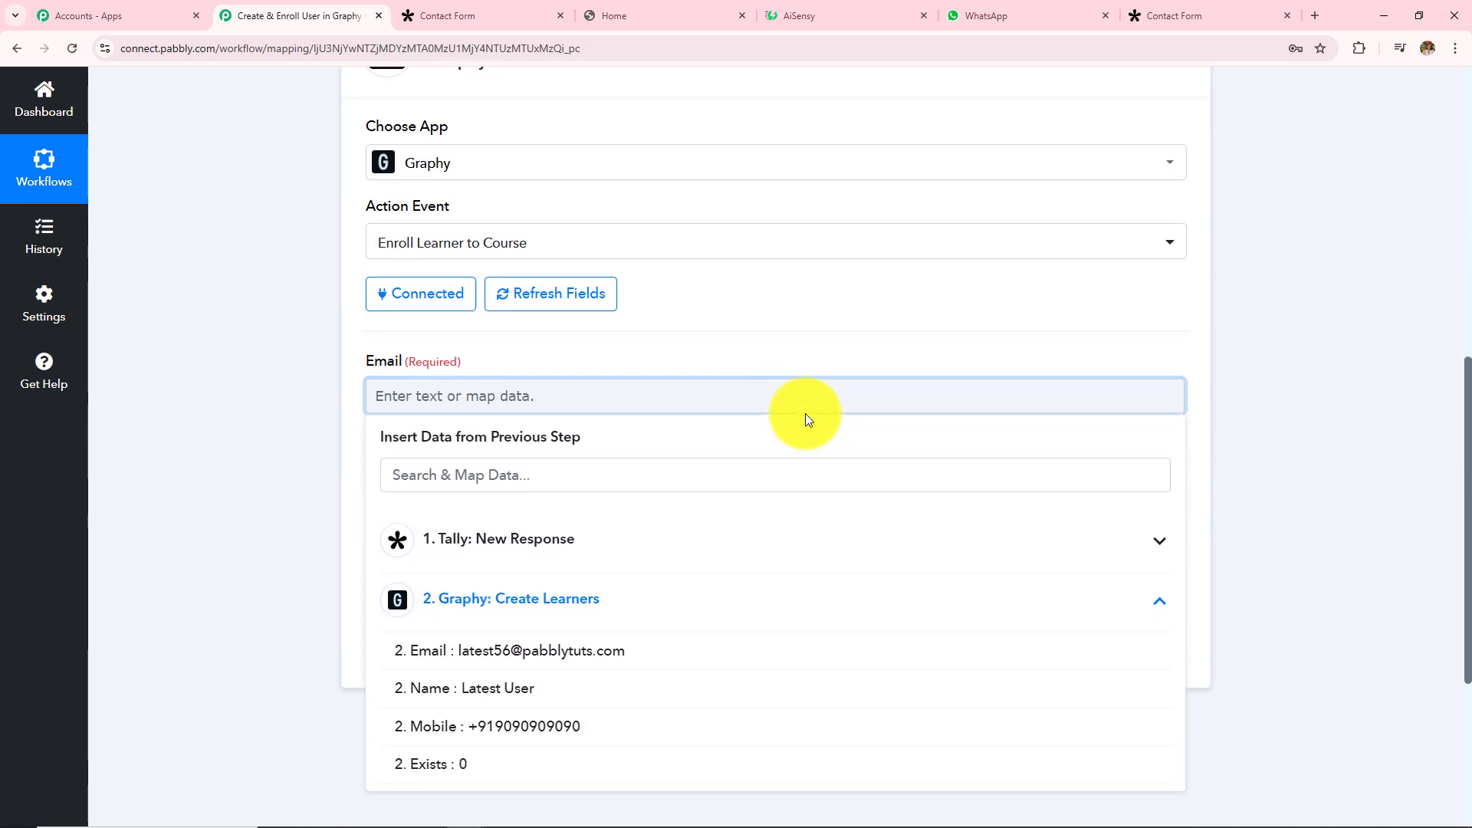
left_click(587, 651)
left_click(179, 576)
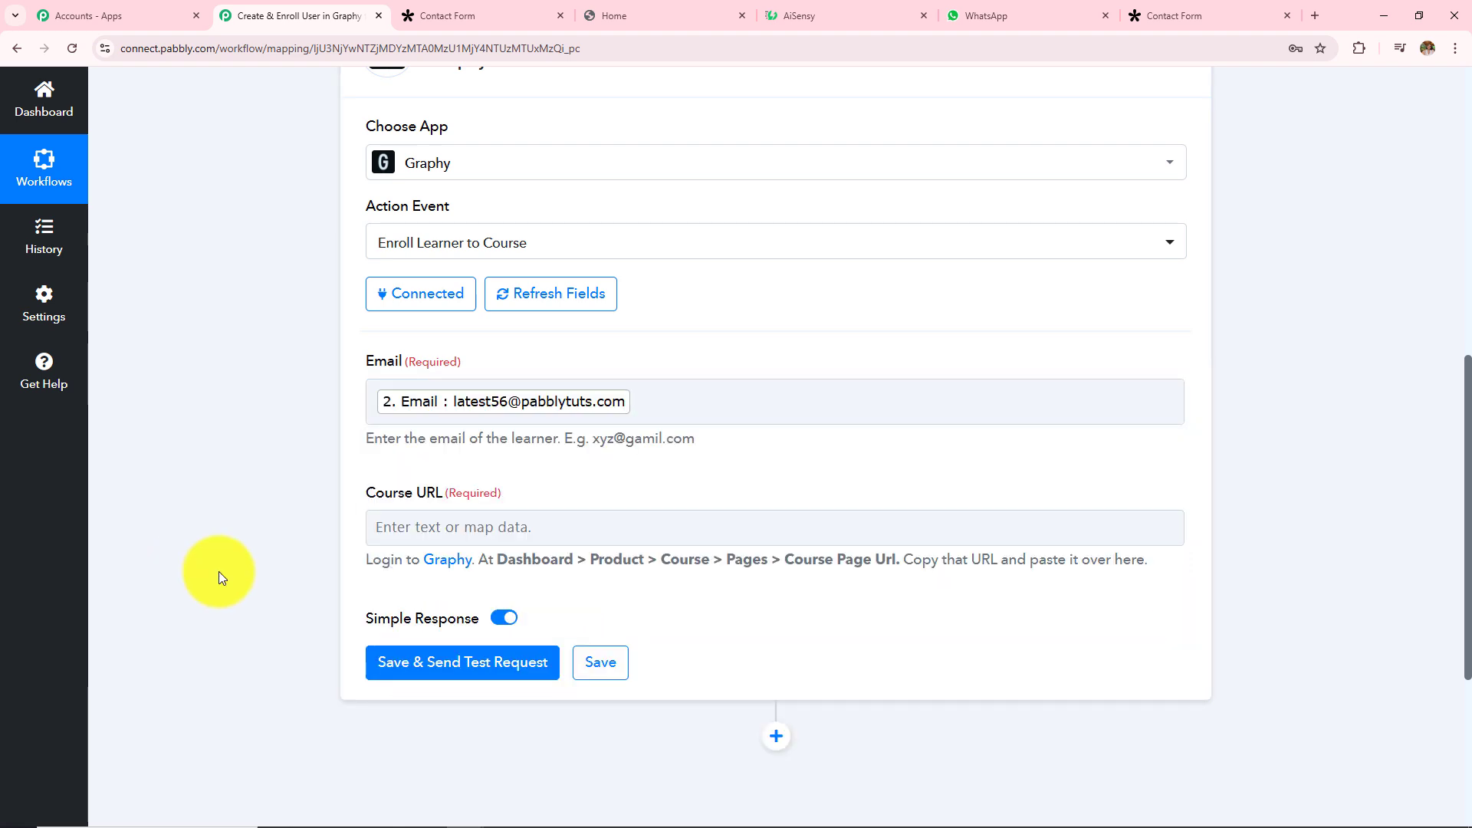
- Switch to Graphy and copy the Canonical Url from the Core PHP Programming course's landing page settings
left_click_drag(578, 504, 592, 504)
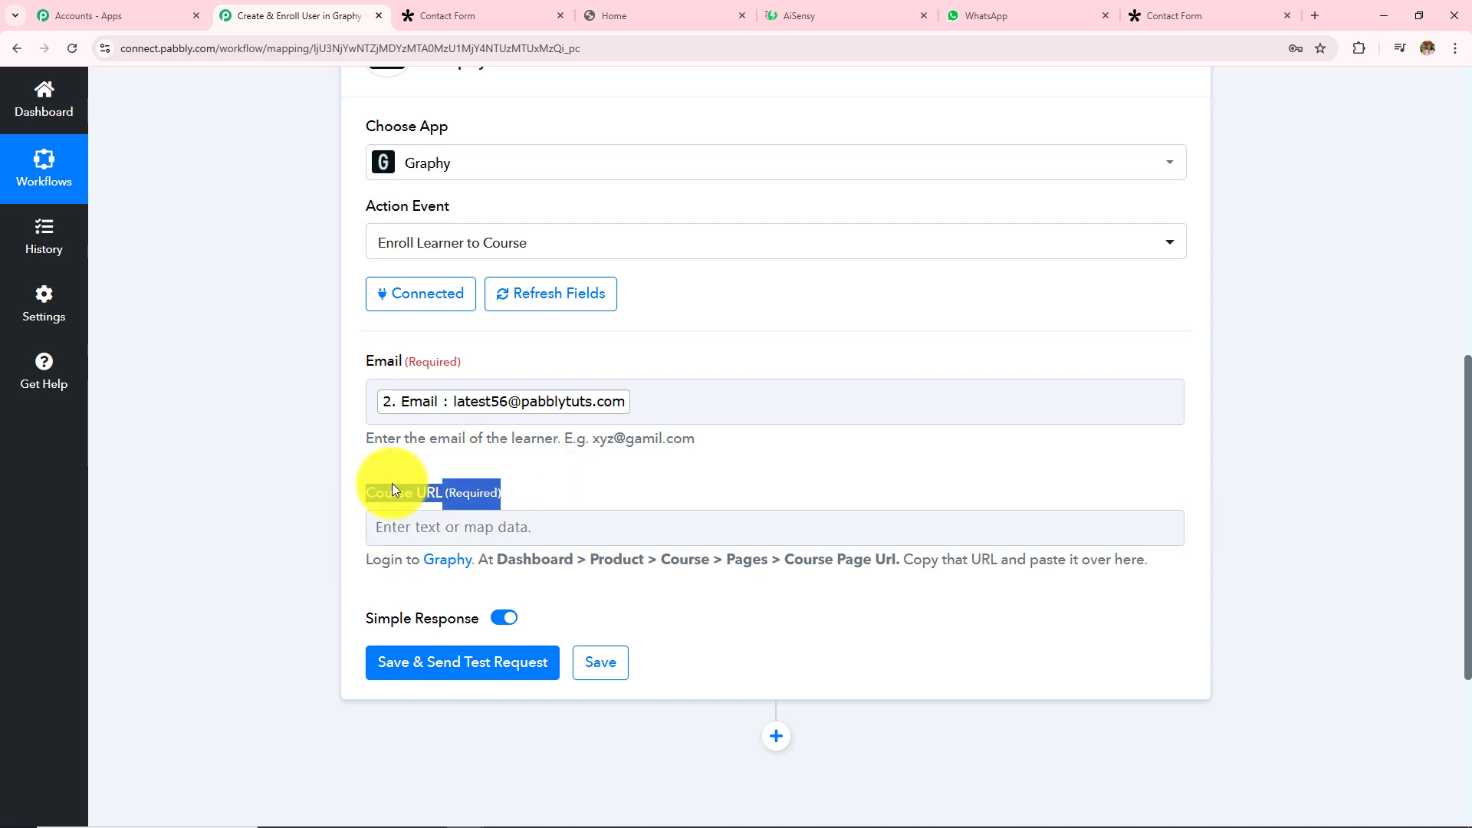
left_click(609, 470)
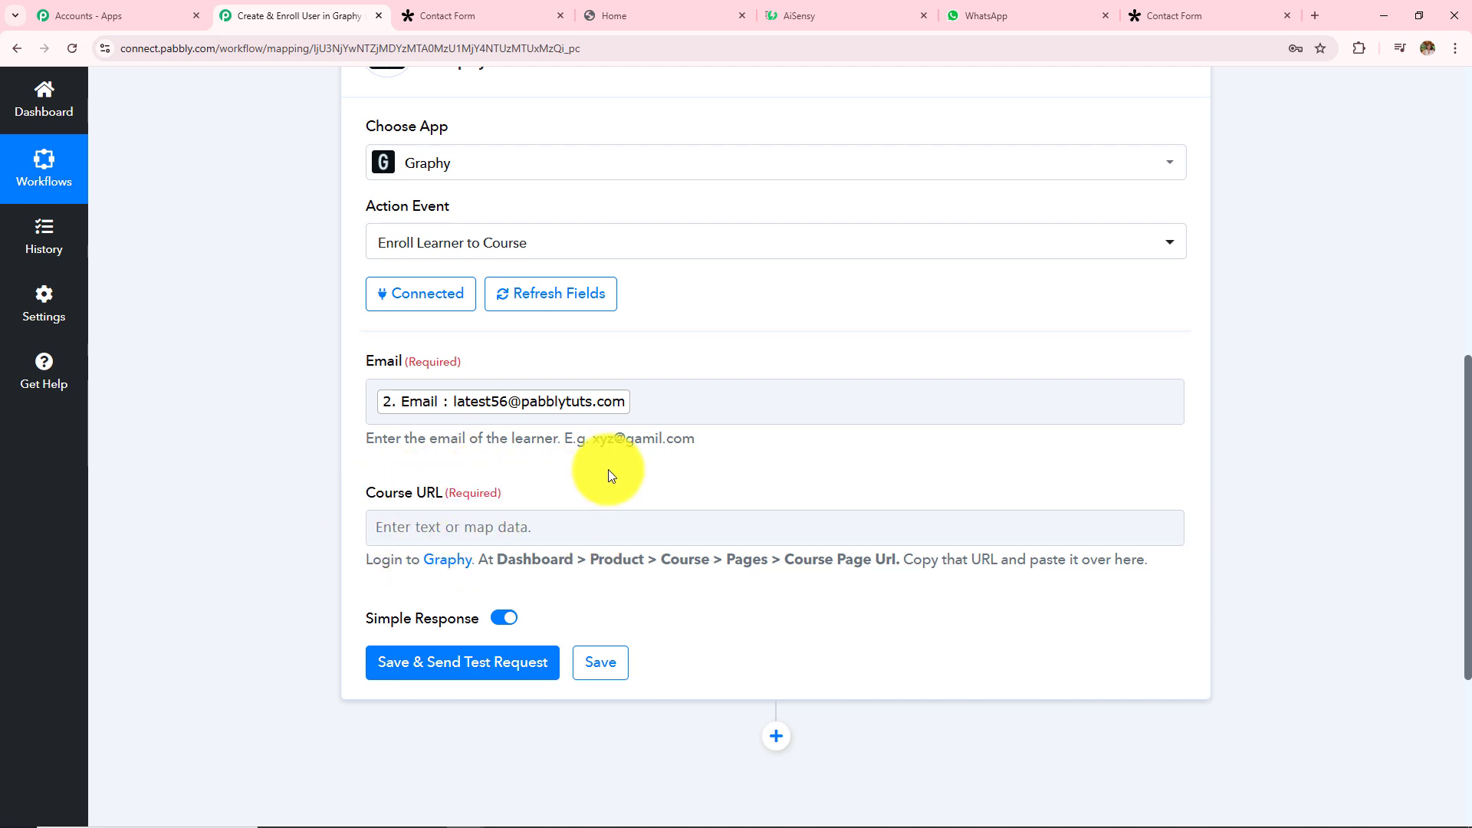
left_click(641, 16)
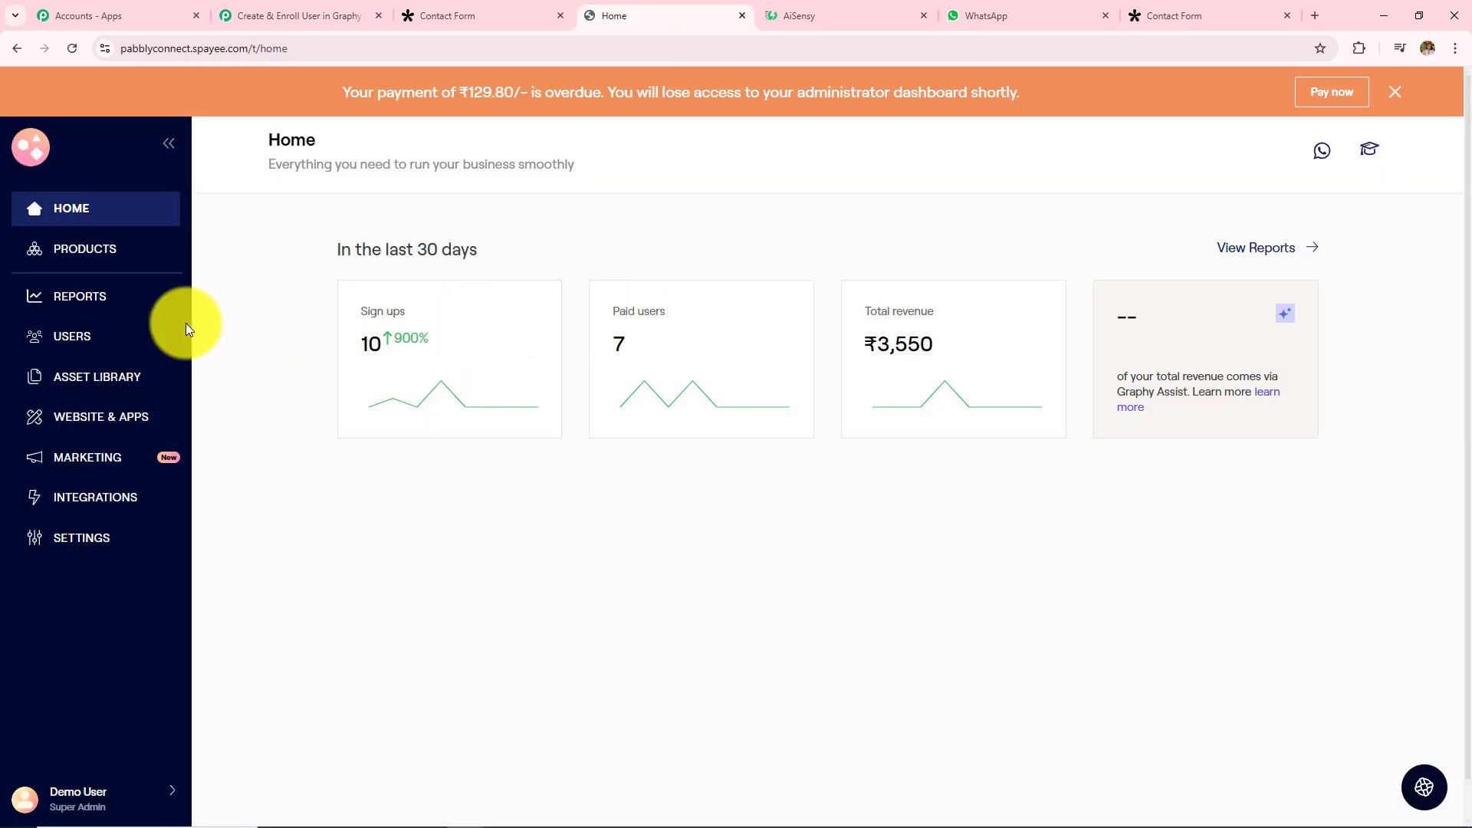
left_click(79, 249)
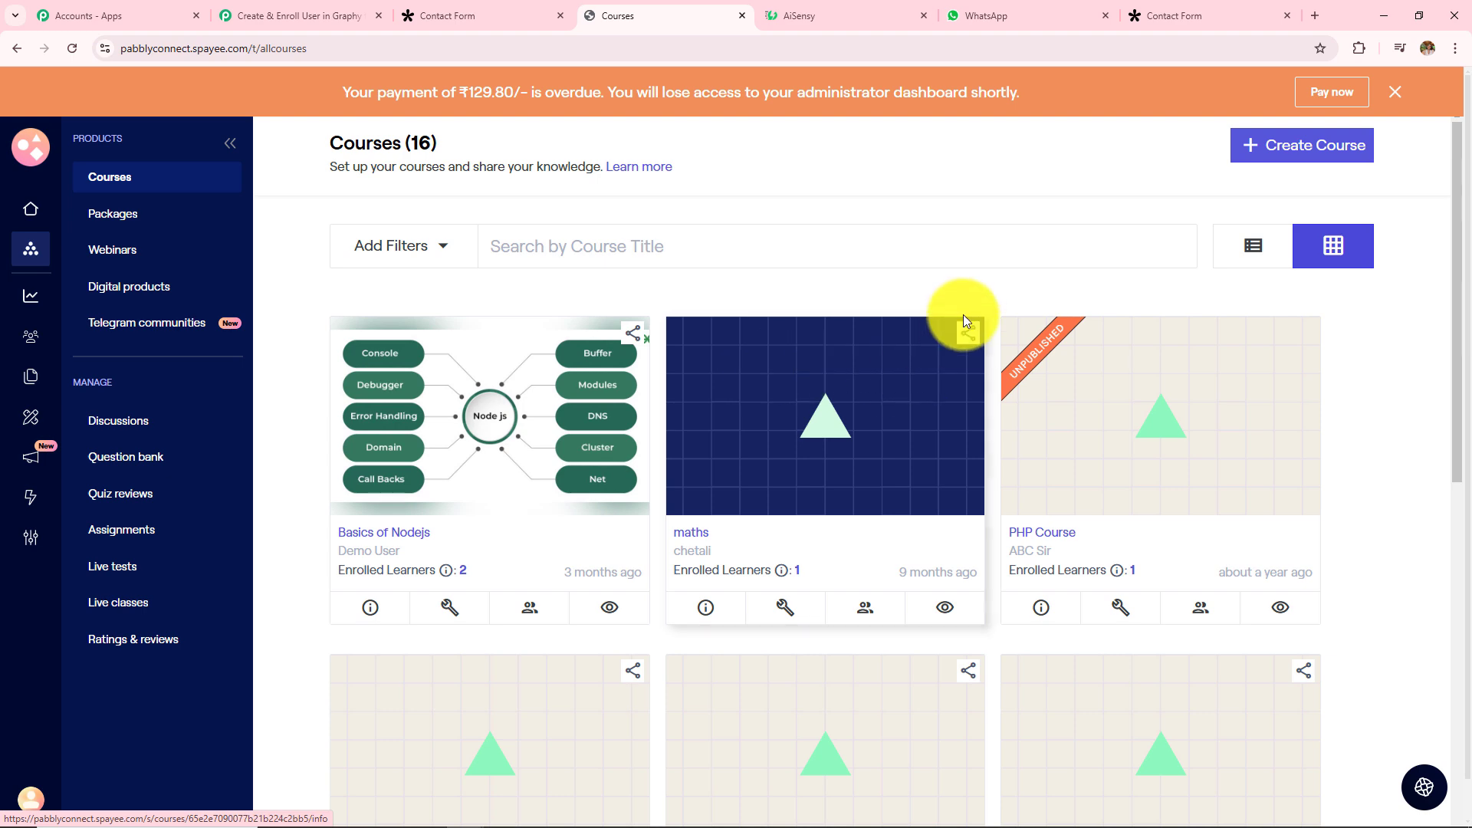
scroll(980, 302, "down", 8)
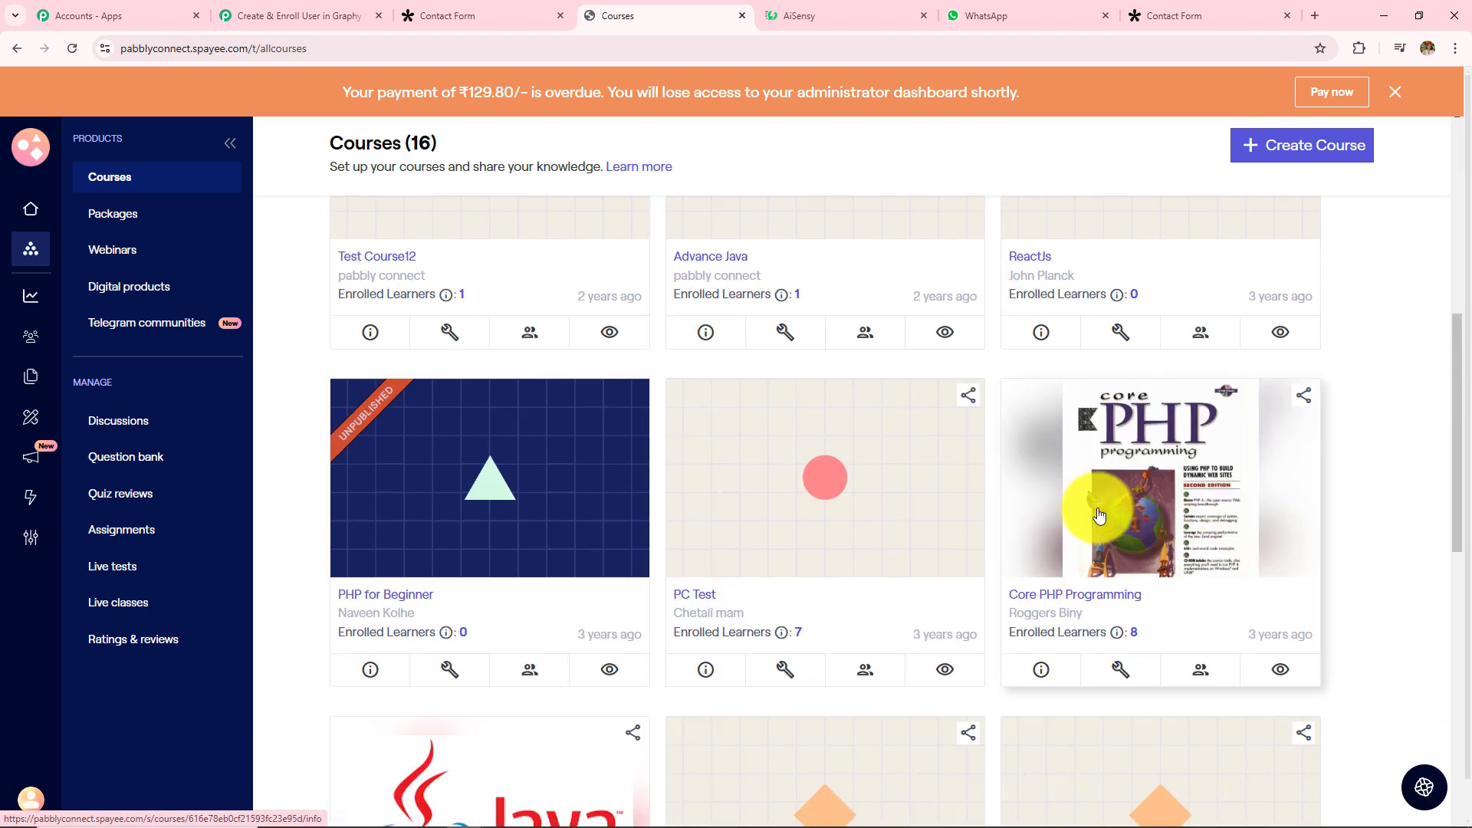
left_click(1111, 597)
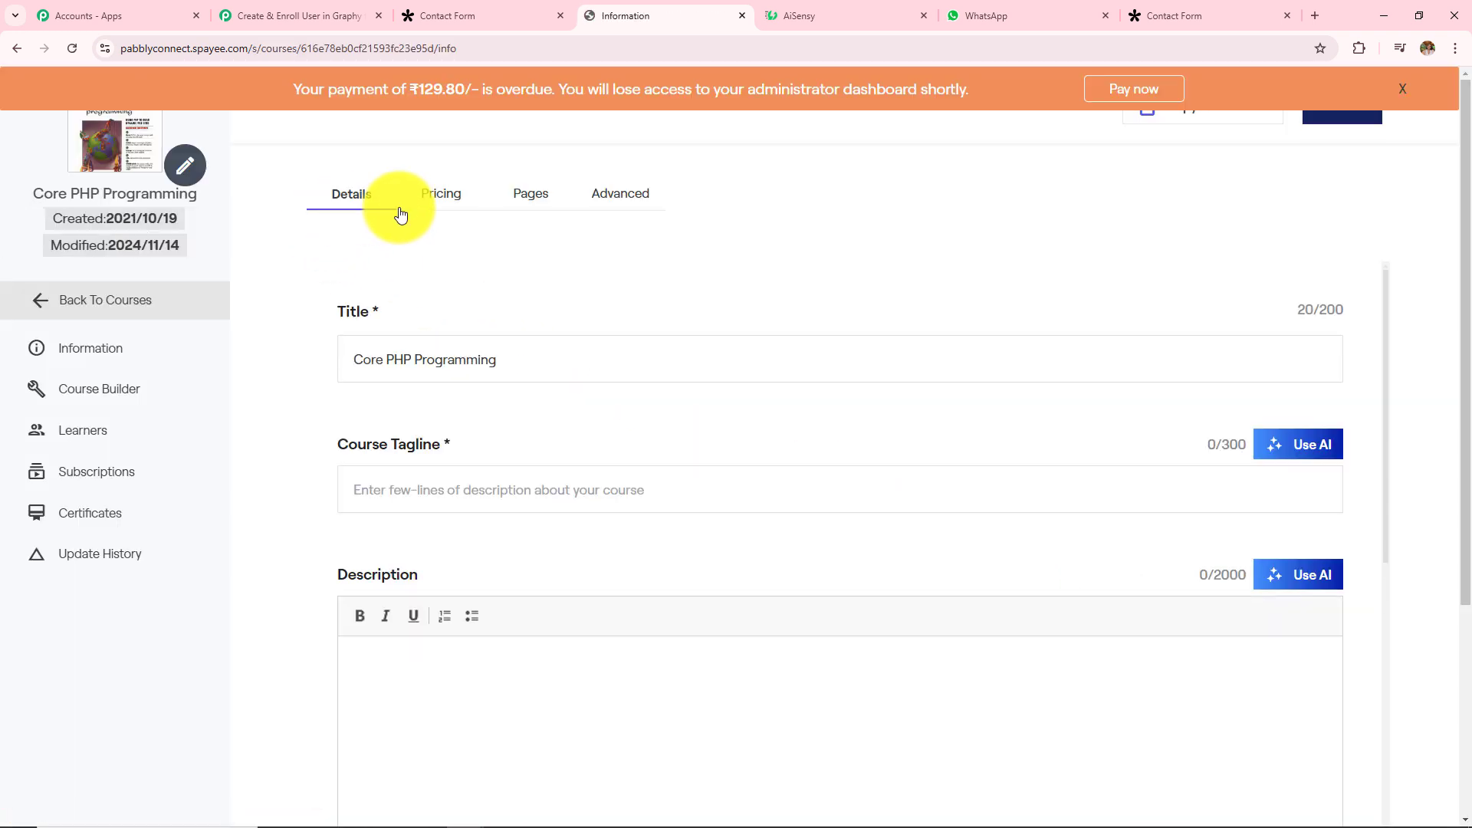
left_click(532, 213)
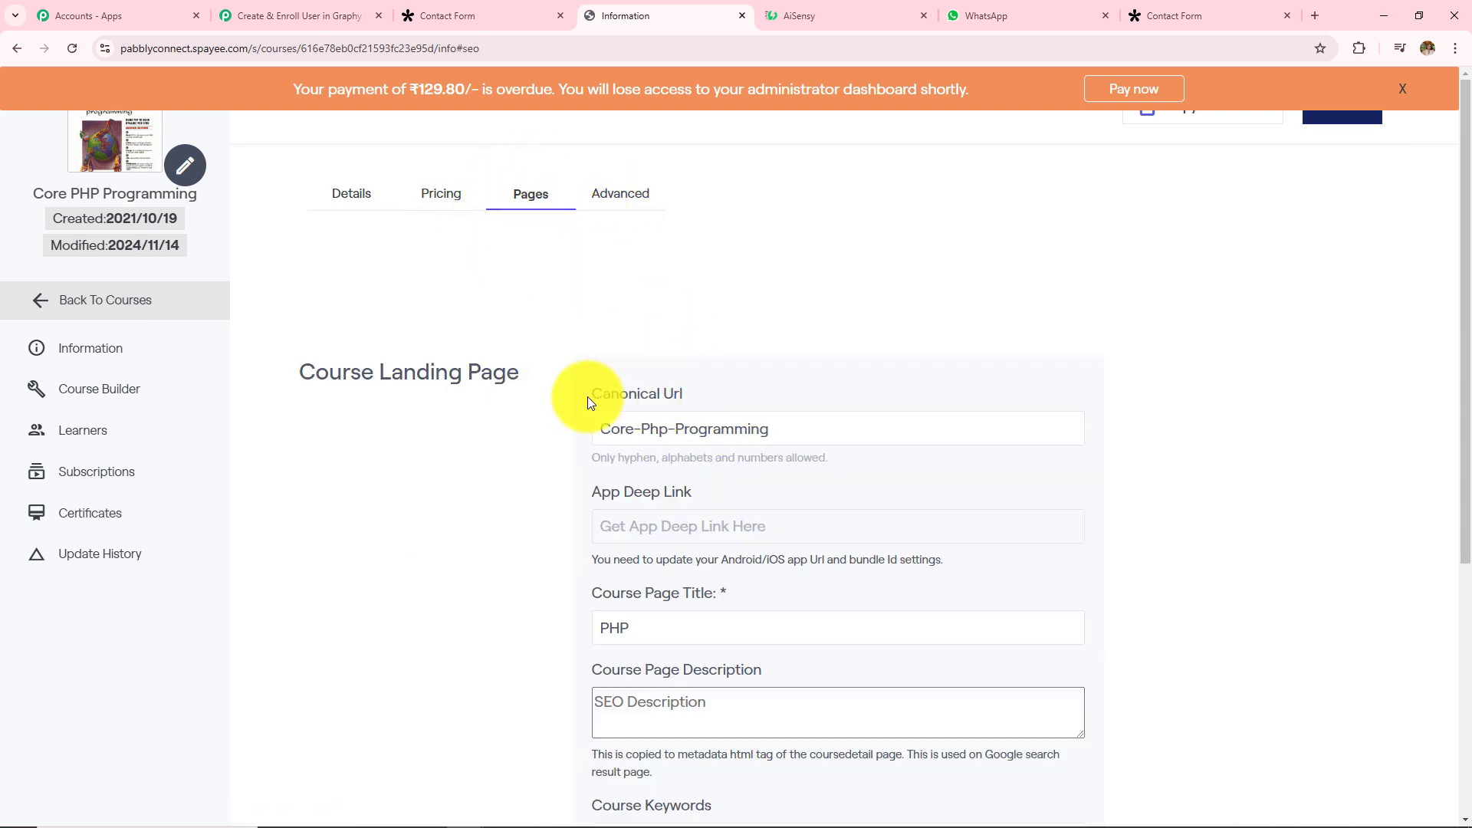
left_click_drag(759, 428, 521, 449)
key("ctrl+c")
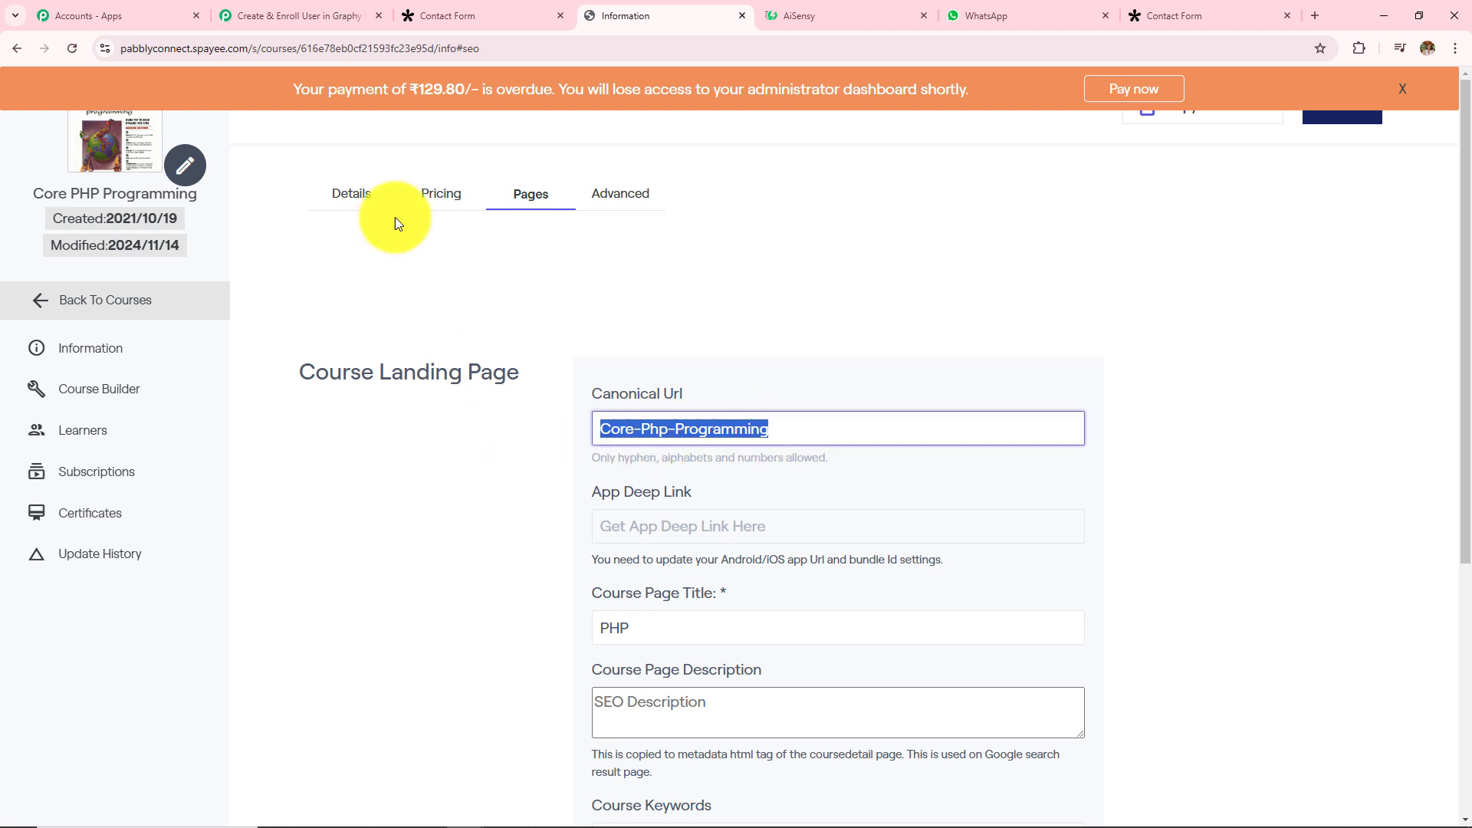
- Switch back to Pabbly Connect and paste Core-Php-Programming as the enrolment action's Course URL
left_click(299, 16)
left_click(565, 532)
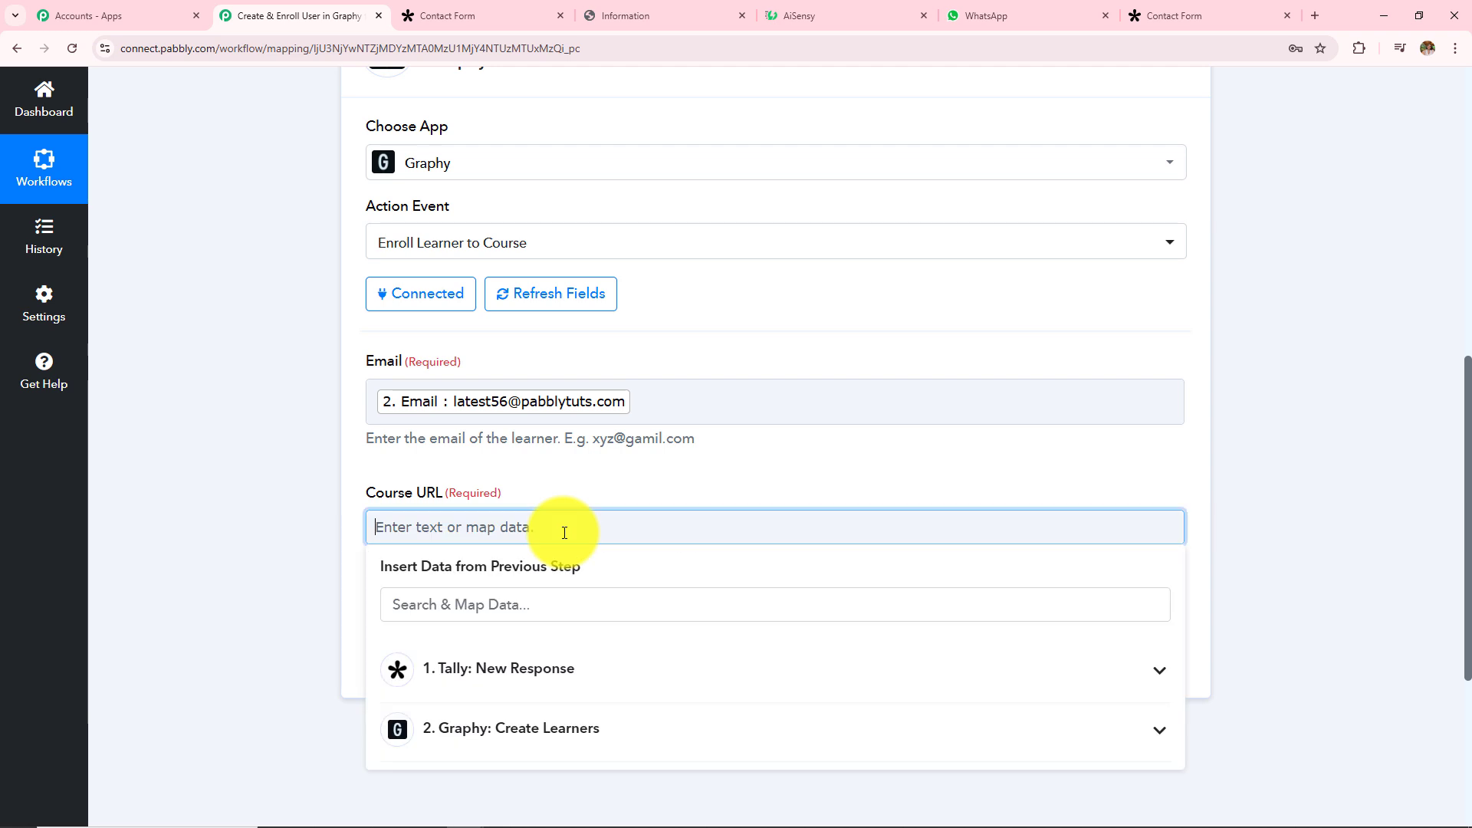
key("ctrl+v")
left_click(642, 493)
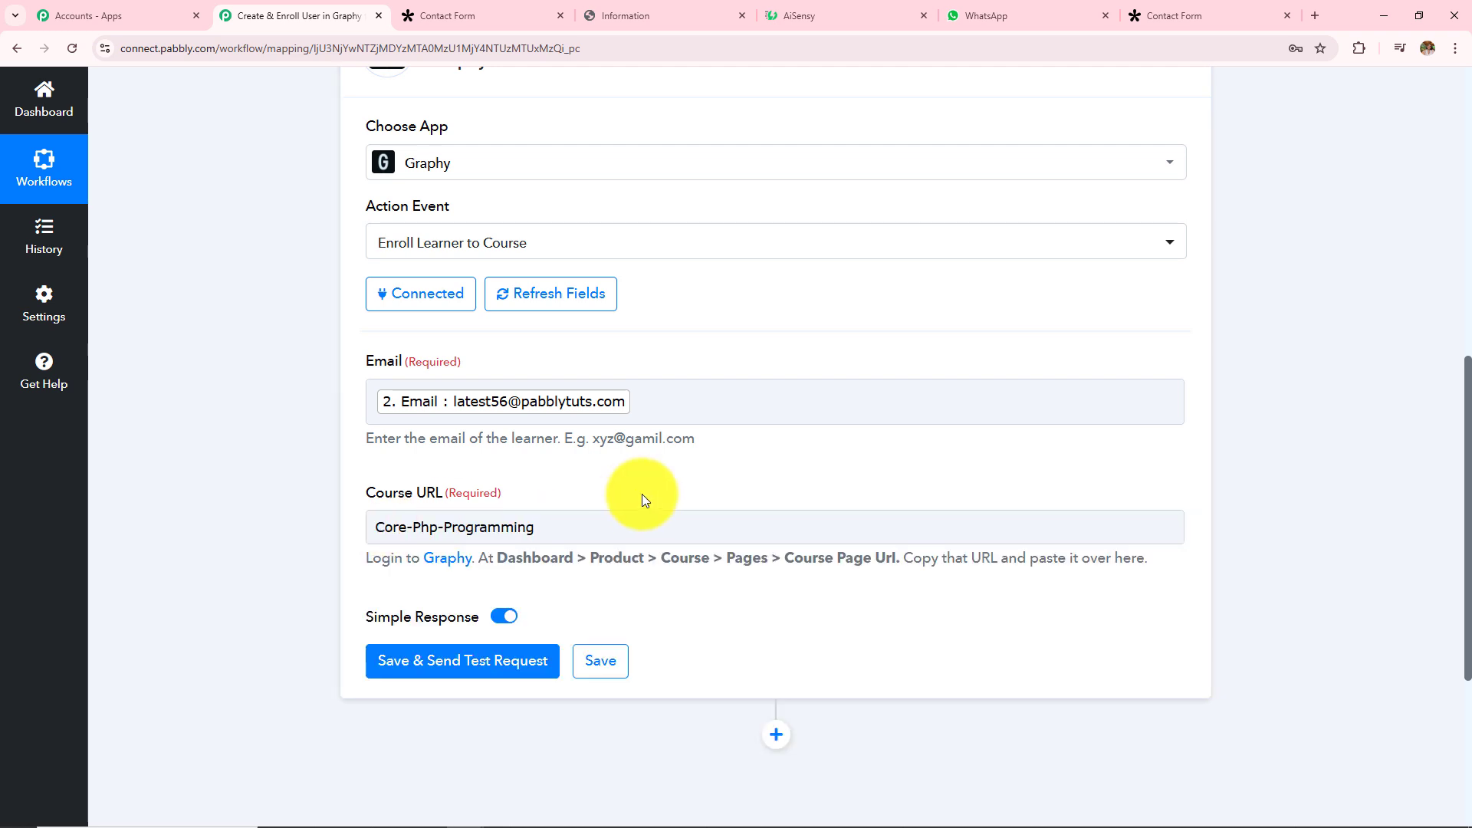
- Save the Enroll Learner to Course action, send its test request, and check the returned status
left_click(536, 651)
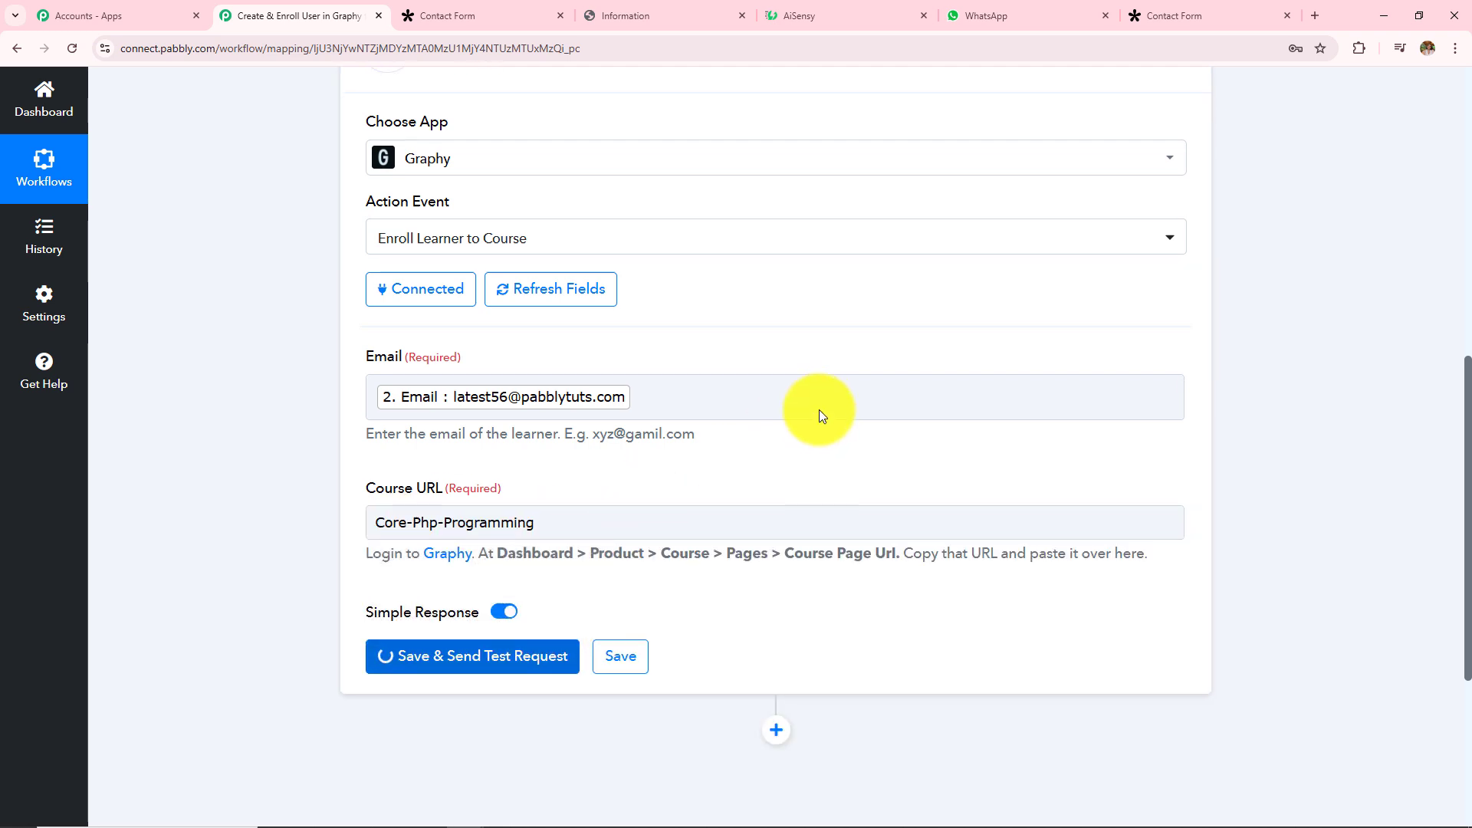
scroll(819, 410, "down", 4)
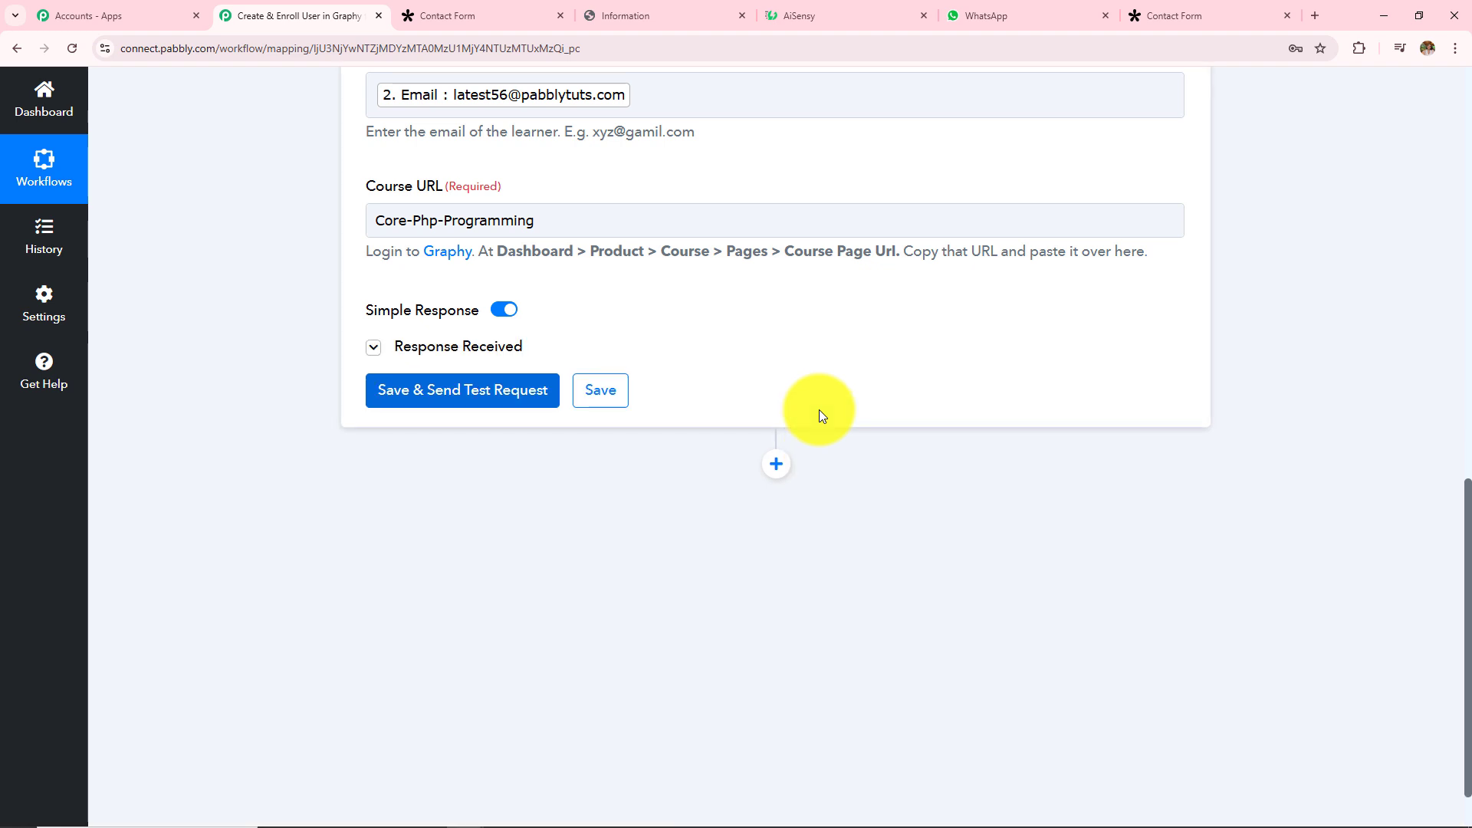
double_click(849, 430)
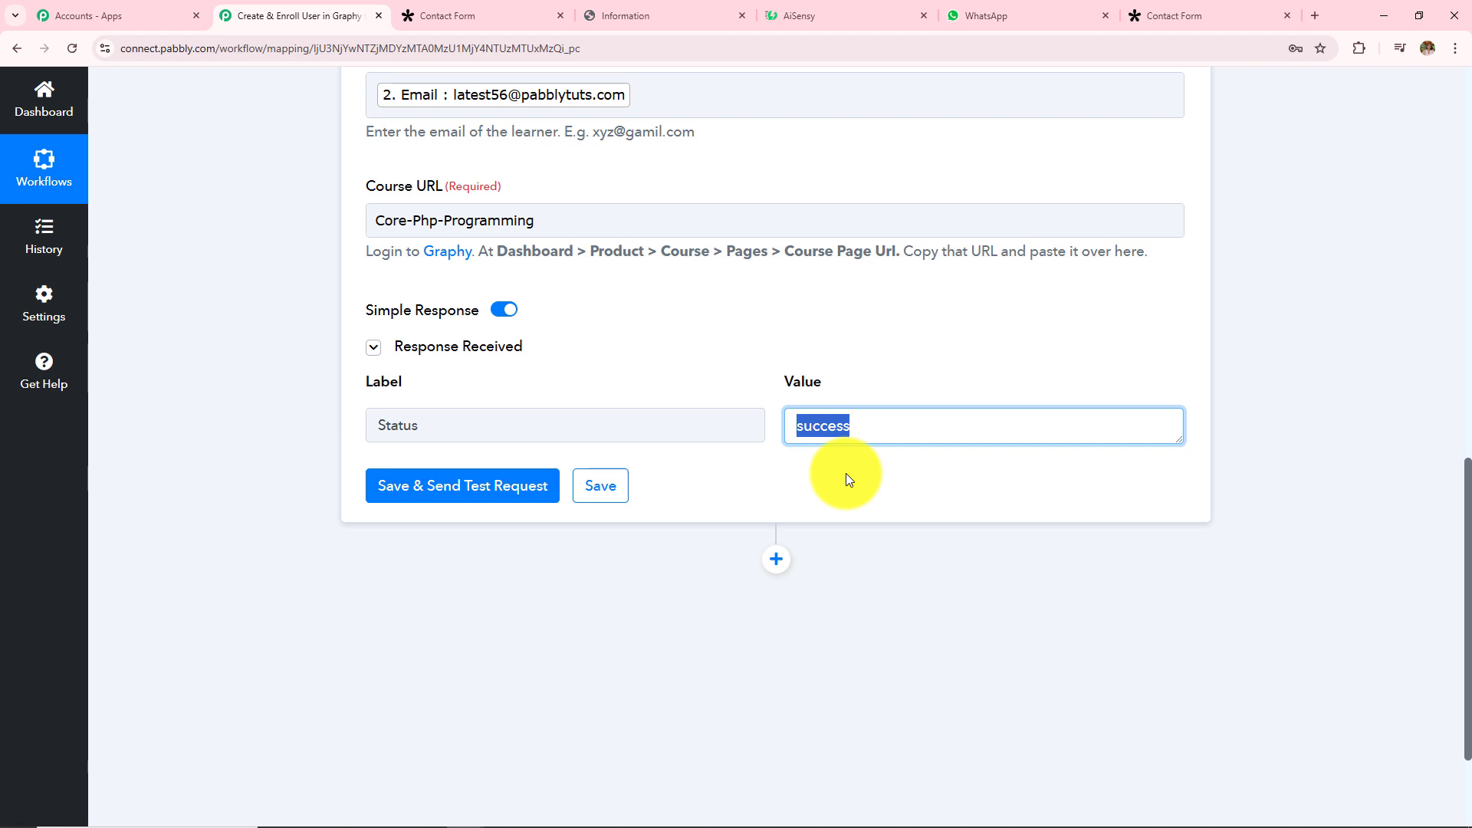
- Switch to Graphy and check the Core PHP Programming course's learners list for the newly enrolled learner
scroll(847, 479, "up", 2)
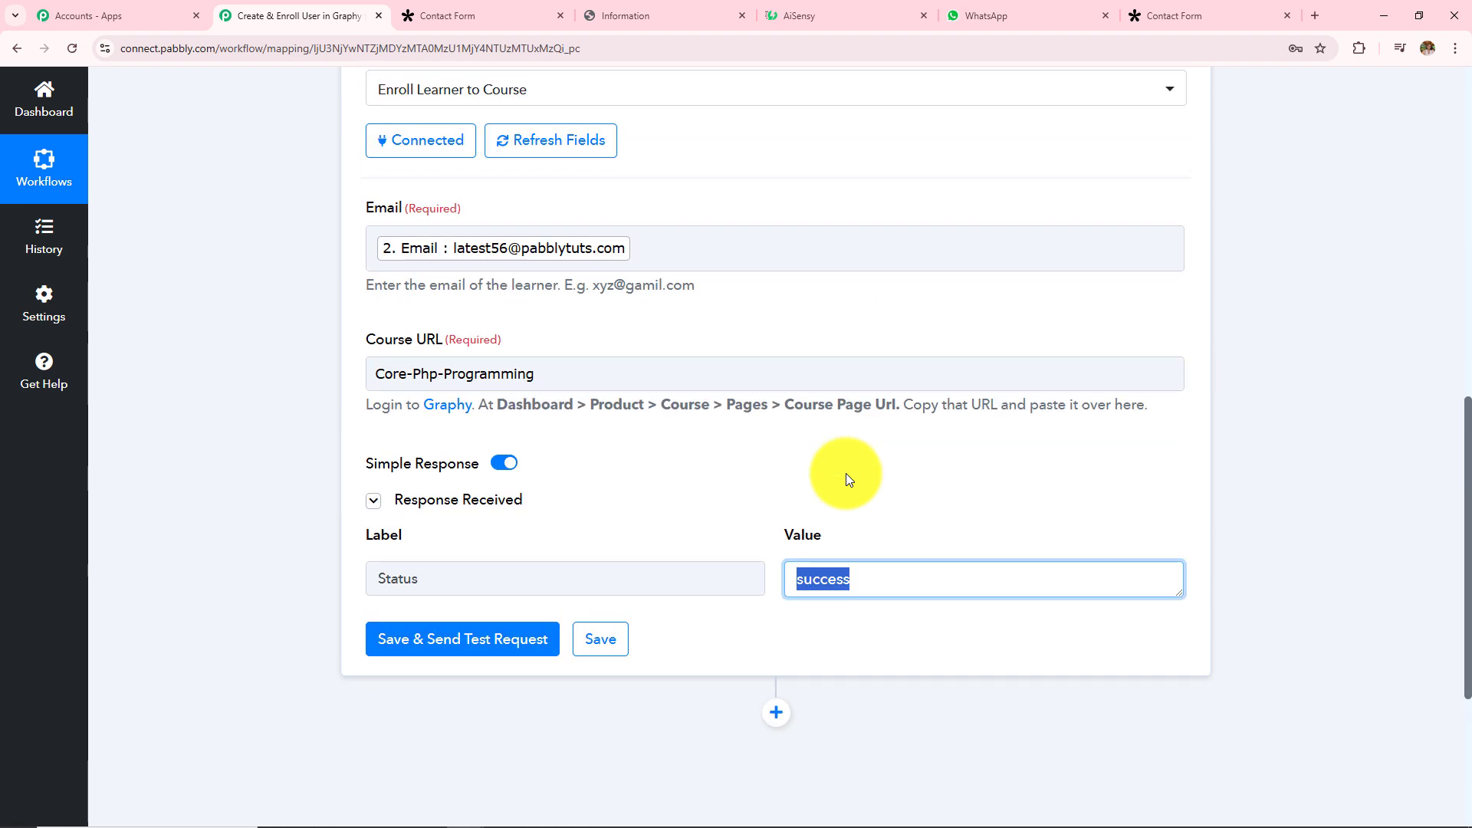
scroll(845, 472, "up", 2)
left_click(164, 421)
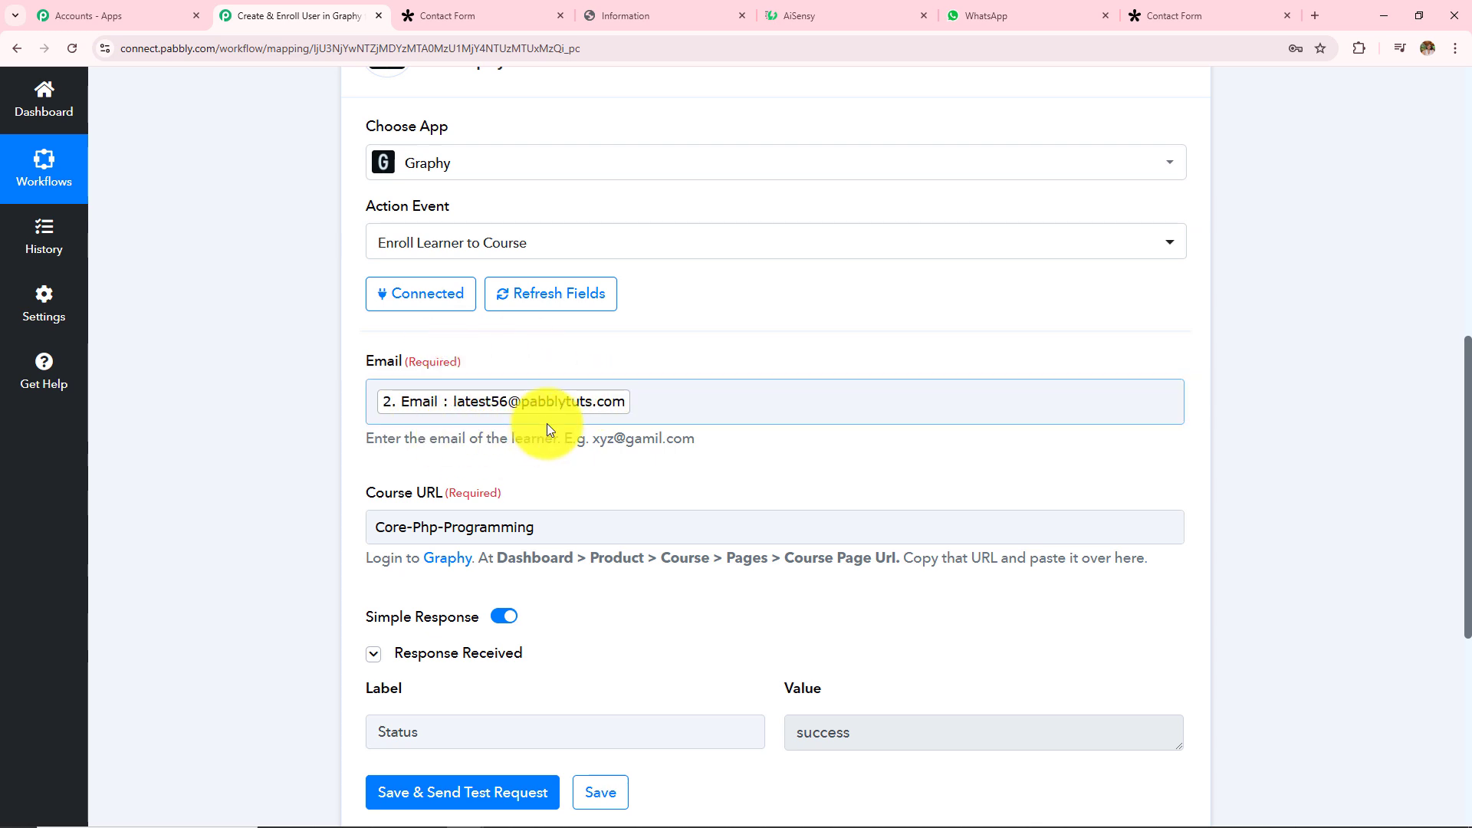
left_click(642, 9)
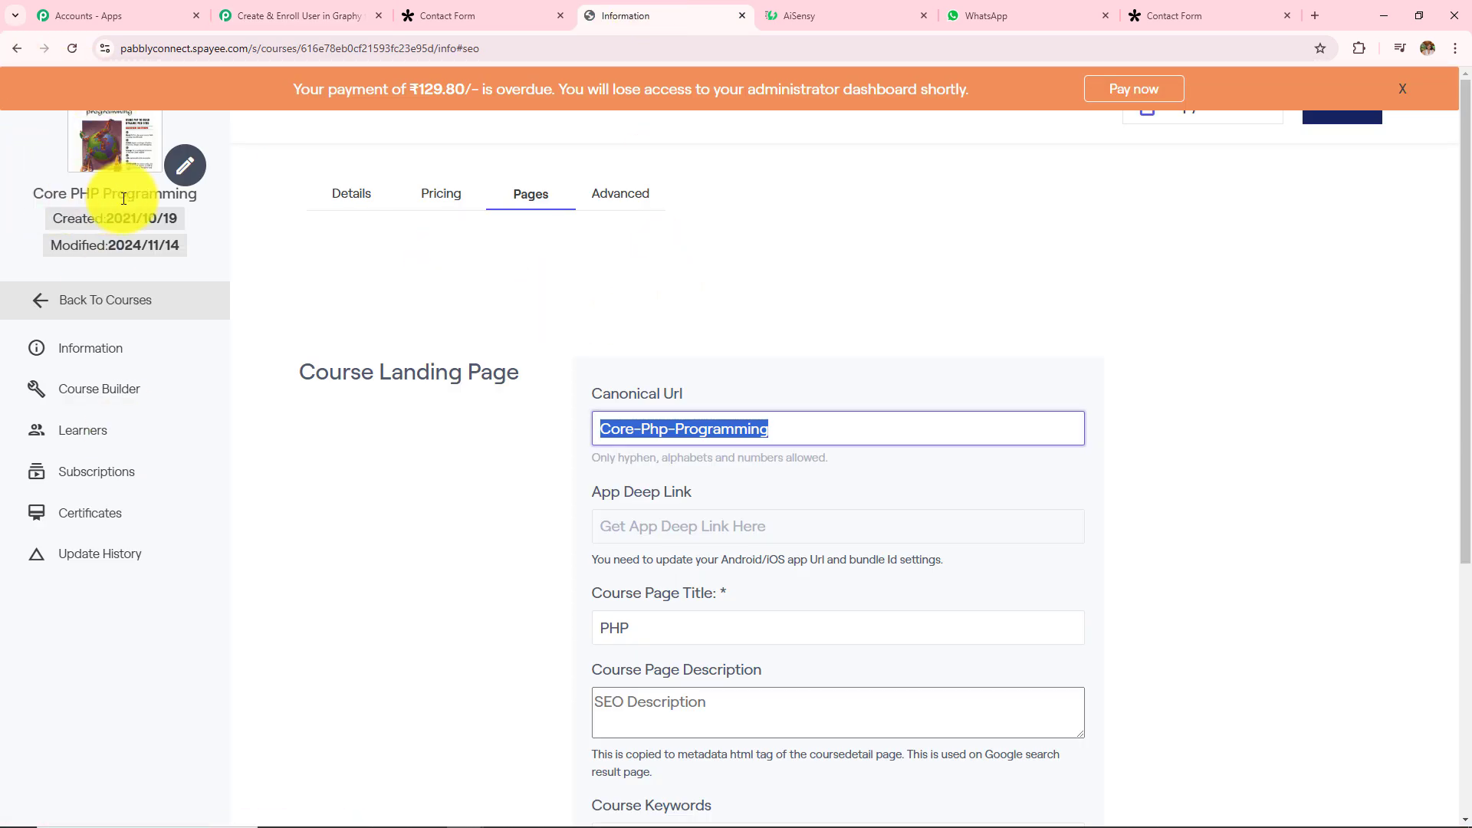
left_click(84, 431)
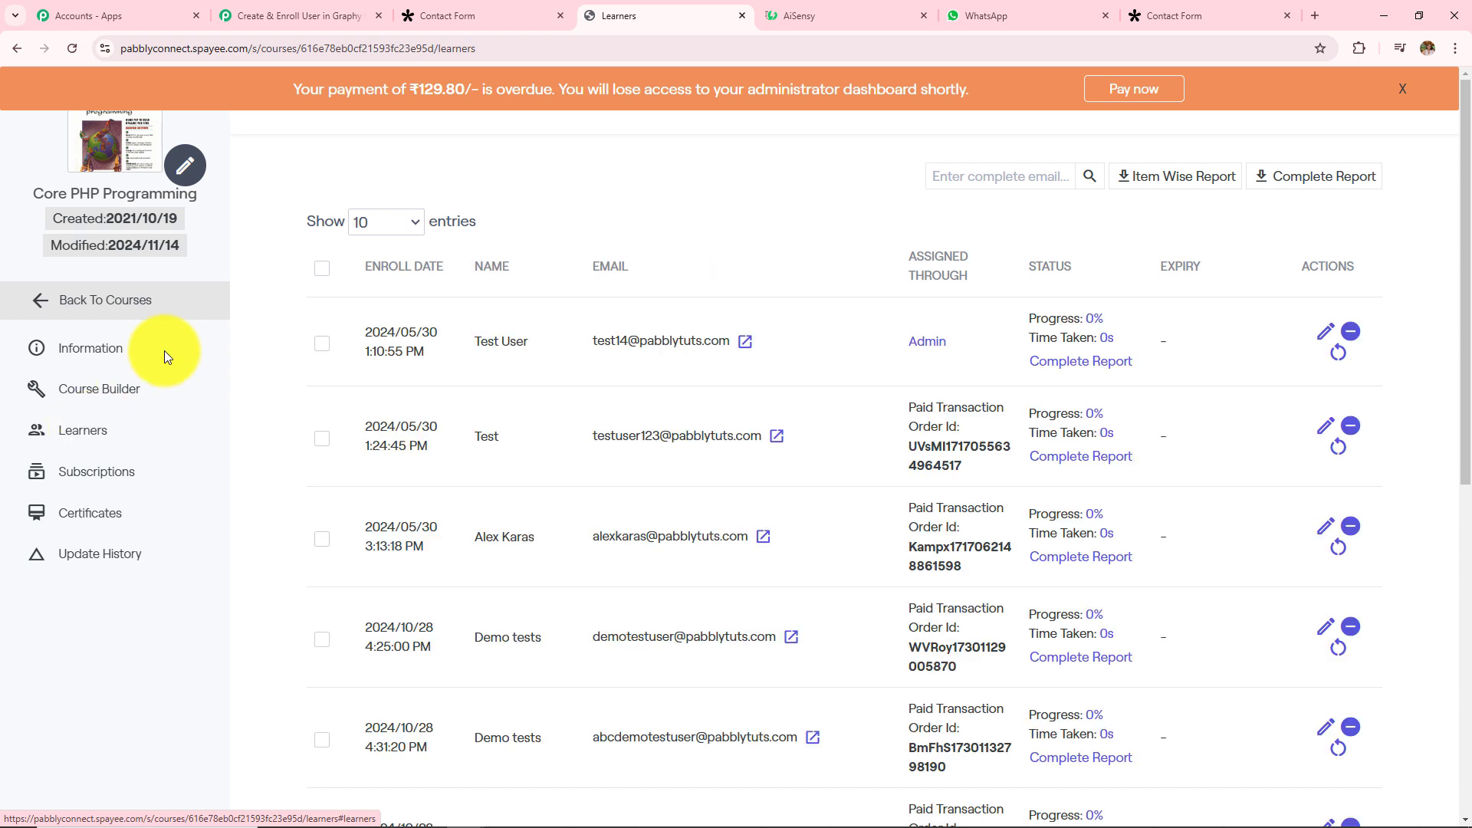
left_click(70, 48)
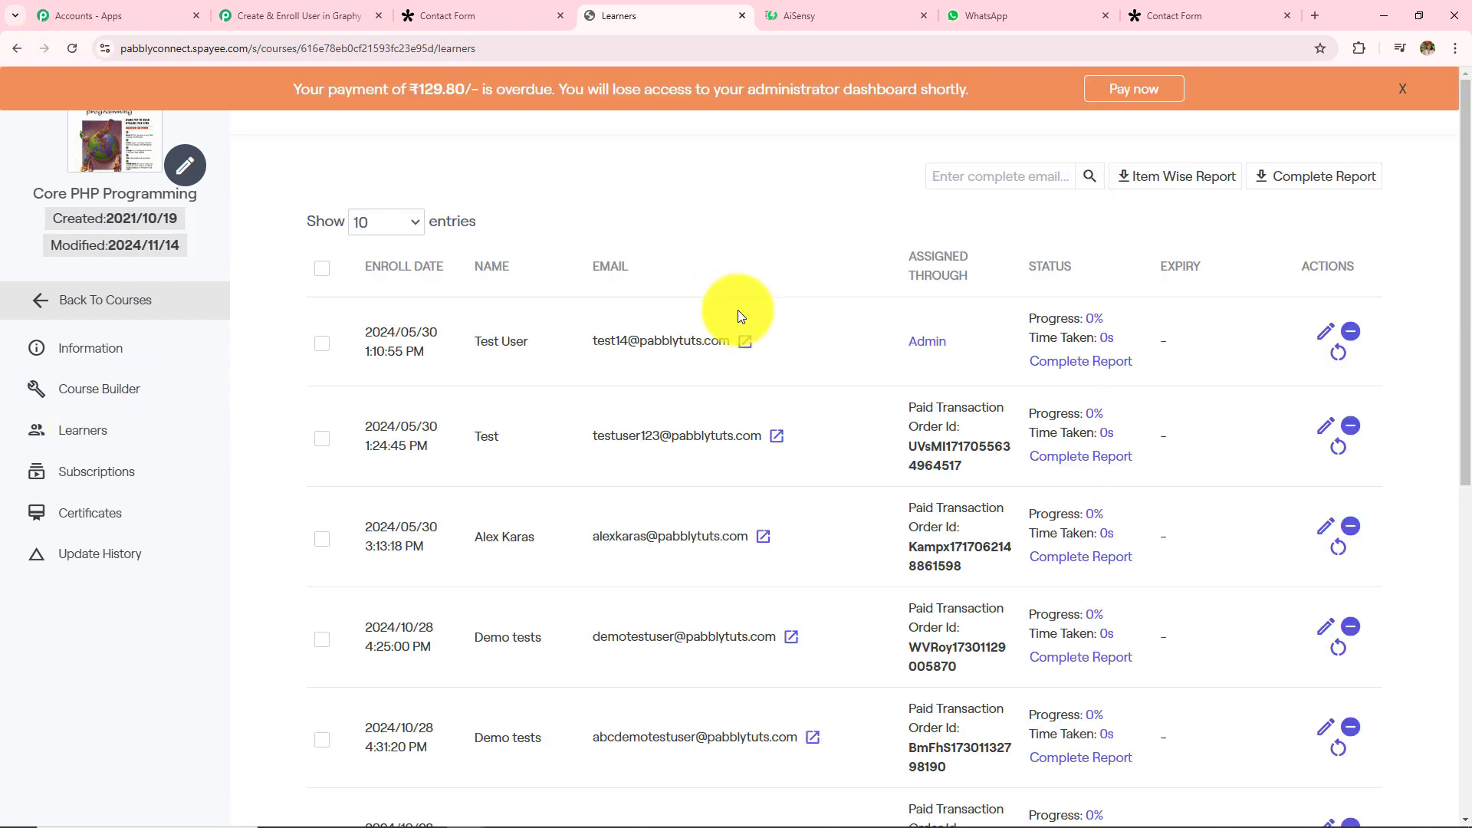
scroll(738, 311, "down", 8)
scroll(737, 309, "down", 1)
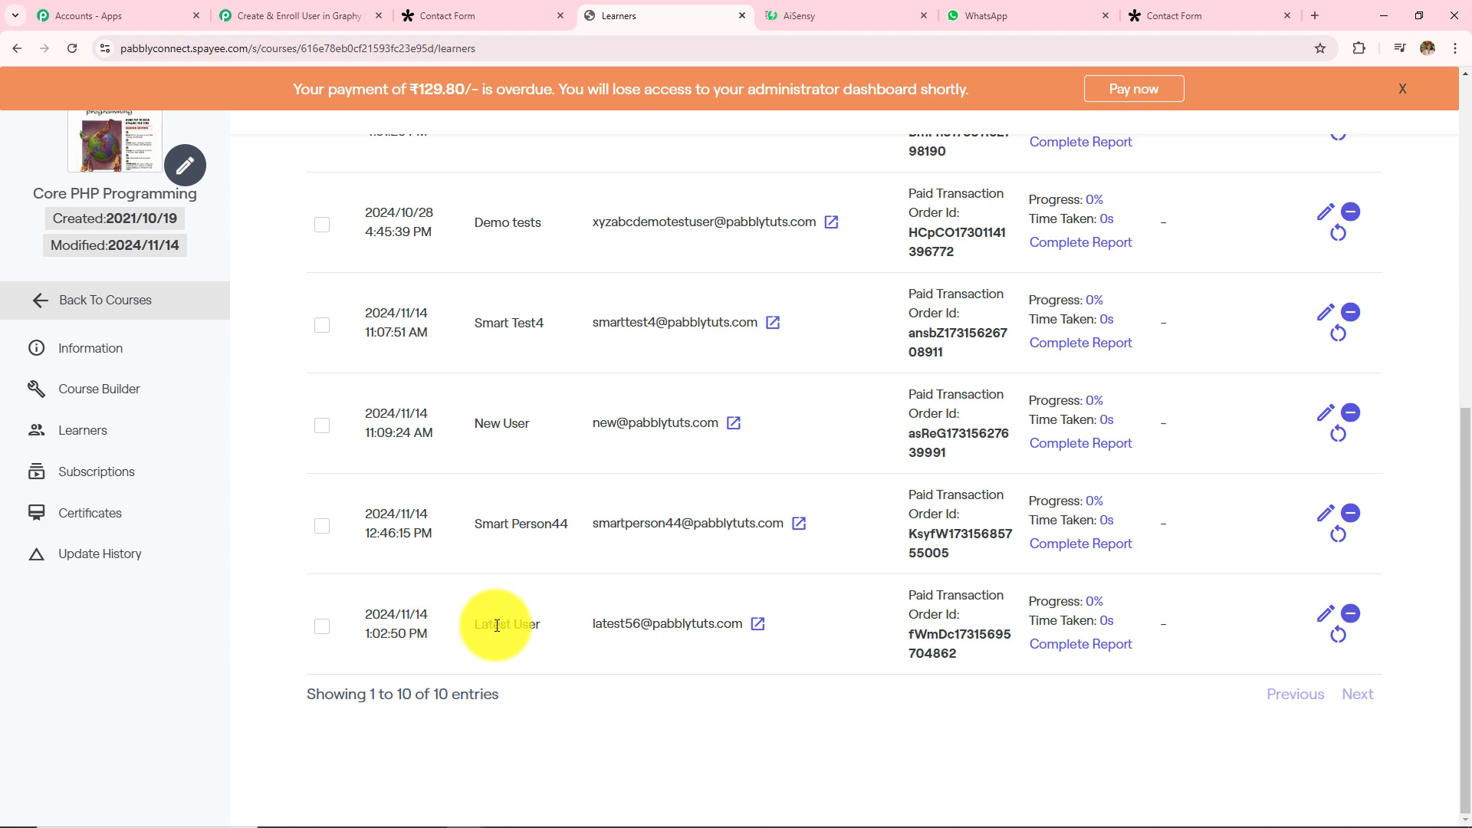
- Switch back to Pabbly Connect and add a WhatsApp by AiSensy action with the Send Template Message event after the enrolment action
left_click(306, 16)
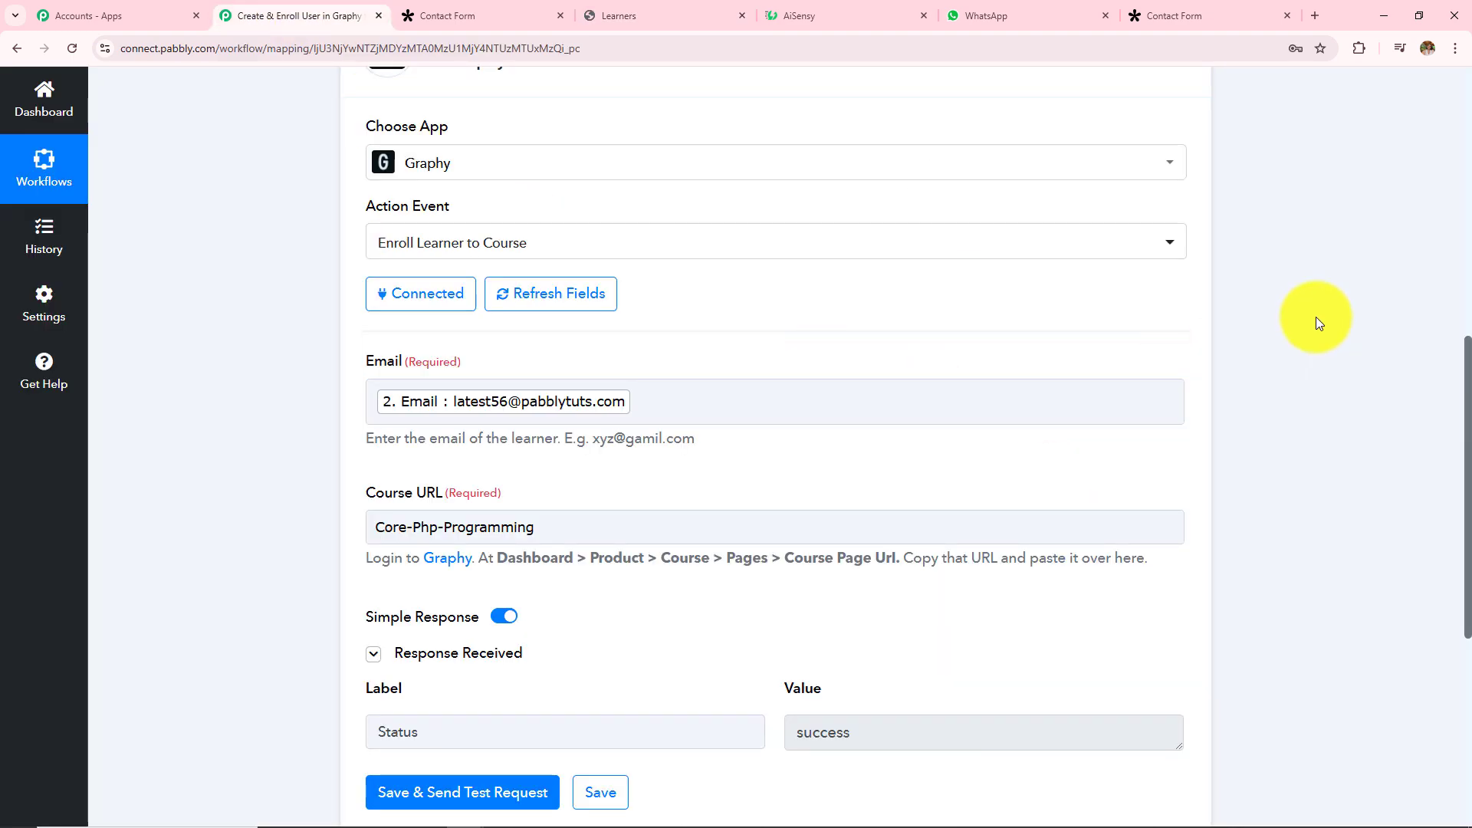
scroll(1315, 316, "down", 5)
left_click(776, 406)
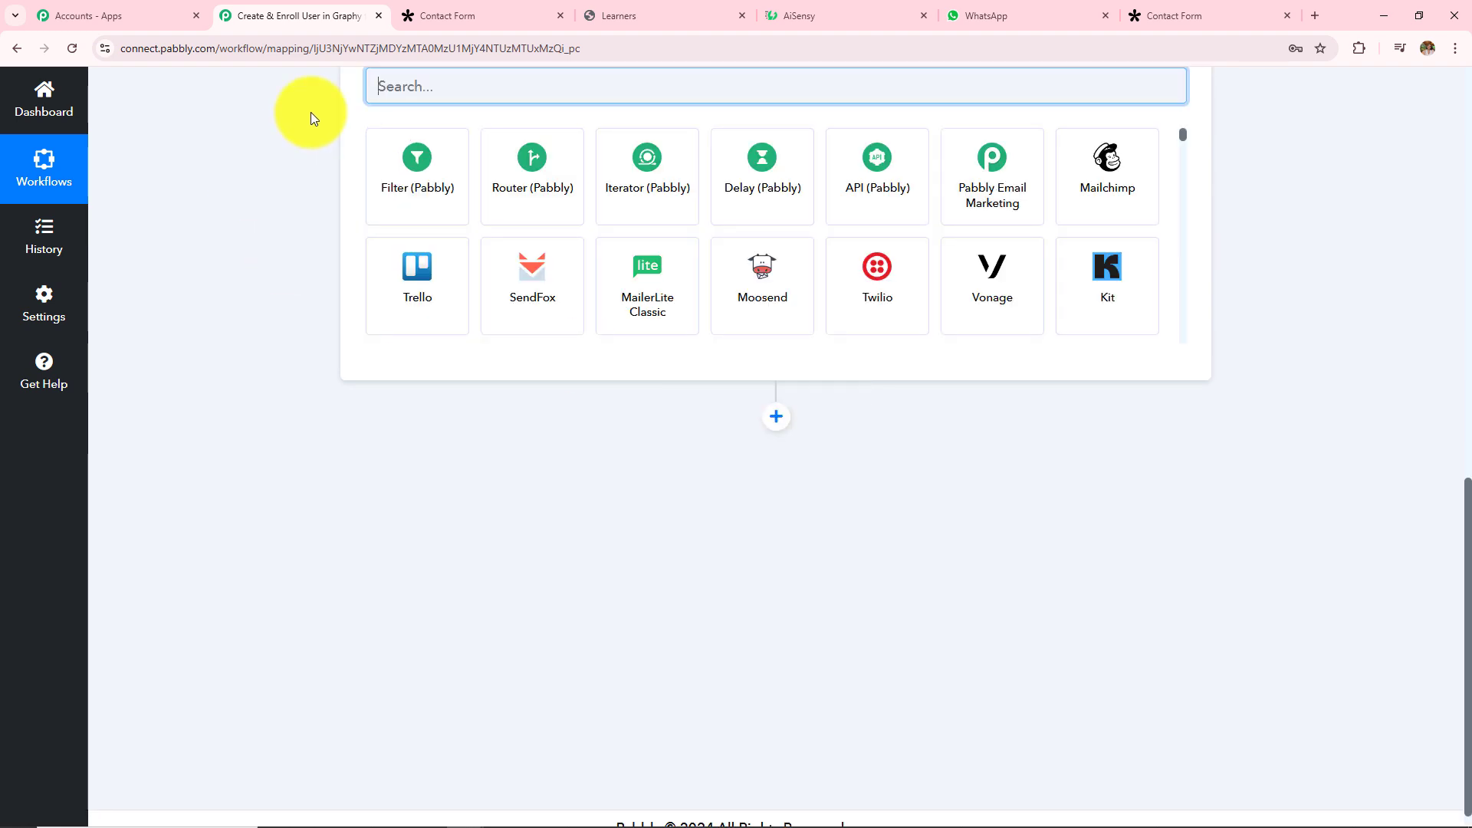
scroll(442, 261, "up", 2)
scroll(445, 260, "up", 1)
type("A")
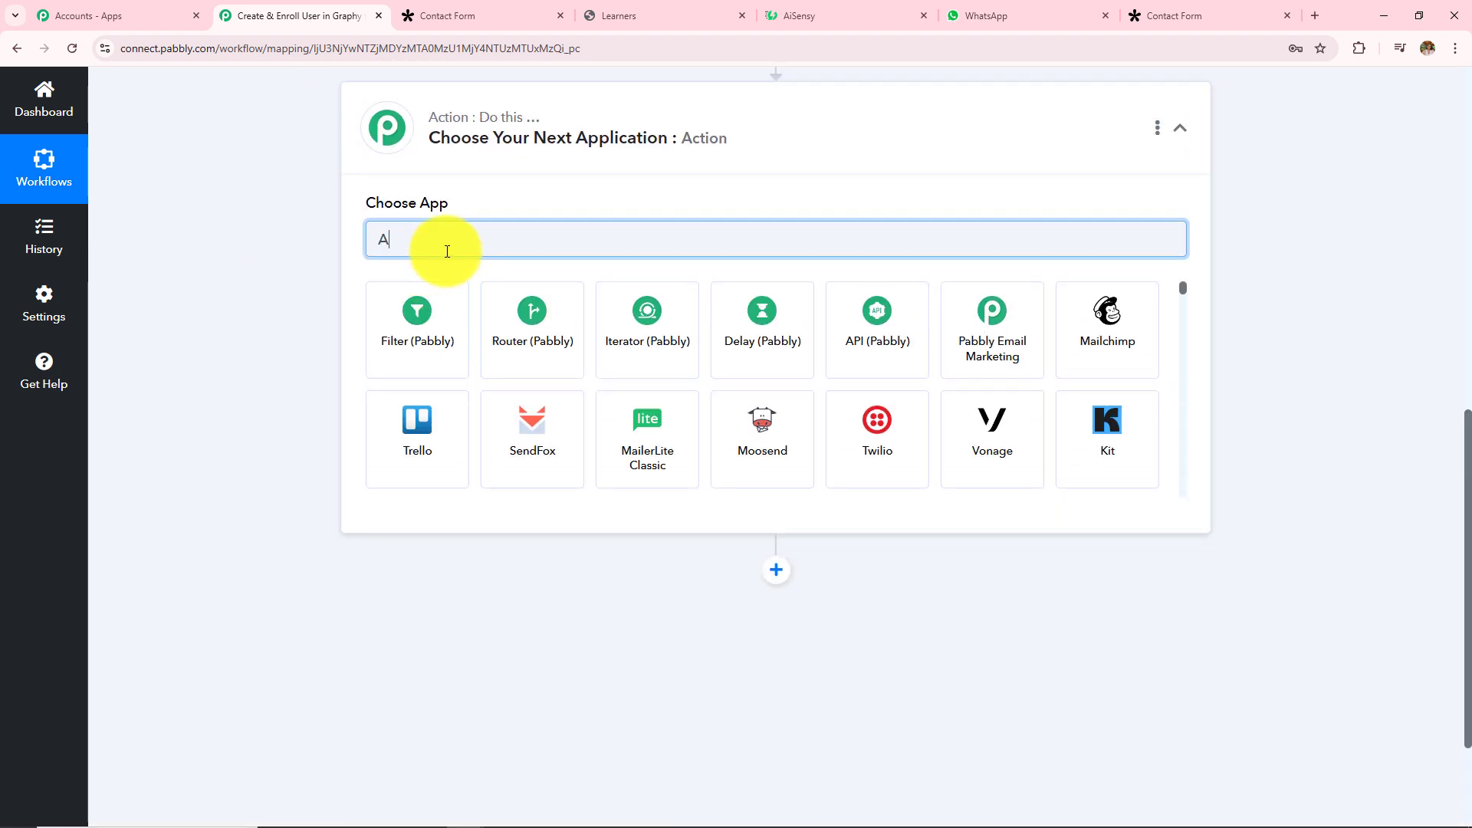
type("is")
left_click(426, 319)
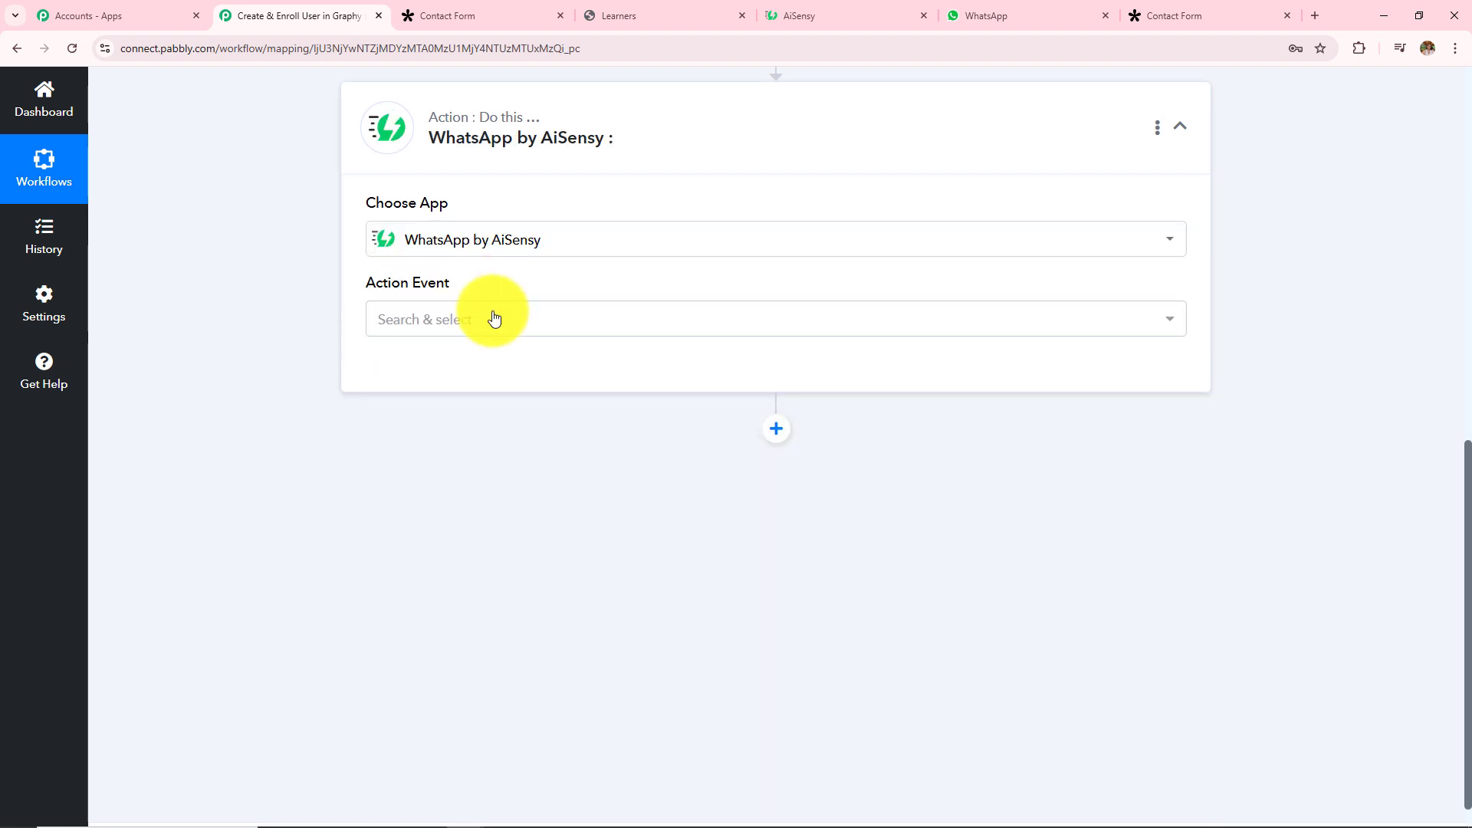
left_click(495, 319)
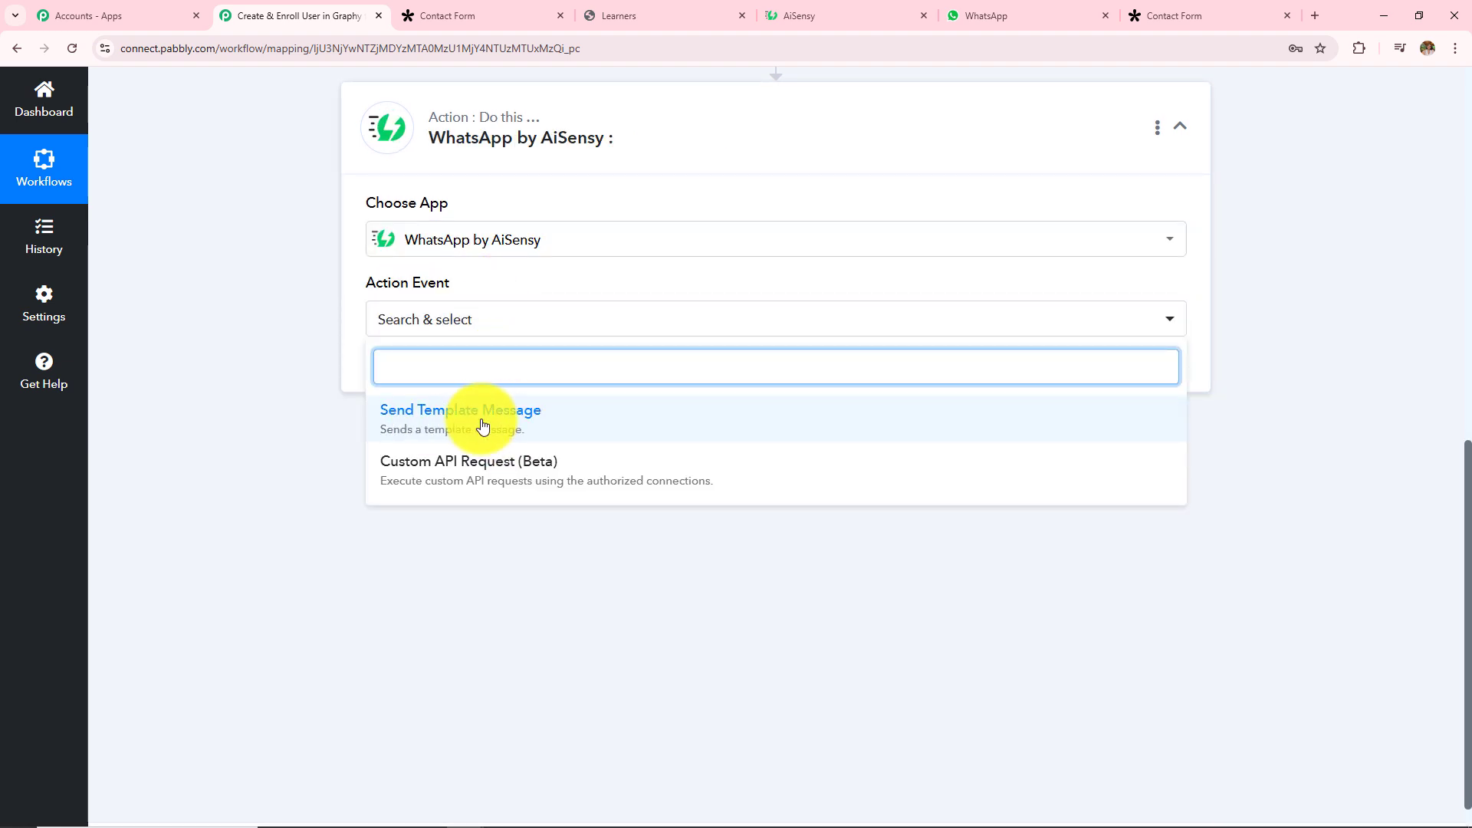
left_click(454, 425)
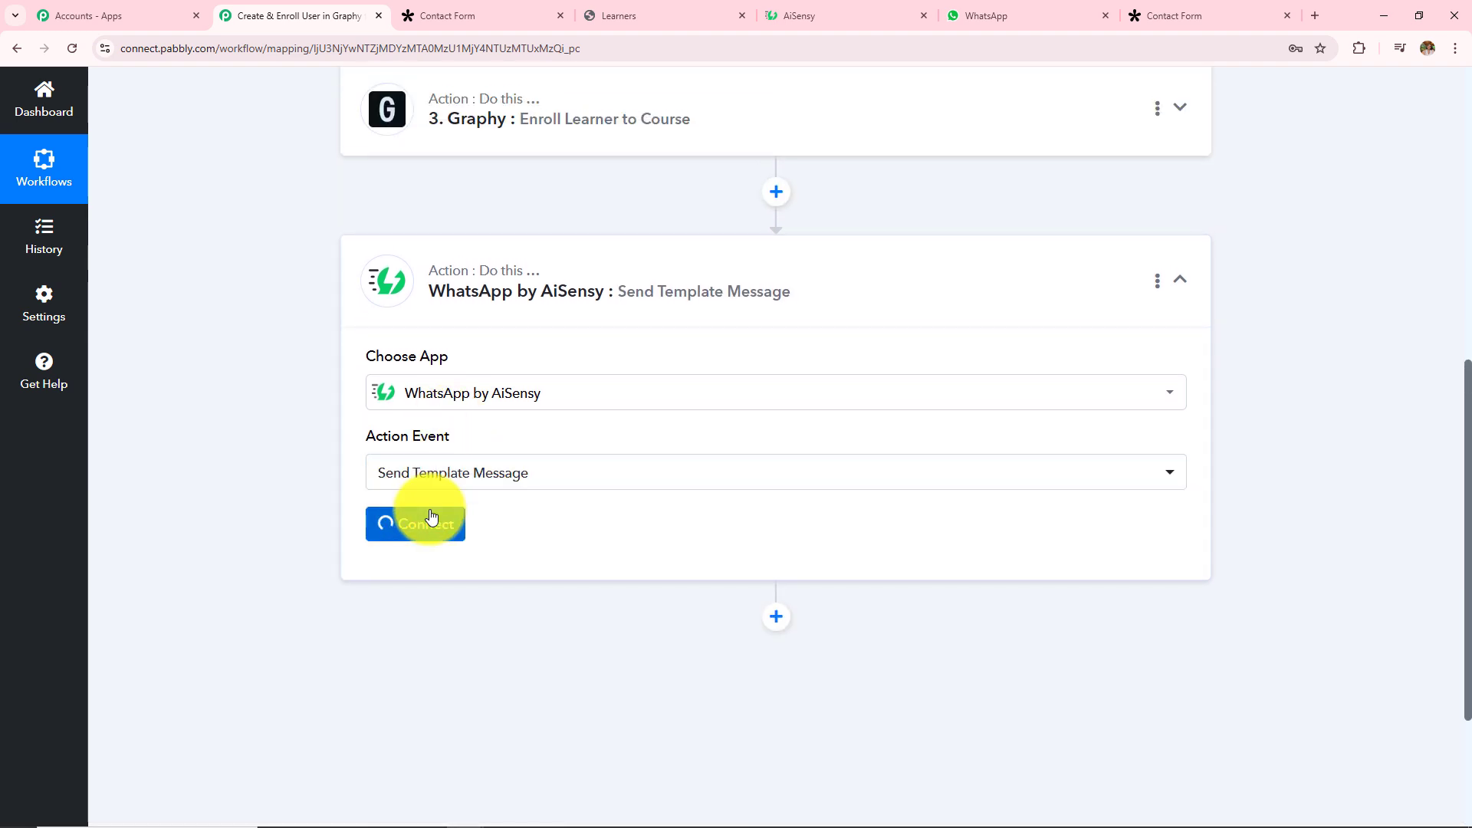
- Start a new WhatsApp by AiSensy connection and switch to AiSensy to open its API Key settings
left_click(431, 514)
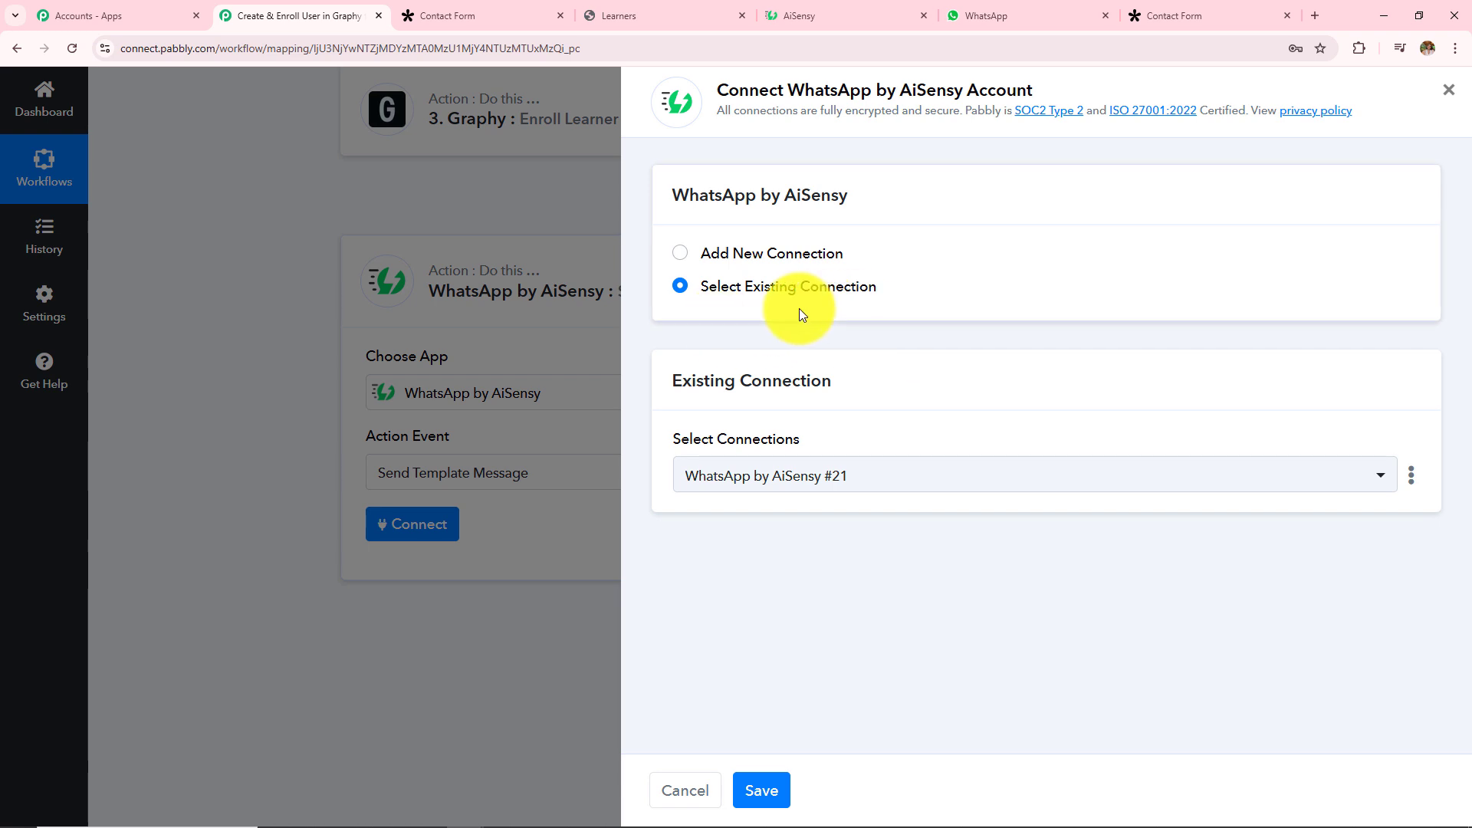
left_click(680, 253)
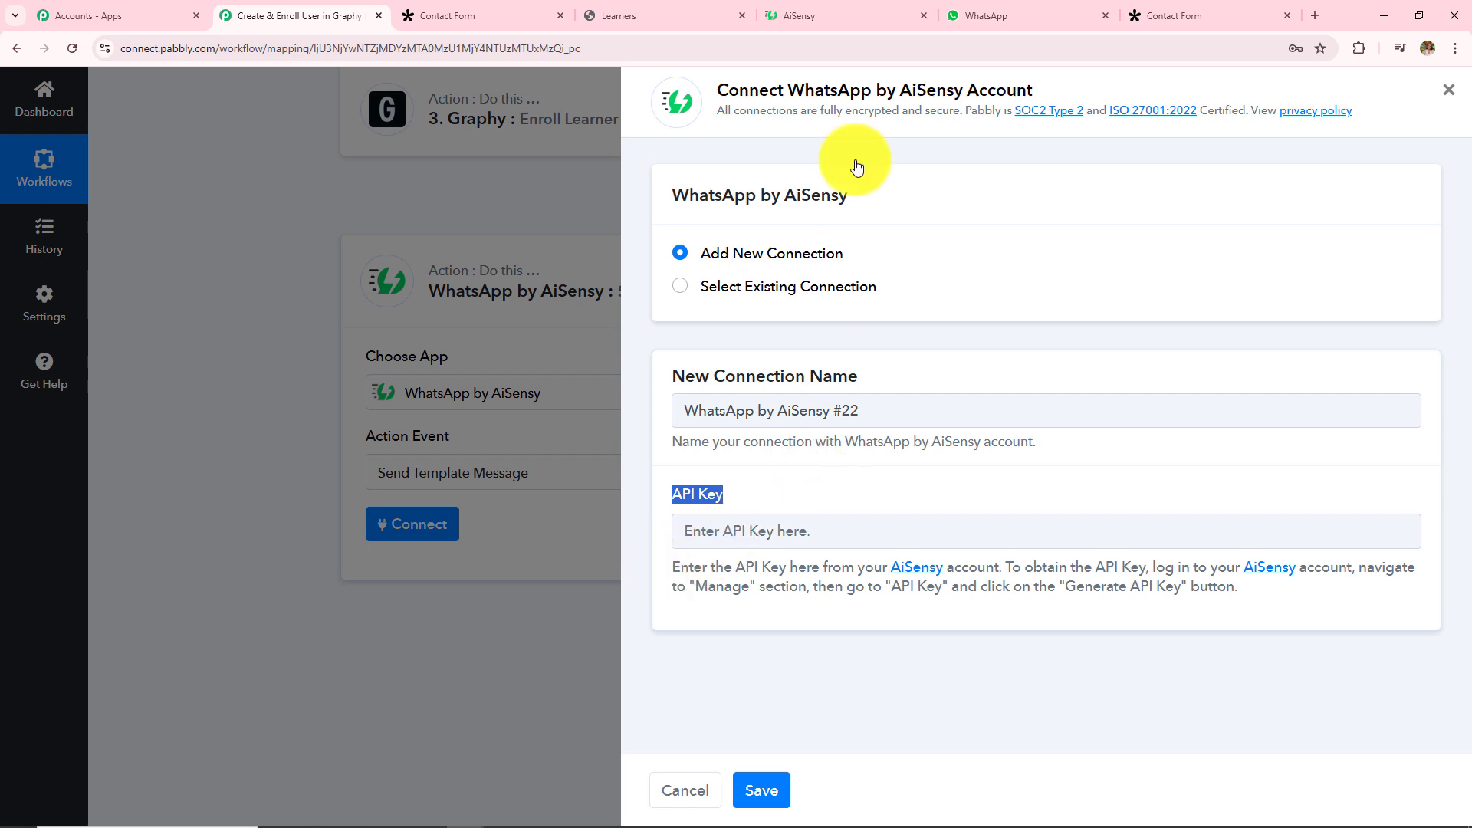
left_click(827, 23)
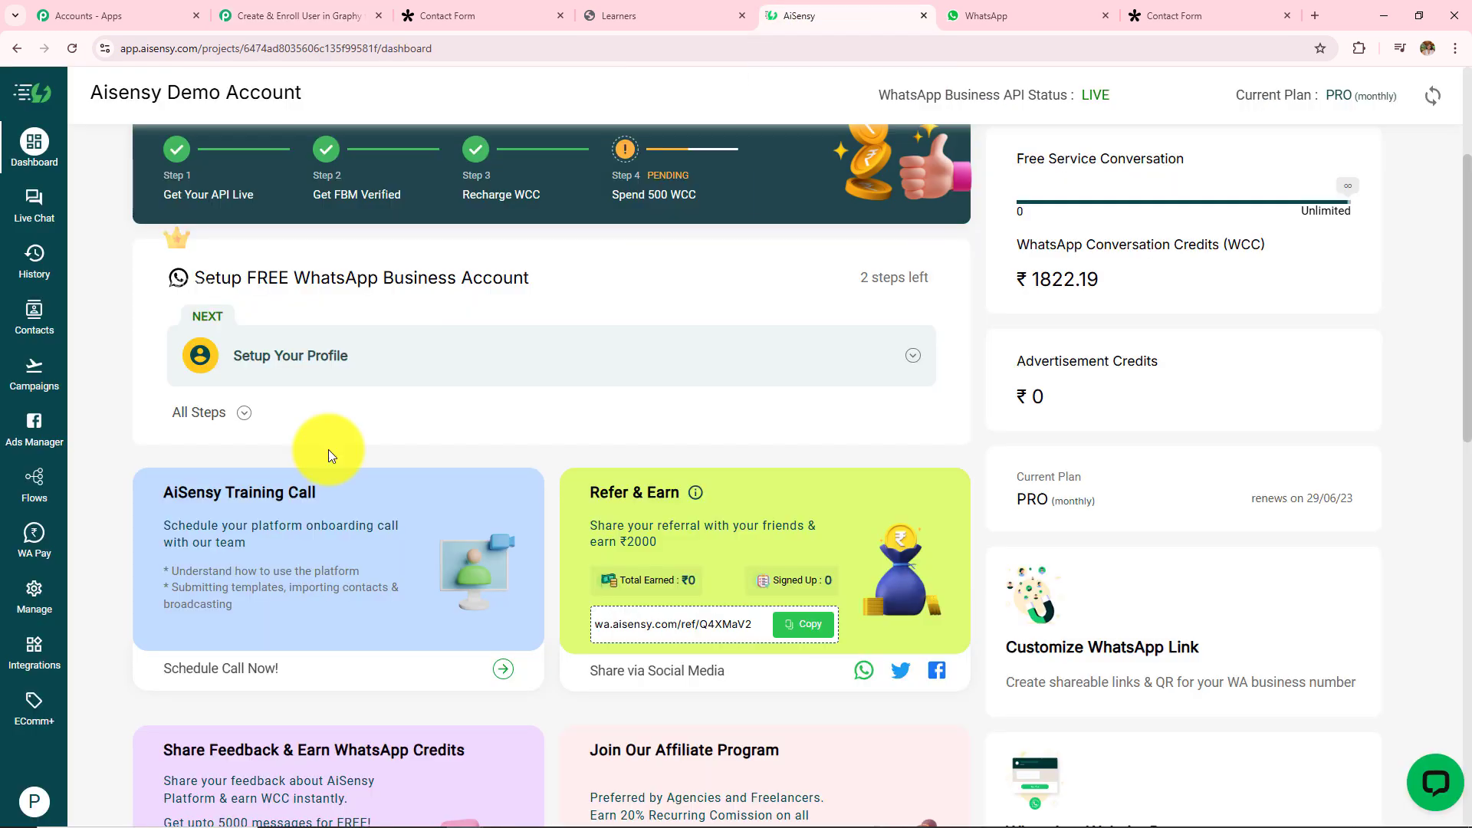
left_click(39, 595)
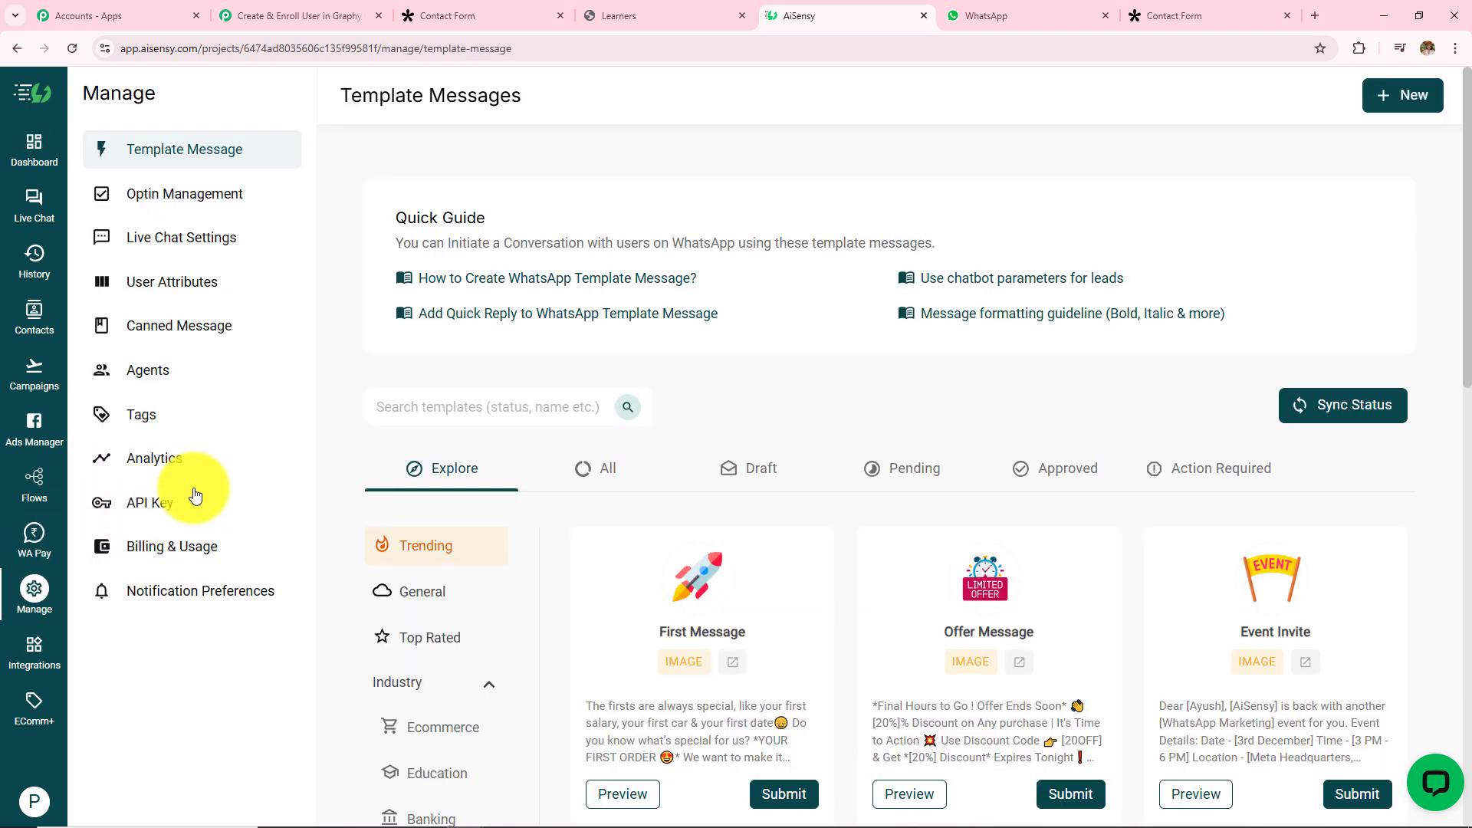
left_click(142, 519)
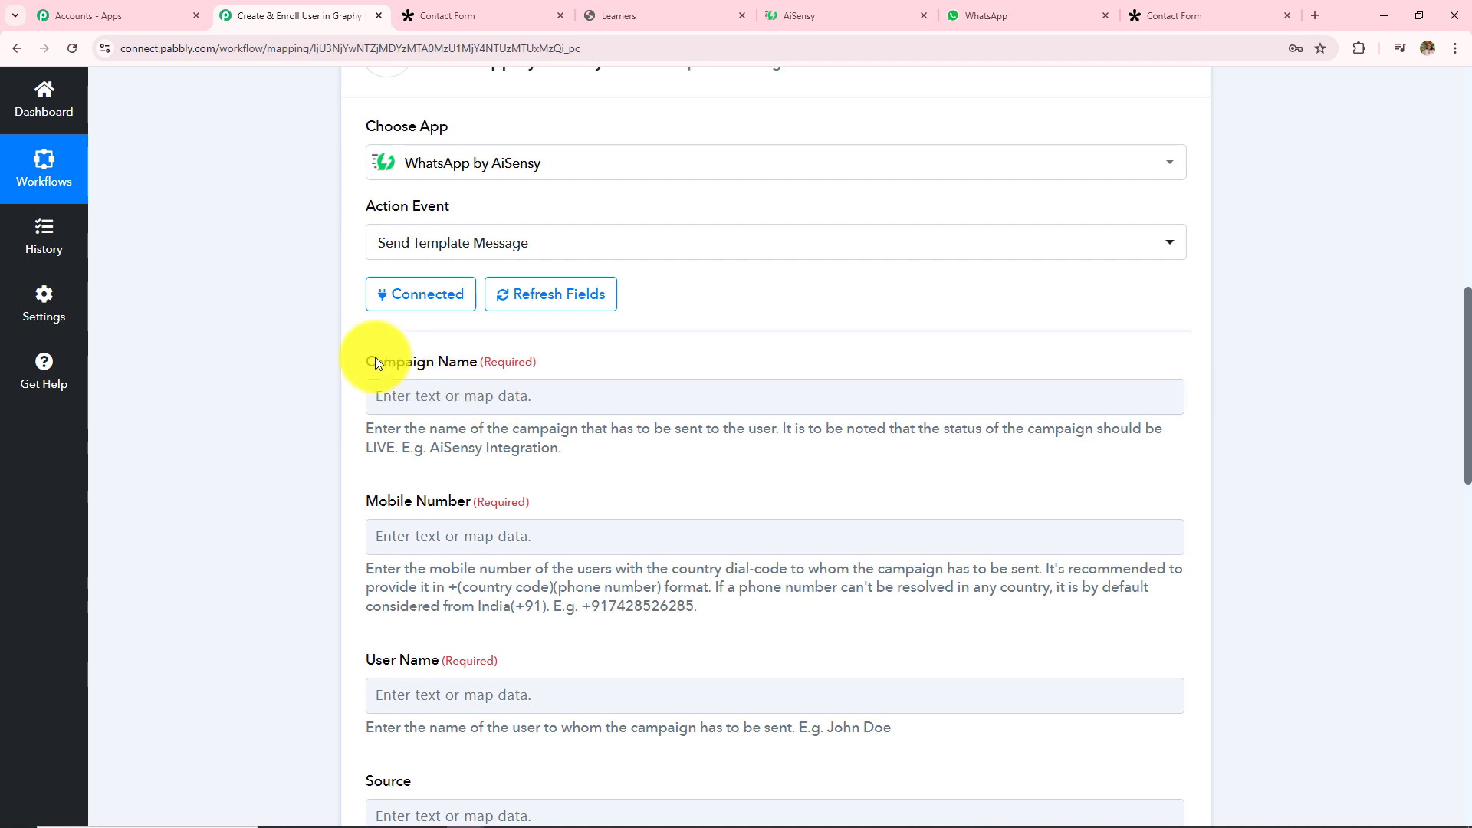
- Locate the required Campaign Name field, then switch to AiSensy and review the approved course template message
left_click_drag(365, 360, 586, 361)
left_click(303, 390)
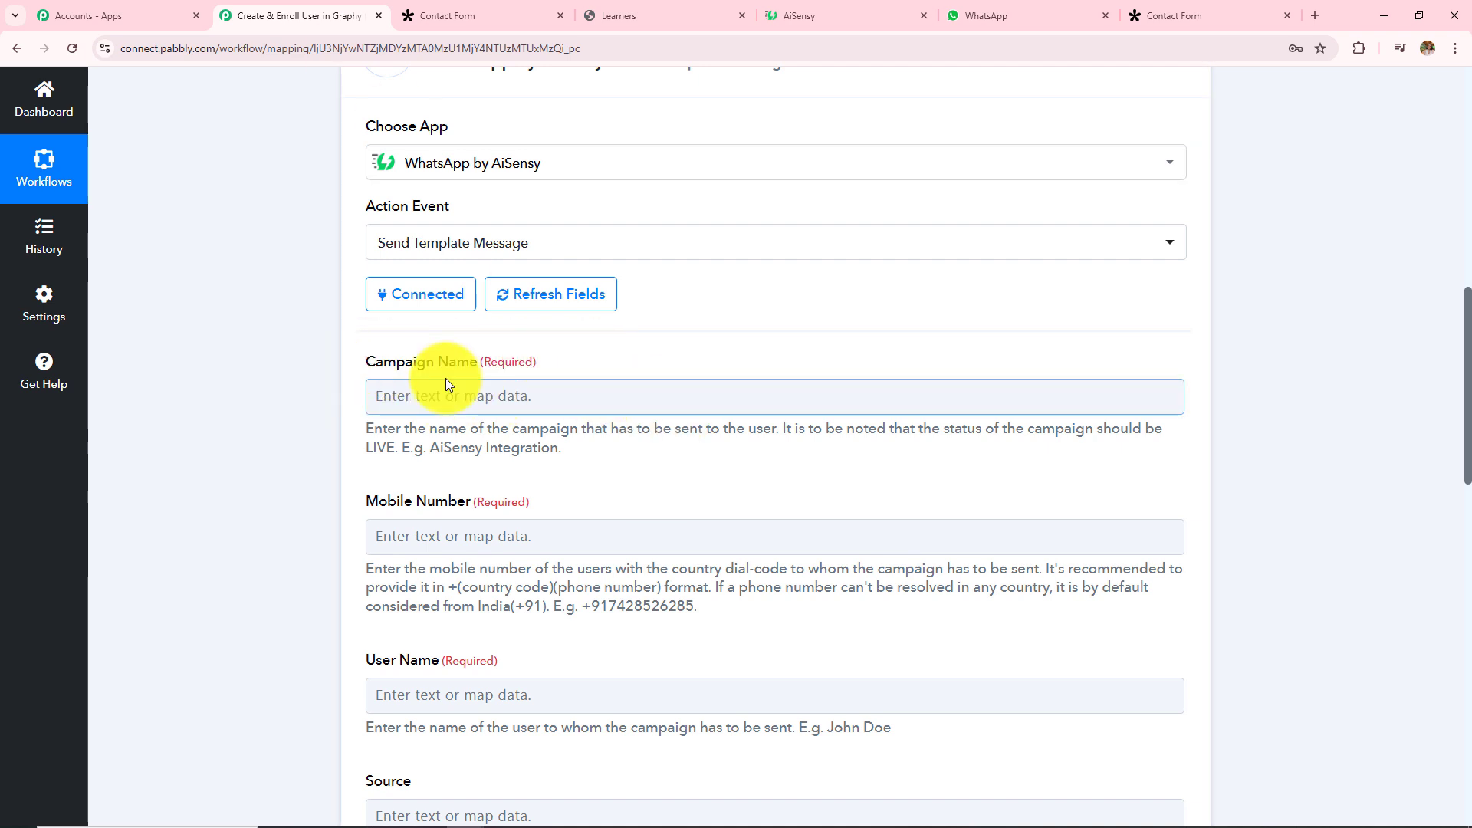
left_click(804, 16)
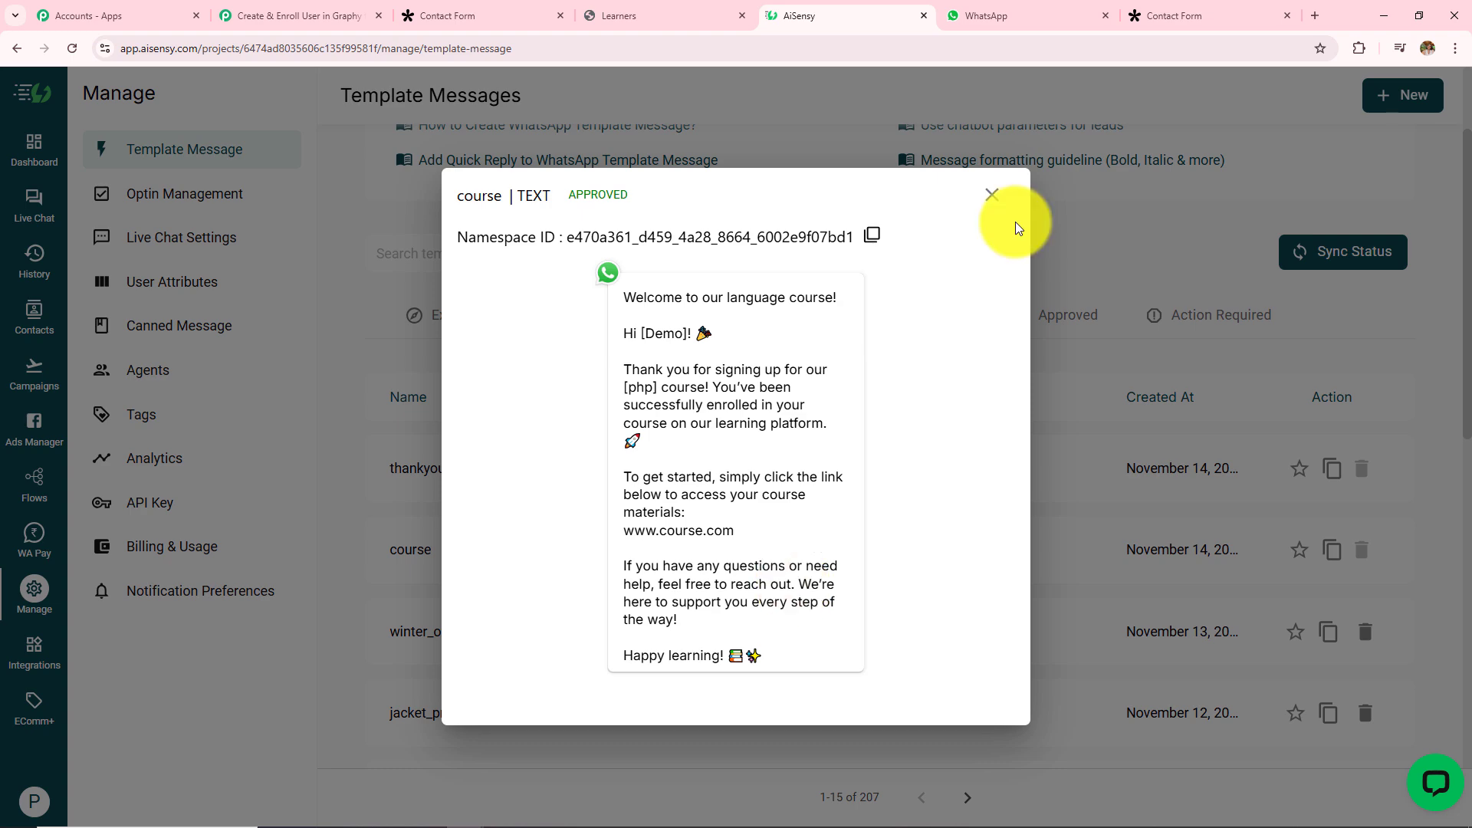
left_click(991, 195)
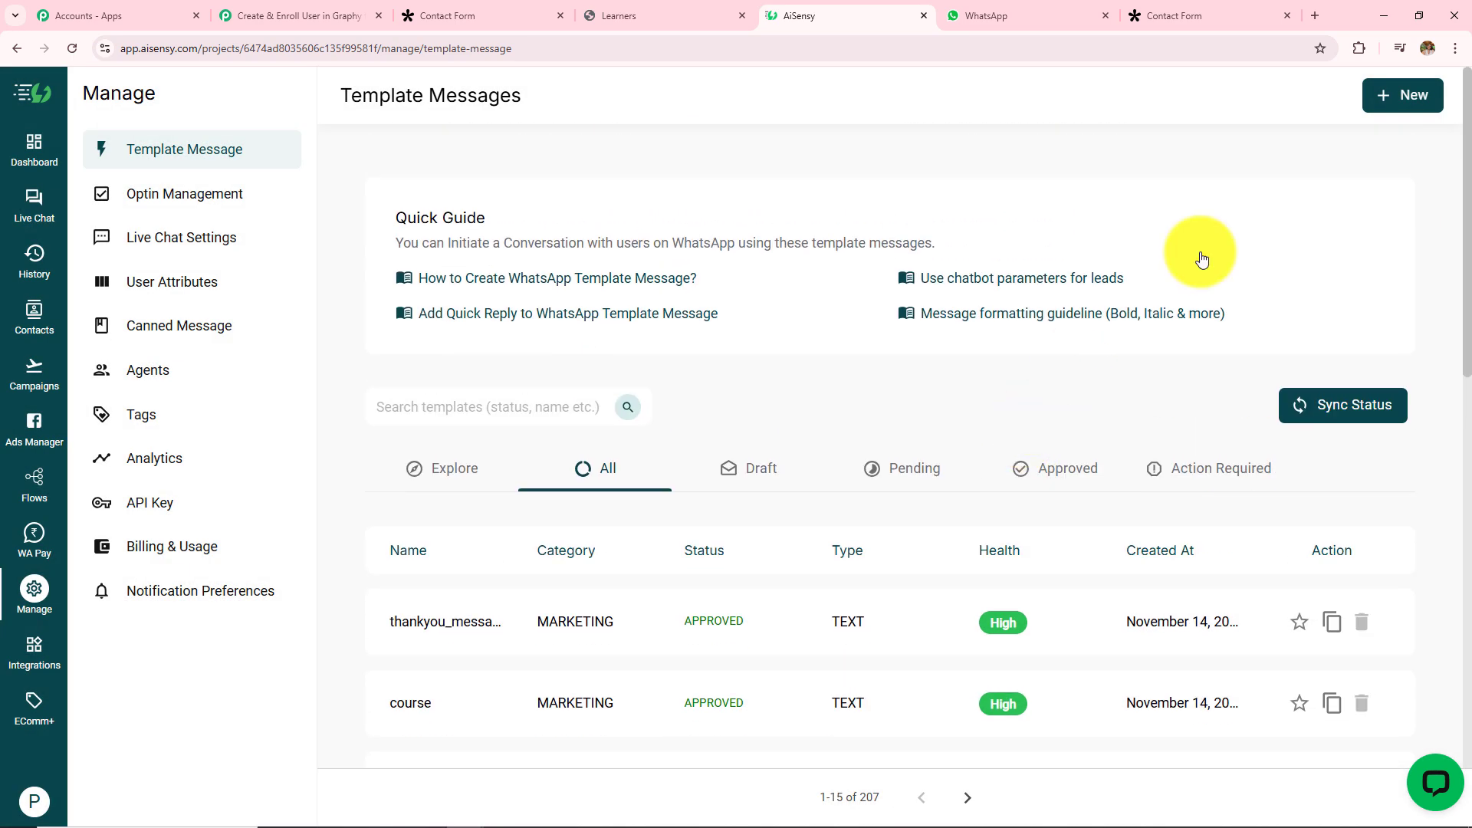
- Explore the new template message form with the MARKETING category, look through its type and content options, and leave without submitting
left_click(1401, 105)
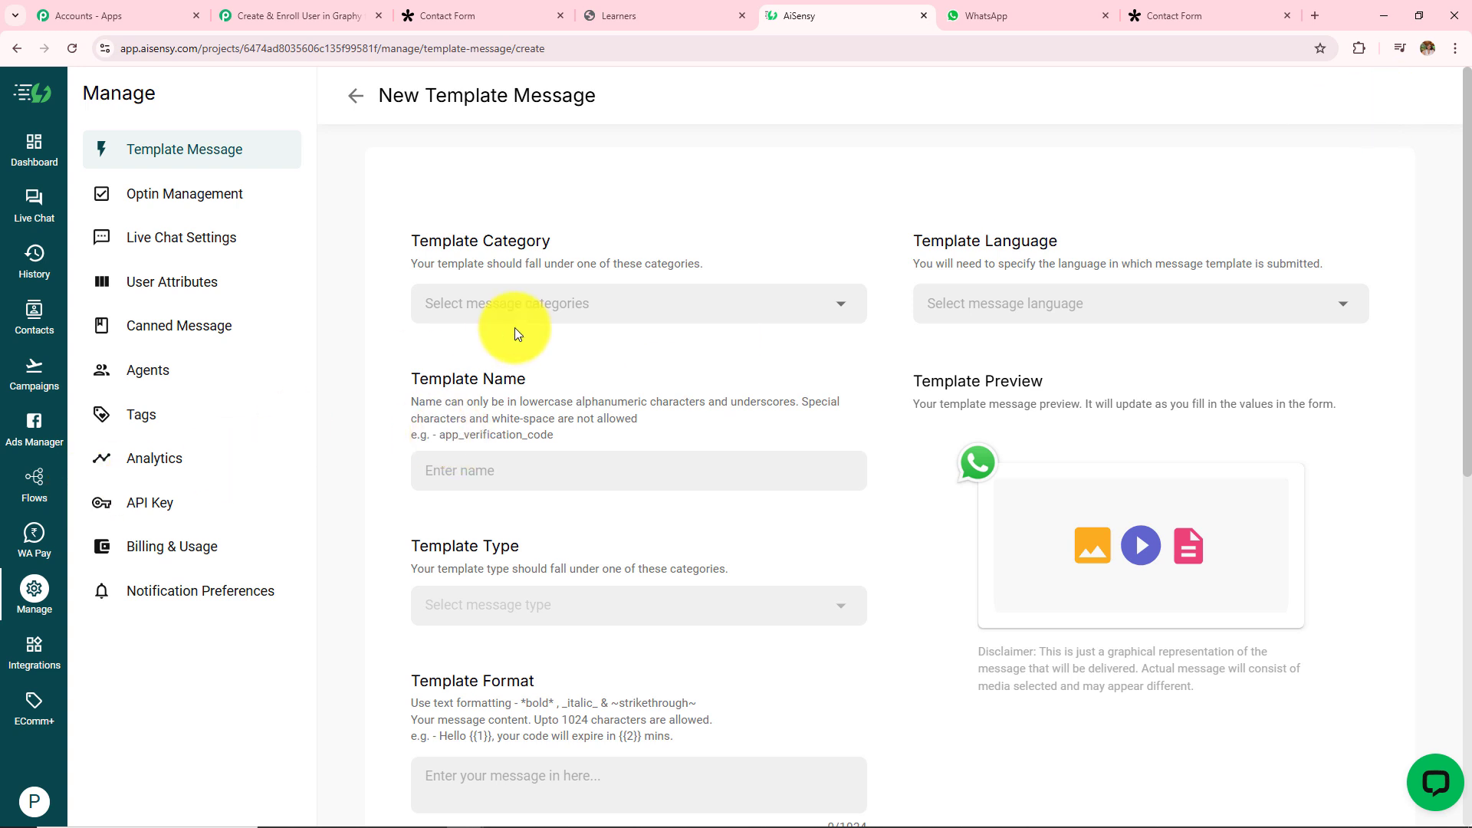
left_click(549, 304)
left_click(551, 387)
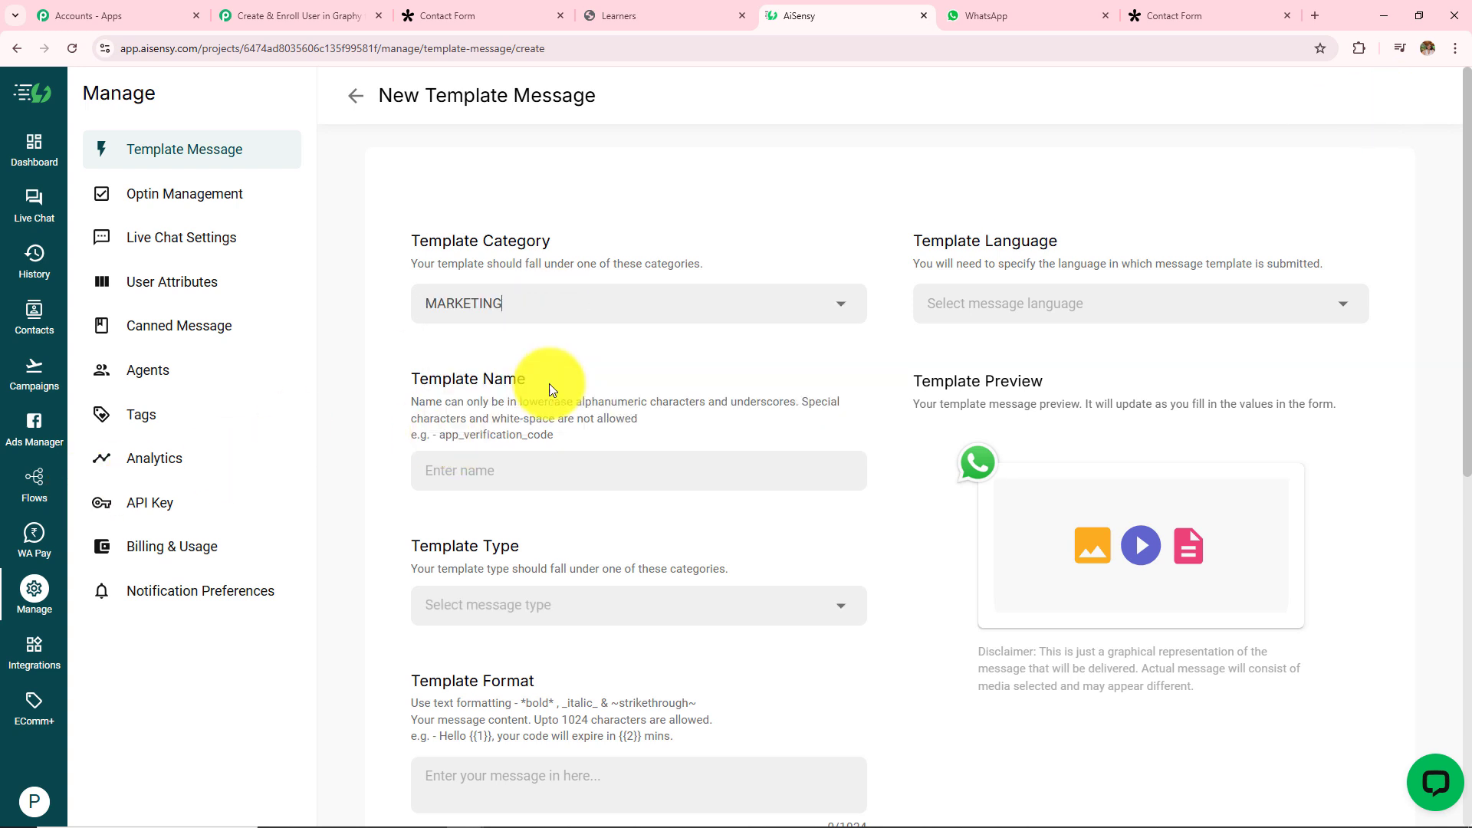
left_click(542, 470)
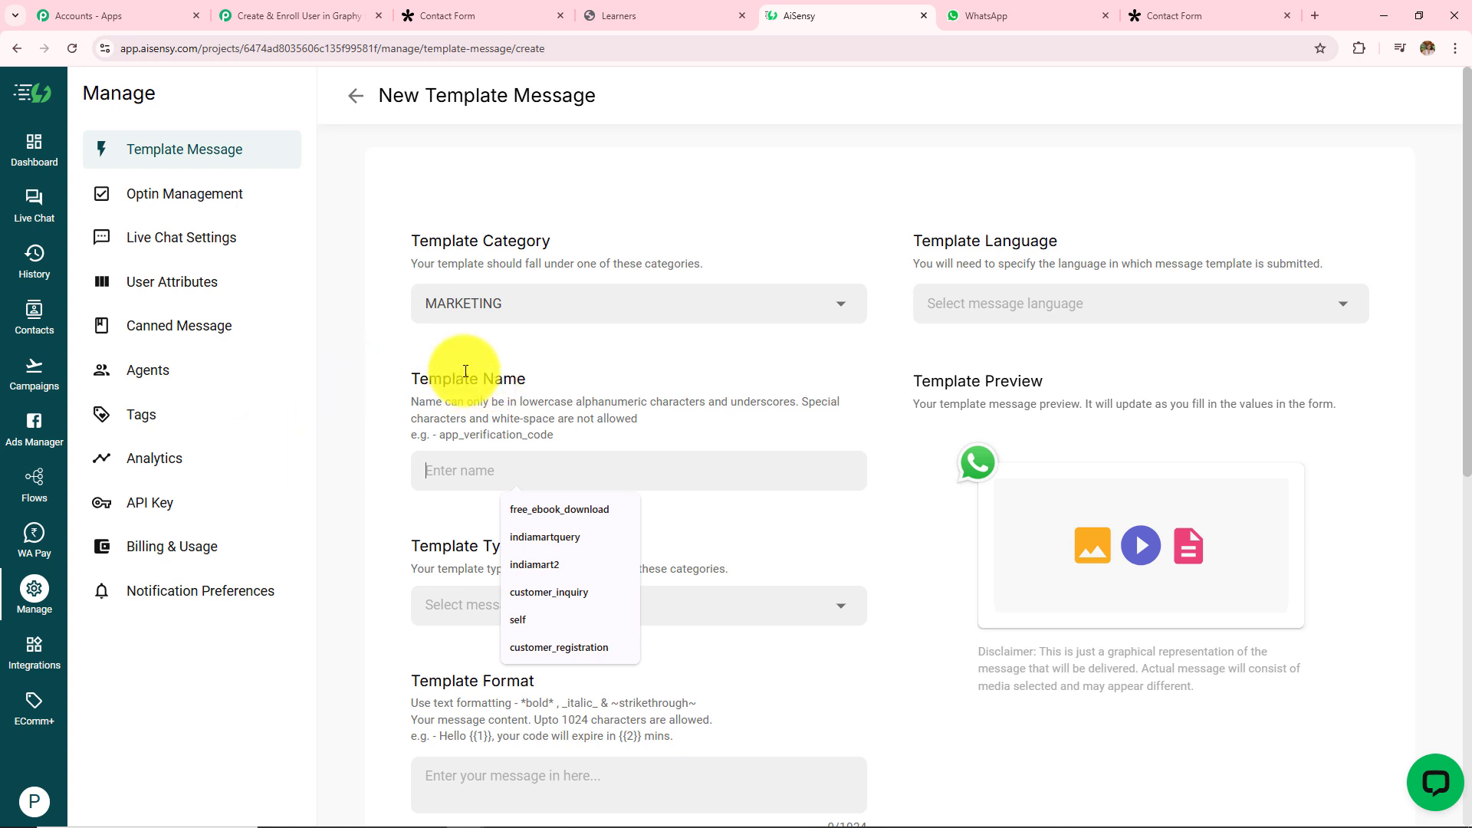
left_click(723, 160)
scroll(596, 416, "down", 3)
left_click(585, 374)
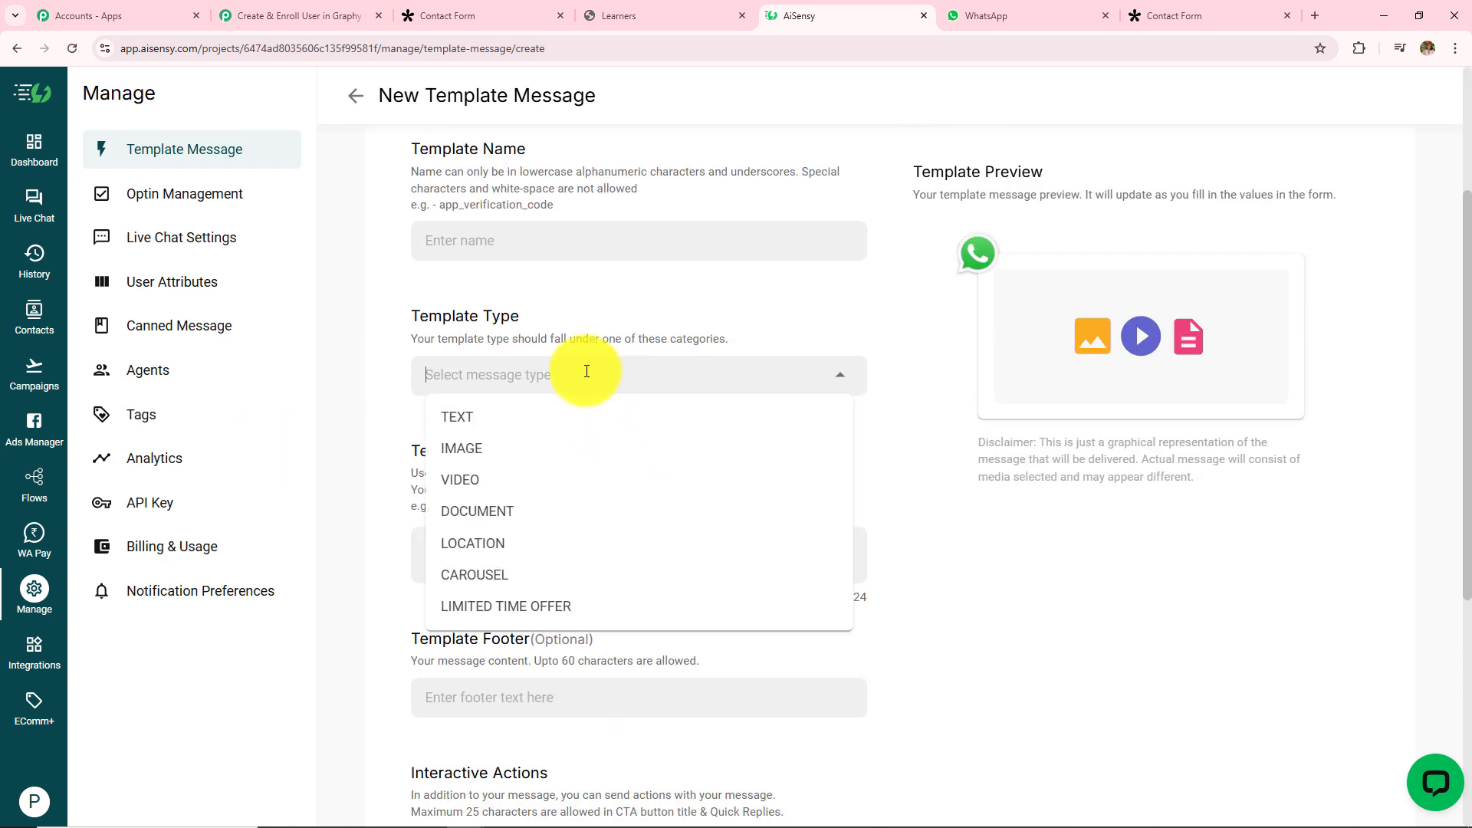
left_click(651, 288)
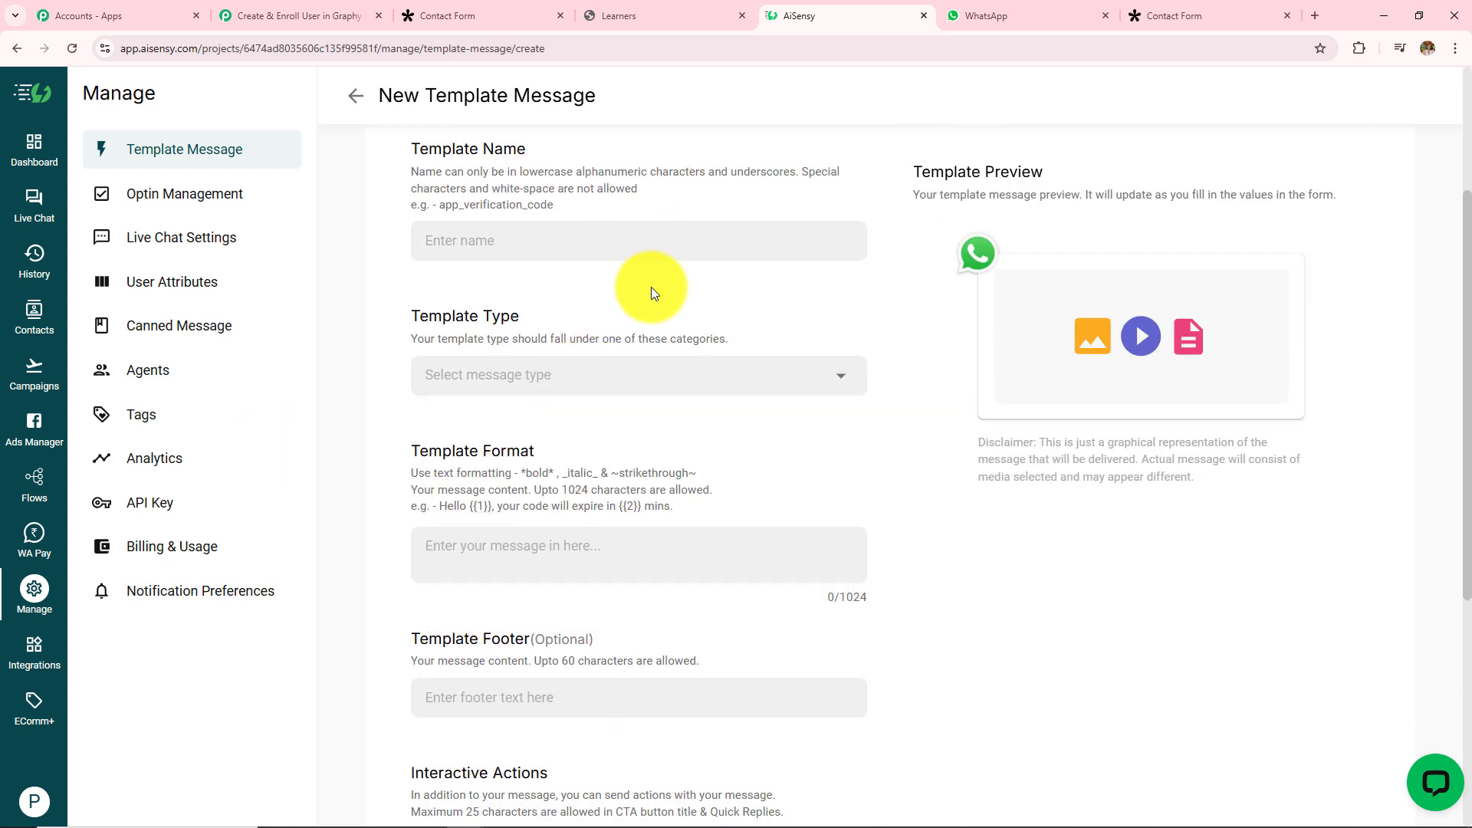
scroll(576, 560, "down", 3)
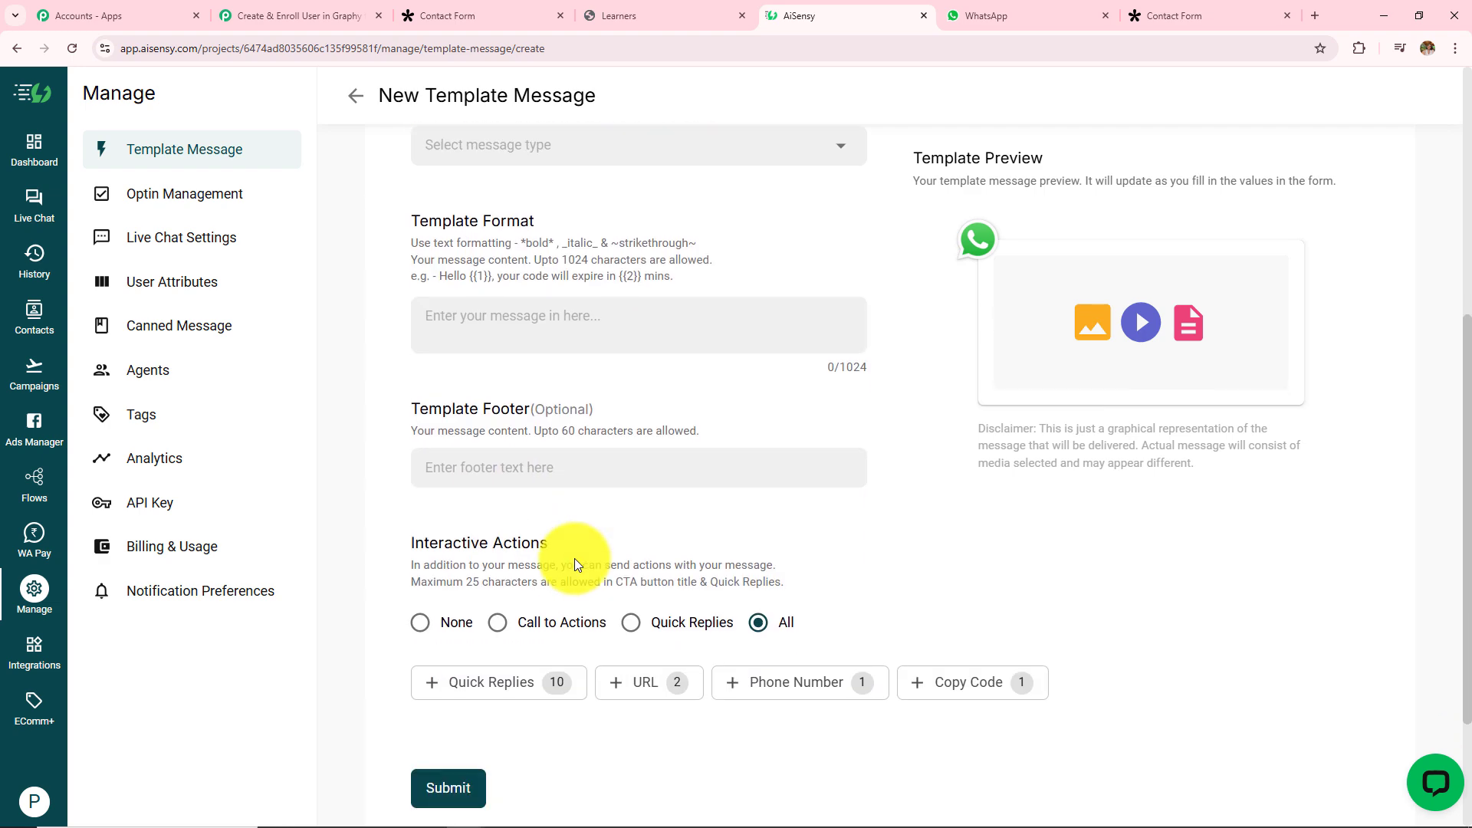
scroll(573, 558, "up", 6)
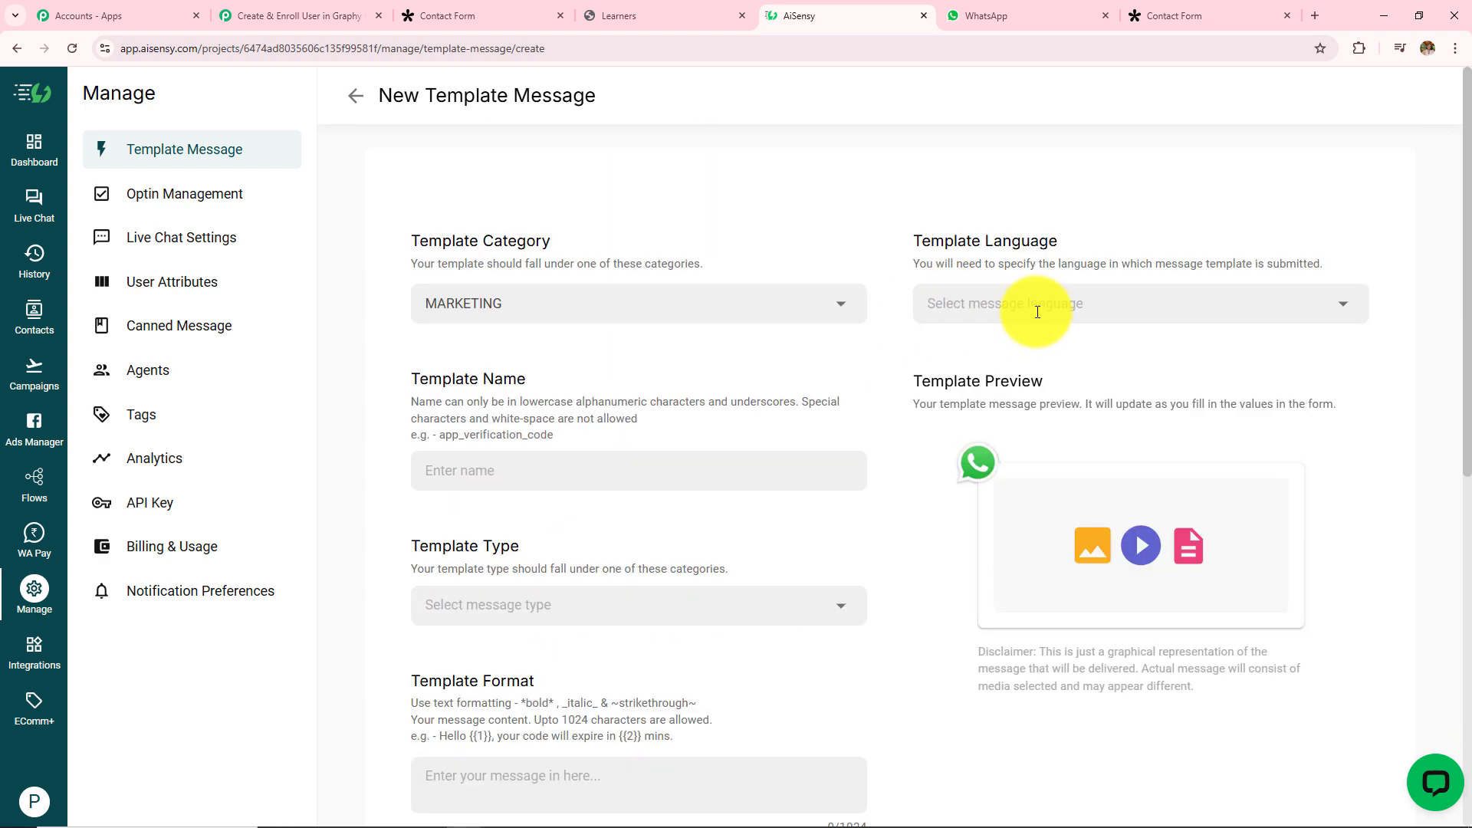
scroll(729, 450, "down", 5)
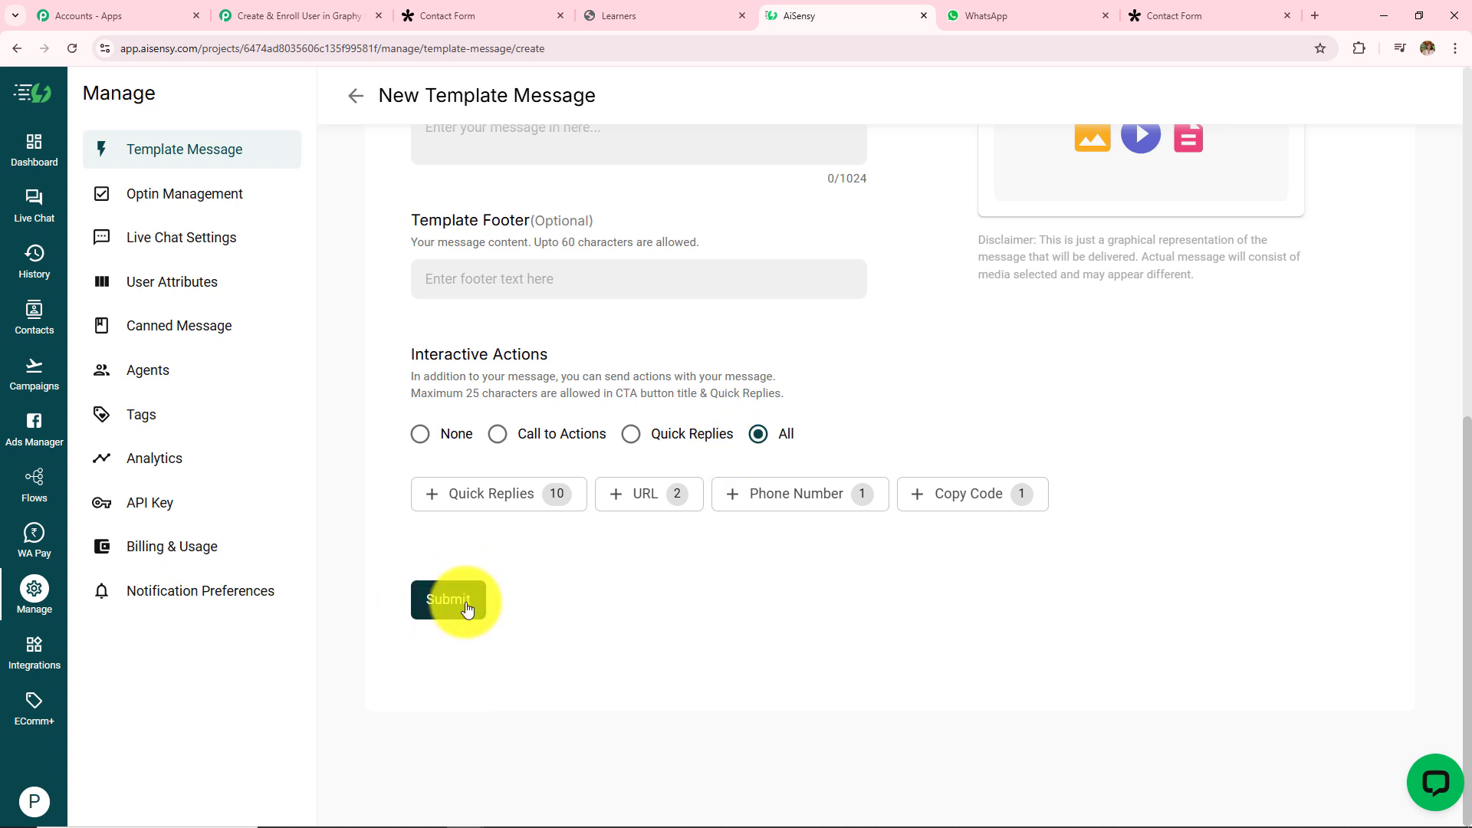
left_click(12, 54)
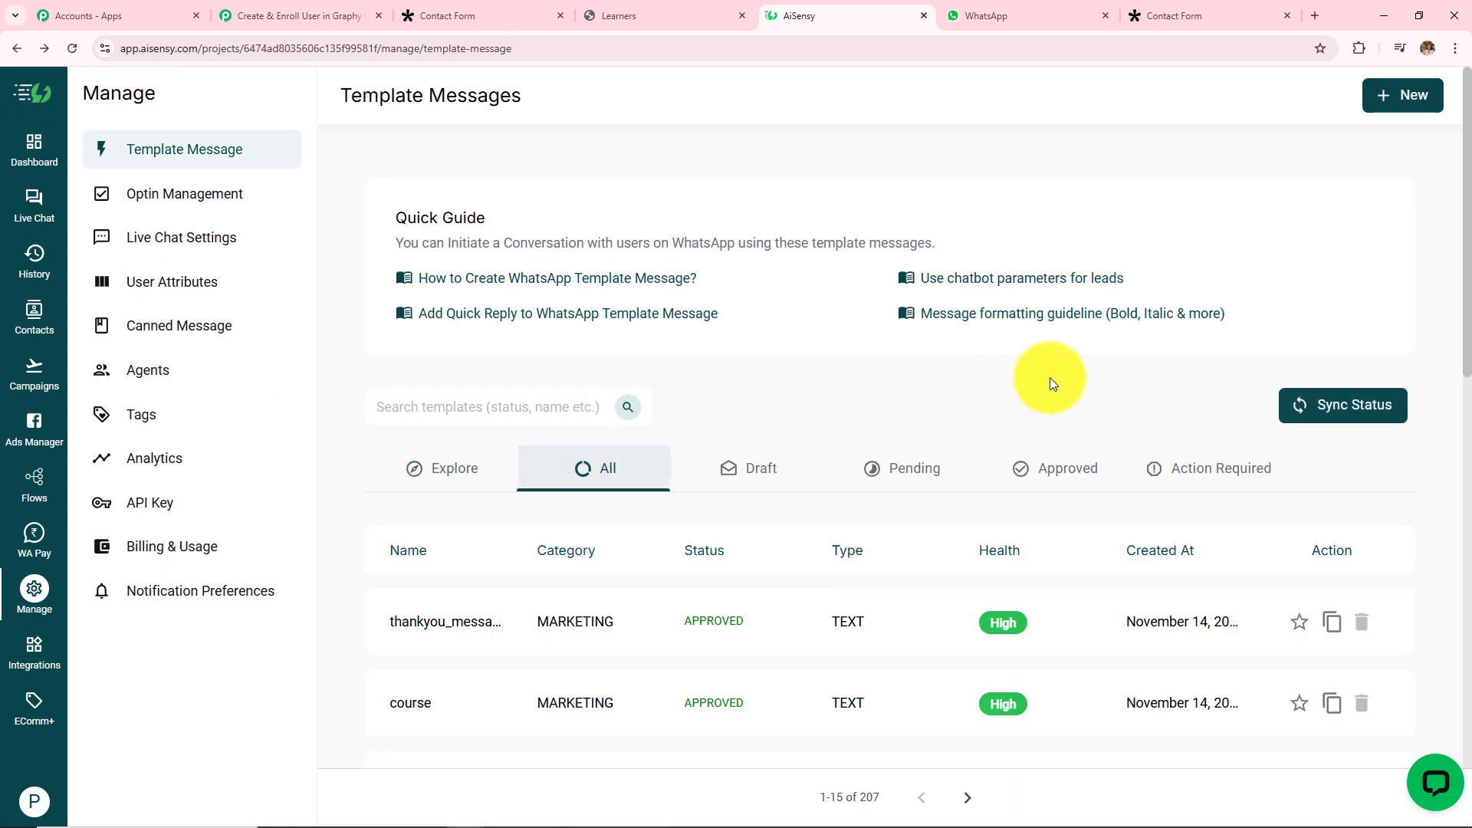
- Check the Campaign Name field in Pabbly Connect, then open the course campaign in AiSensy and examine its message
left_click(344, 14)
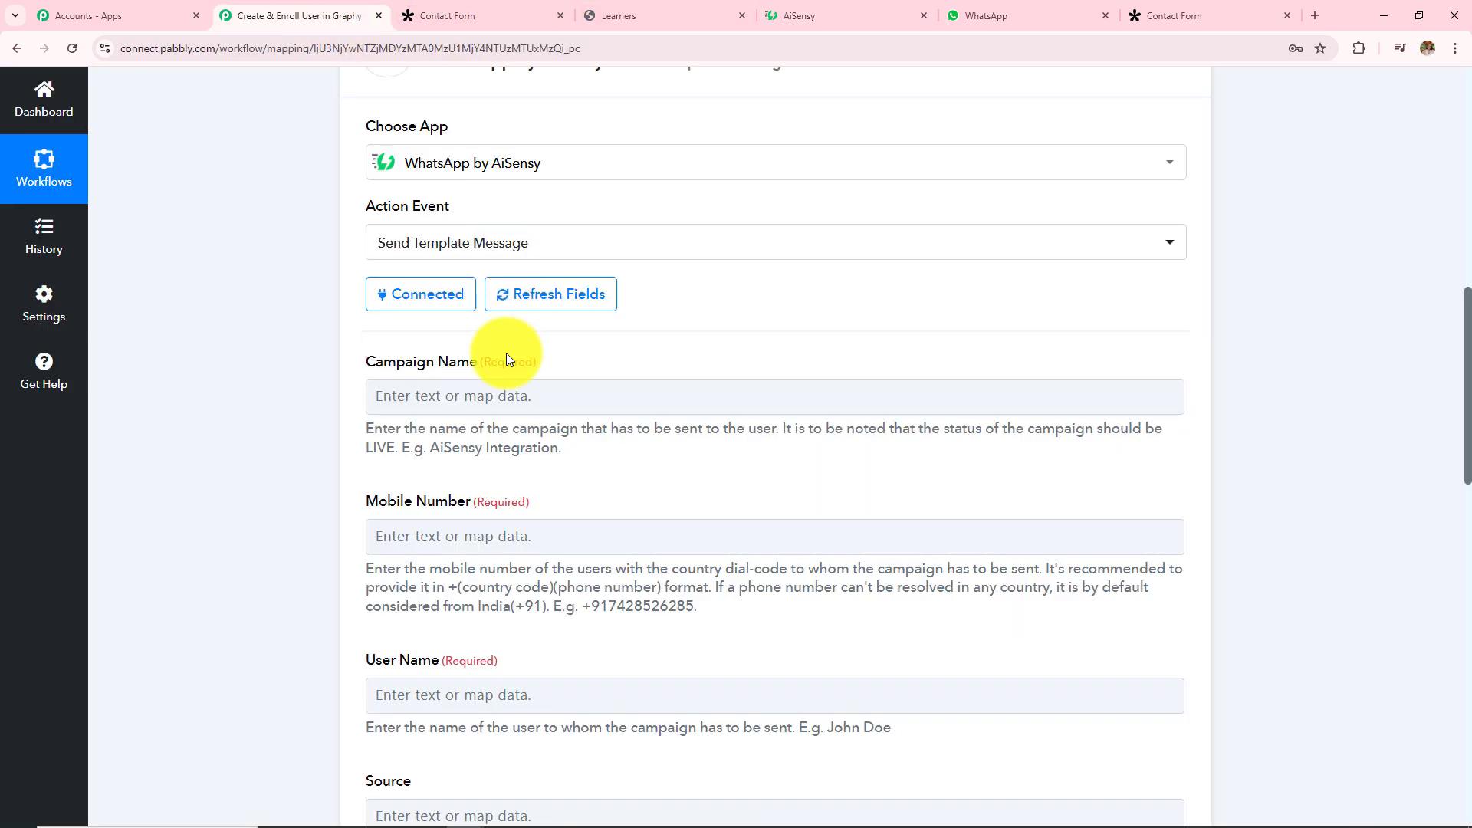
left_click(819, 14)
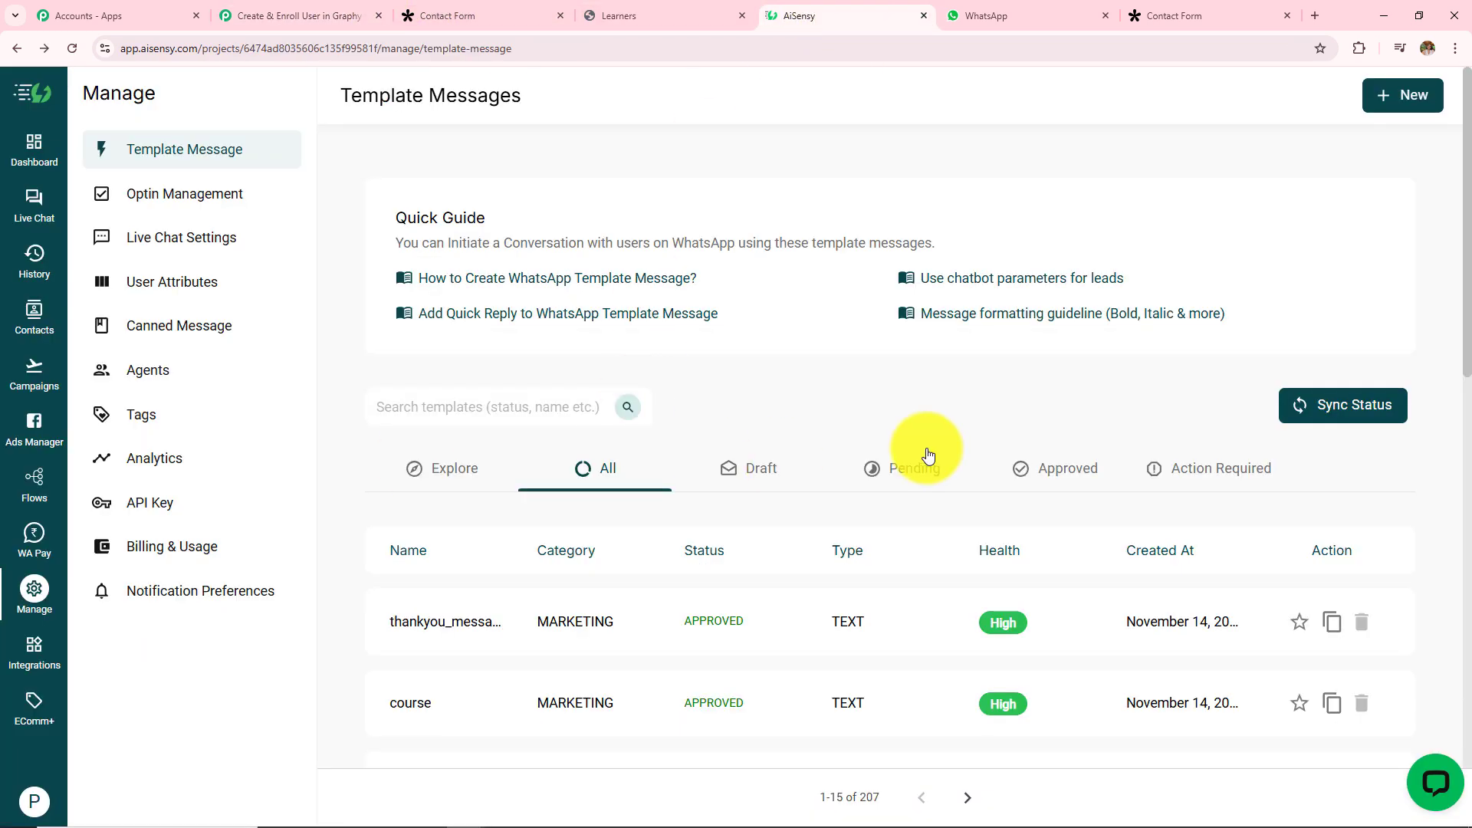
left_click(27, 371)
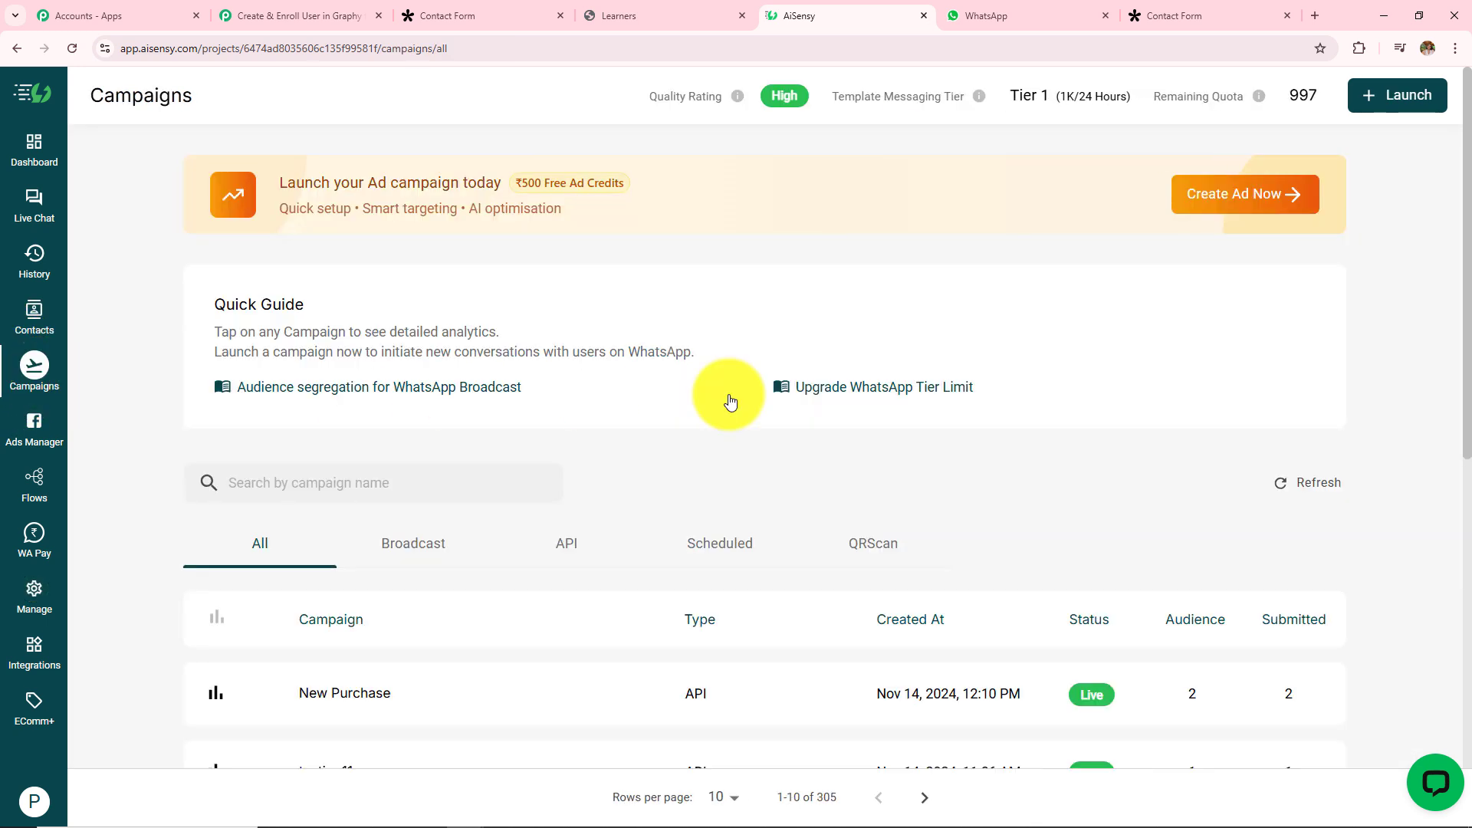
scroll(914, 506, "down", 3)
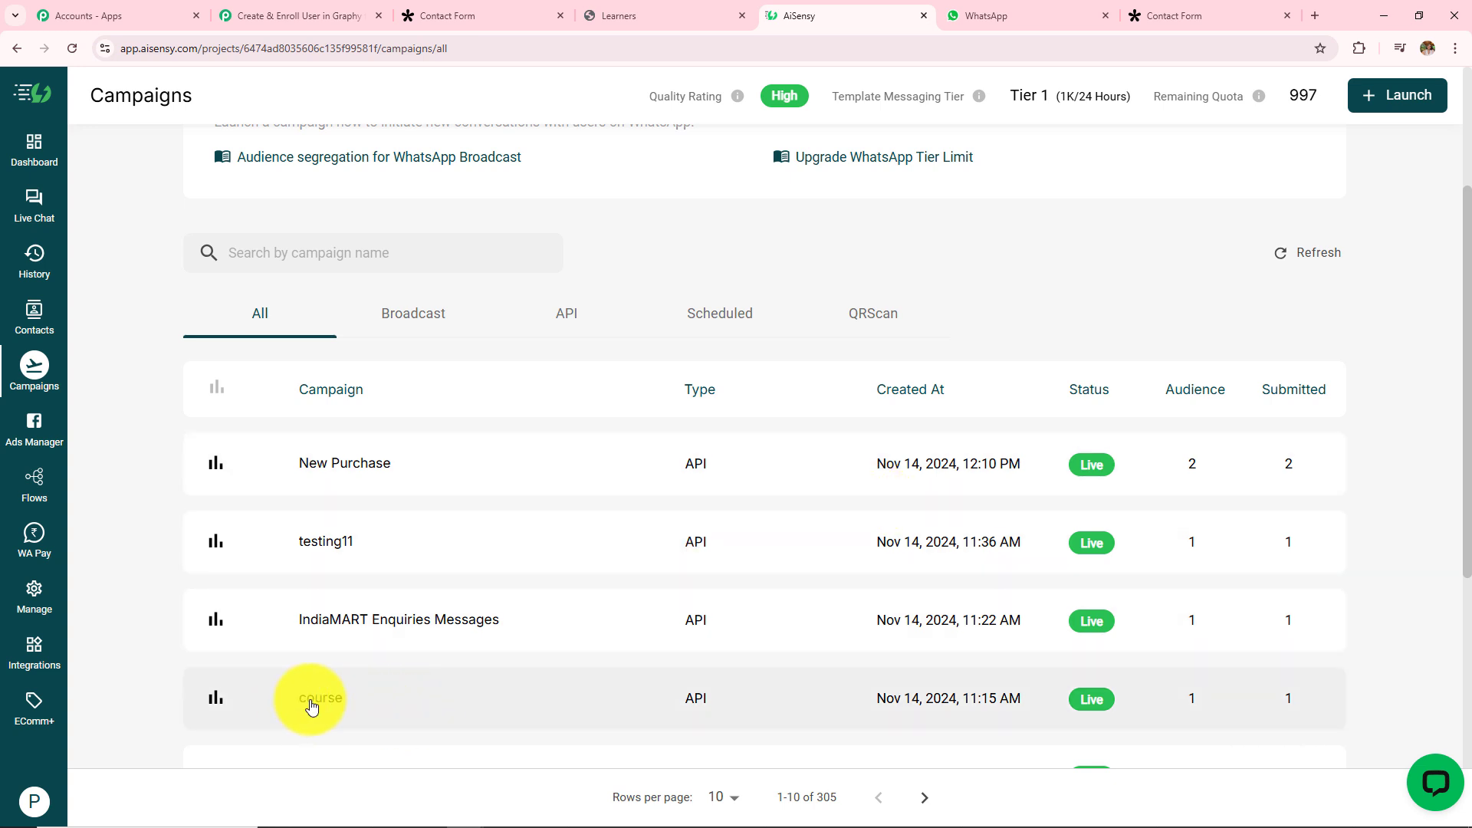
left_click(311, 702)
key("alt+Left")
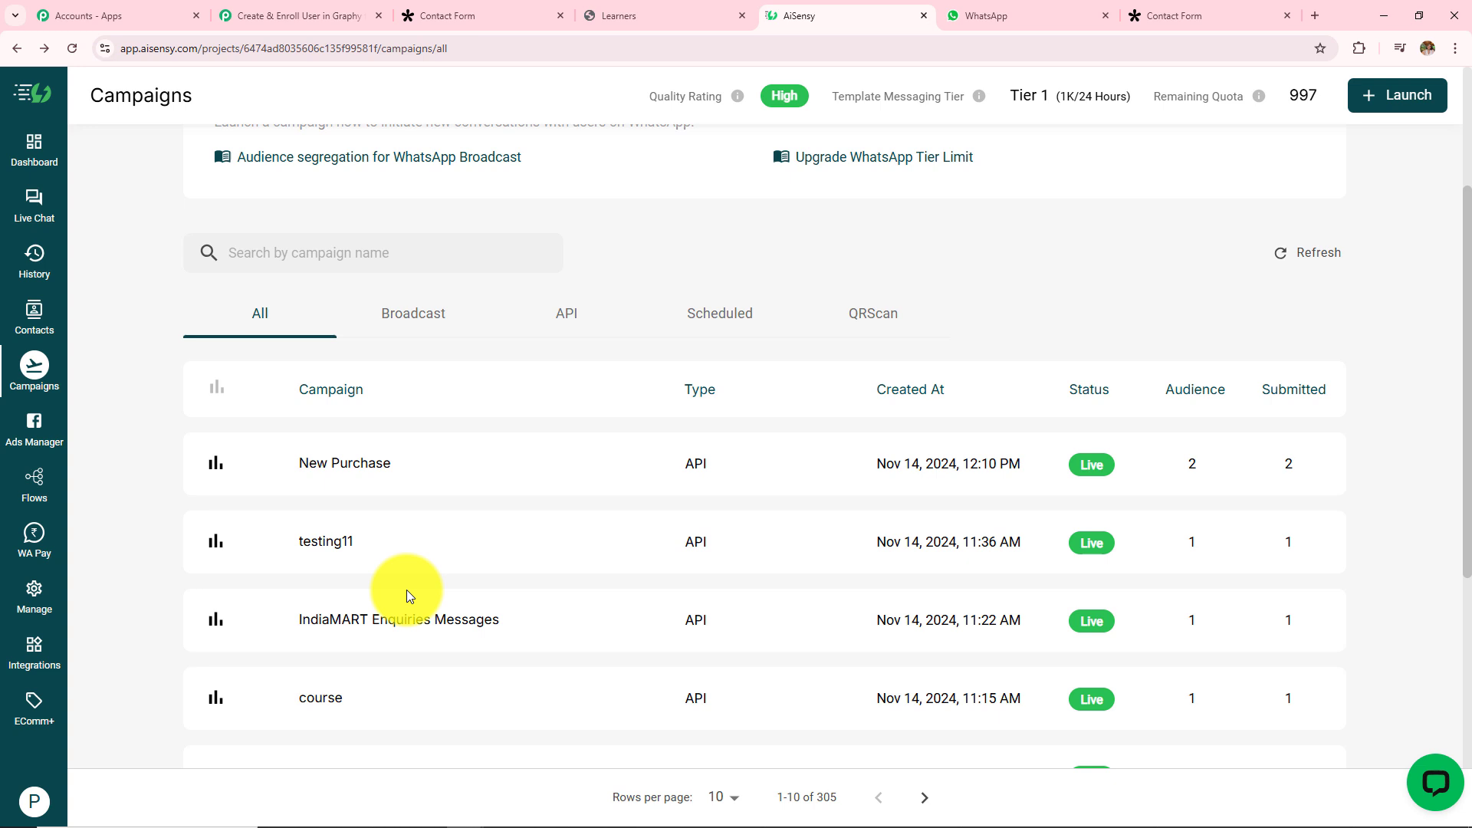
left_click(331, 681)
scroll(331, 681, "down", 3)
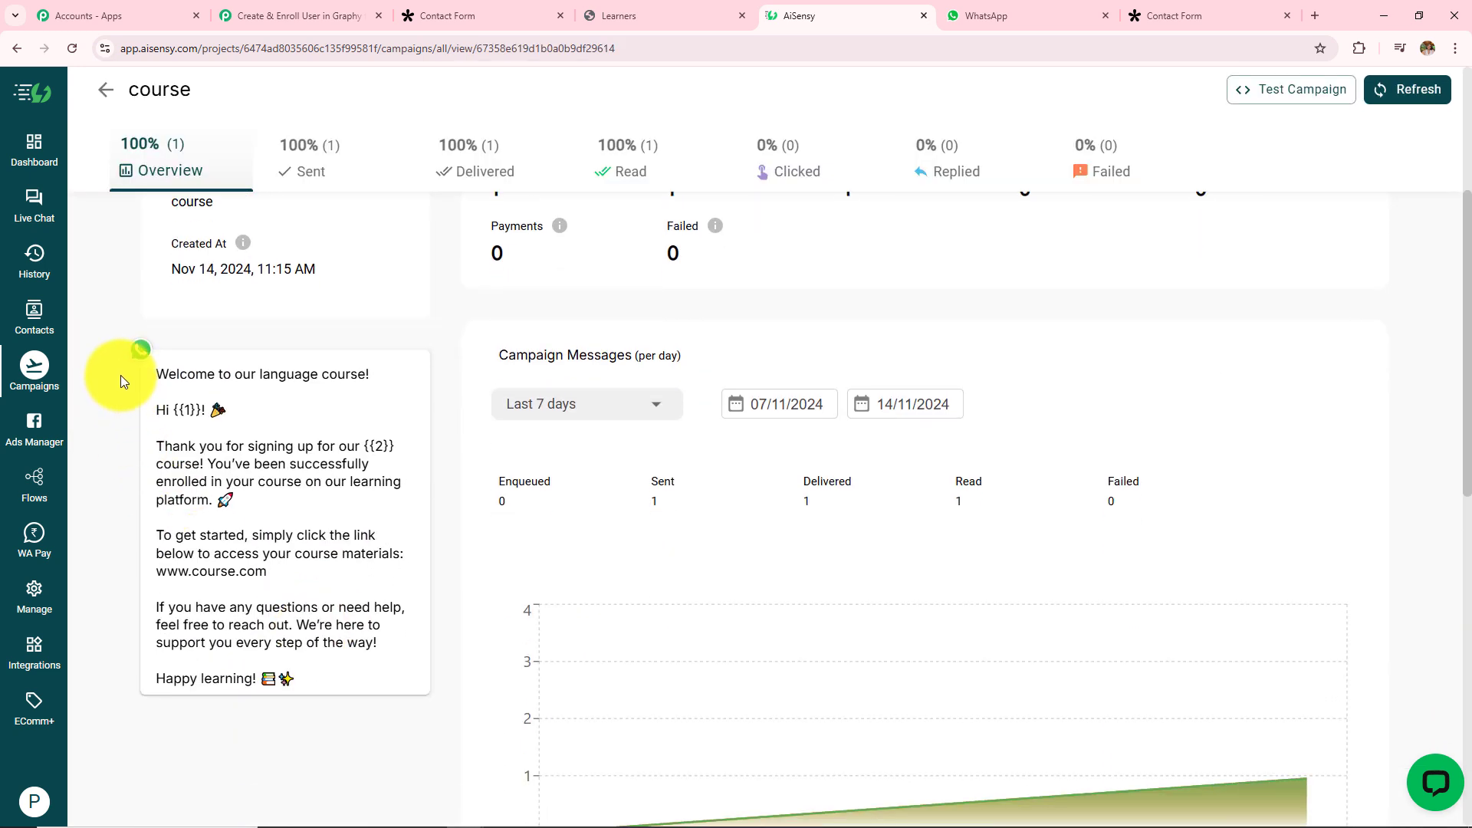
- Review the course campaign's message and return to the campaigns list
left_click_drag(153, 374, 332, 733)
left_click(351, 753)
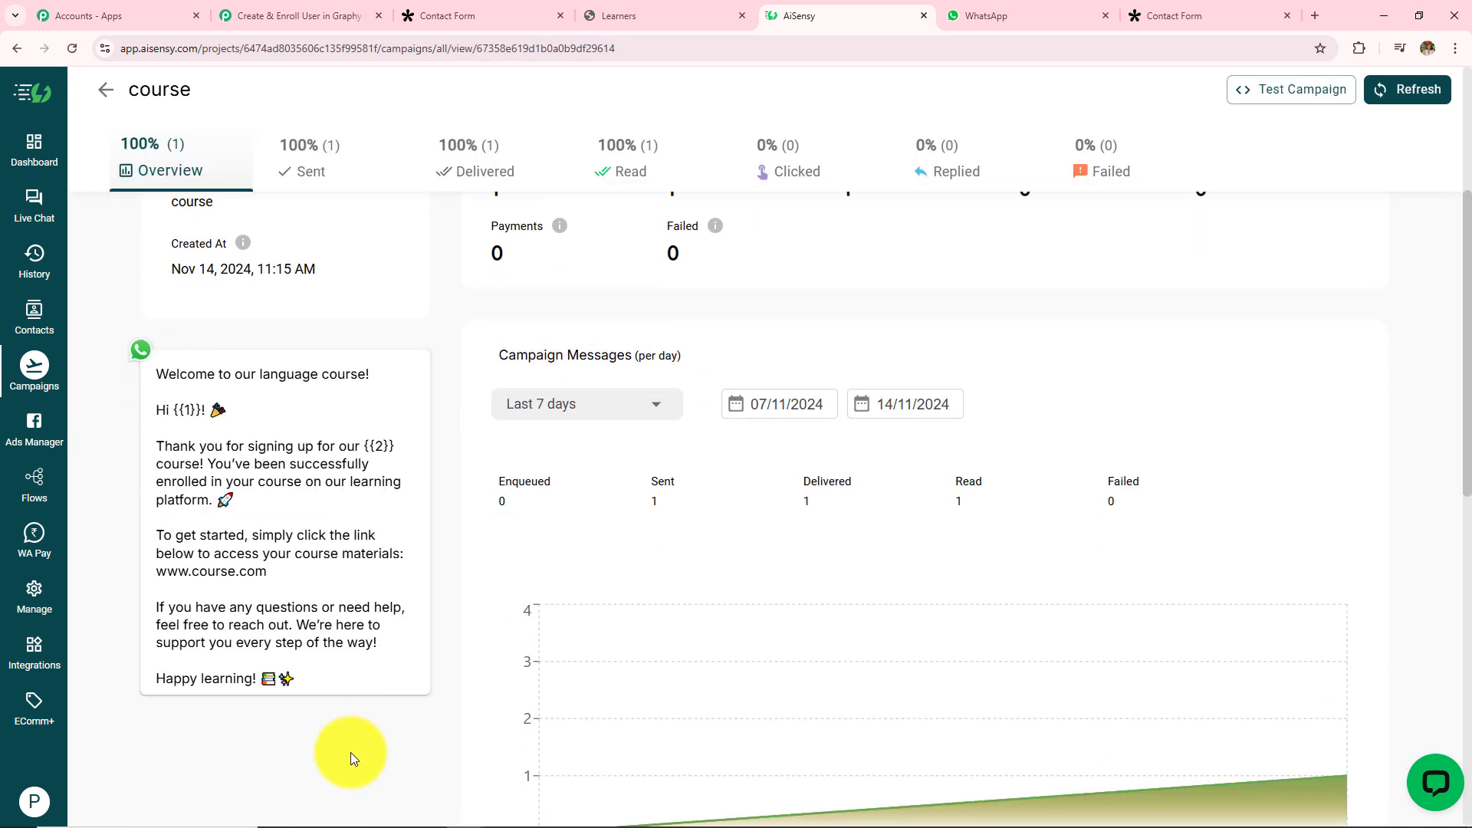
scroll(351, 753, "up", 4)
left_click(16, 50)
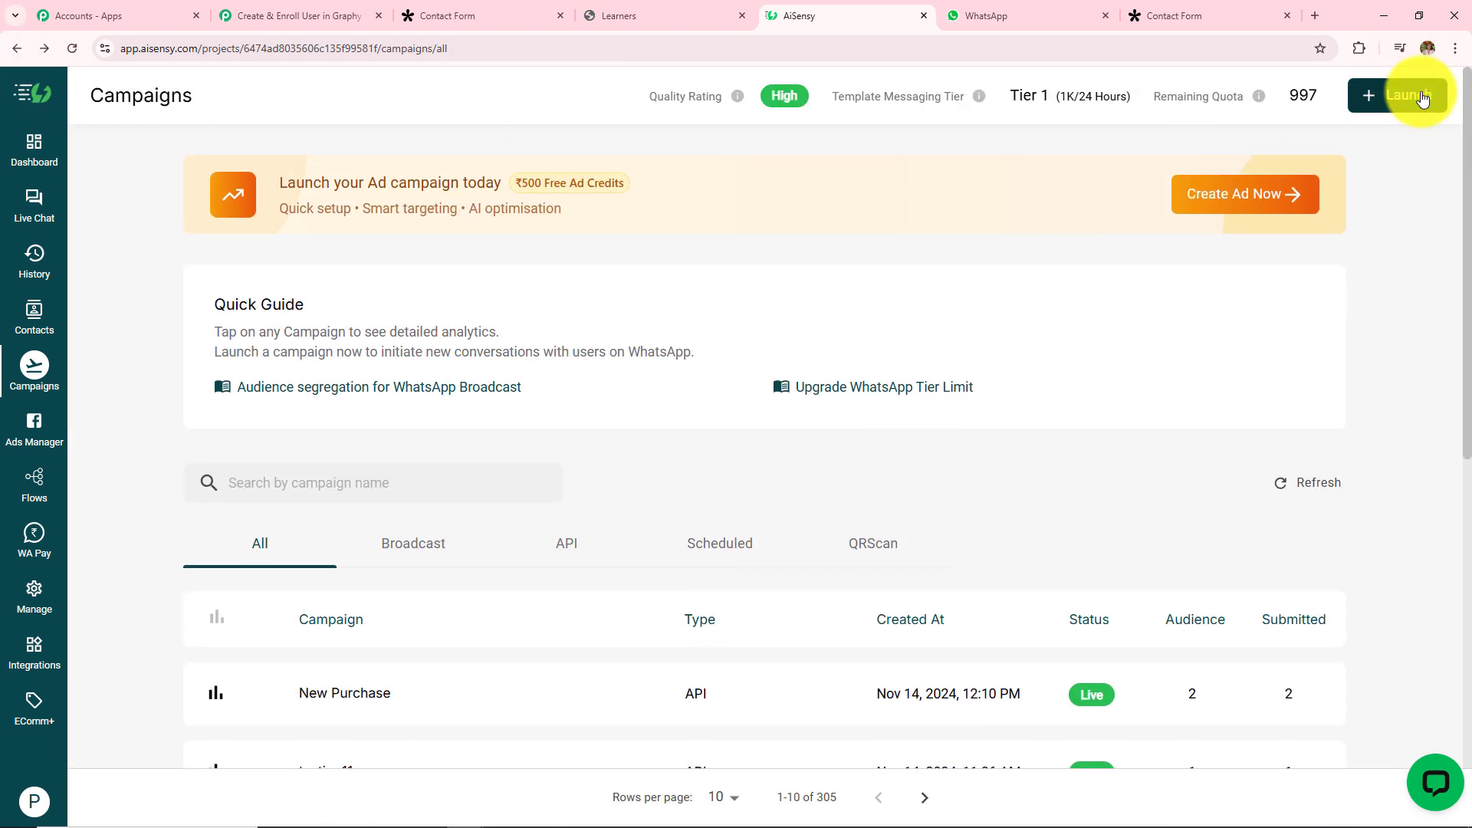
- Try out a new API Campaign with the course template selected, without naming it or setting it live
left_click(1412, 94)
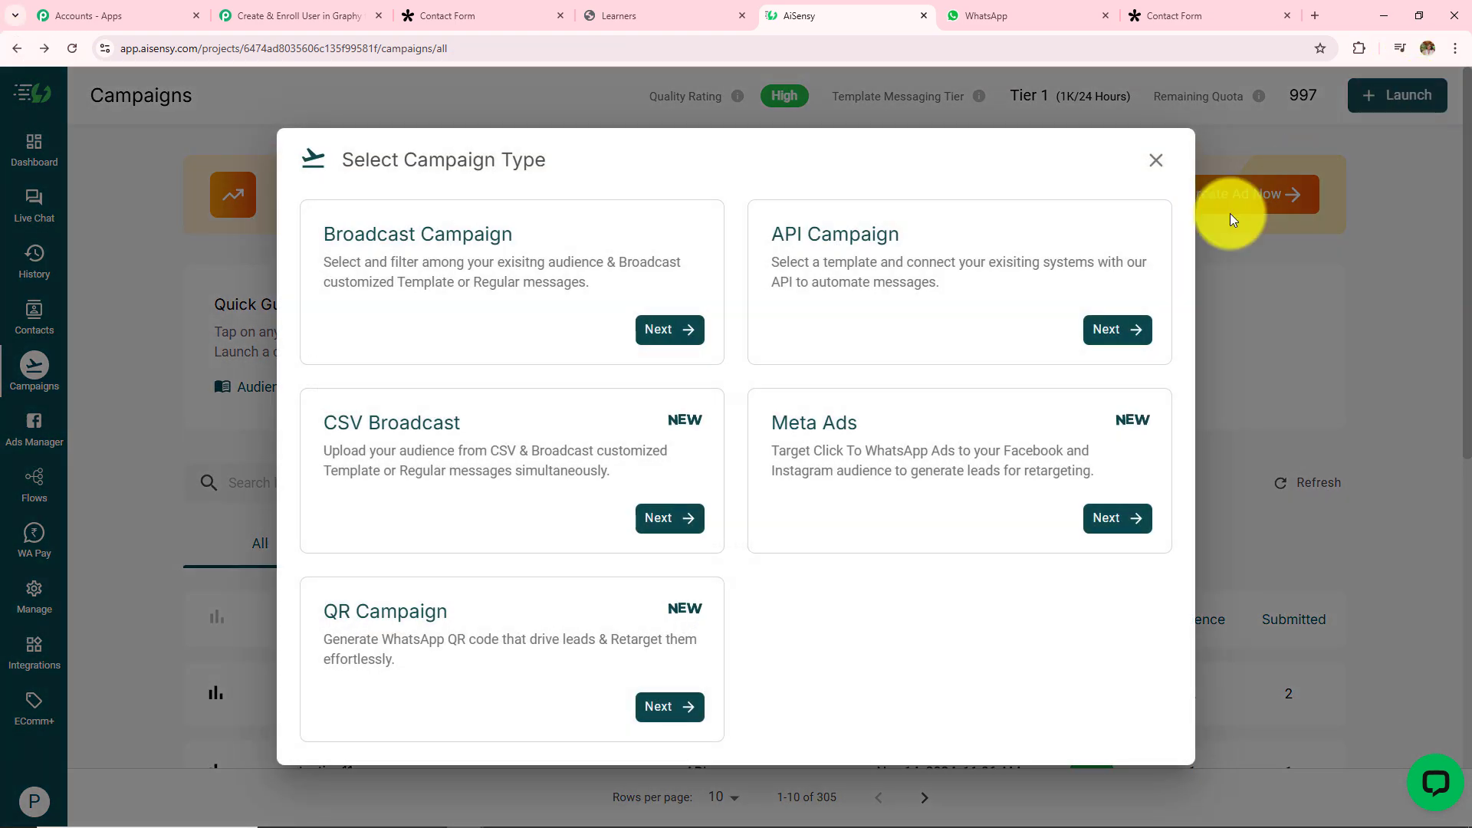
left_click(1106, 331)
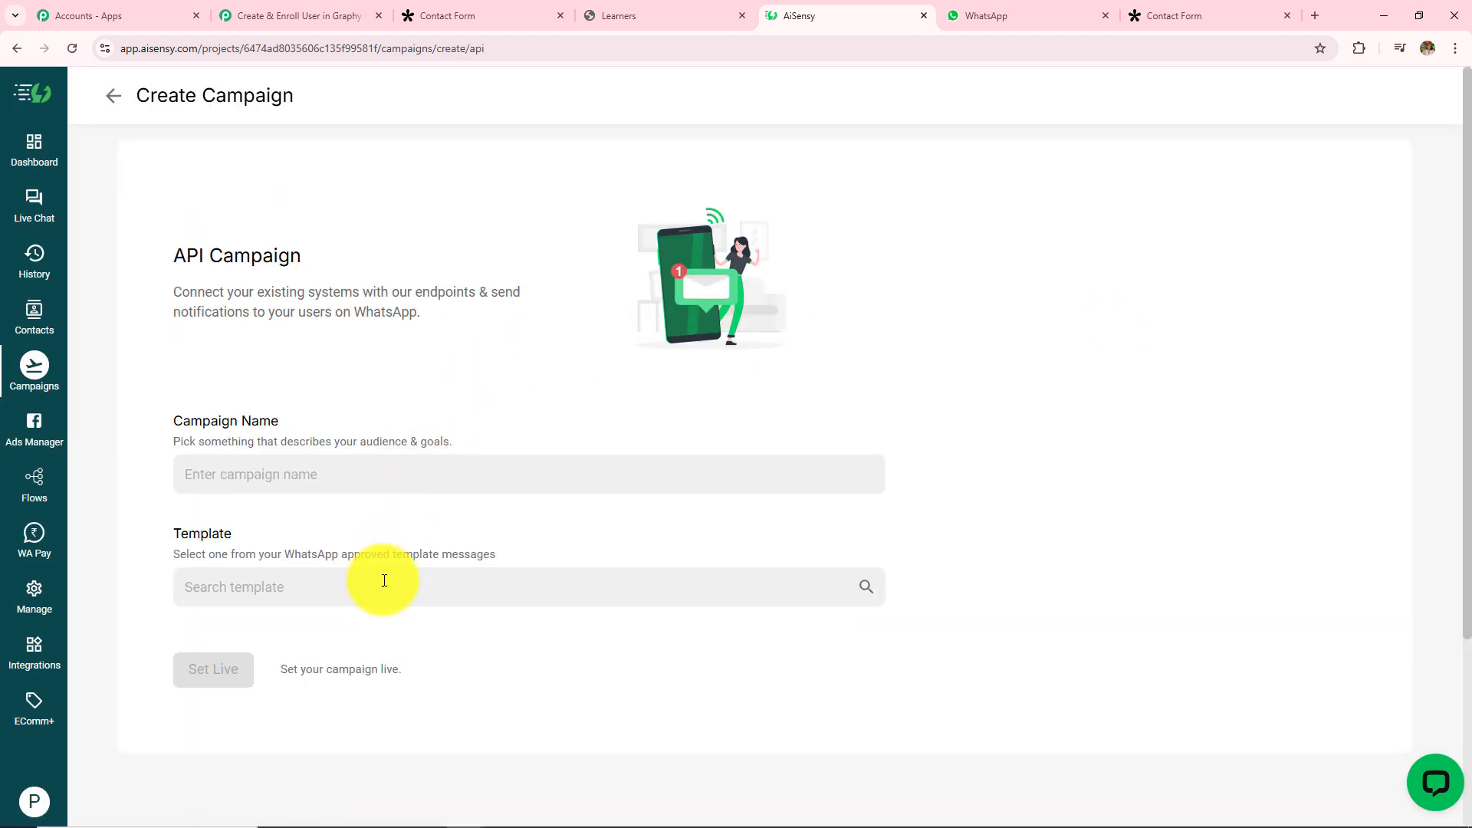
left_click(381, 594)
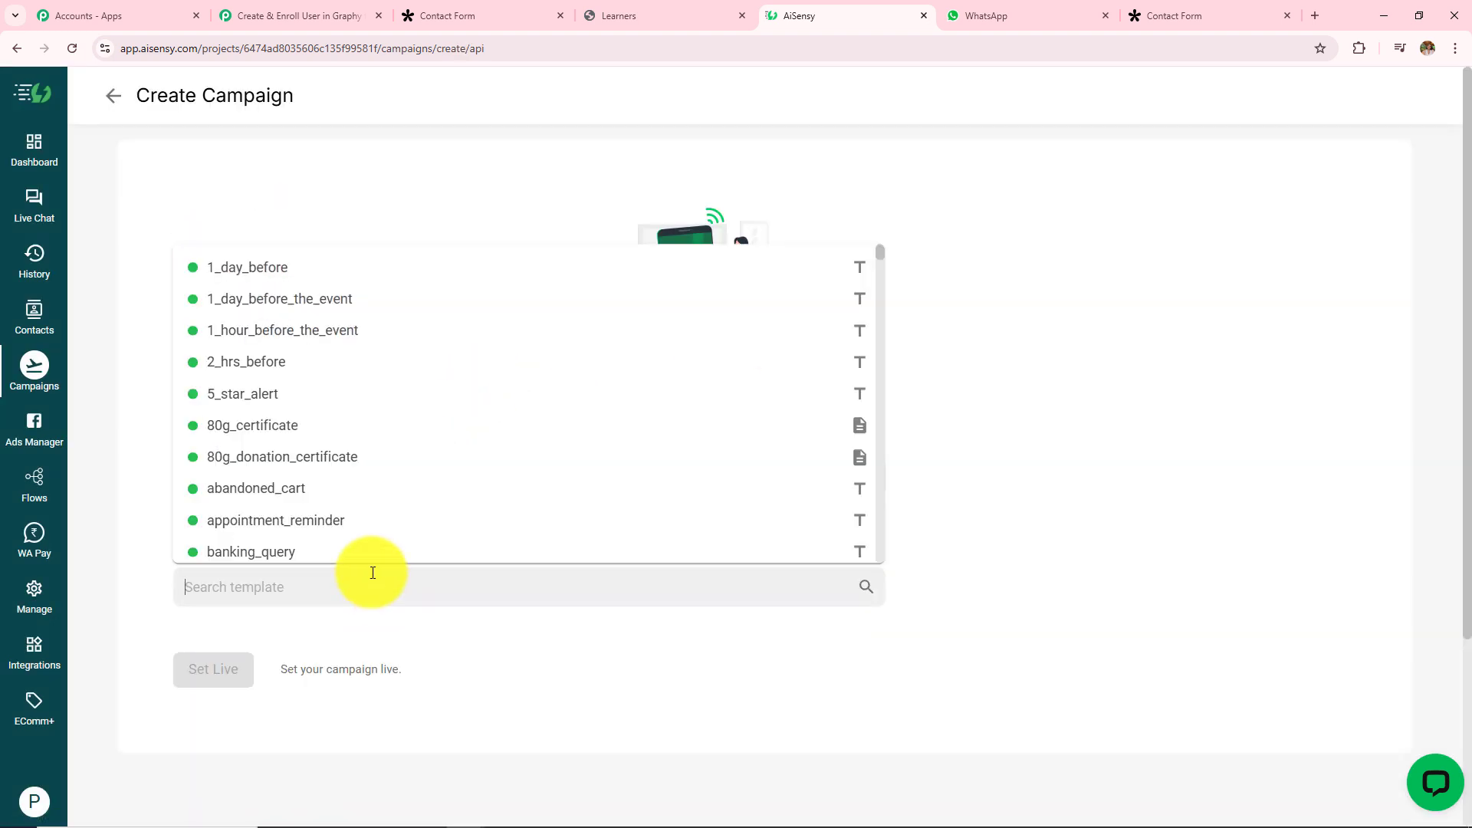
type("cour")
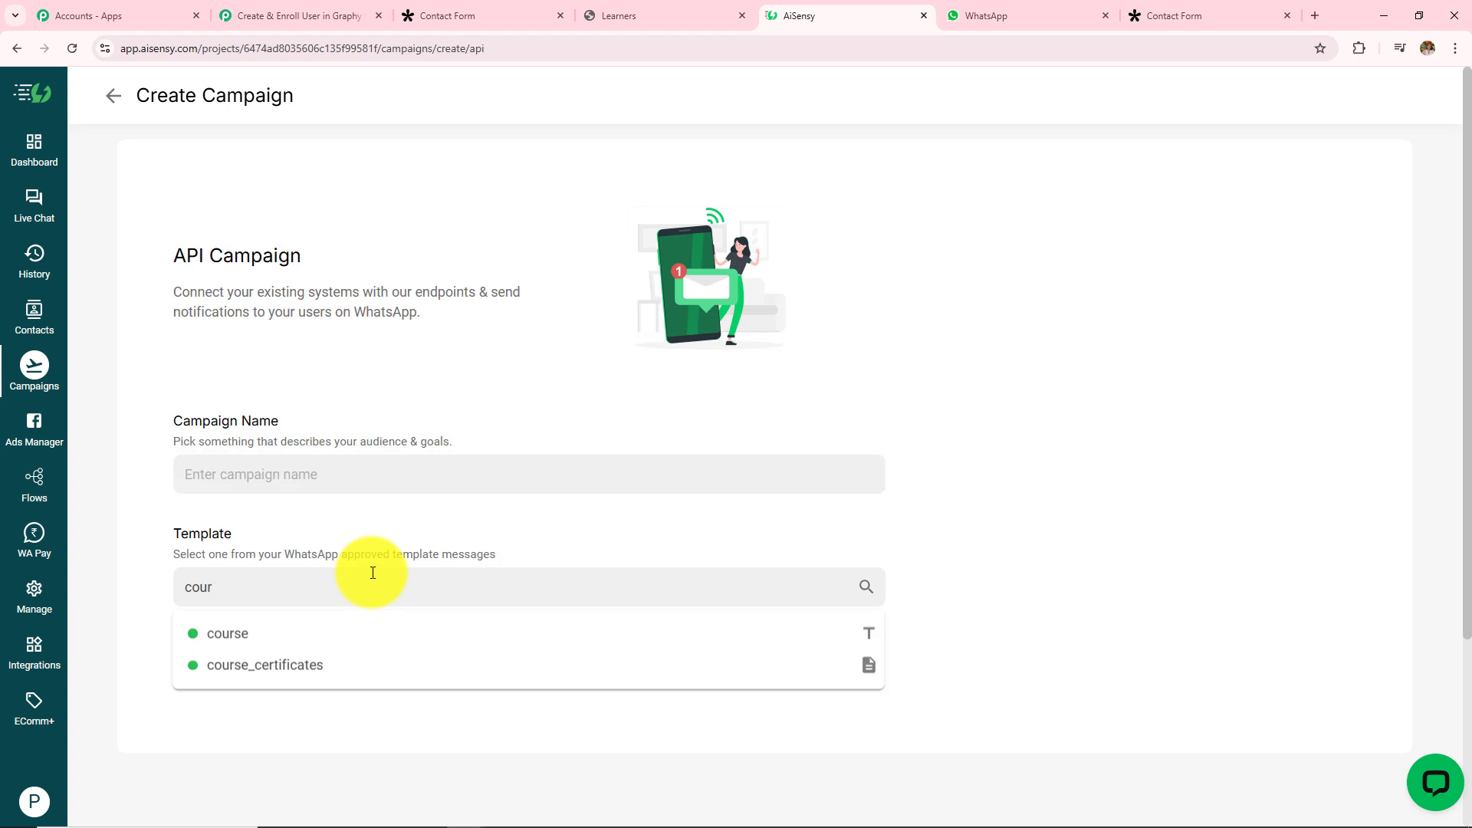
left_click(238, 636)
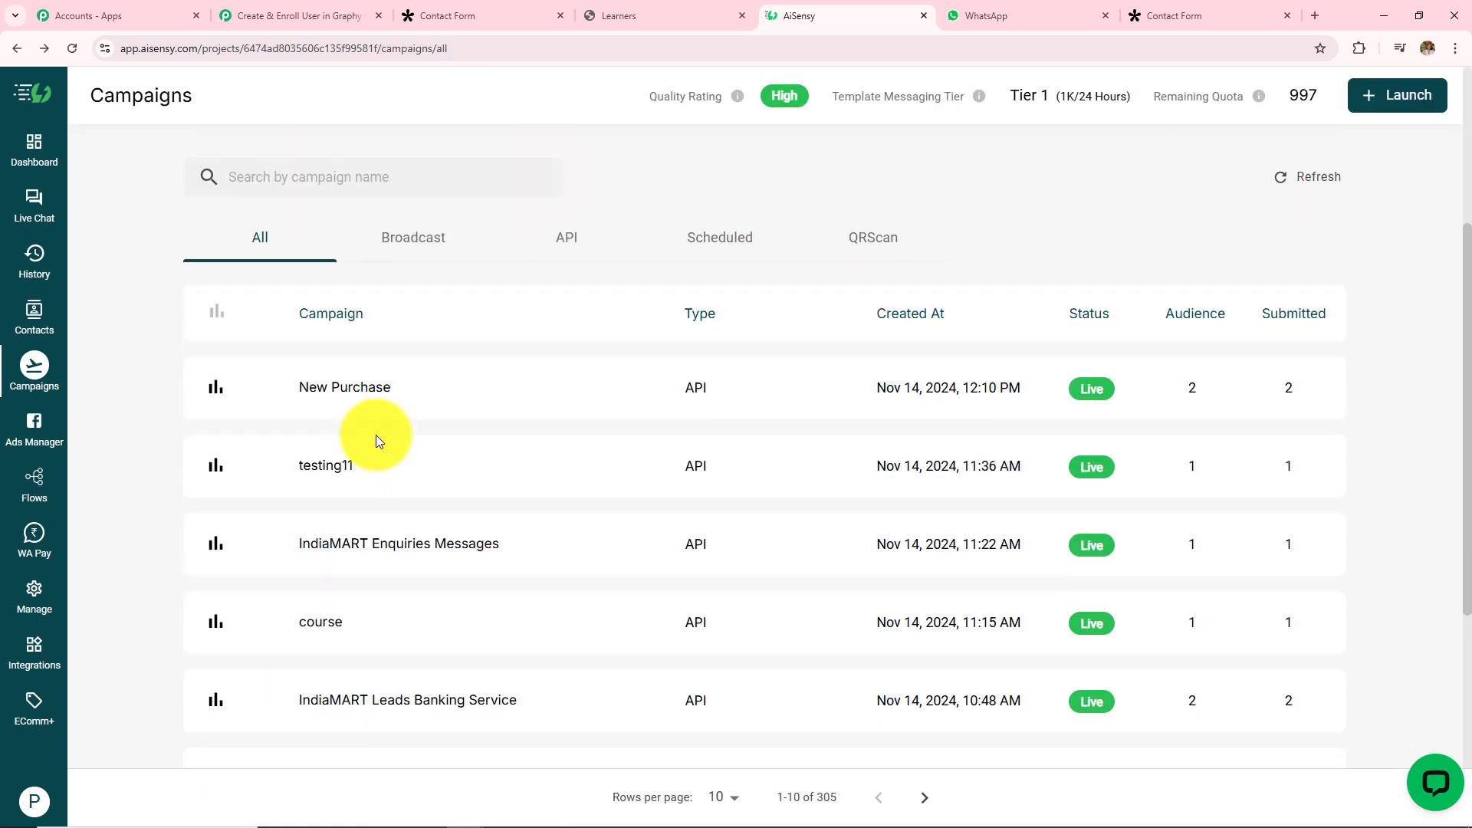
- Copy the name of the live course campaign from AiSensy into the Campaign Name field in Pabbly Connect
left_click(336, 638)
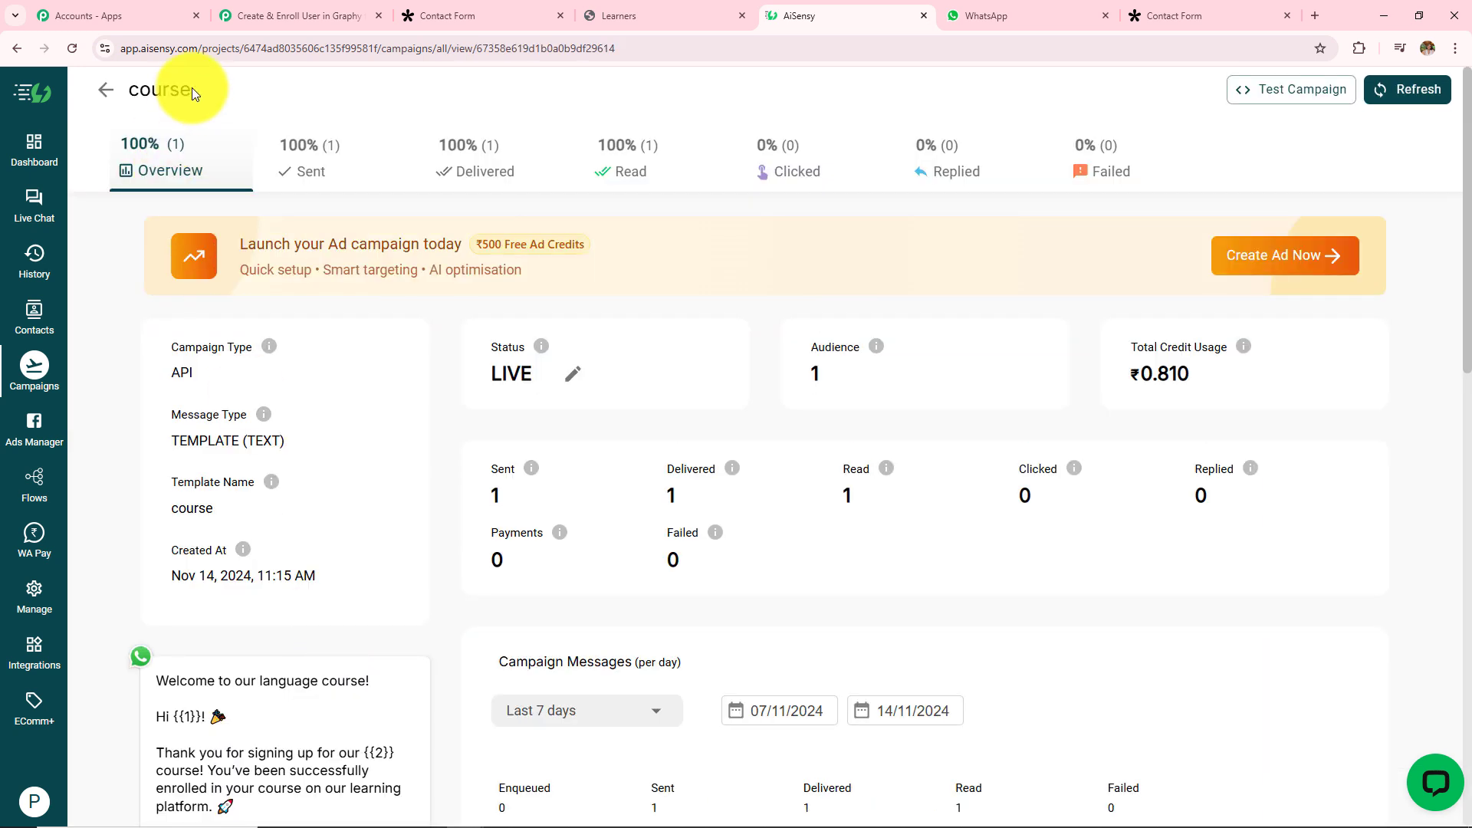
left_click_drag(190, 90, 135, 93)
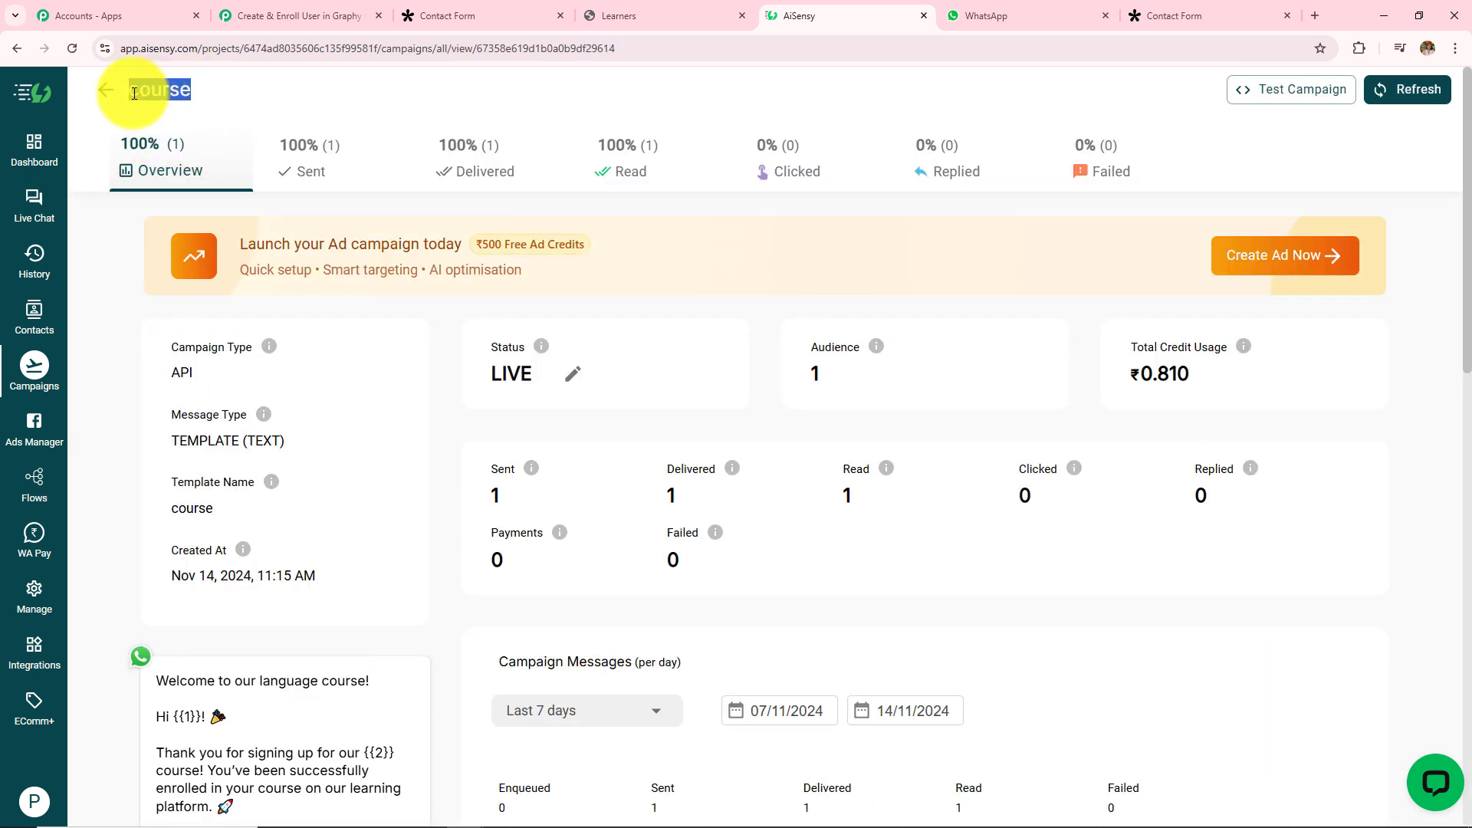
key("ctrl+c")
left_click(299, 15)
left_click(429, 396)
key("ctrl+v")
left_click(310, 403)
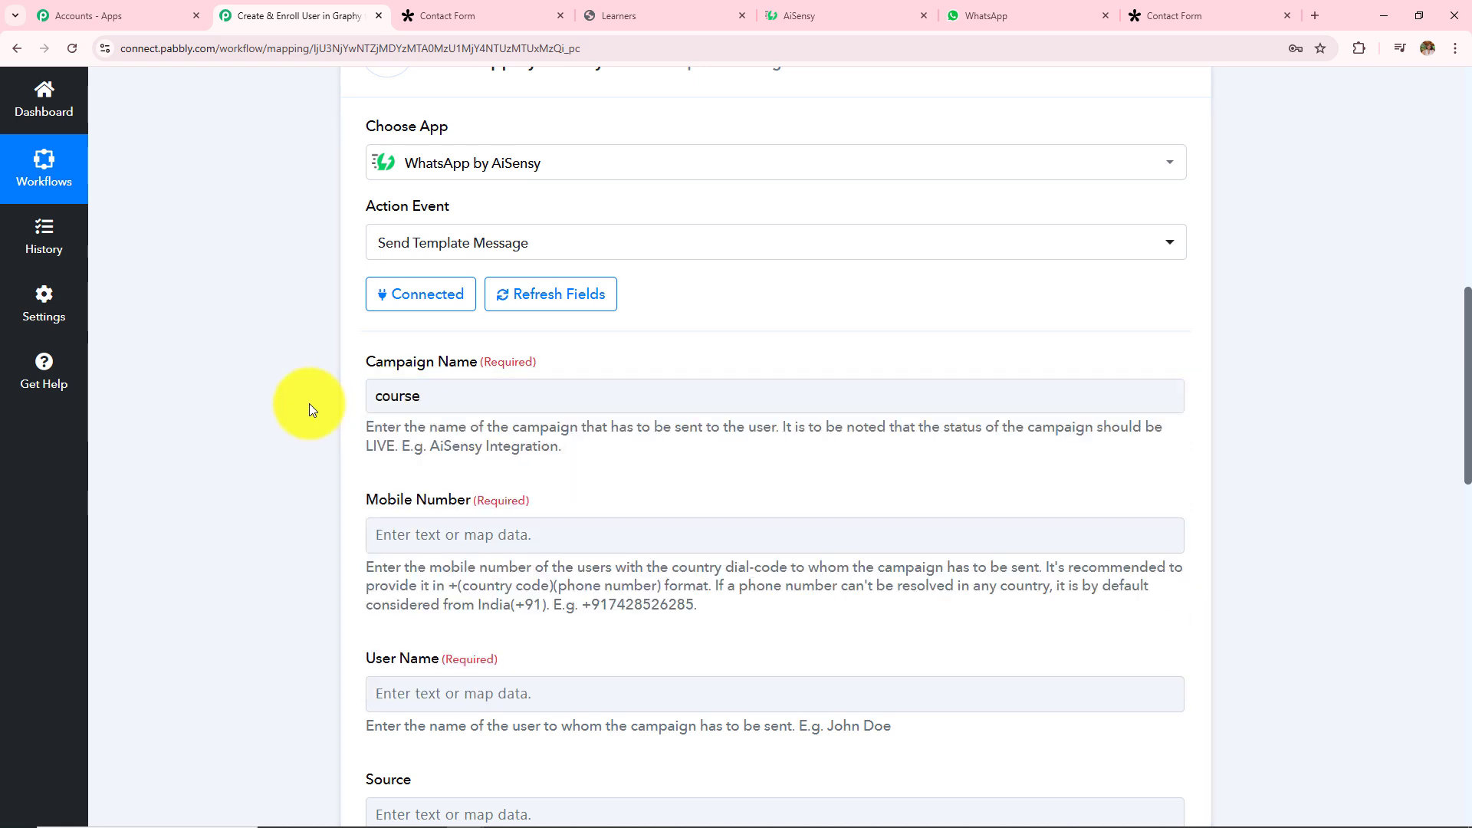
- Map the Mobile Number field to the mobile number from the Tally new response
scroll(309, 417, "down", 2)
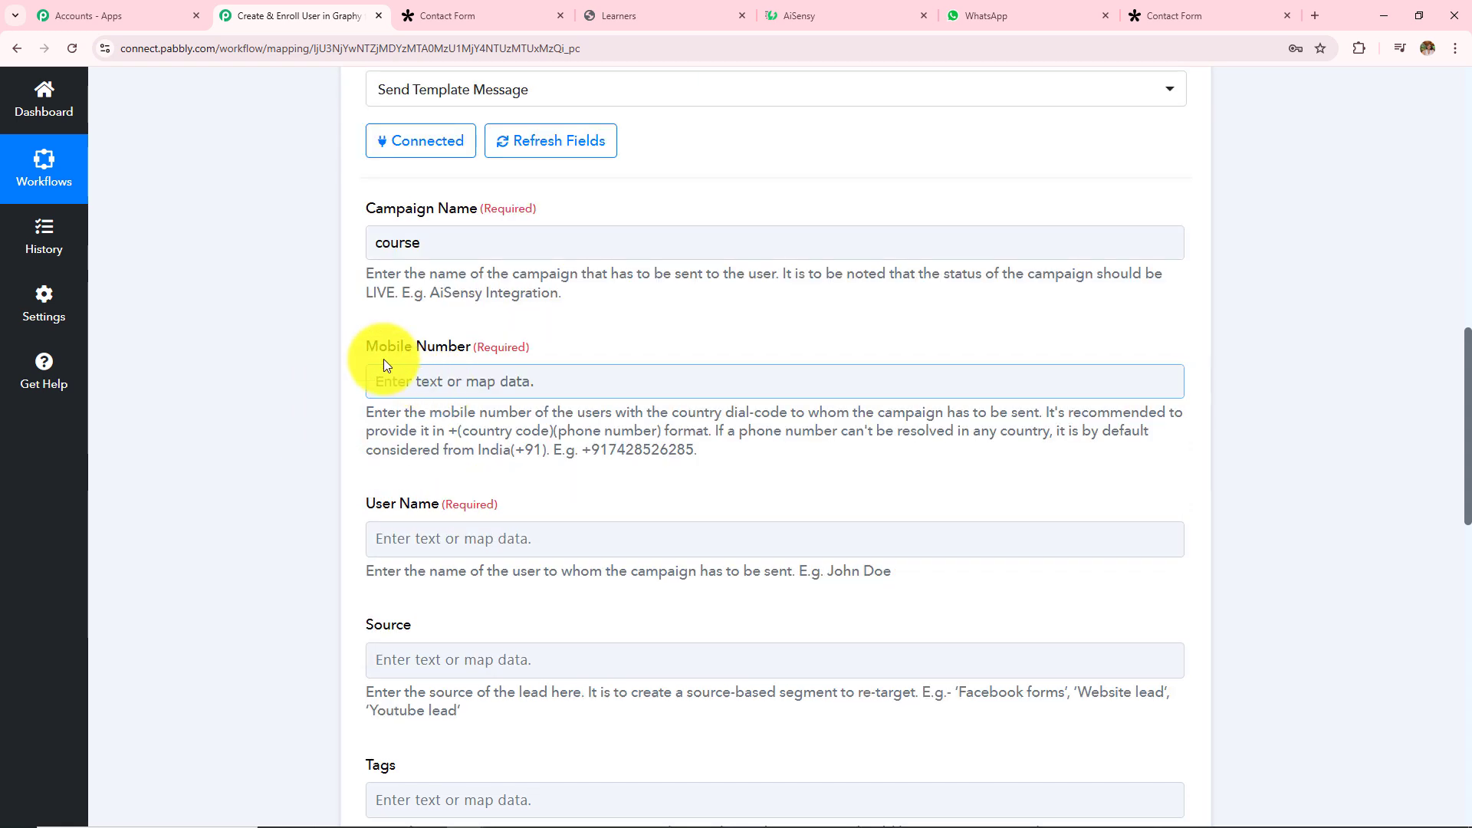
left_click_drag(361, 343, 627, 349)
left_click(545, 380)
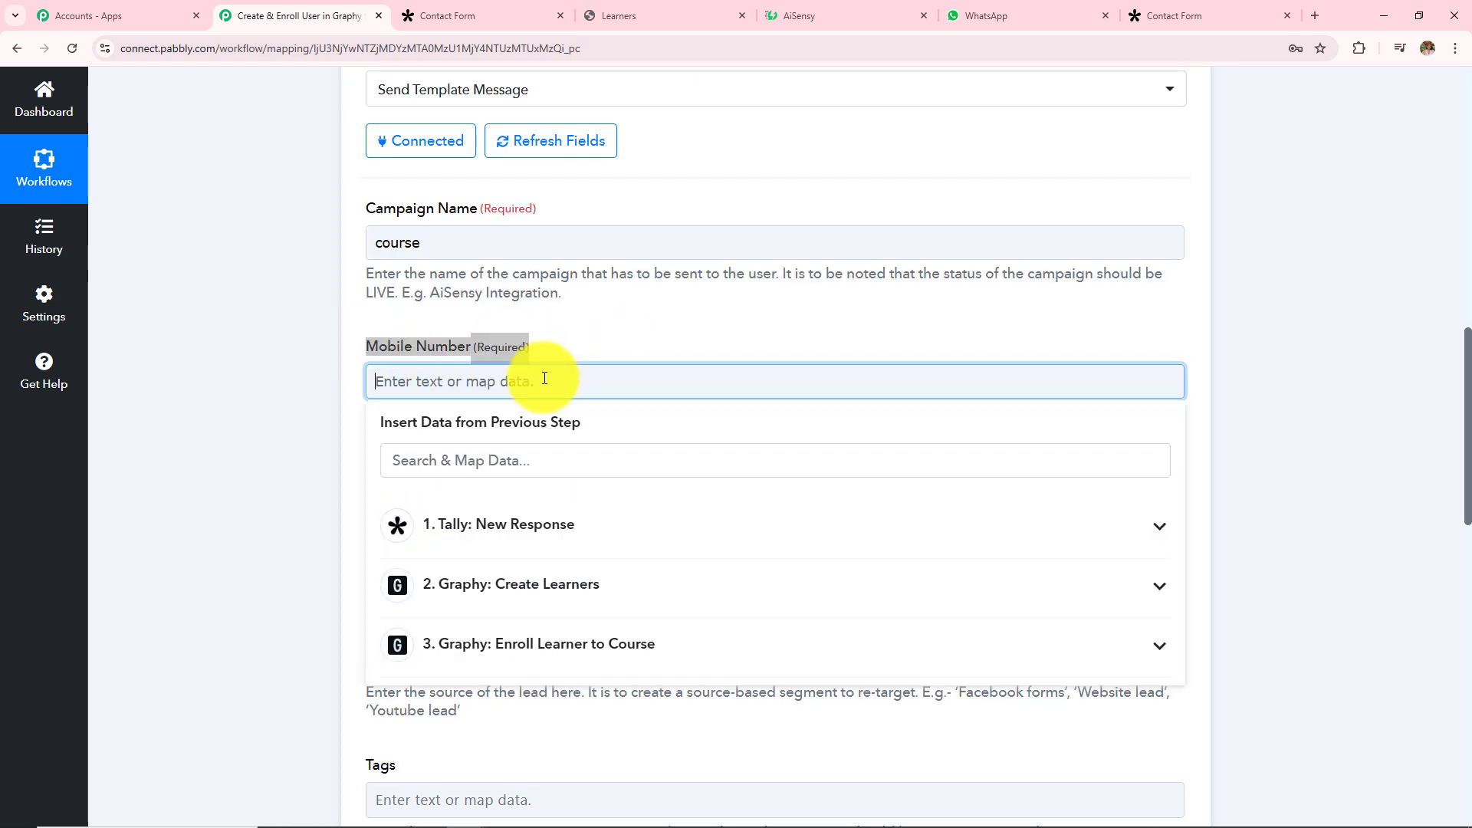
left_click(489, 546)
left_click(526, 653)
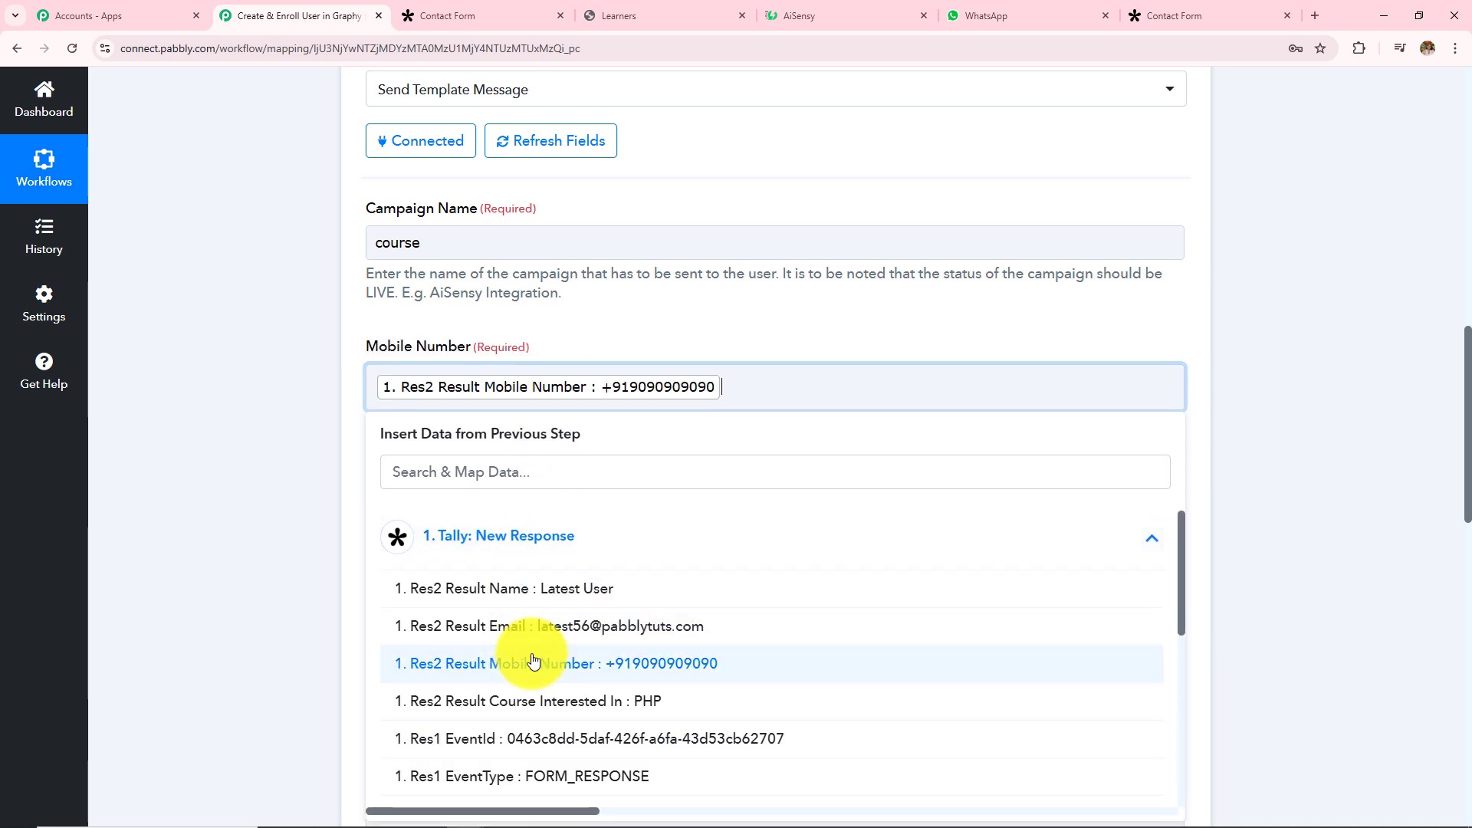
left_click(352, 585)
- Map the User Name field to the Res2 Result Name value from the Tally new response
scroll(628, 505, "down", 1)
scroll(628, 505, "down", 2)
left_click(526, 319)
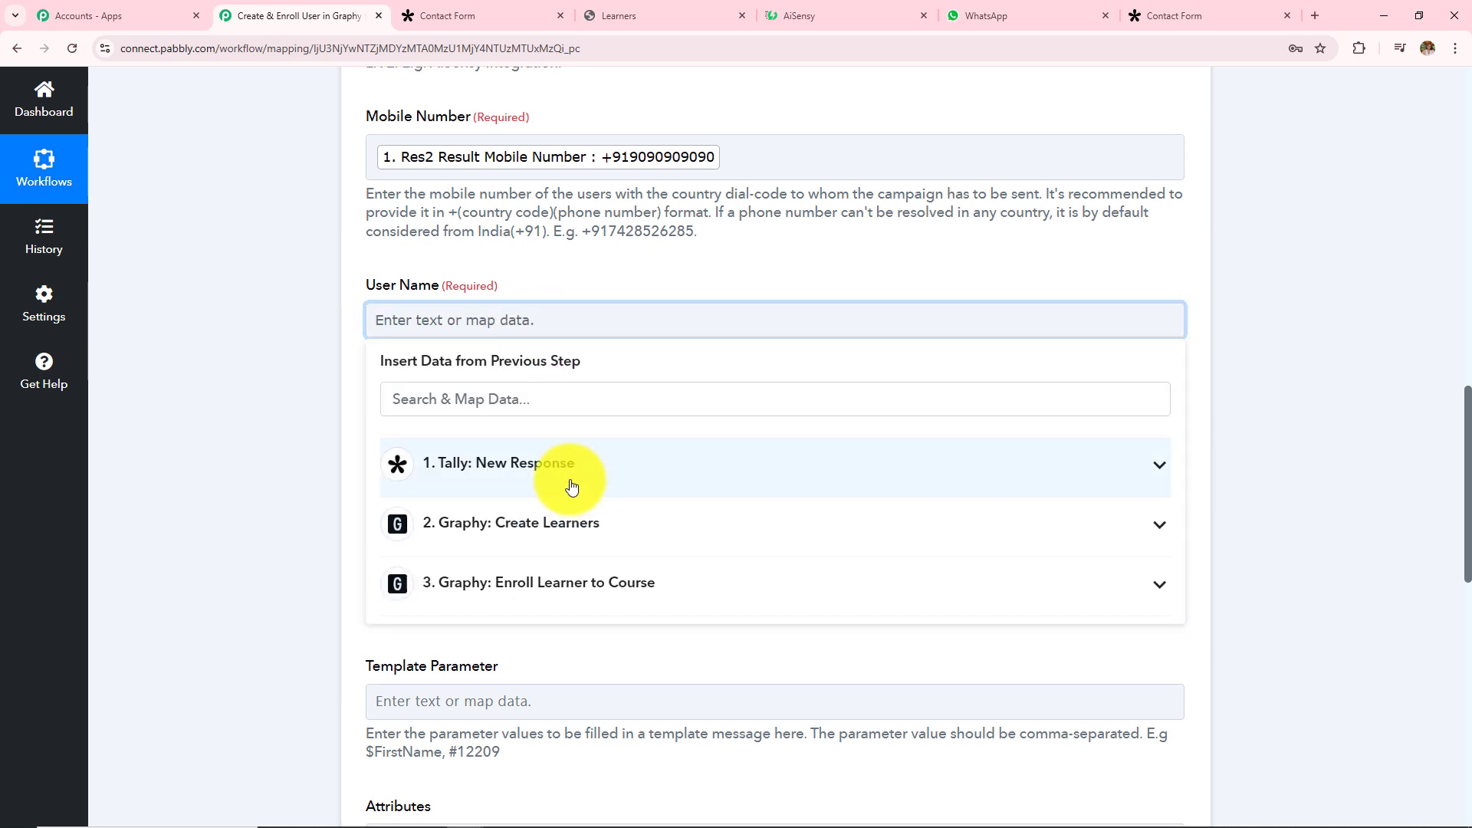
left_click(575, 468)
left_click(585, 519)
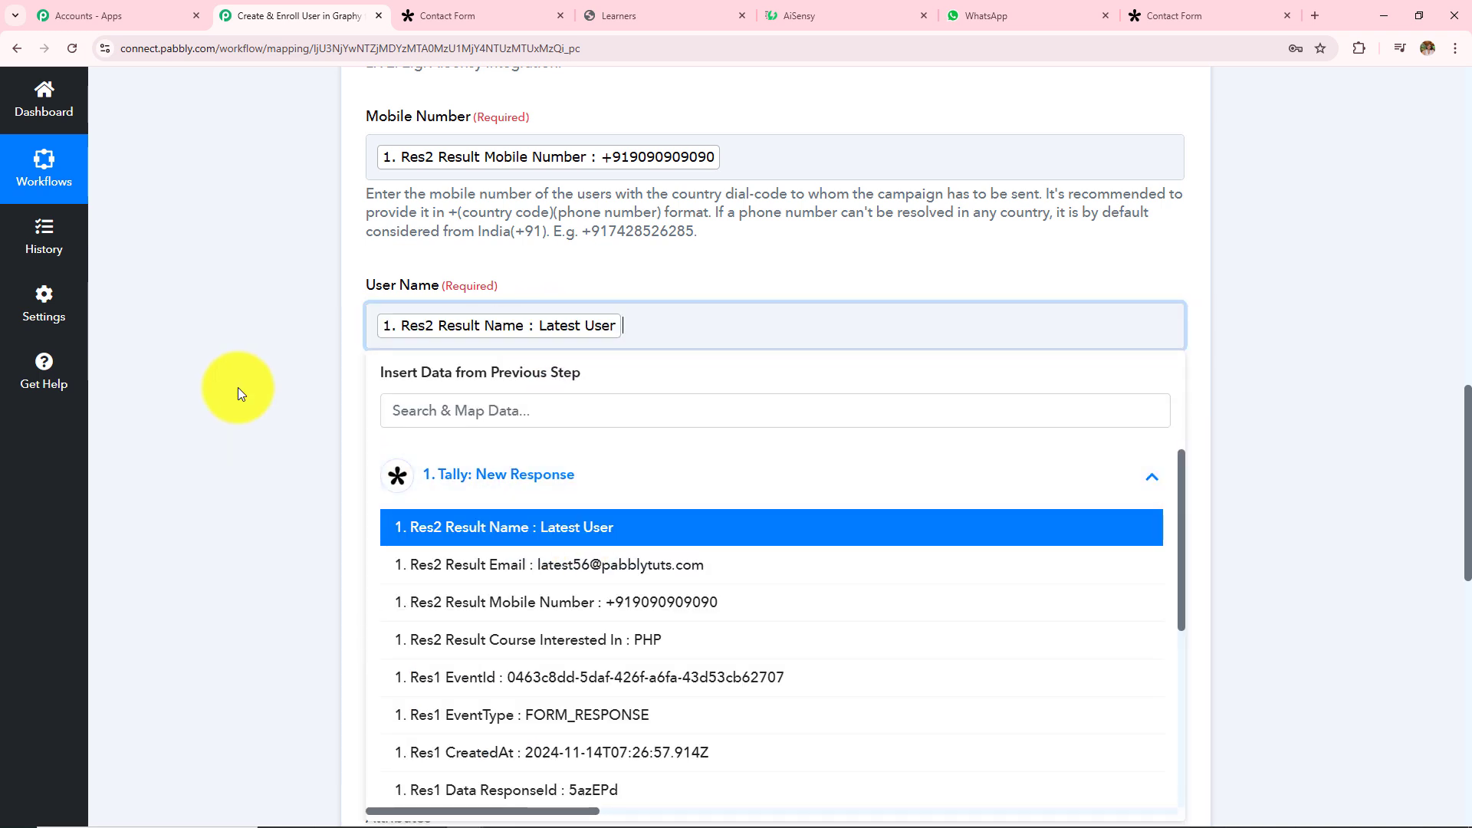
left_click(238, 388)
- Read the Tags and Template Parameter guidance, check the course template's placeholders in AiSensy, and return to Pabbly Connect
scroll(261, 345, "down", 3)
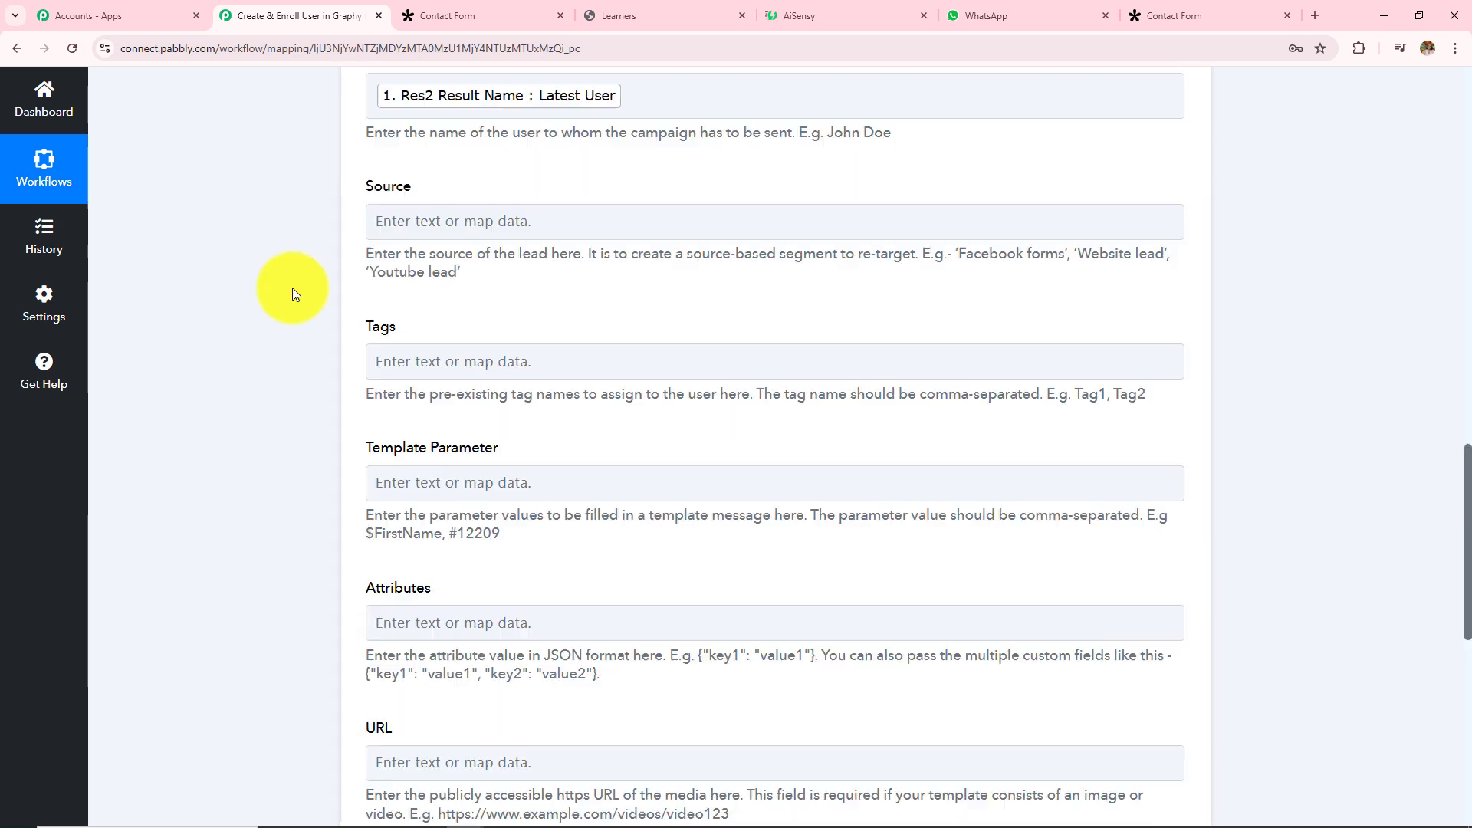
left_click_drag(354, 332, 492, 332)
left_click(324, 332)
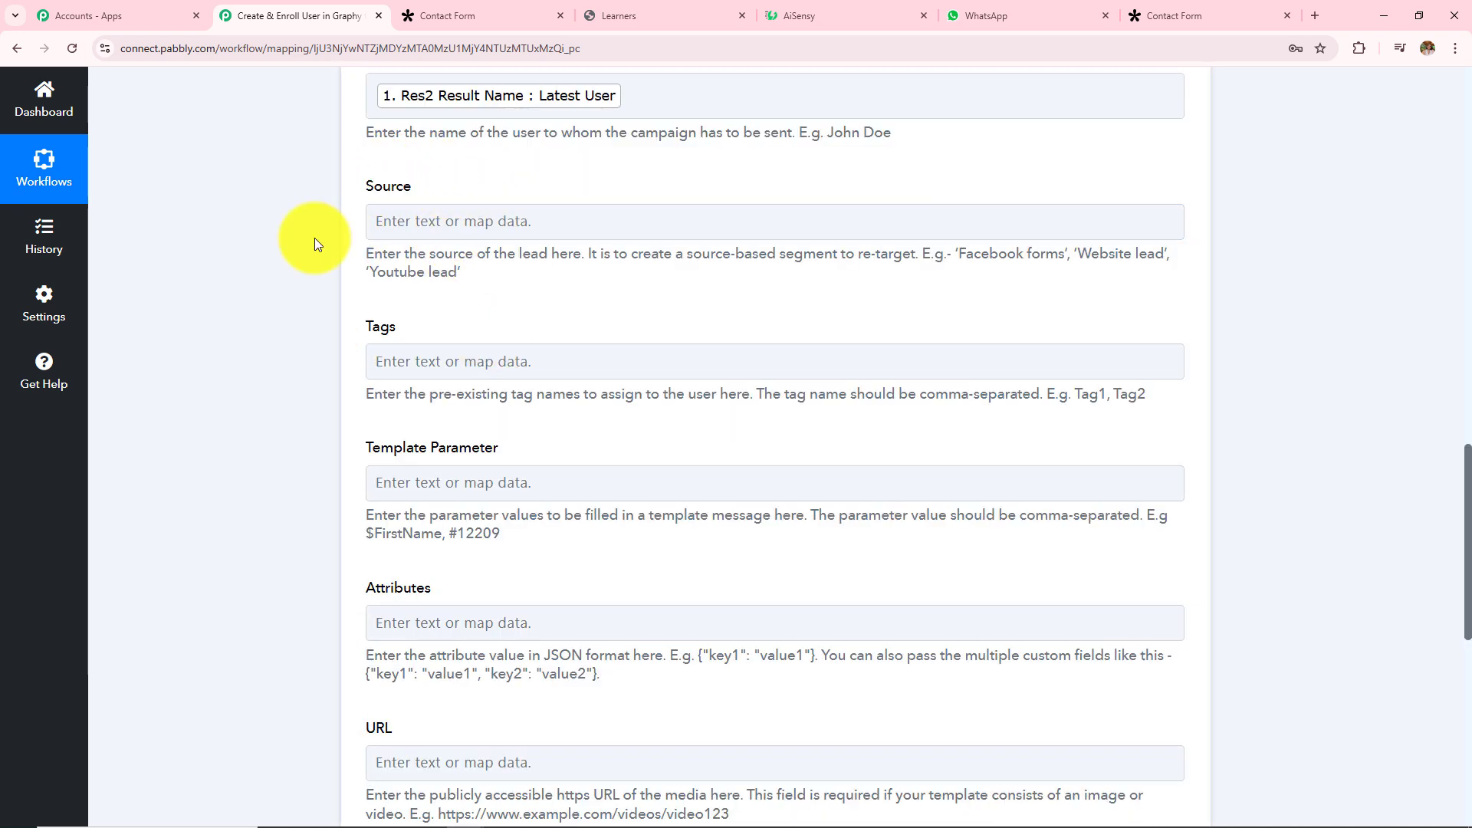
left_click_drag(363, 456, 589, 558)
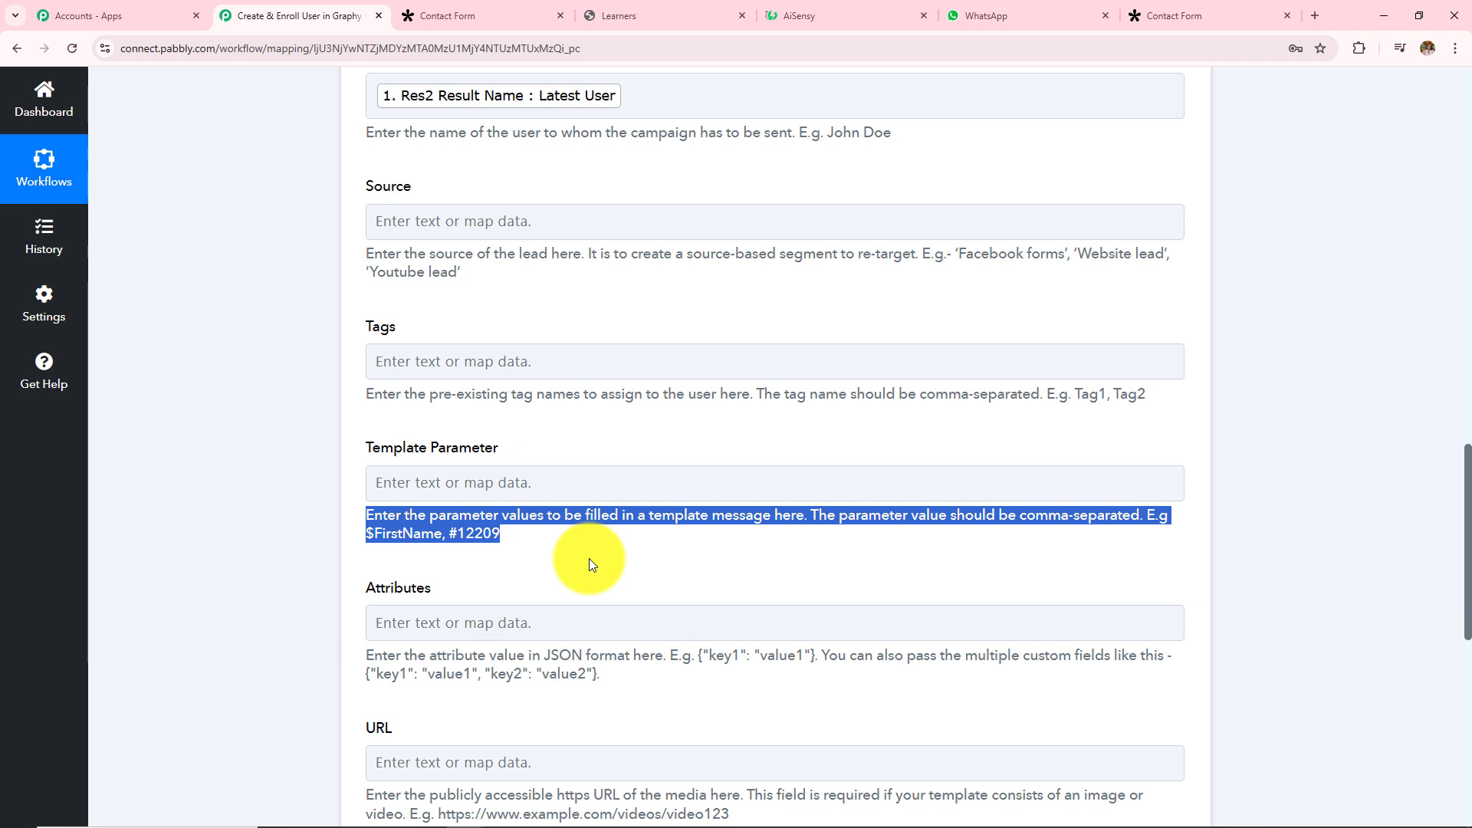
scroll(588, 564, "up", 1)
left_click(567, 565)
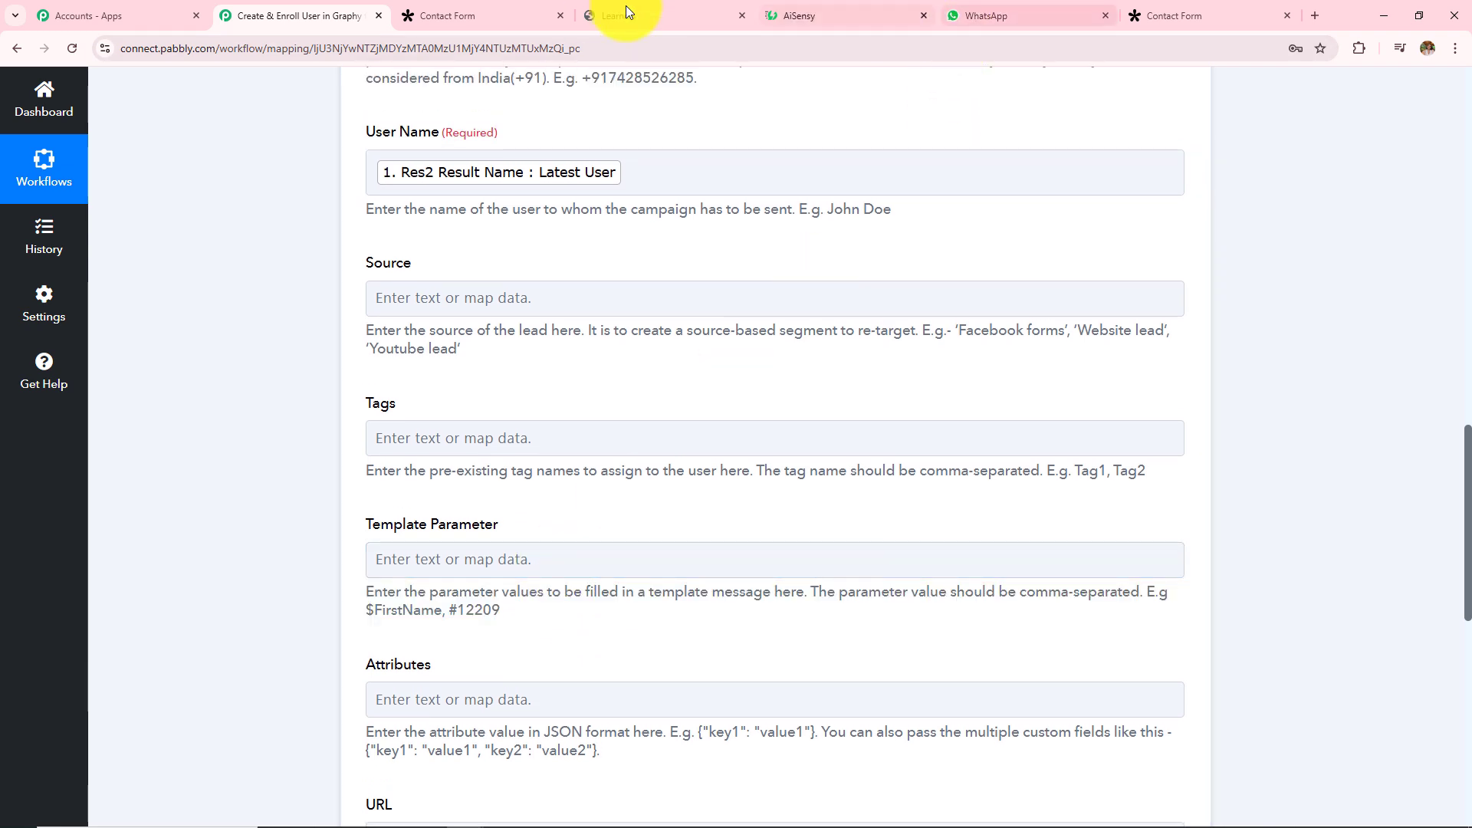
left_click(851, 15)
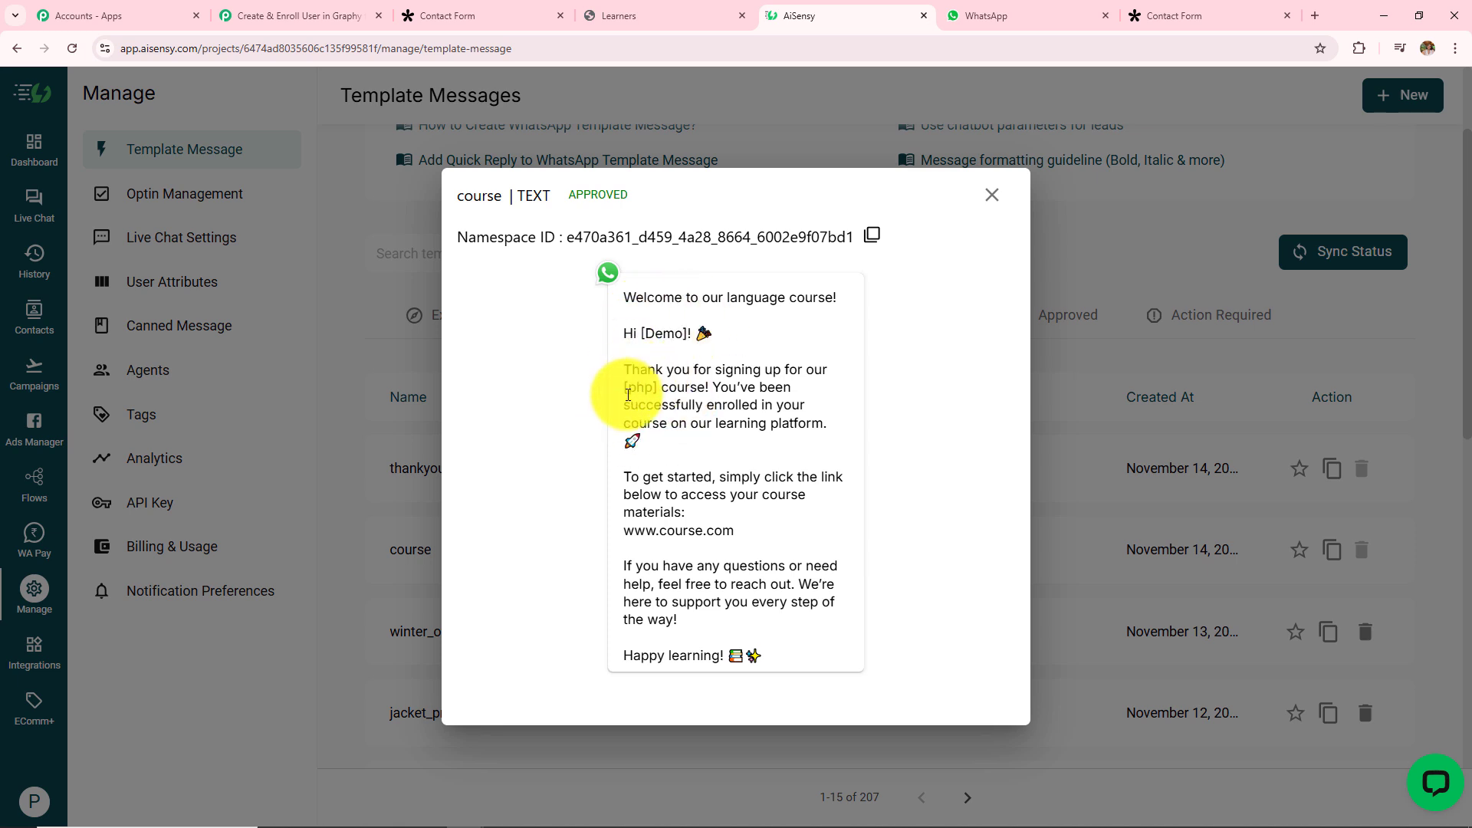
left_click(355, 10)
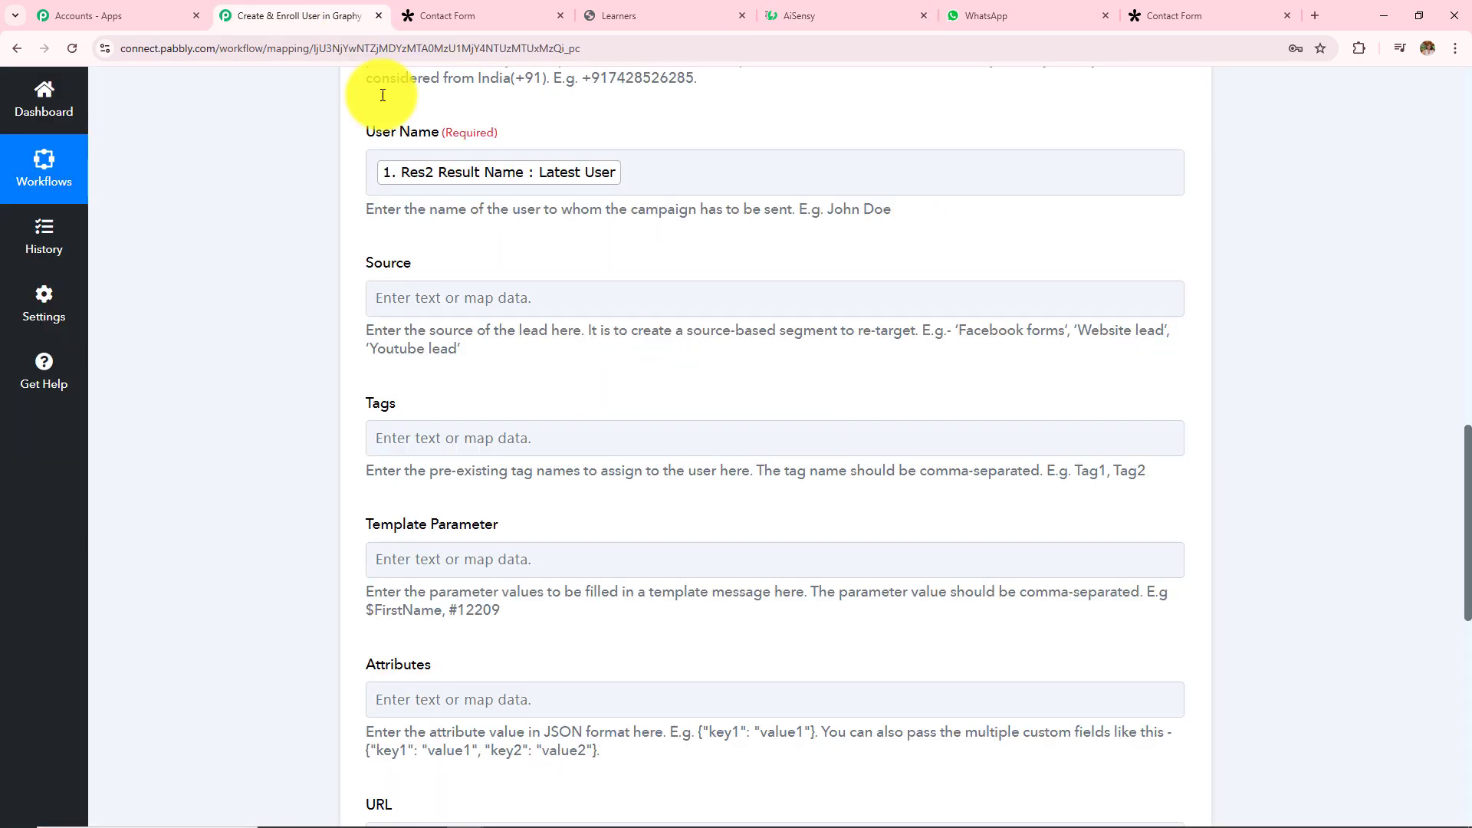
- Fill Template Parameter with the Tally response's Name and Course Interested In values, separated by a comma
left_click(526, 564)
scroll(534, 558, "down", 3)
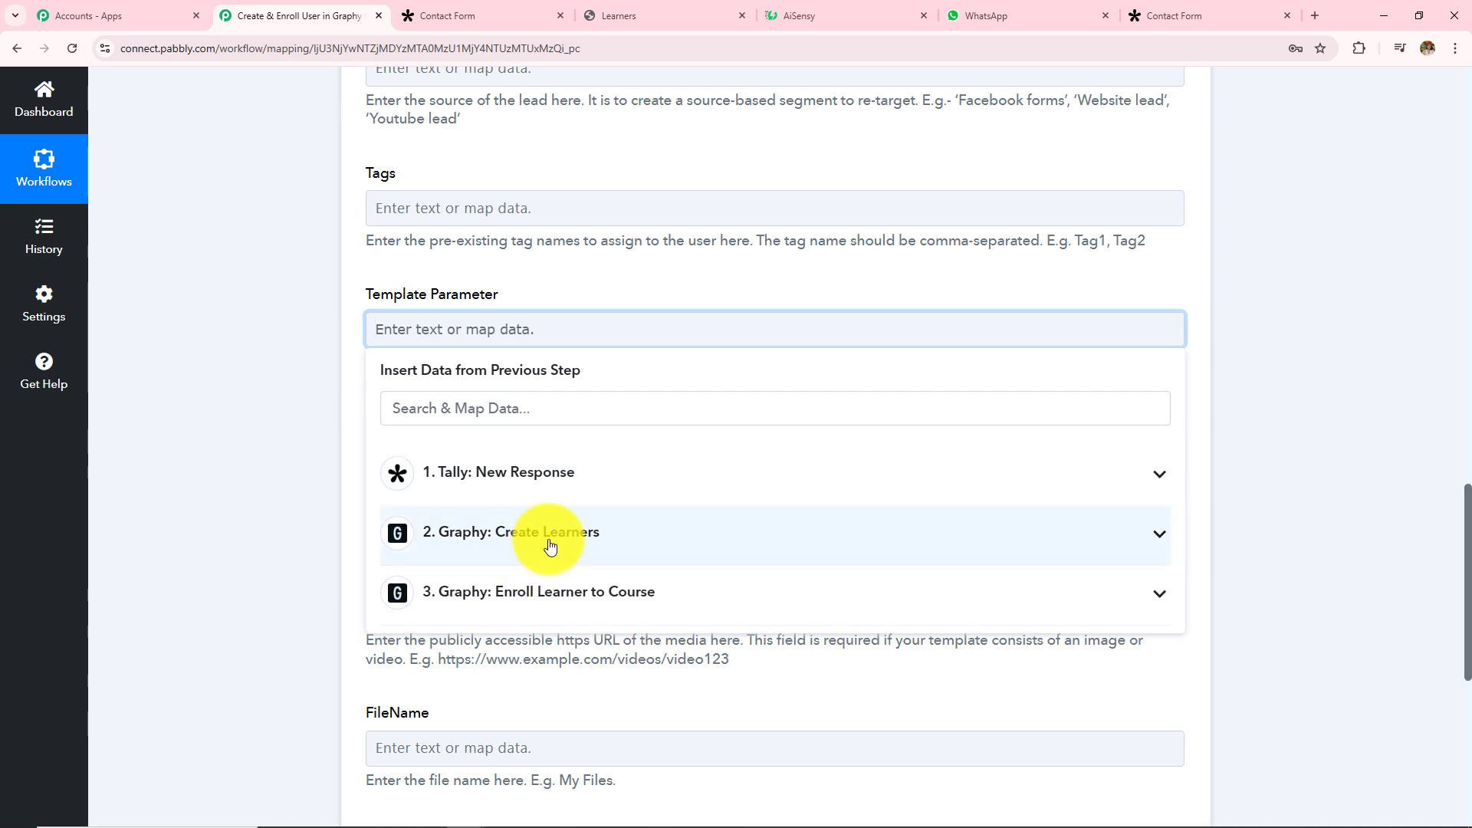
left_click(559, 475)
left_click(585, 534)
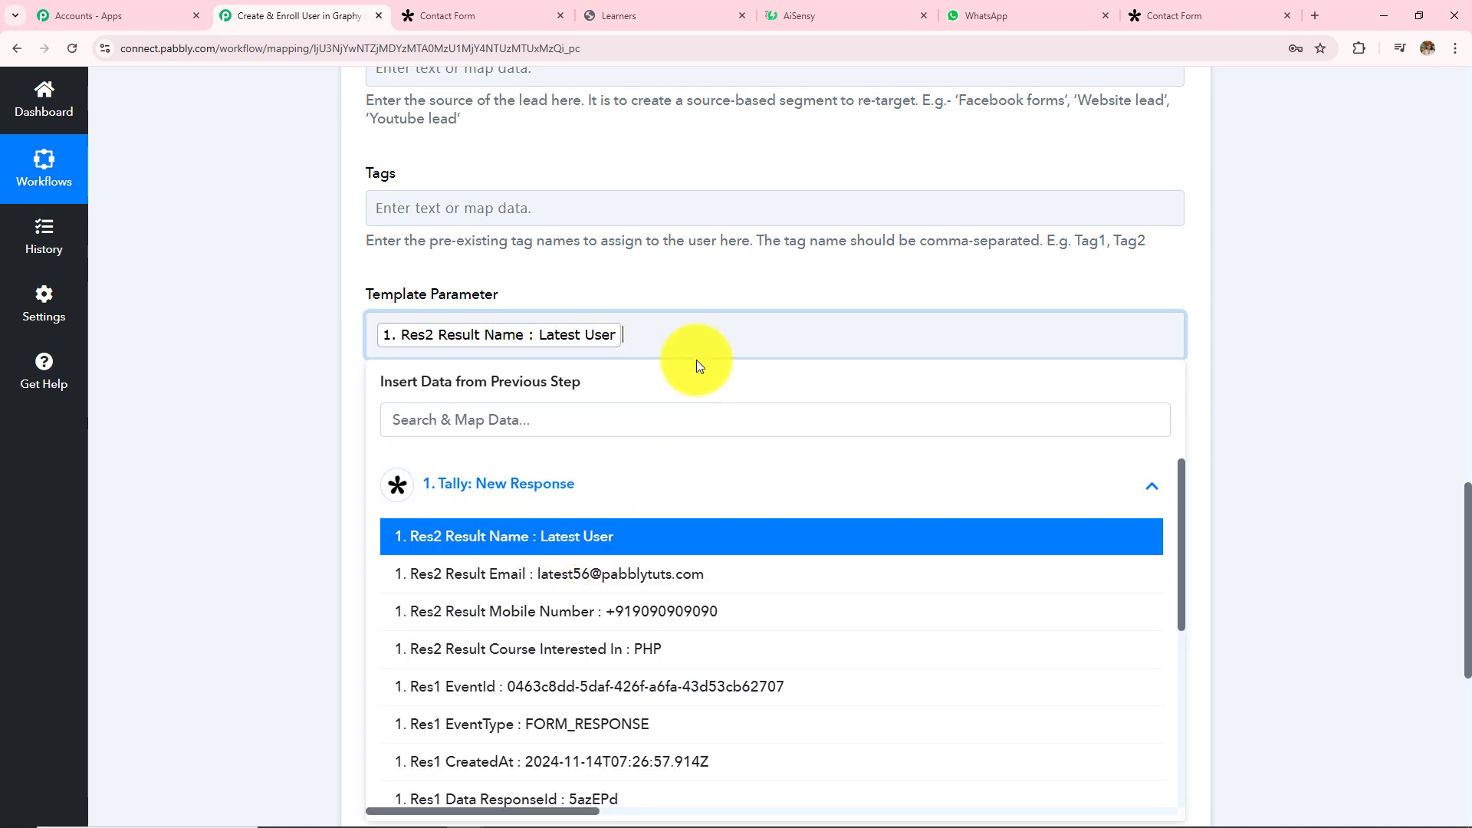
left_click(657, 649)
left_click(638, 350)
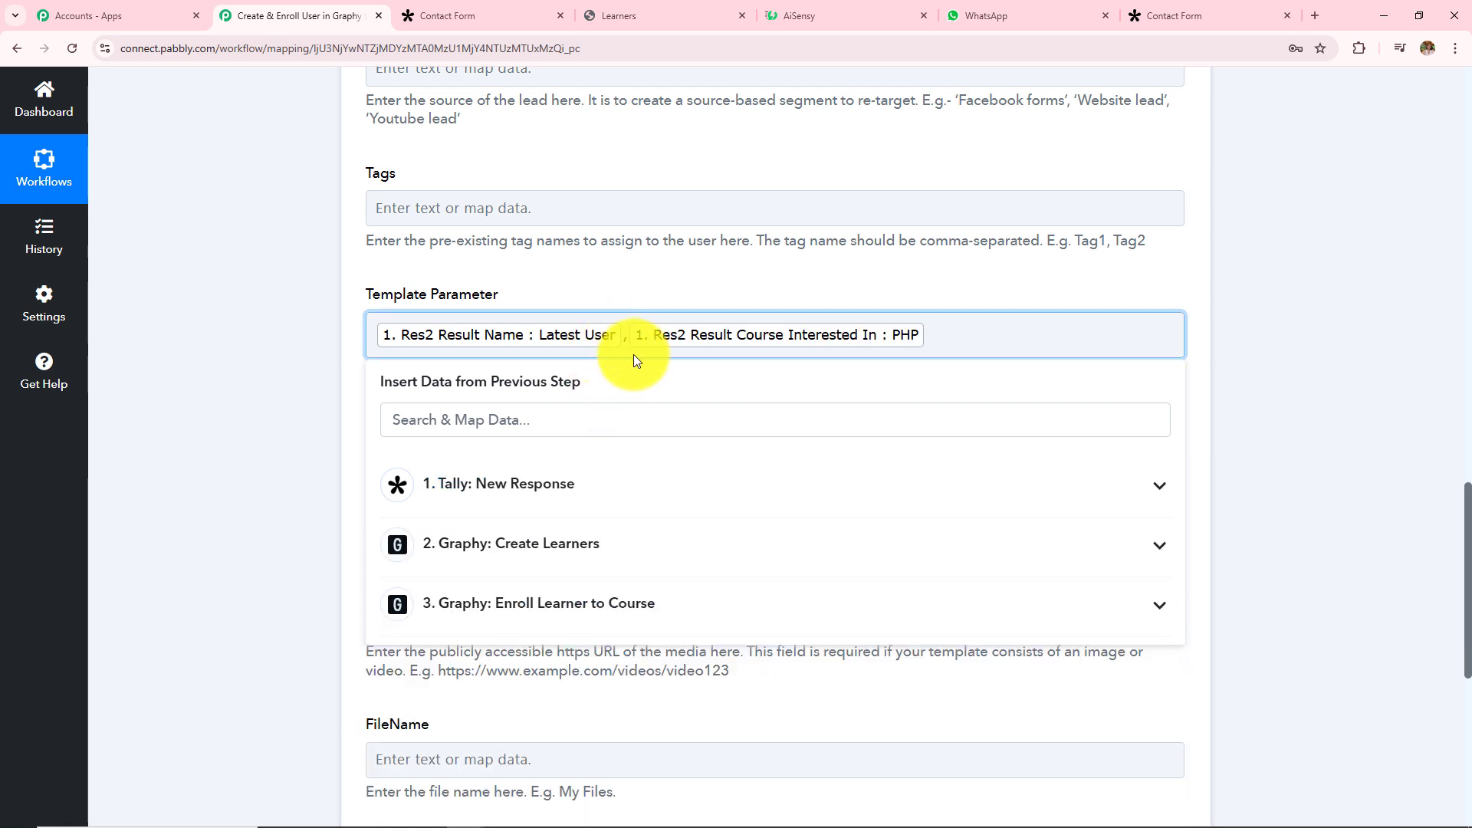
left_click(290, 357)
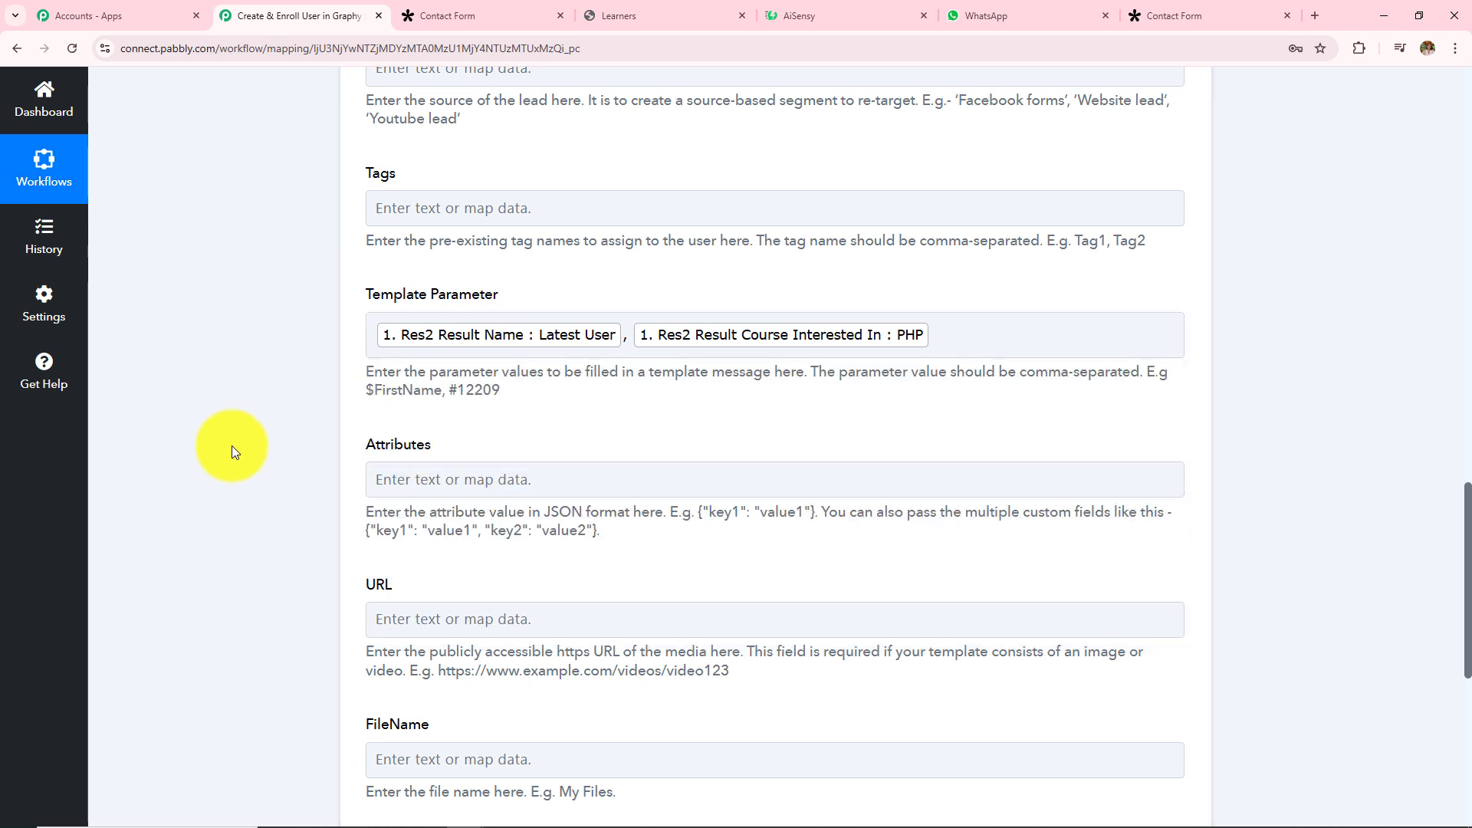
left_click(562, 481)
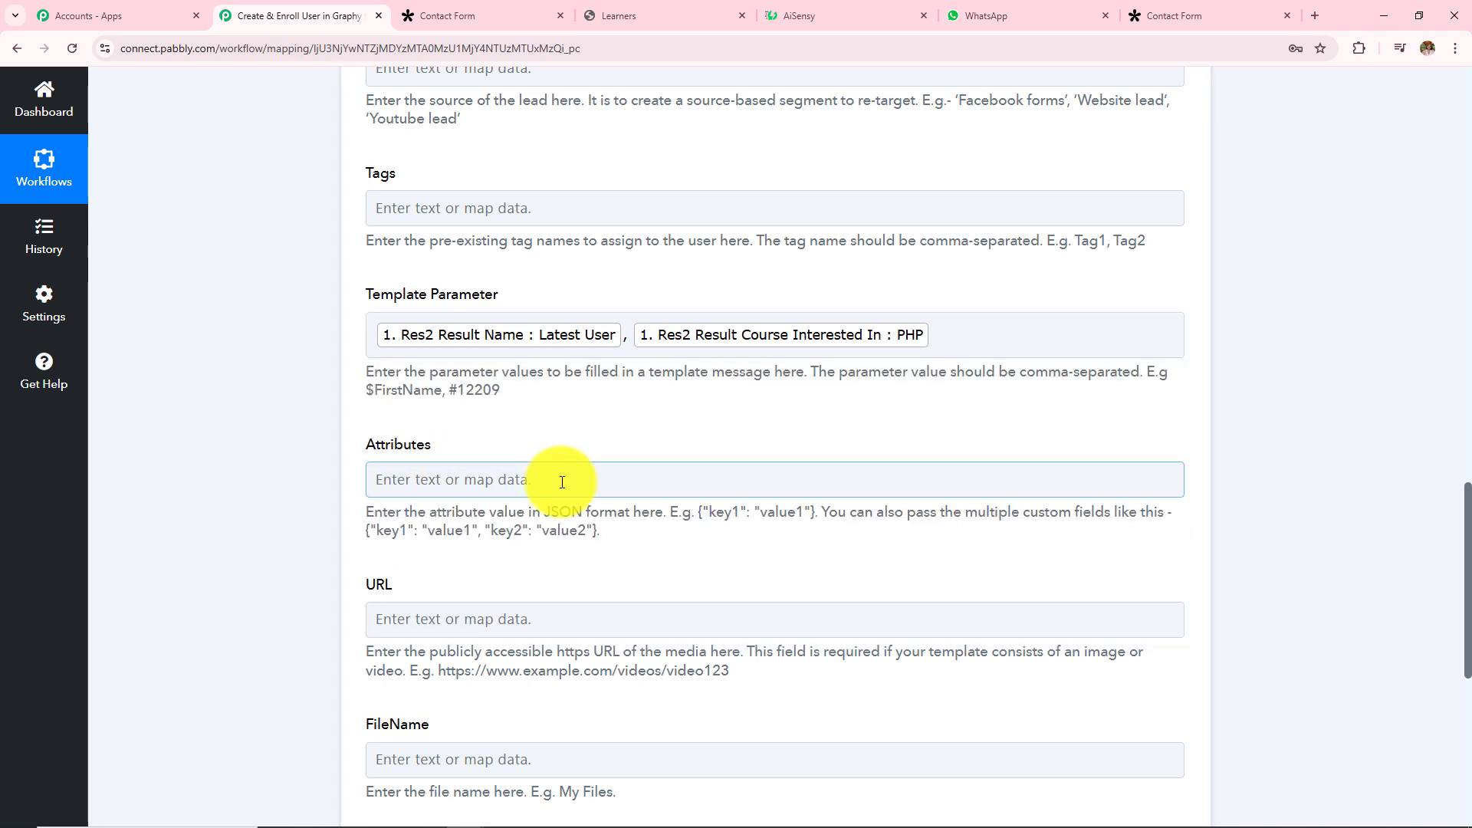
left_click(945, 338)
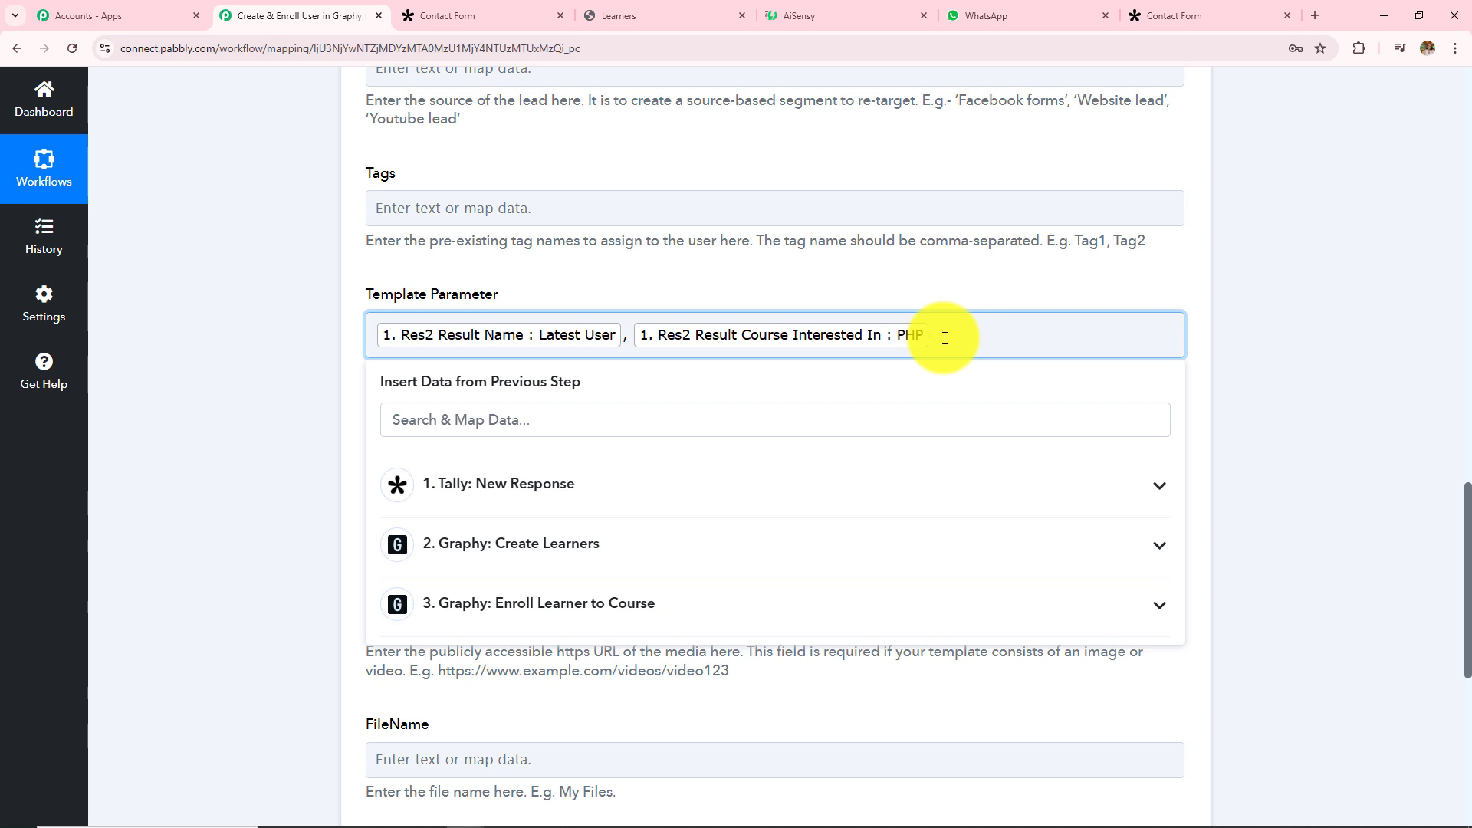
type(",")
left_click(259, 443)
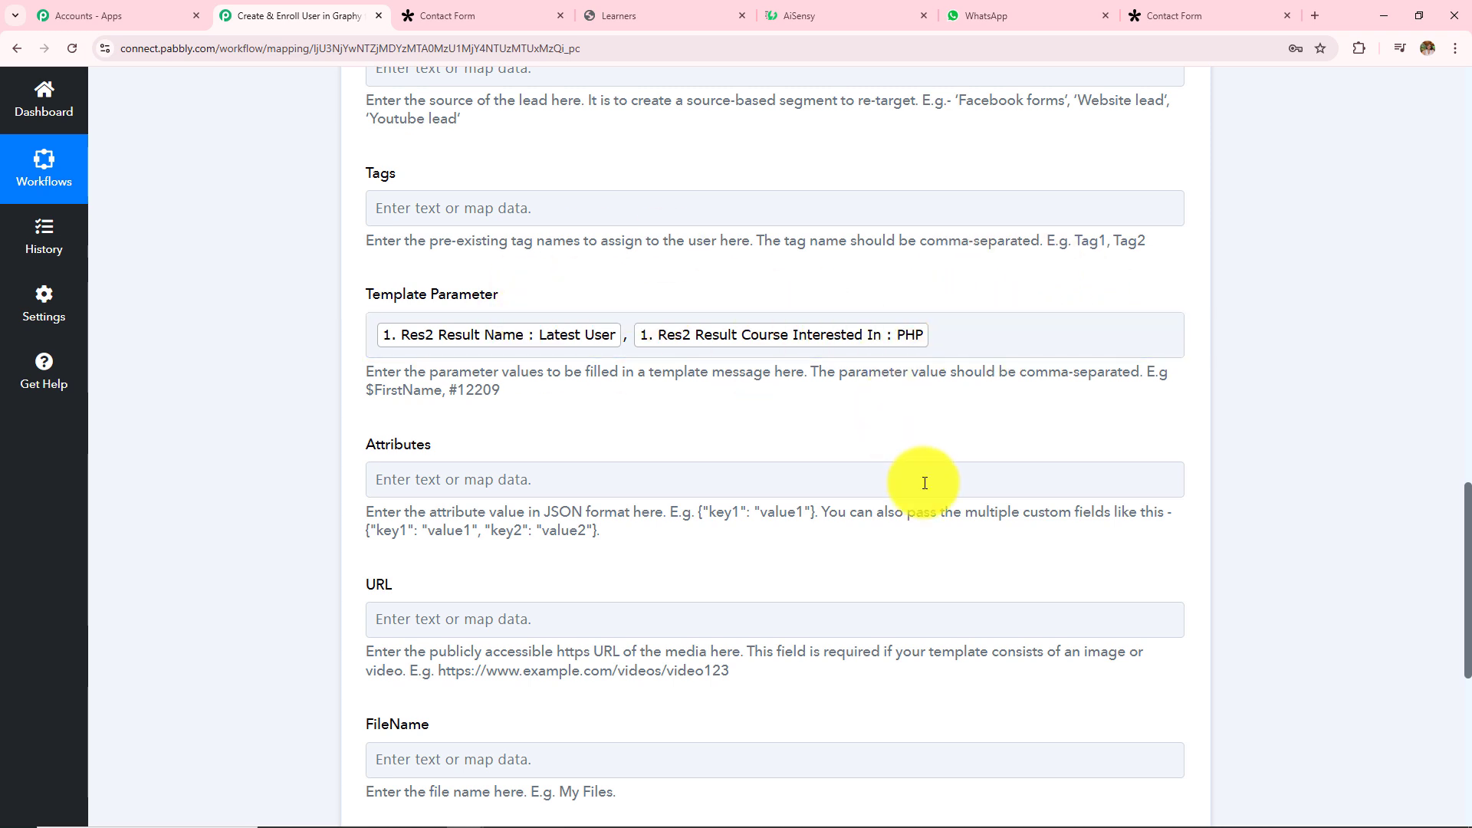
- Review the optional Attributes, URL and FileName fields and their guidance text, leaving them empty
scroll(396, 328, "down", 3)
left_click_drag(359, 209, 624, 550)
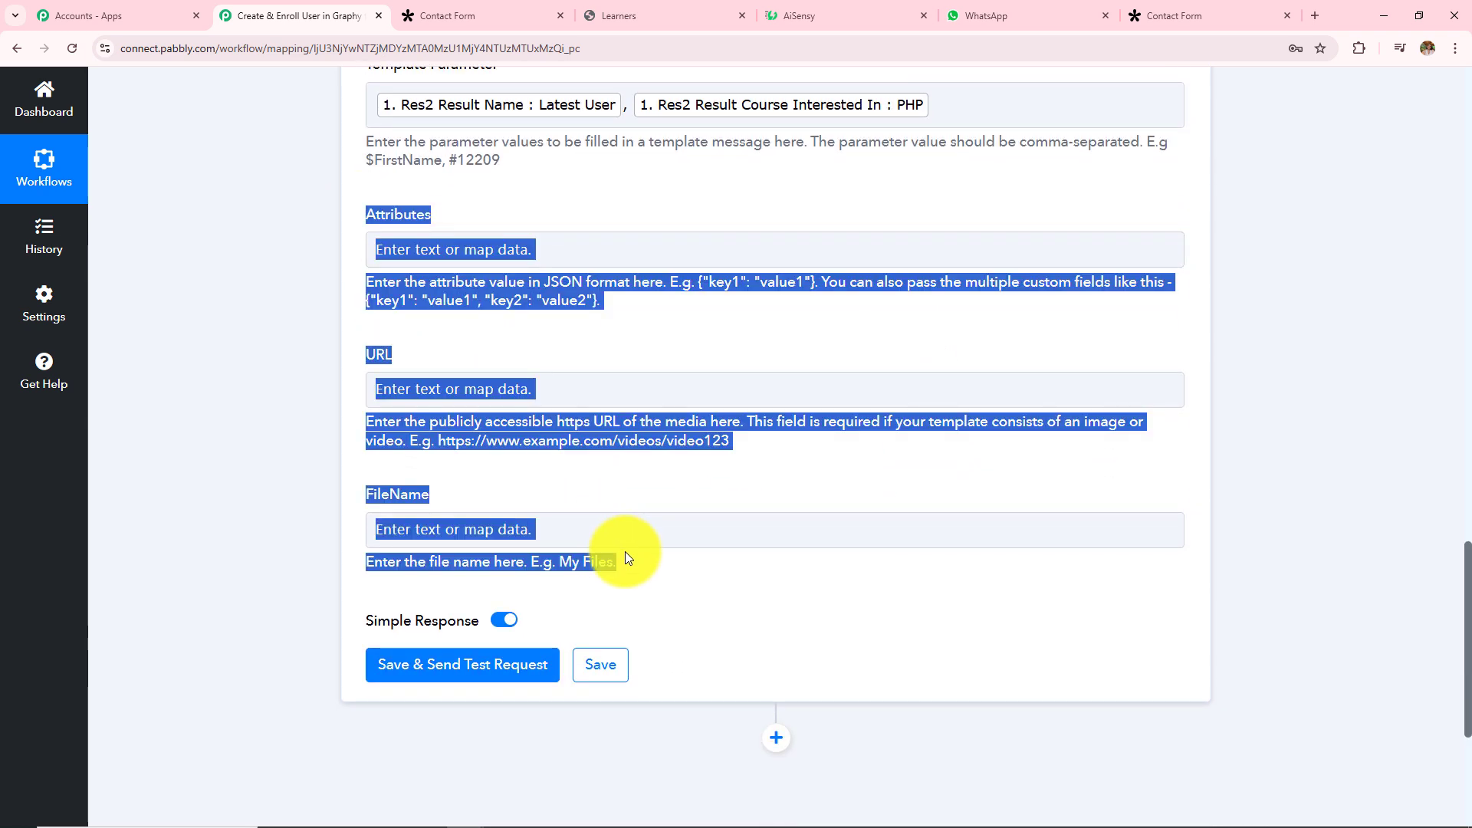
left_click(196, 420)
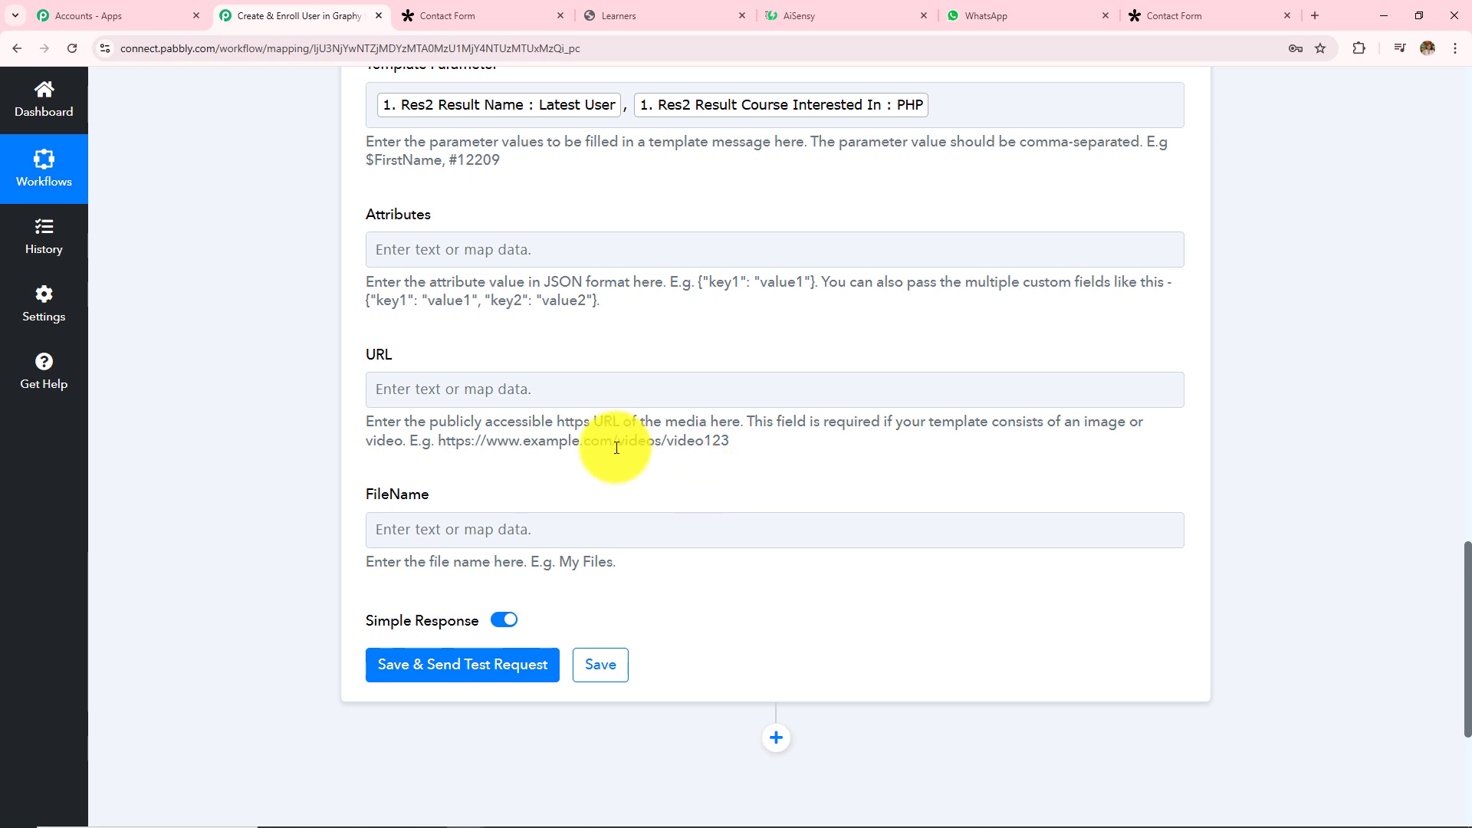
left_click_drag(358, 424, 805, 486)
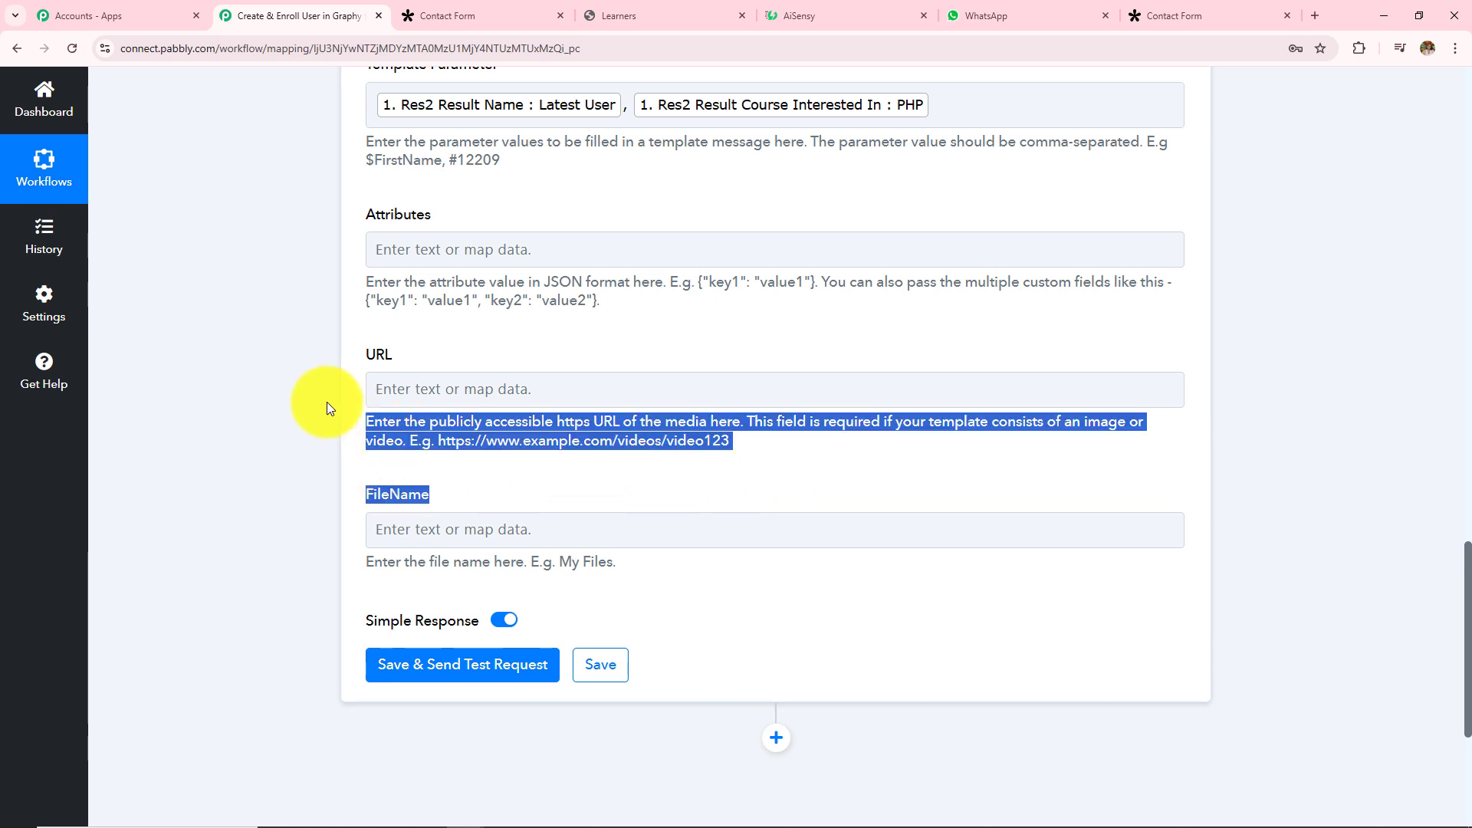
left_click_drag(349, 277, 773, 338)
left_click(204, 398)
- Replace the mapped Mobile Number value with a test phone number including country code, then save and send the test request
scroll(711, 531, "up", 9)
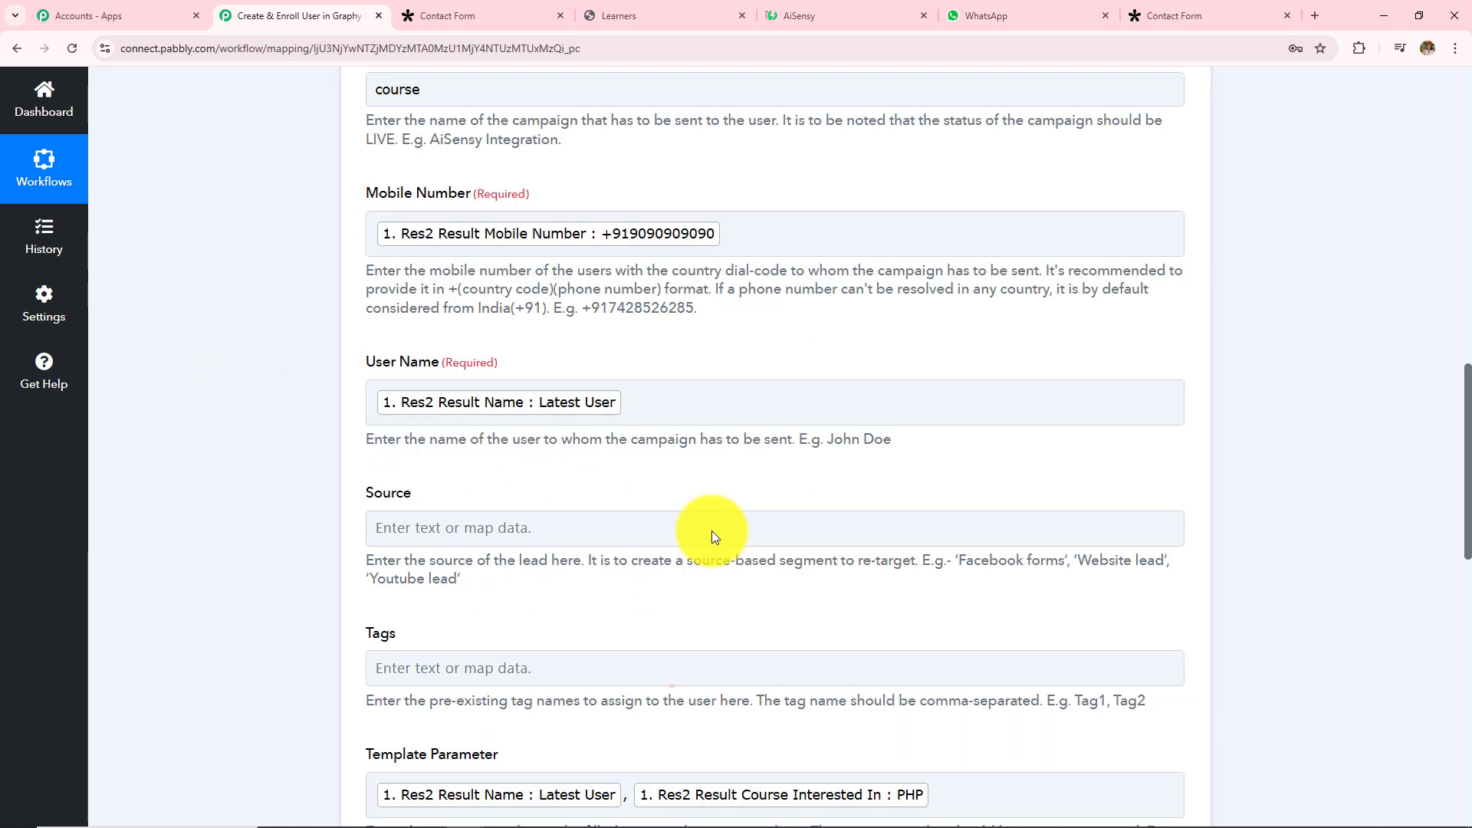
left_click(750, 234)
key("BackSpace")
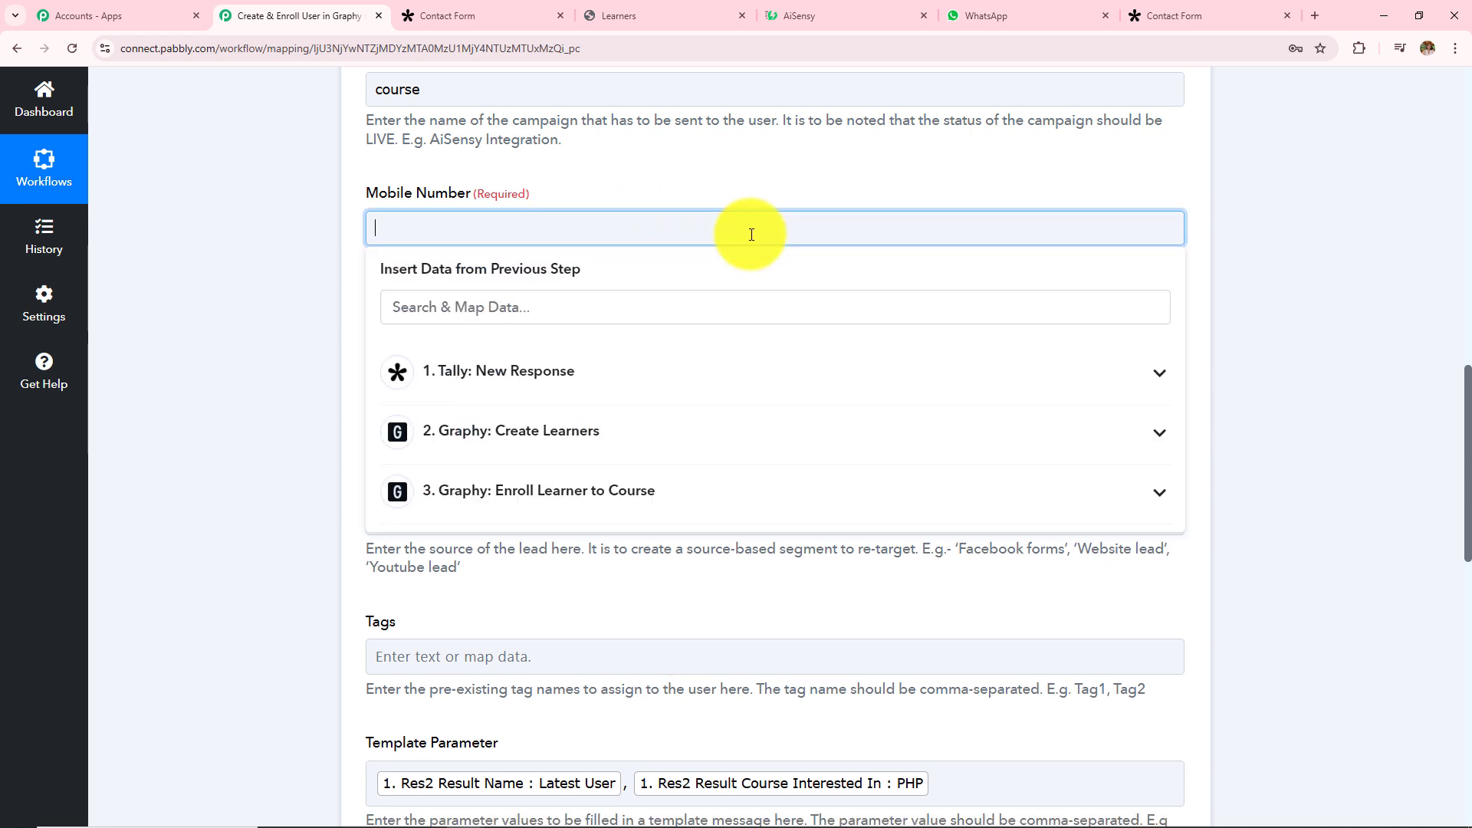
type("+")
scroll(569, 490, "down", 10)
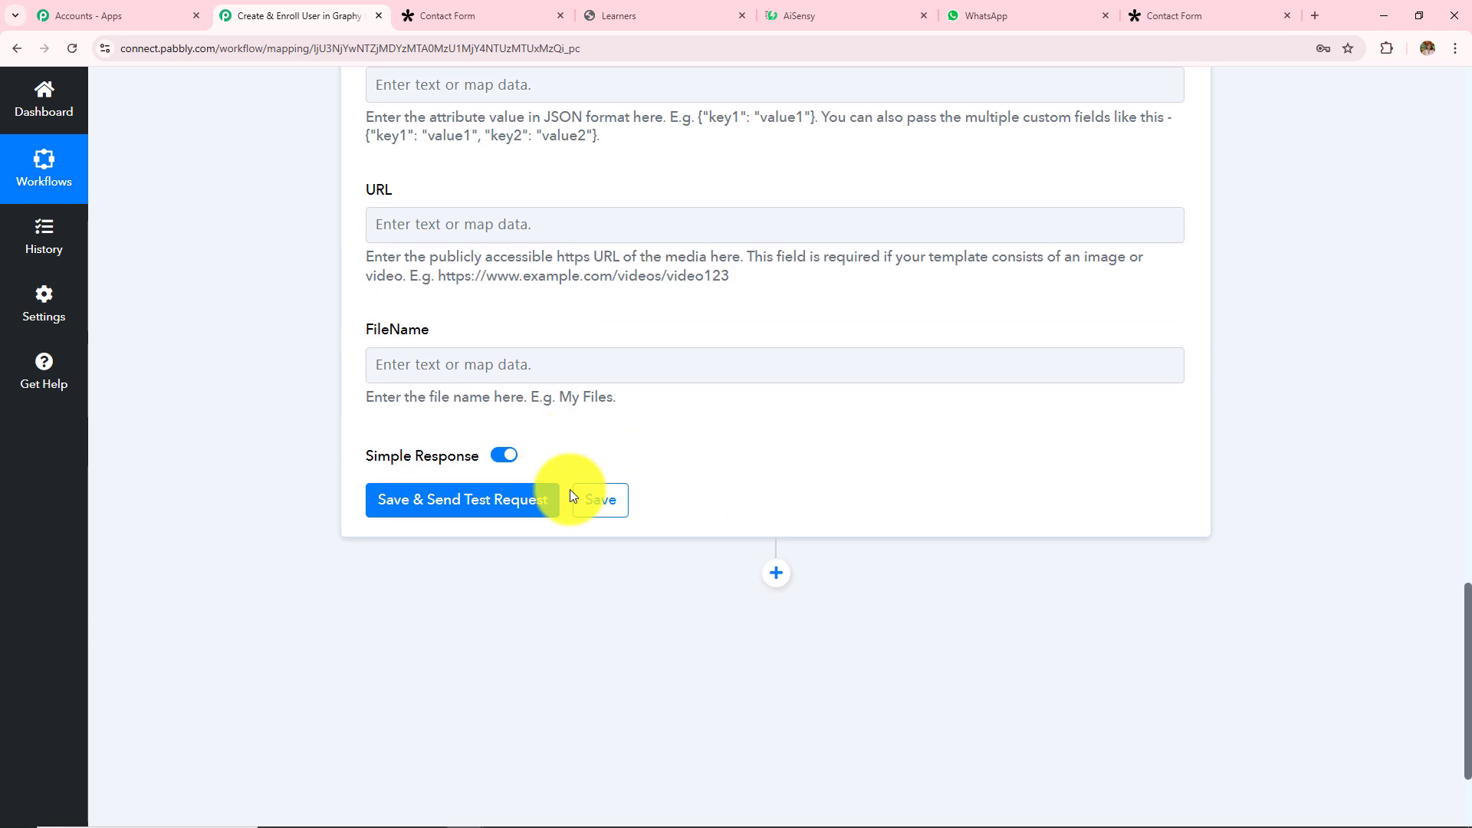
left_click(483, 495)
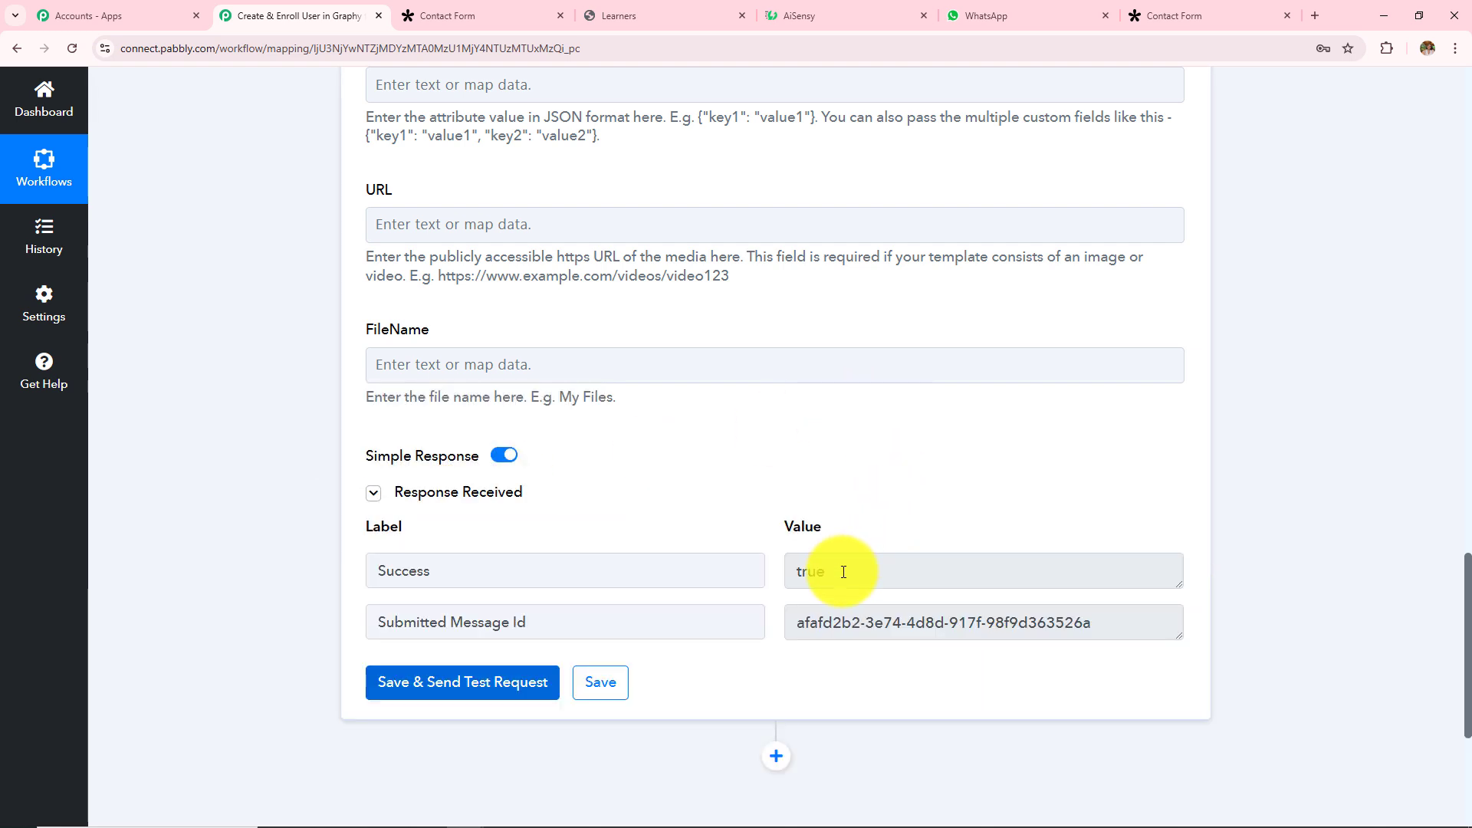
- Check the Success value in the AiSensy action's response, then switch to WhatsApp and check the name and course in the delivered message
left_click(843, 572)
key("ctrl+a")
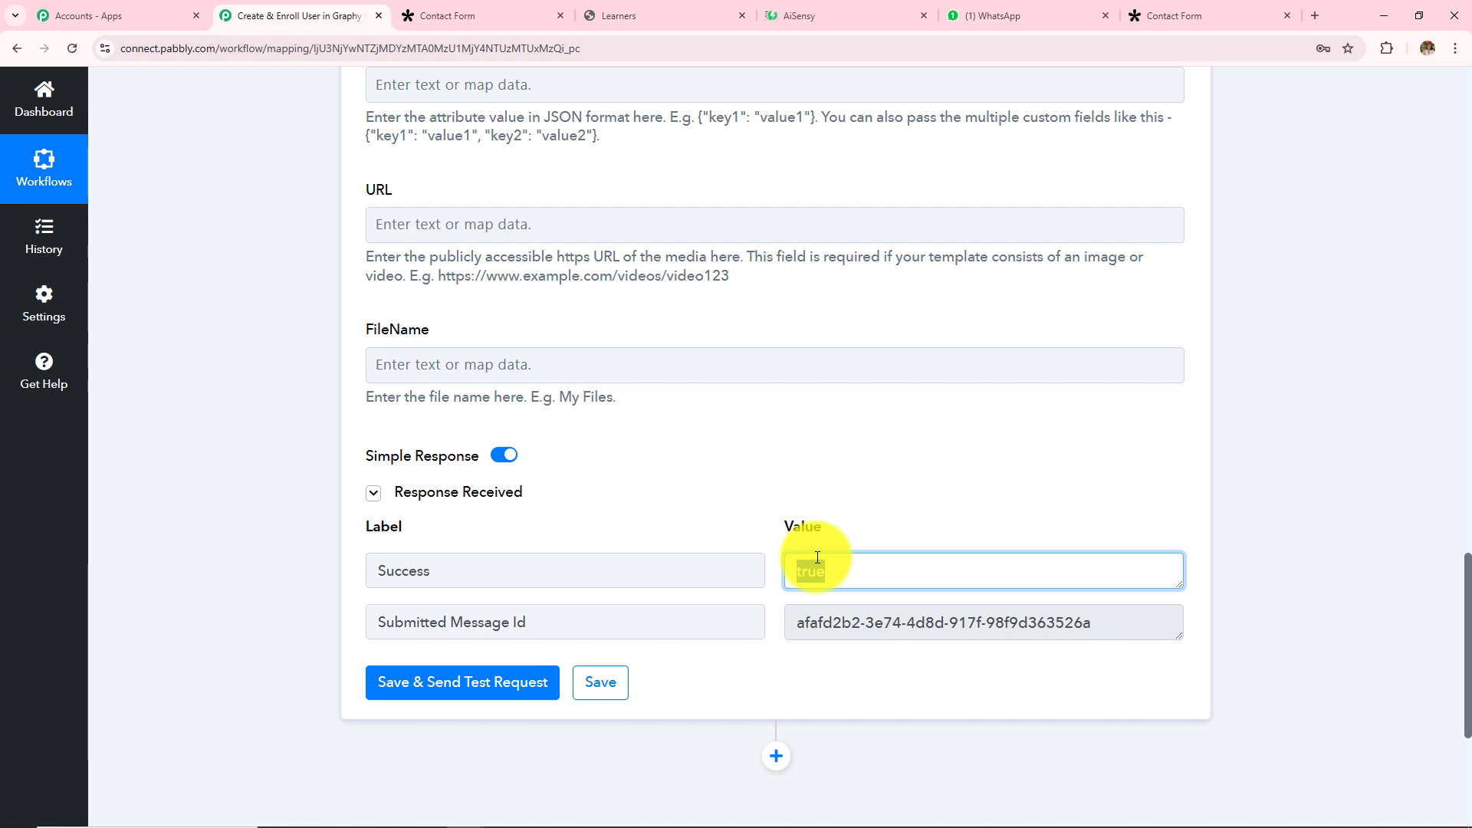
left_click(994, 16)
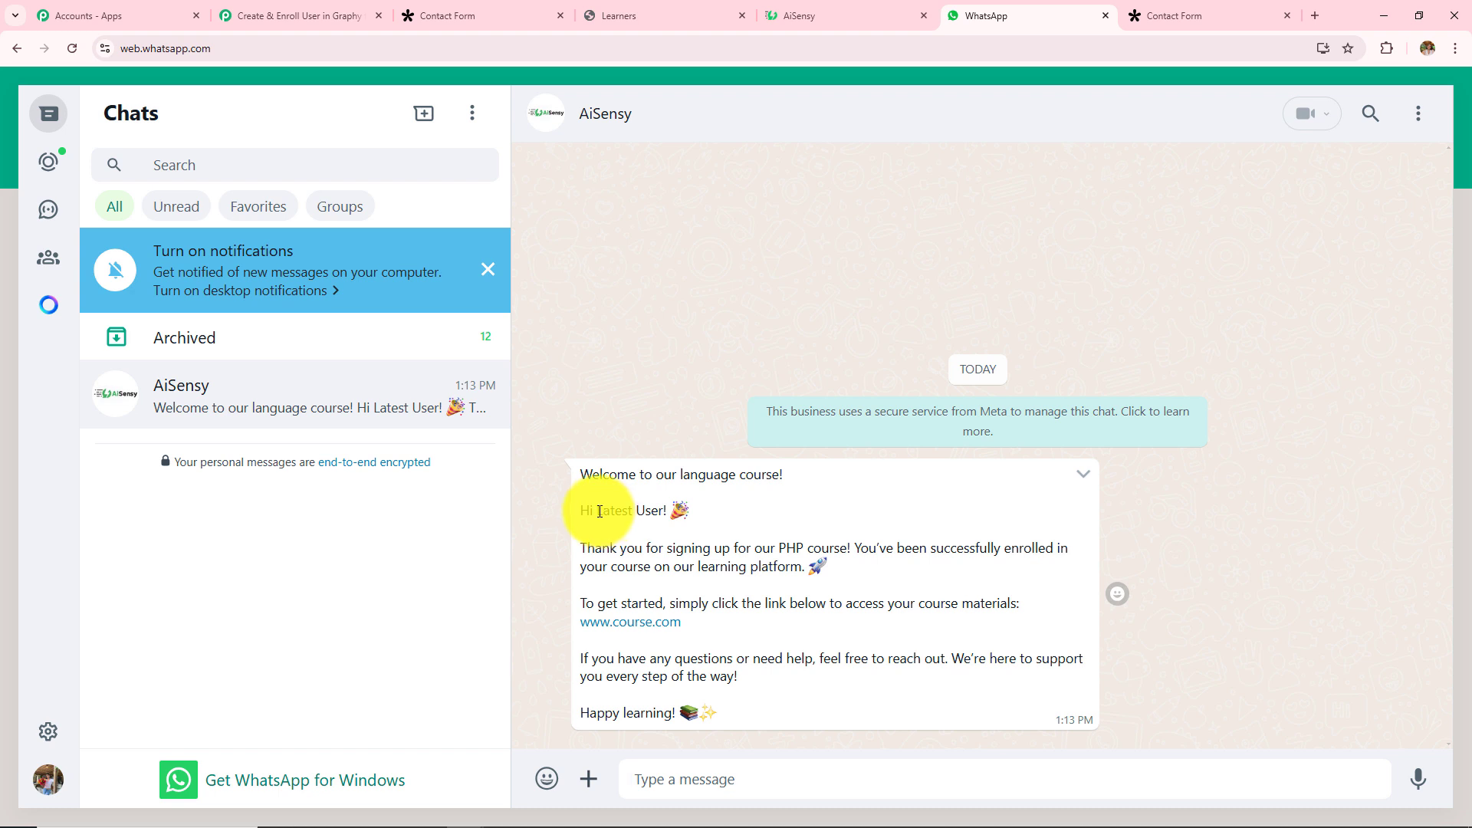
left_click_drag(599, 511, 668, 511)
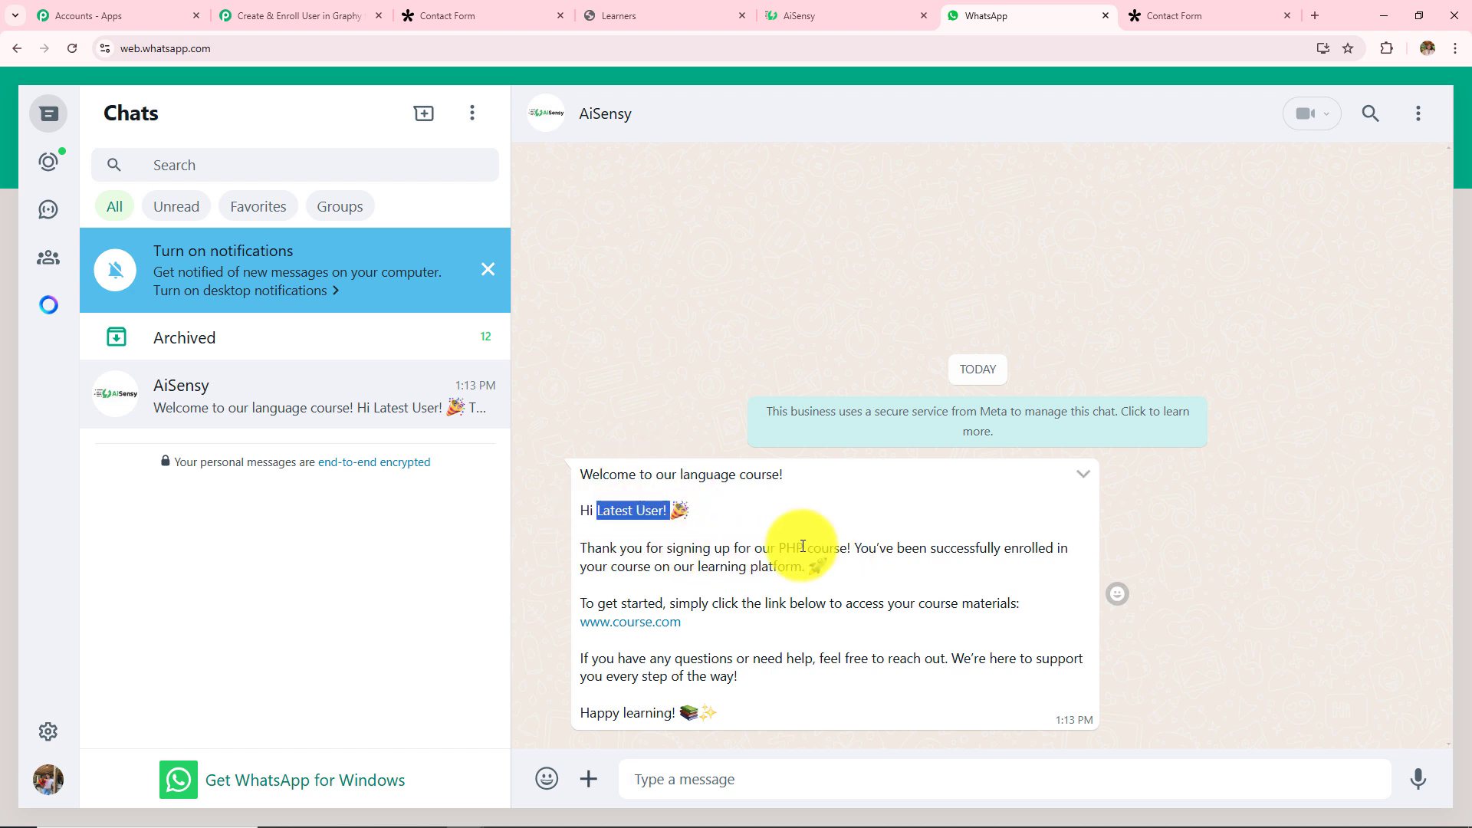
left_click(779, 547)
double_click(789, 547)
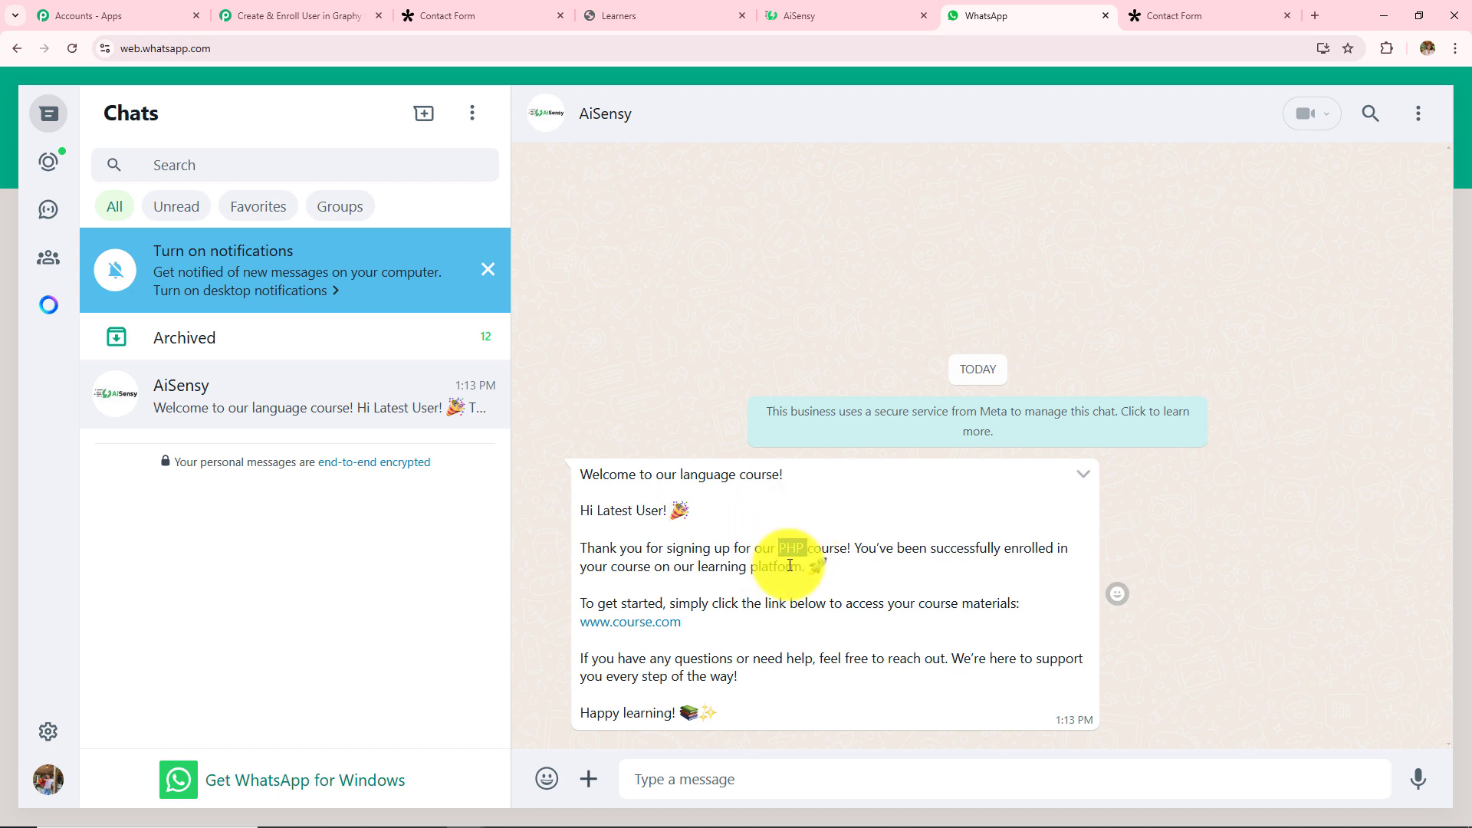
left_click(807, 508)
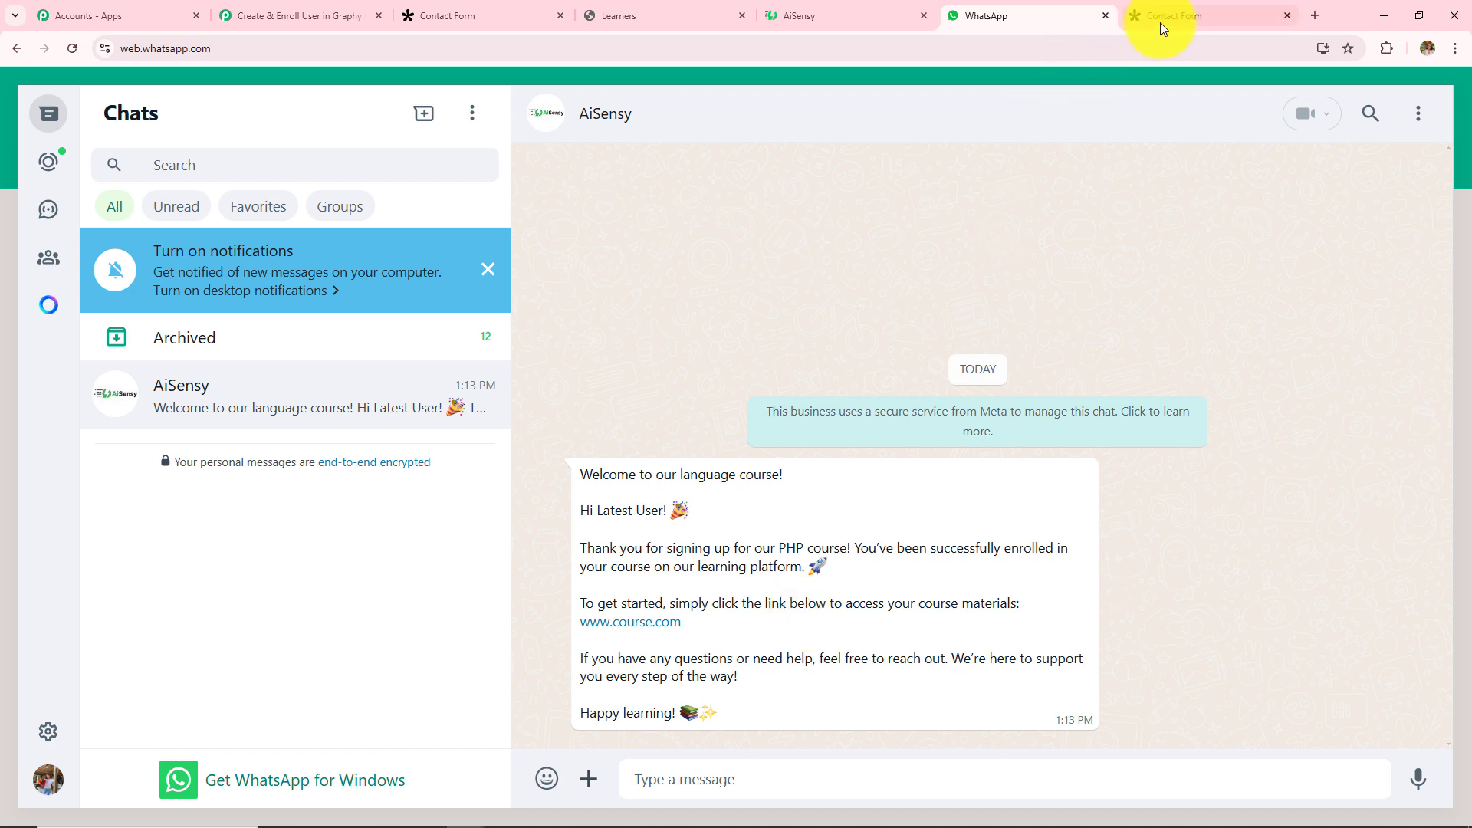
- Fill in the Tally Contact Form with a test name, e-mail and mobile number, enter PHP as the course interested in, and submit it
left_click(1180, 21)
triple_click(388, 225)
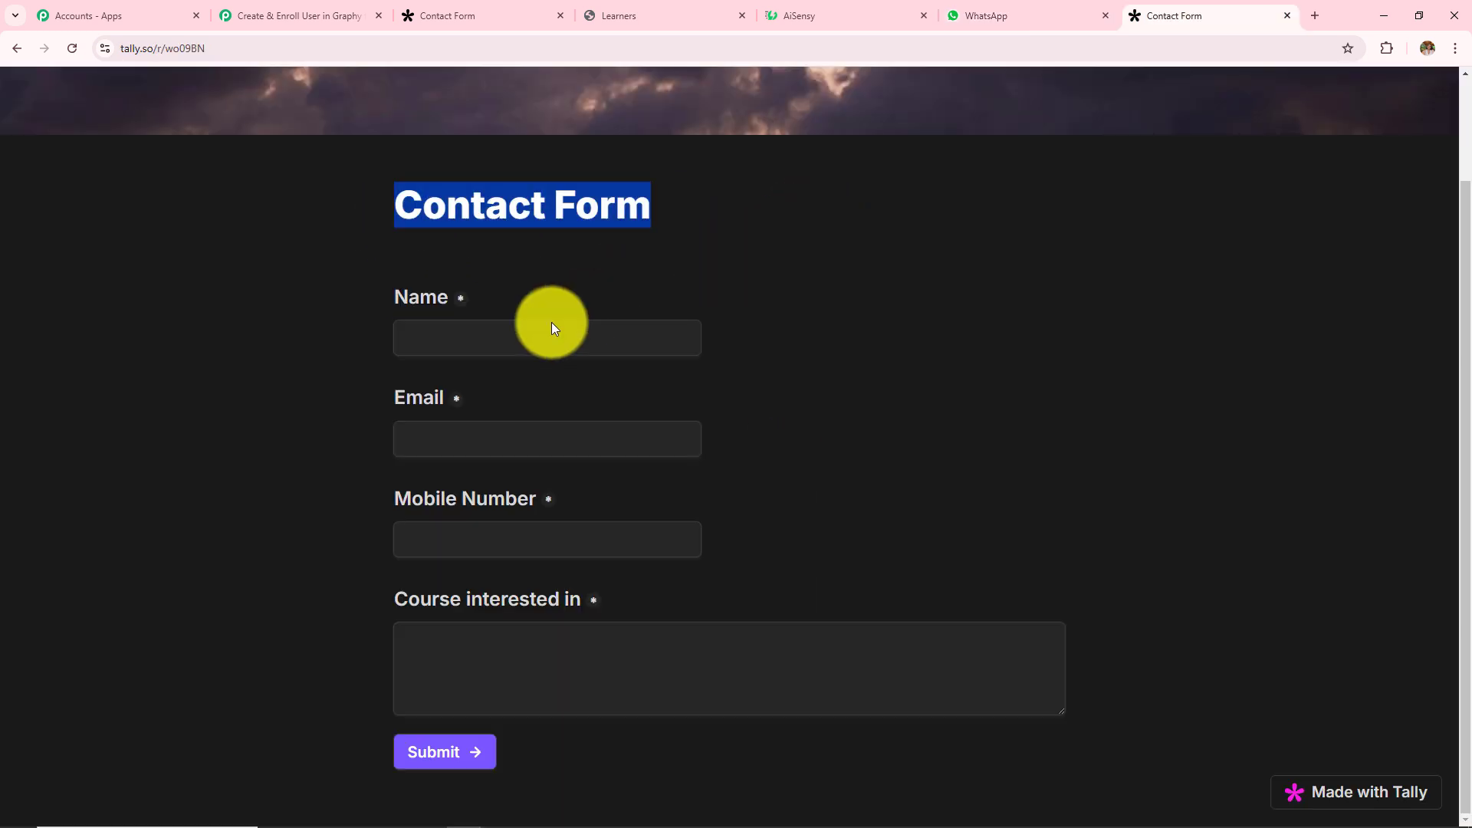
left_click(512, 337)
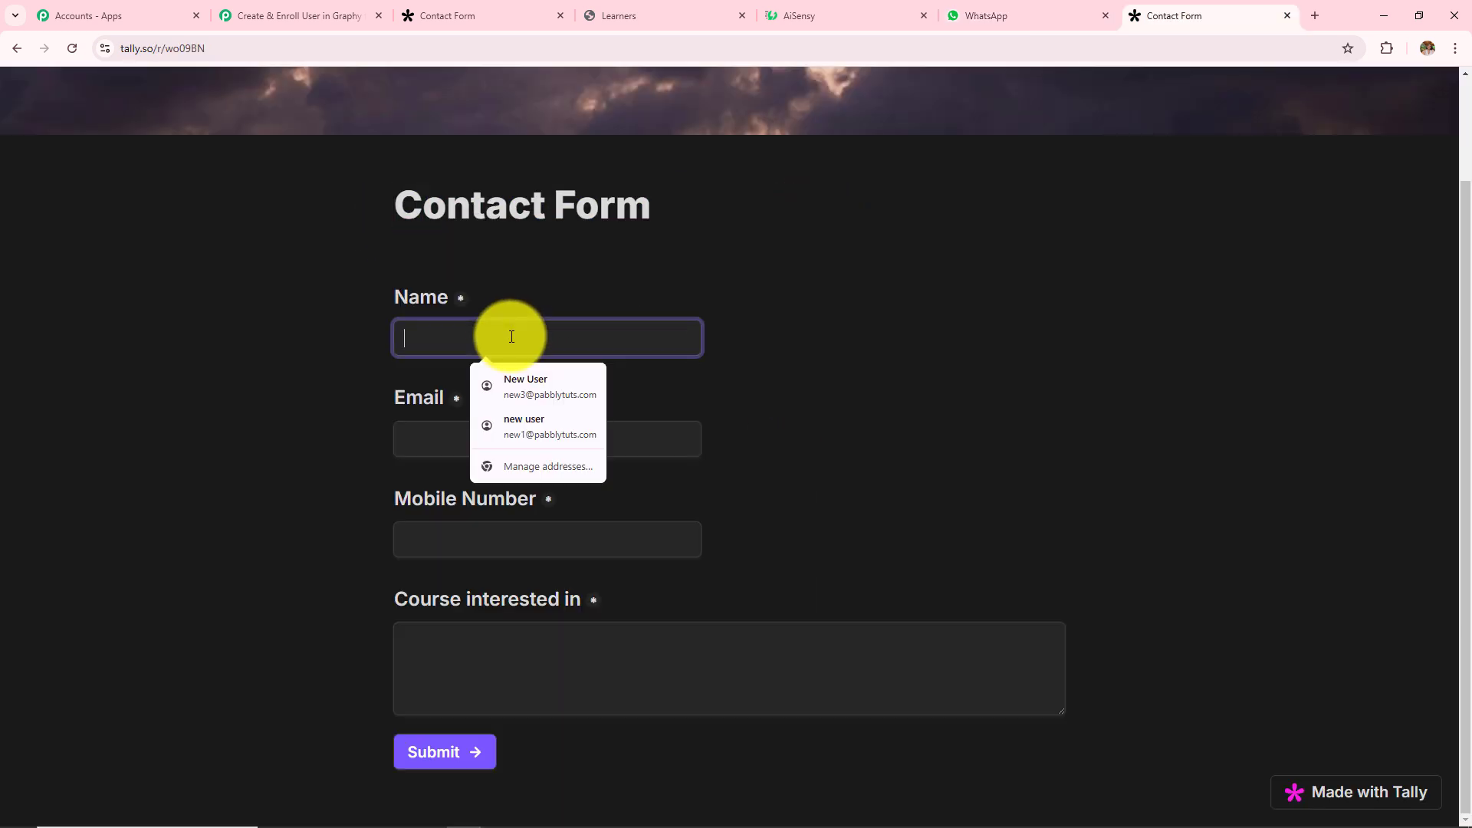
left_click(933, 307)
left_click(507, 335)
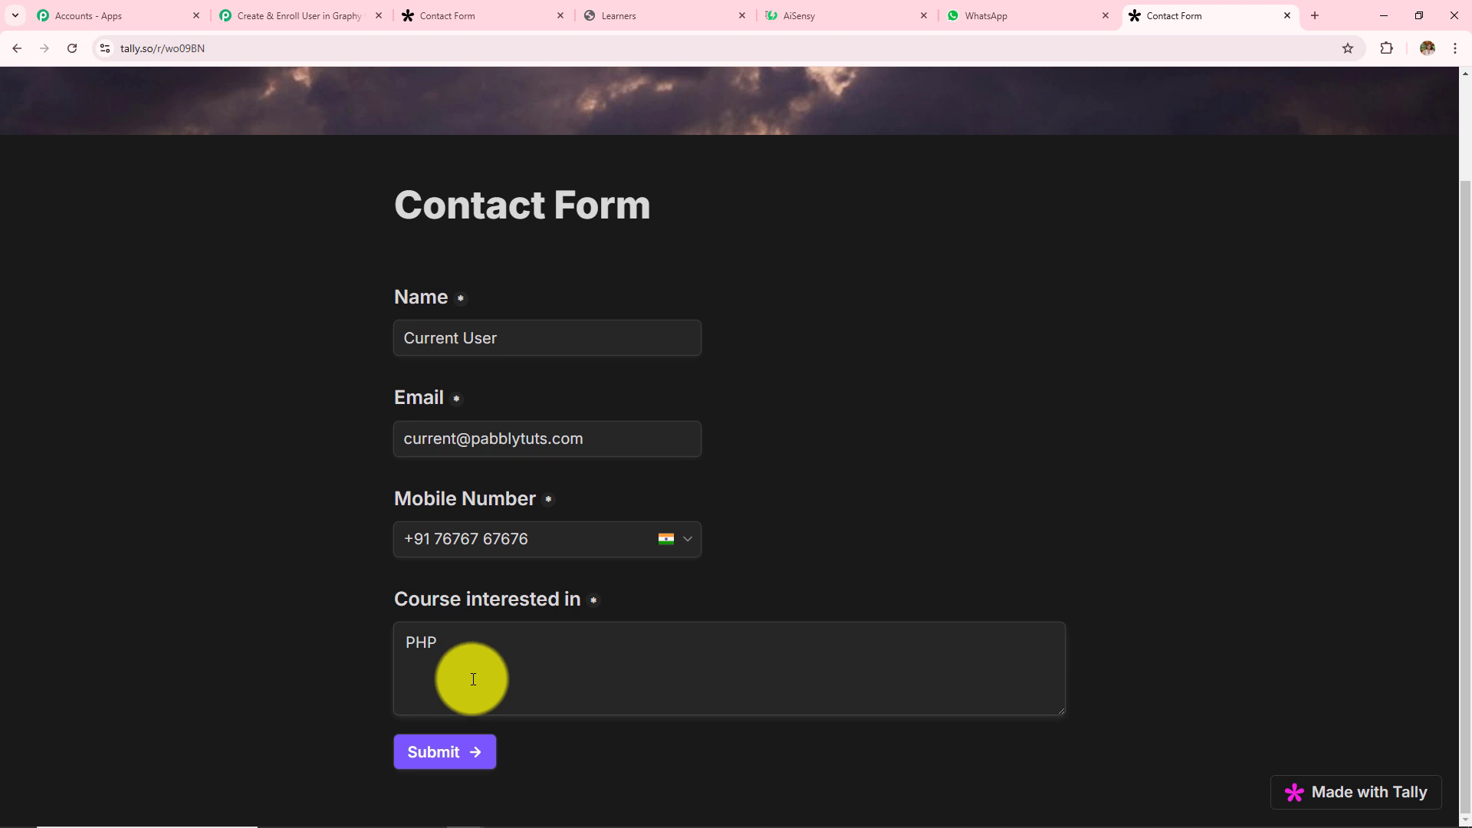
left_click(449, 767)
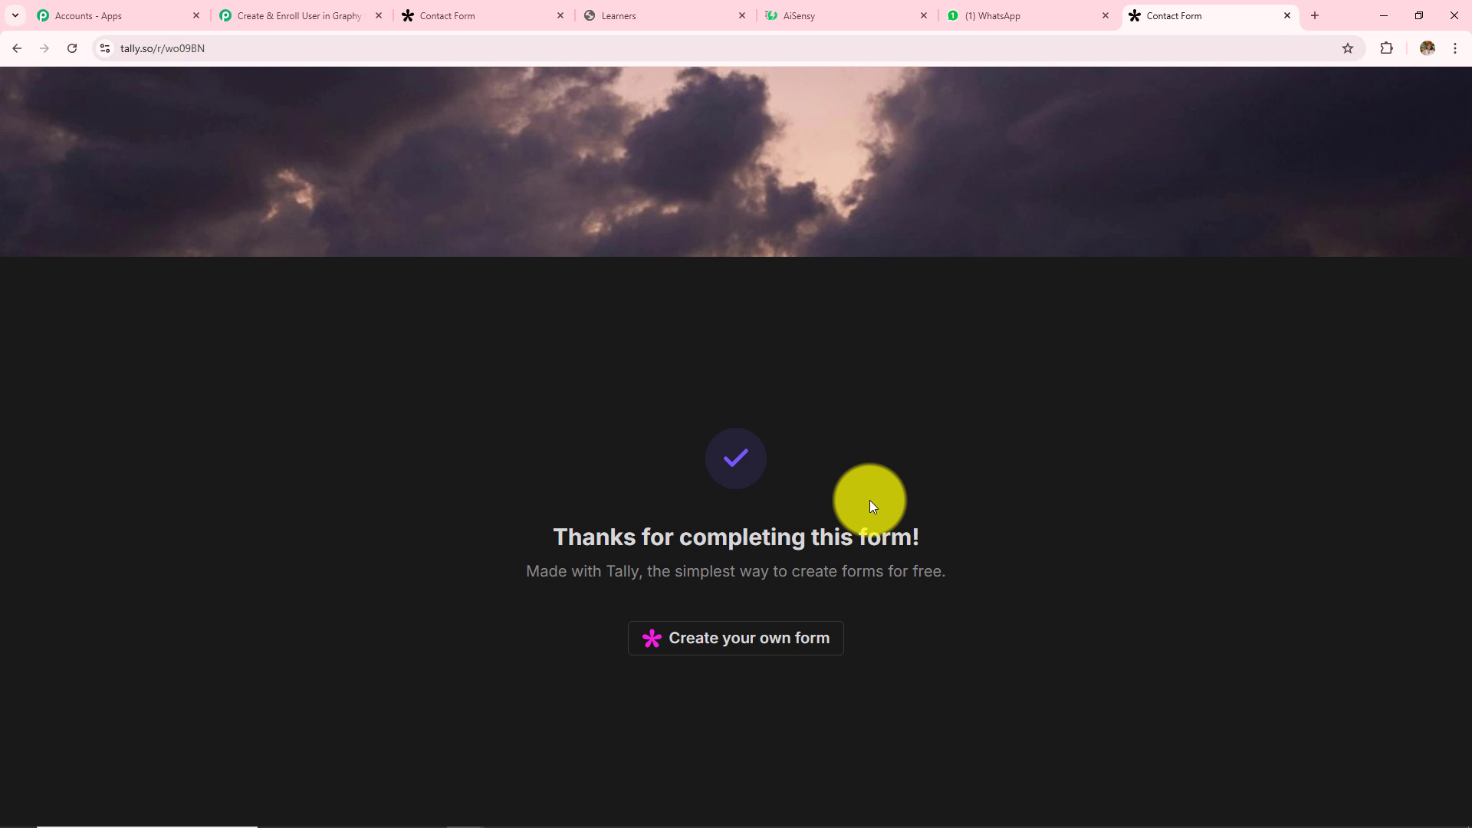
- Reload the Graphy Learners list to look for the new learner, and read the newest AiSensy message in WhatsApp
left_click(642, 16)
left_click(70, 48)
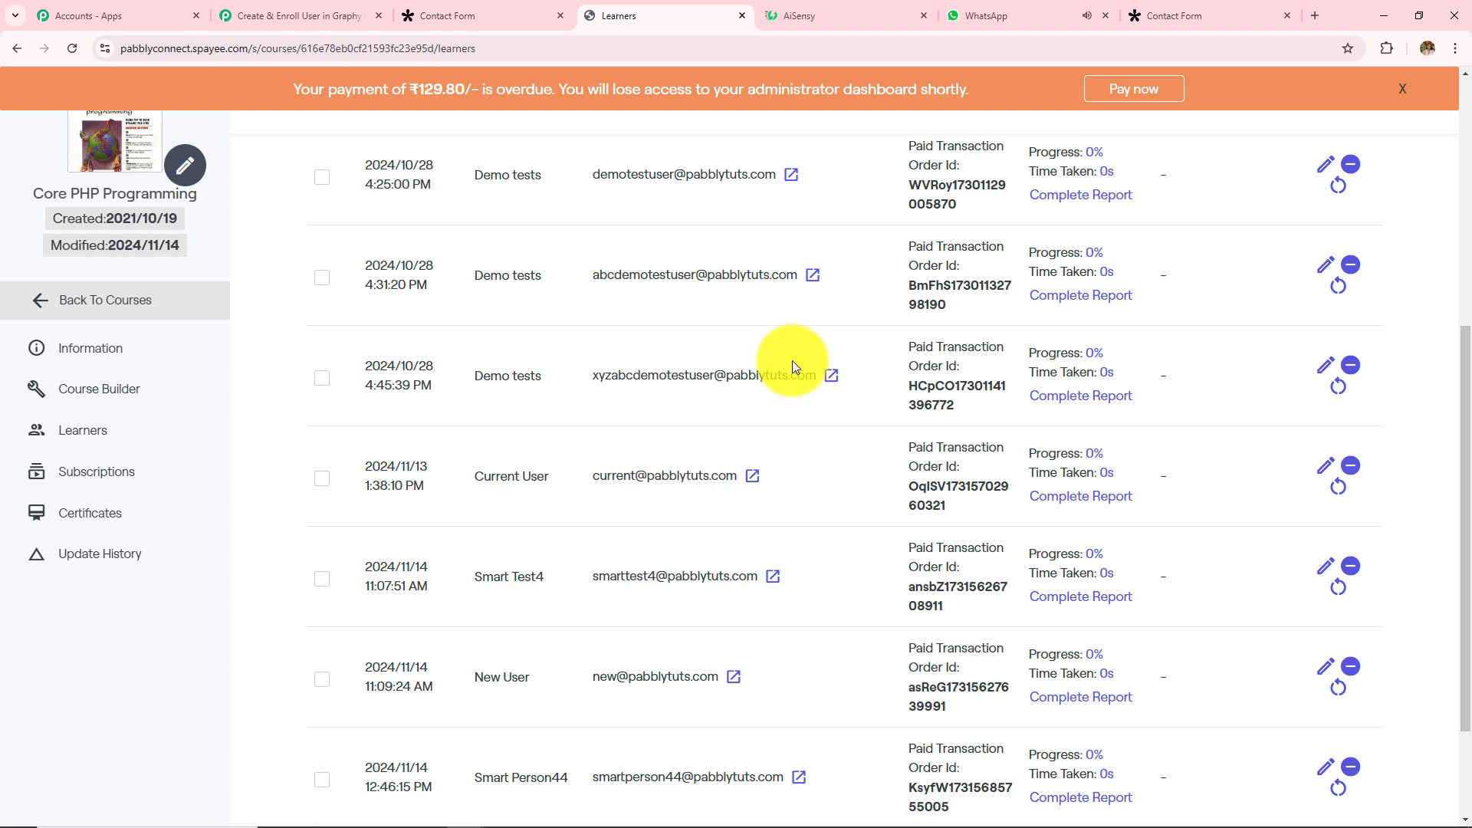
left_click(992, 17)
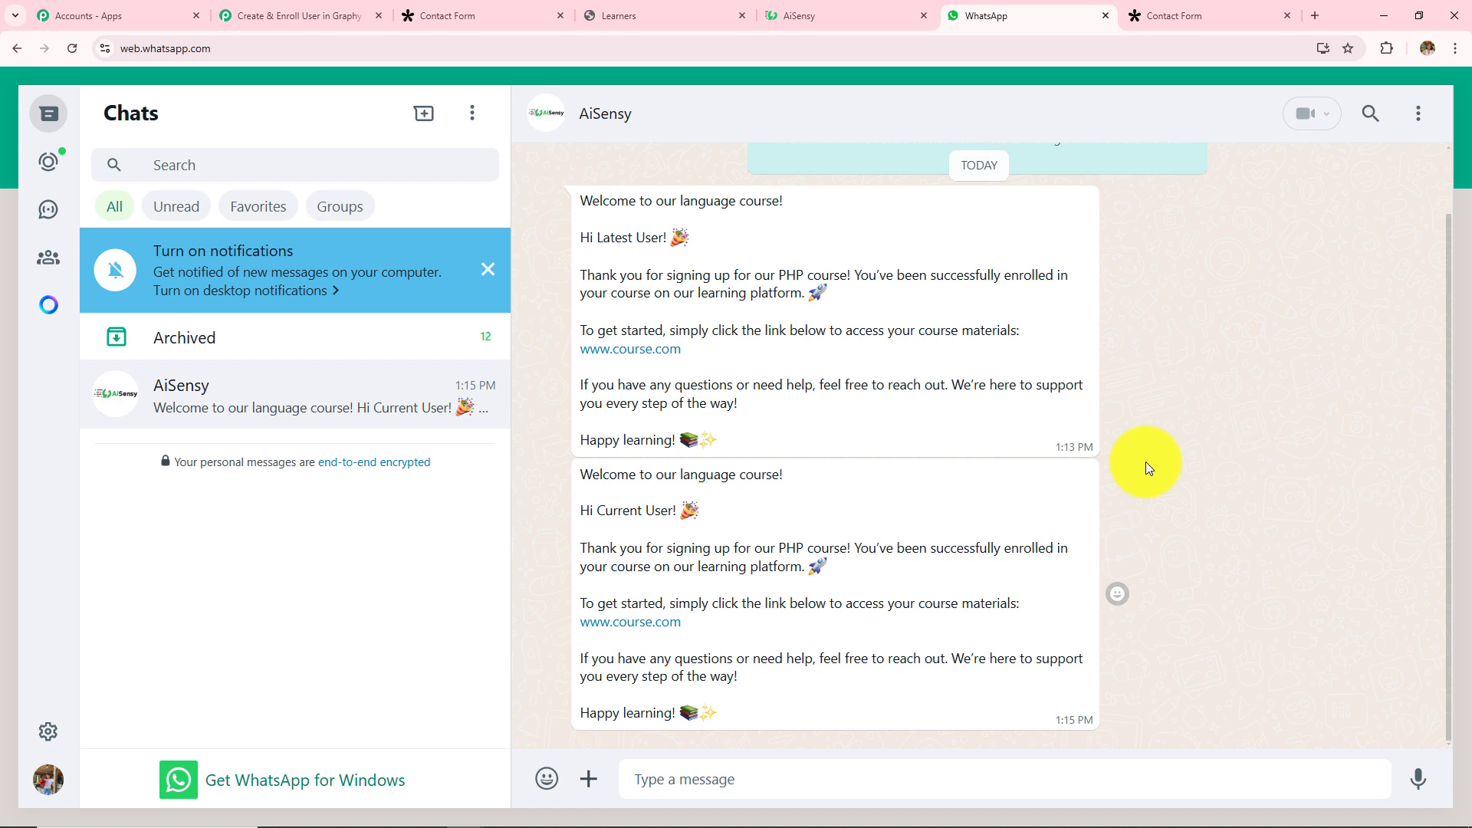
left_click_drag(596, 510, 702, 513)
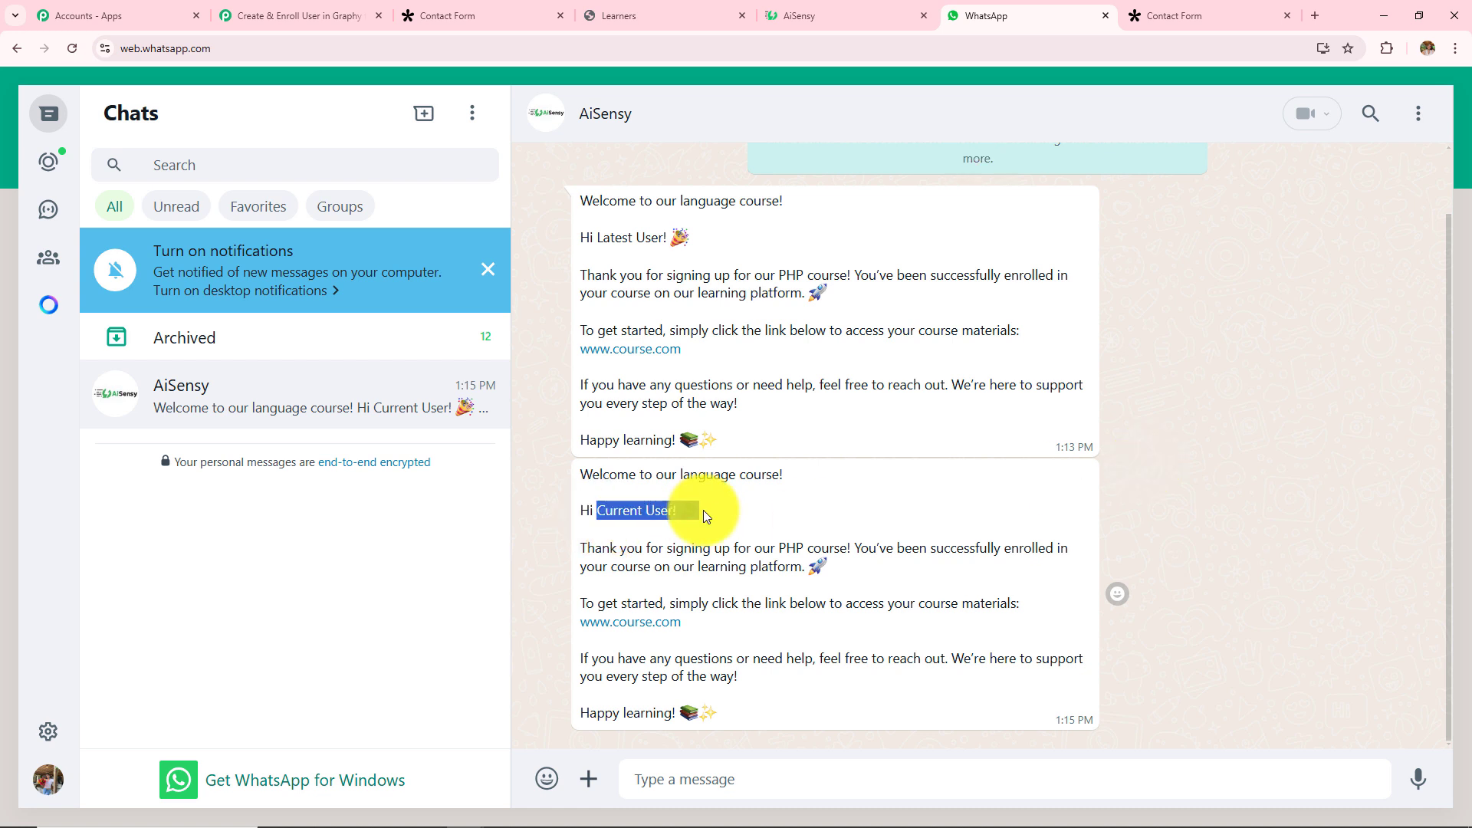
left_click(750, 516)
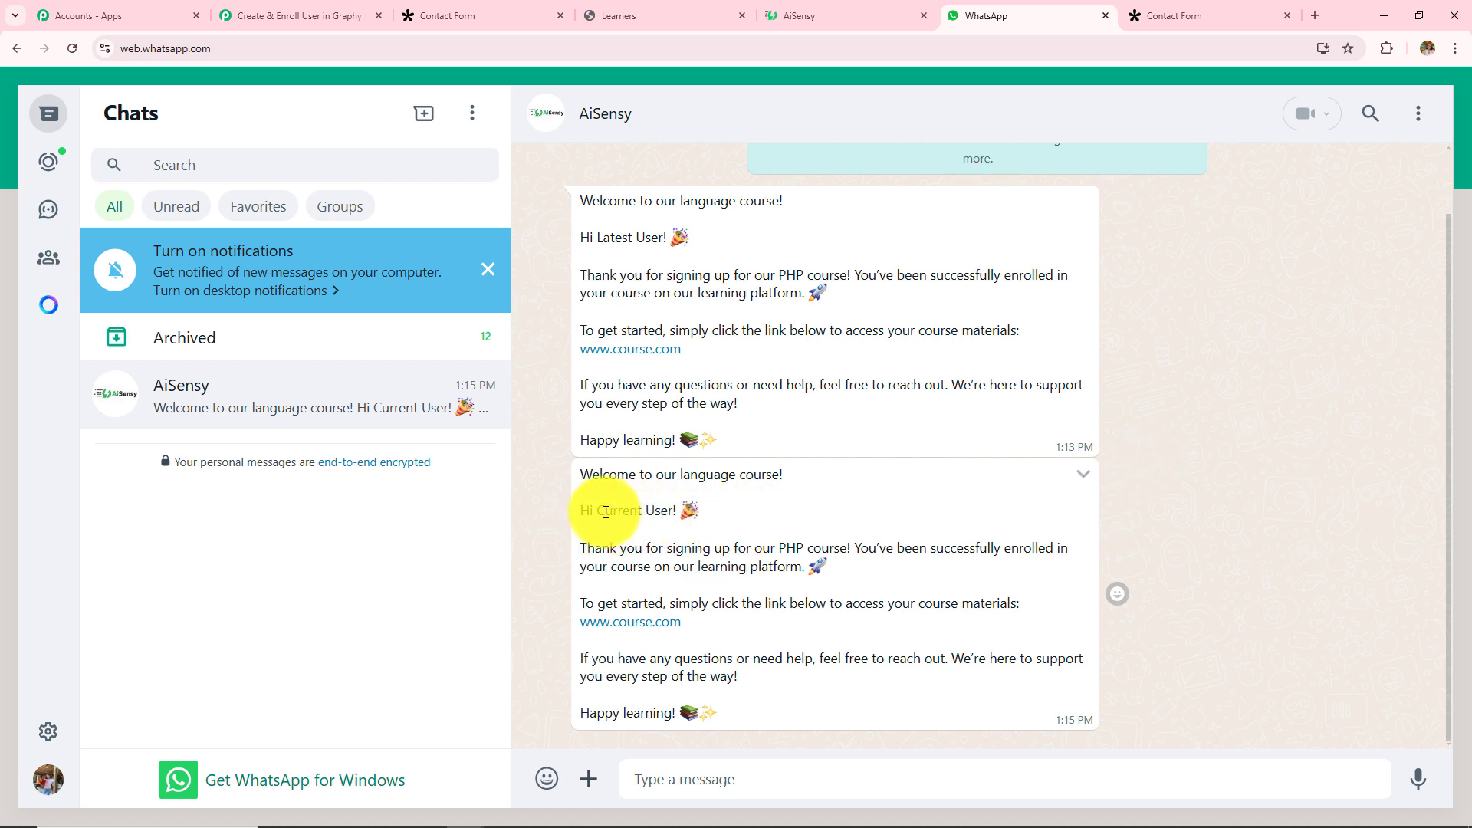
left_click_drag(595, 508, 847, 512)
left_click_drag(580, 472, 1206, 572)
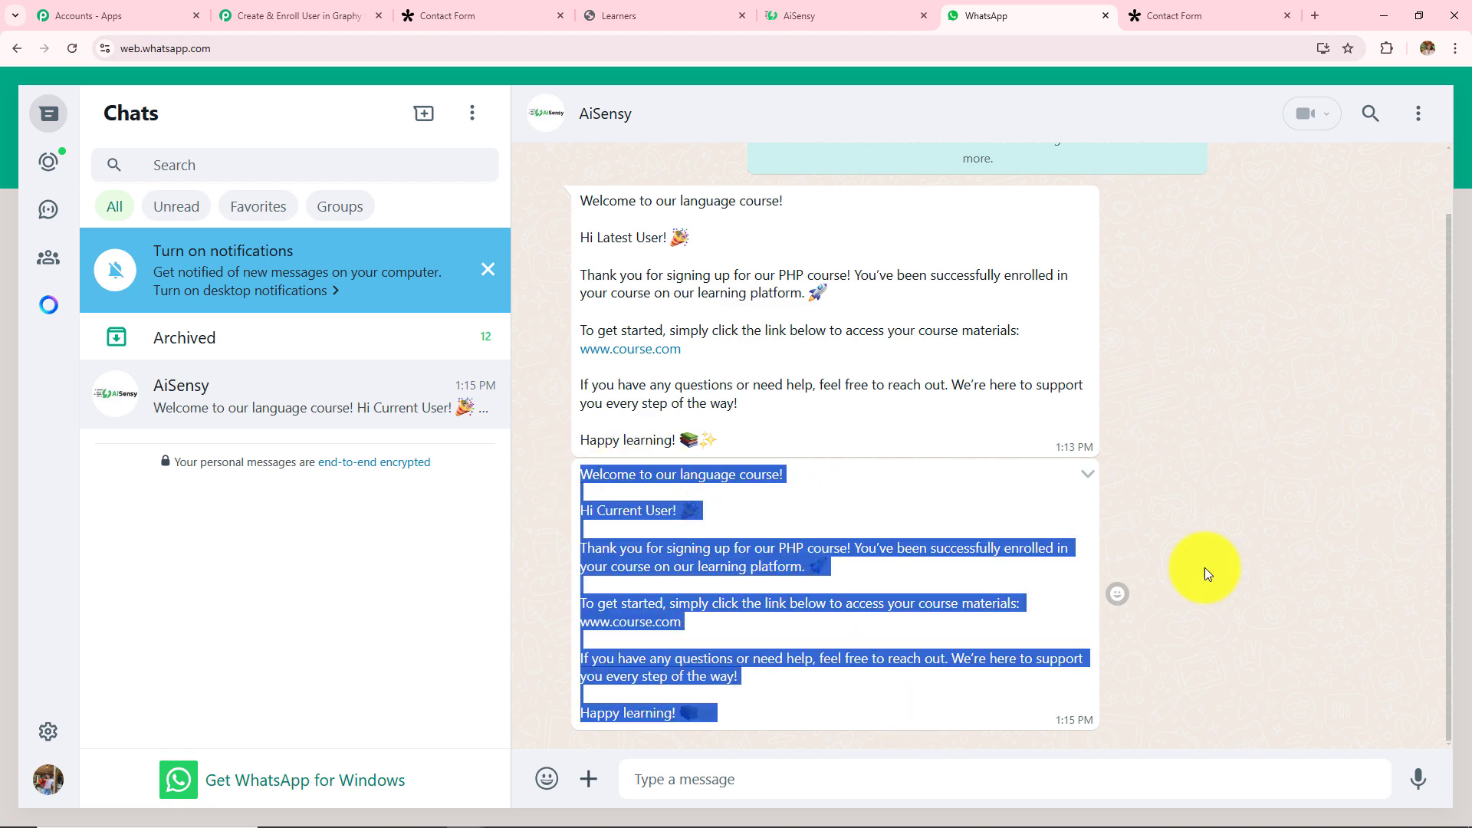
left_click(1047, 456)
- Return to Pabbly Connect and review the Tally New Response trigger's webhook setup and captured response fields
left_click(253, 14)
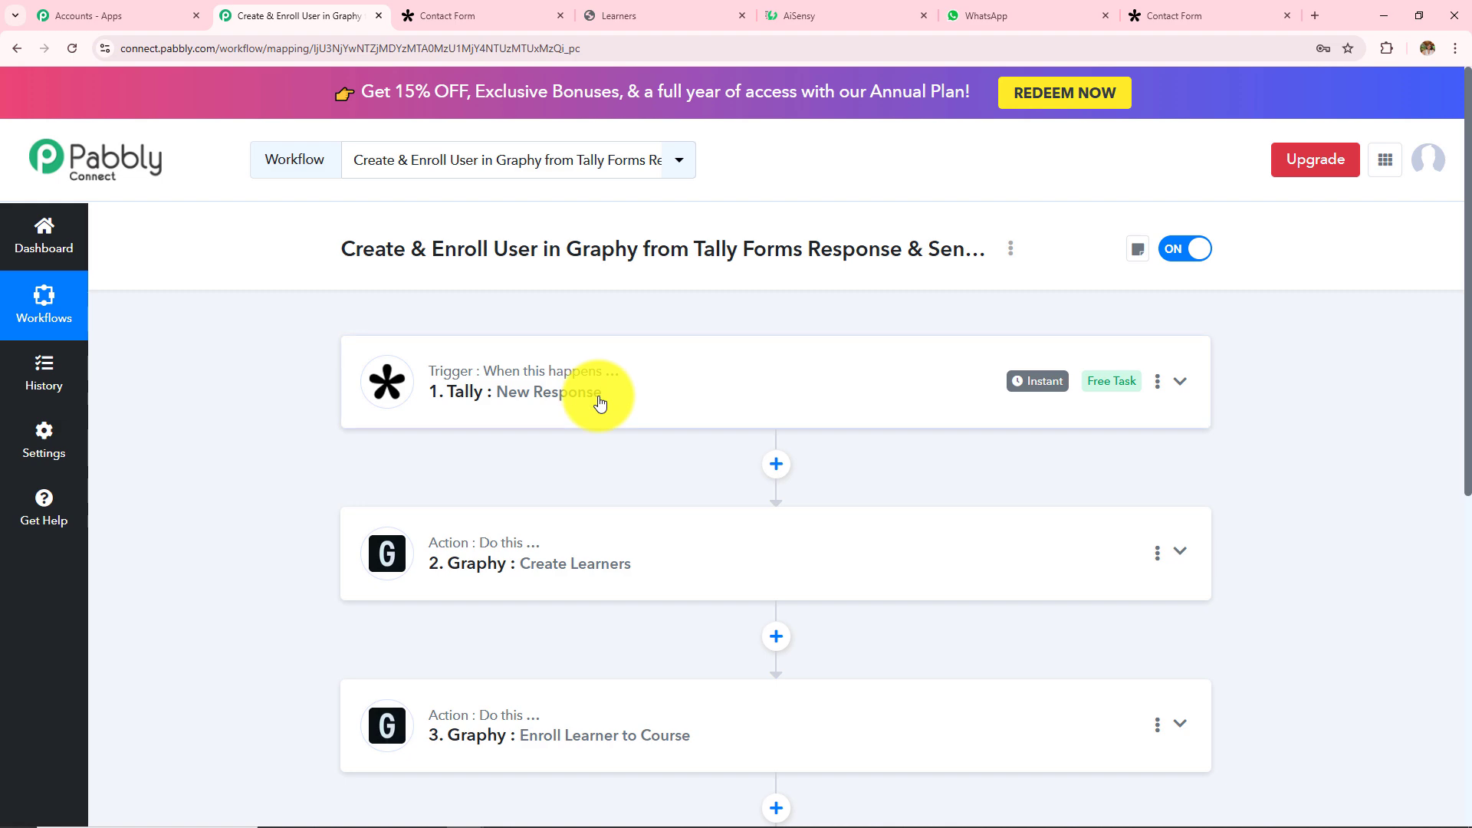
left_click(602, 388)
scroll(771, 405, "down", 5)
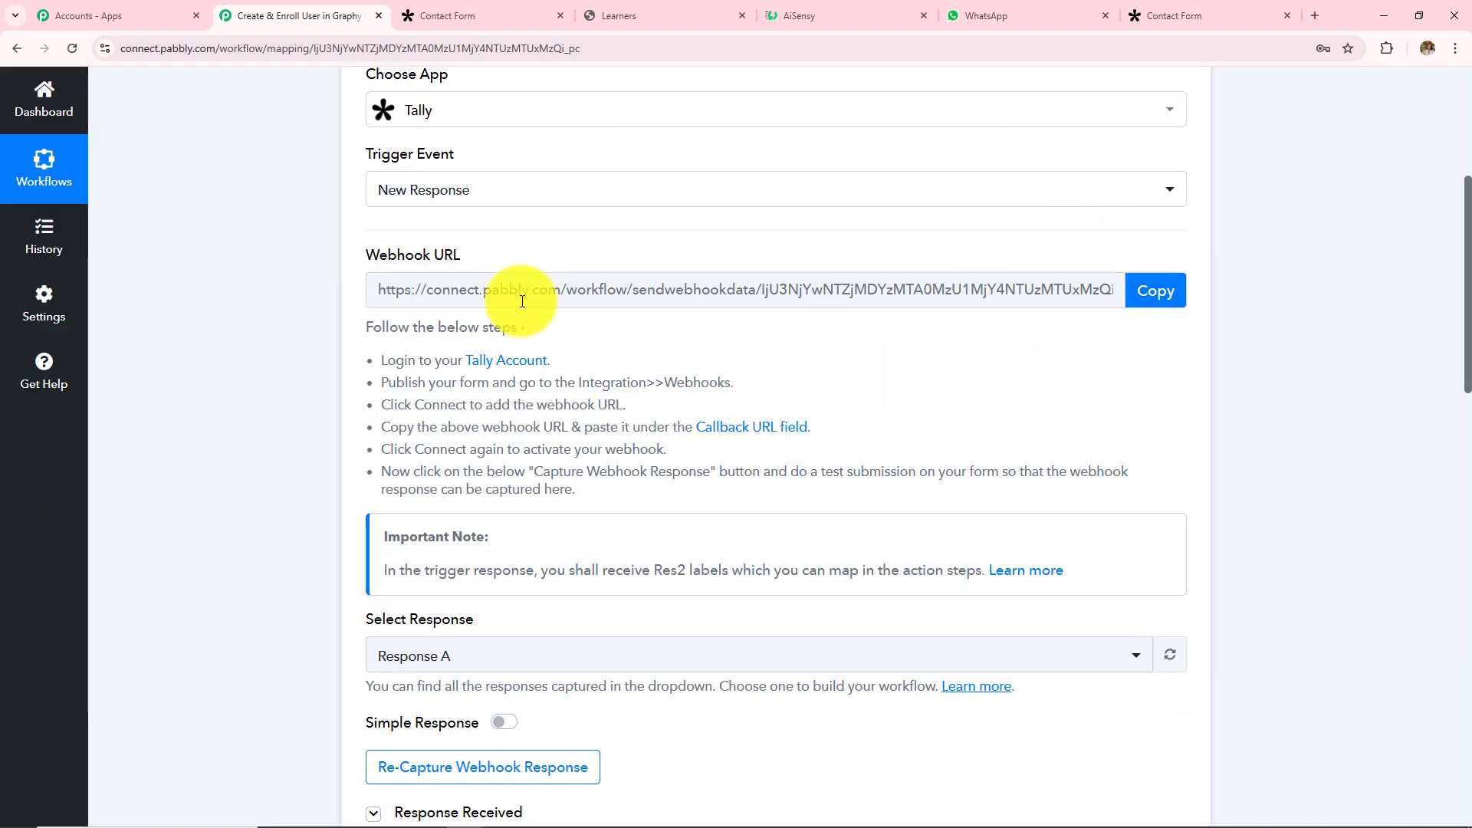
scroll(743, 401, "down", 10)
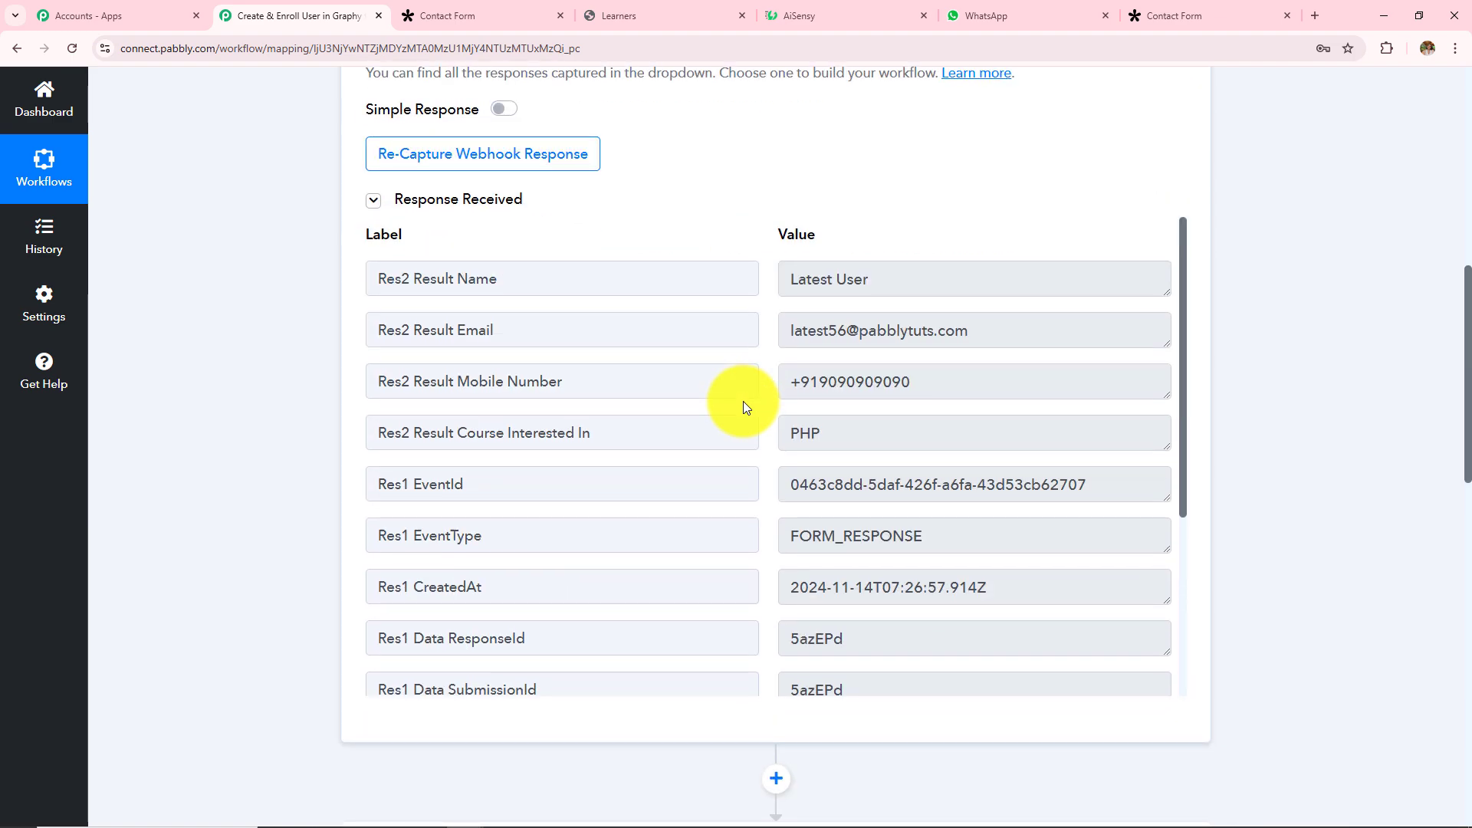
scroll(743, 402, "down", 8)
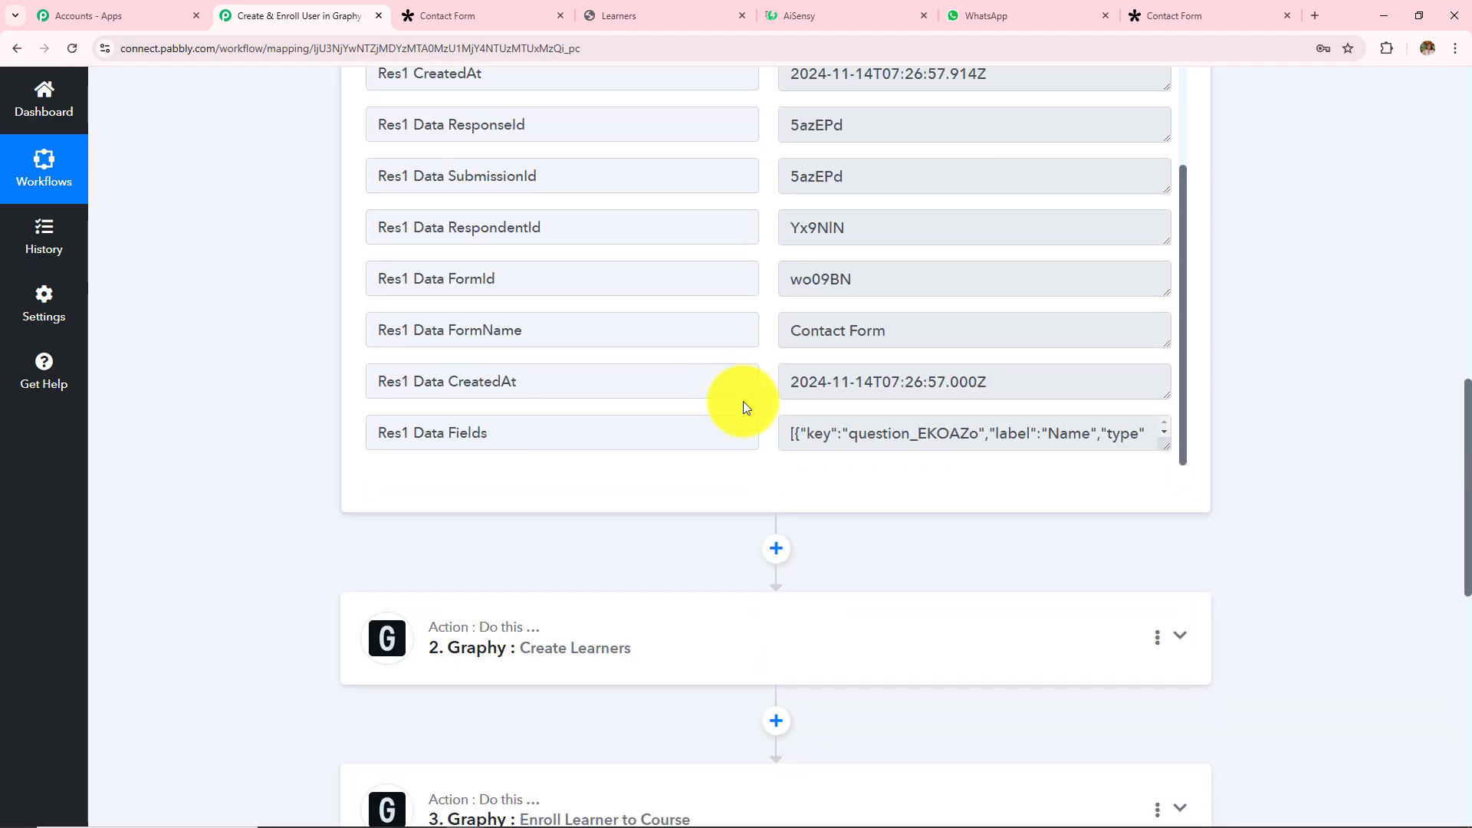
scroll(743, 402, "down", 1)
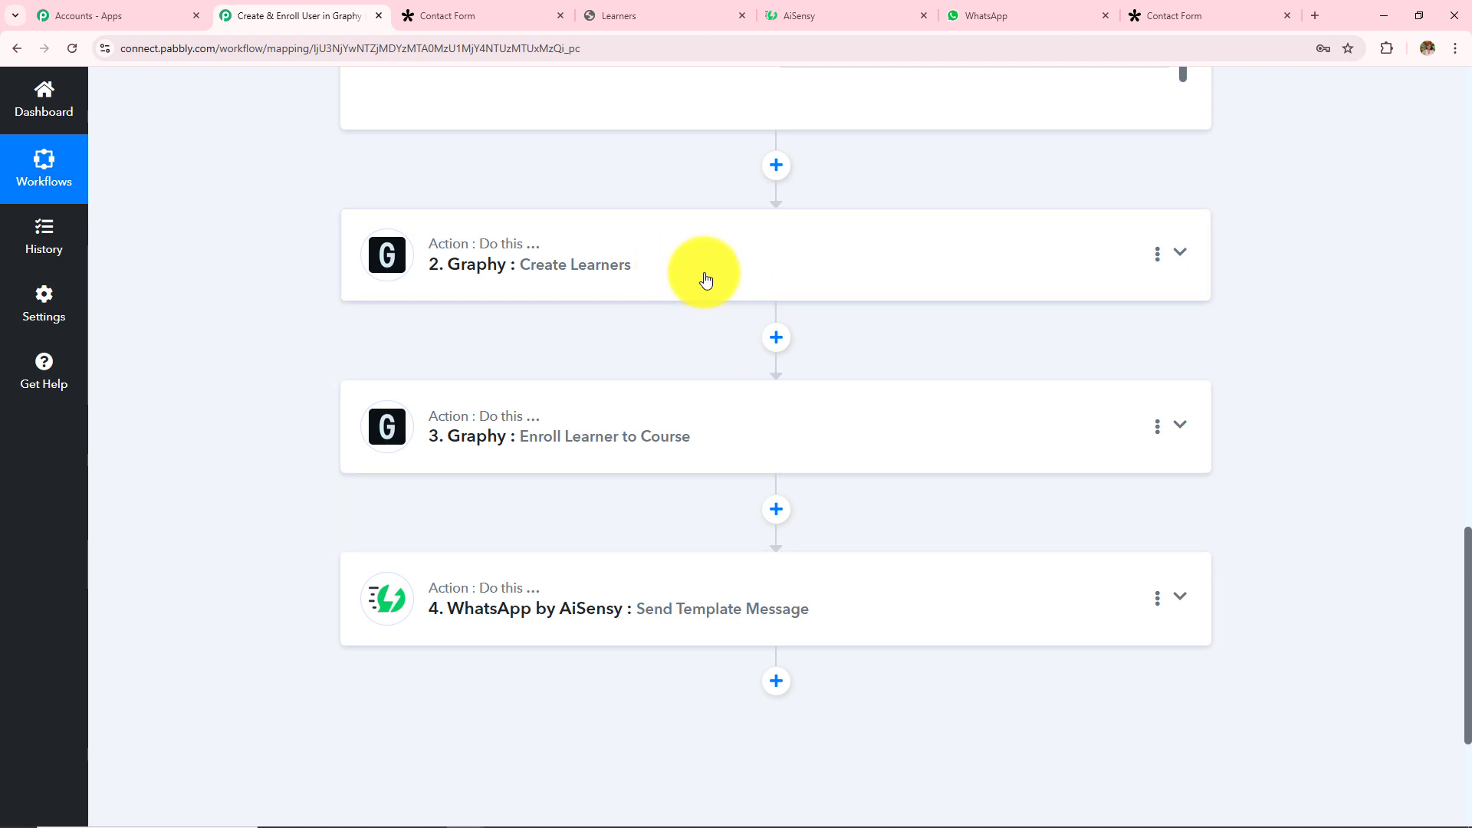
- Review the Graphy Create Learners and Enroll Learner to Course actions in the workflow
left_click(746, 279)
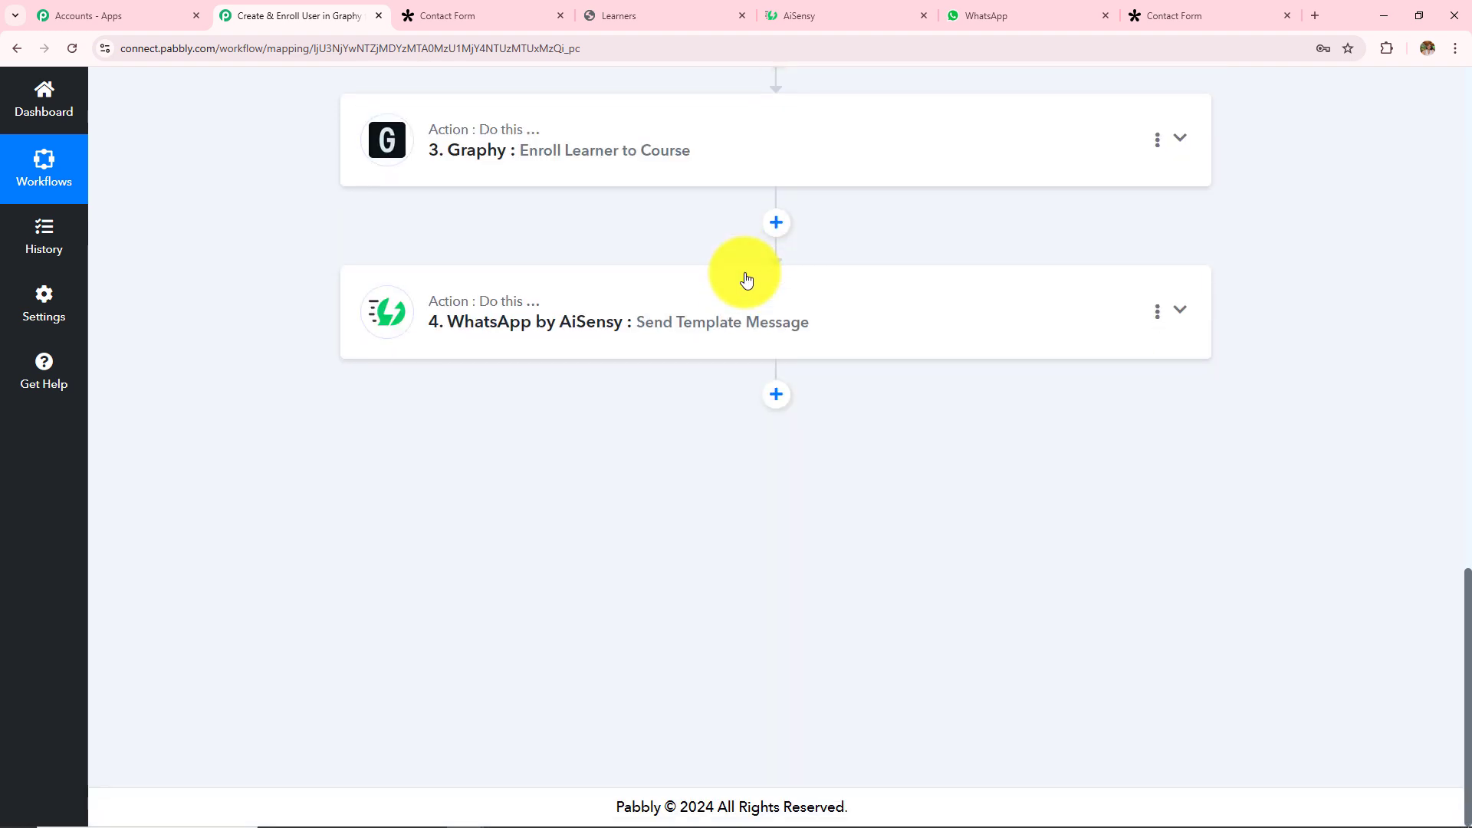
scroll(764, 484, "down", 12)
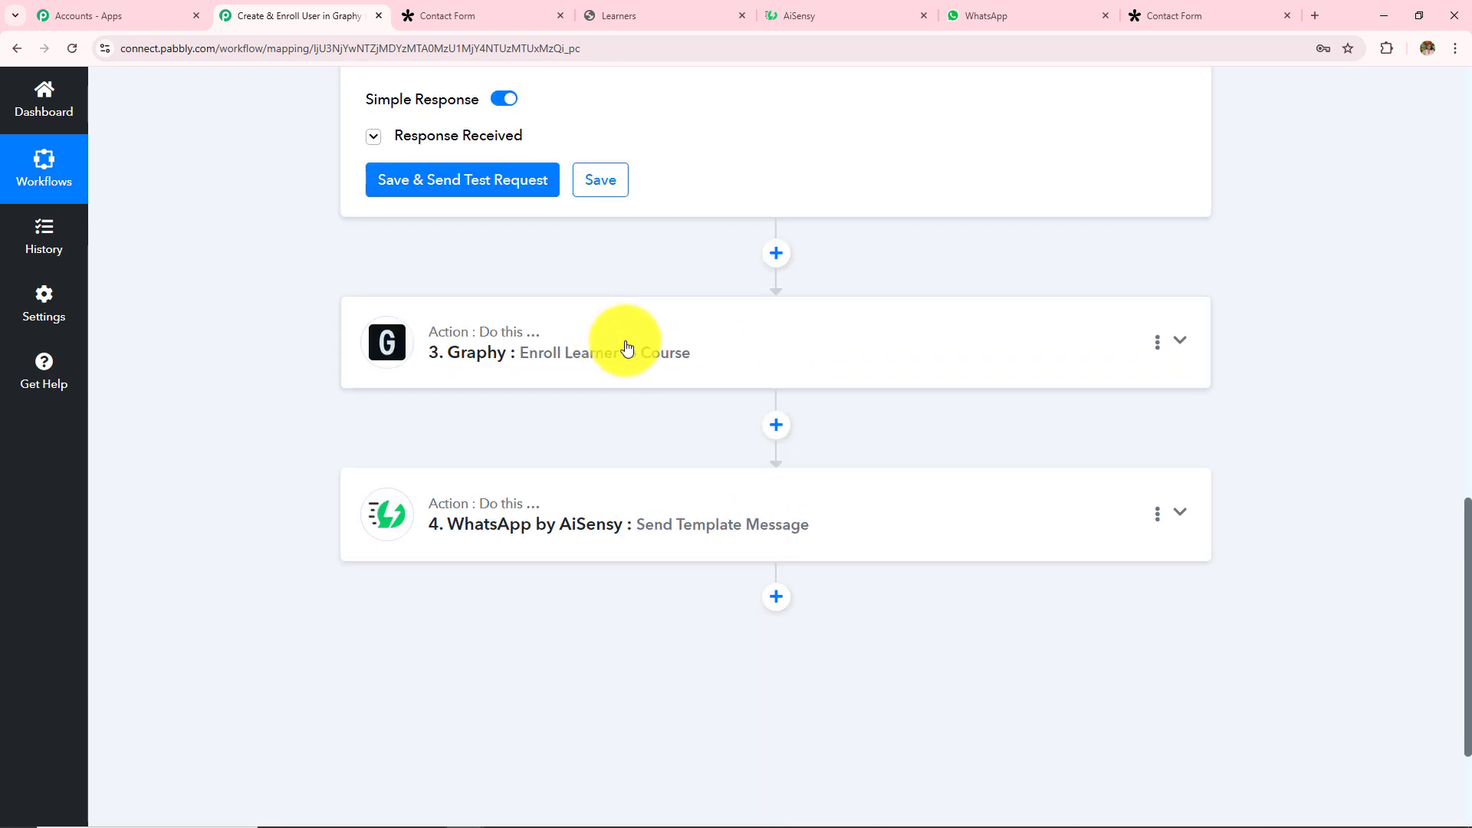
left_click(671, 349)
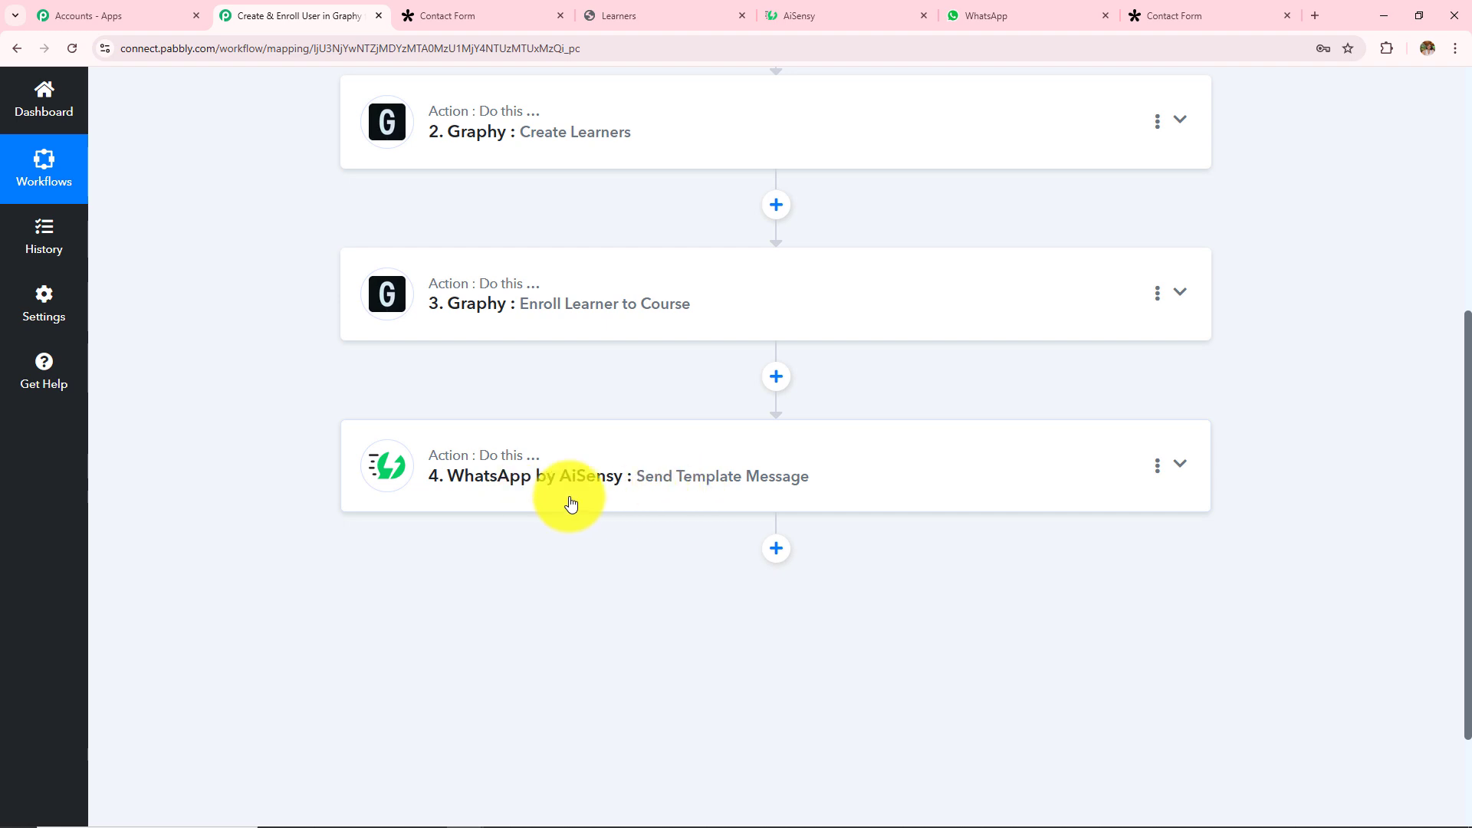
- Review the AiSensy Send Template Message action's mapped fields and expand its received response to check the Success value
left_click(644, 502)
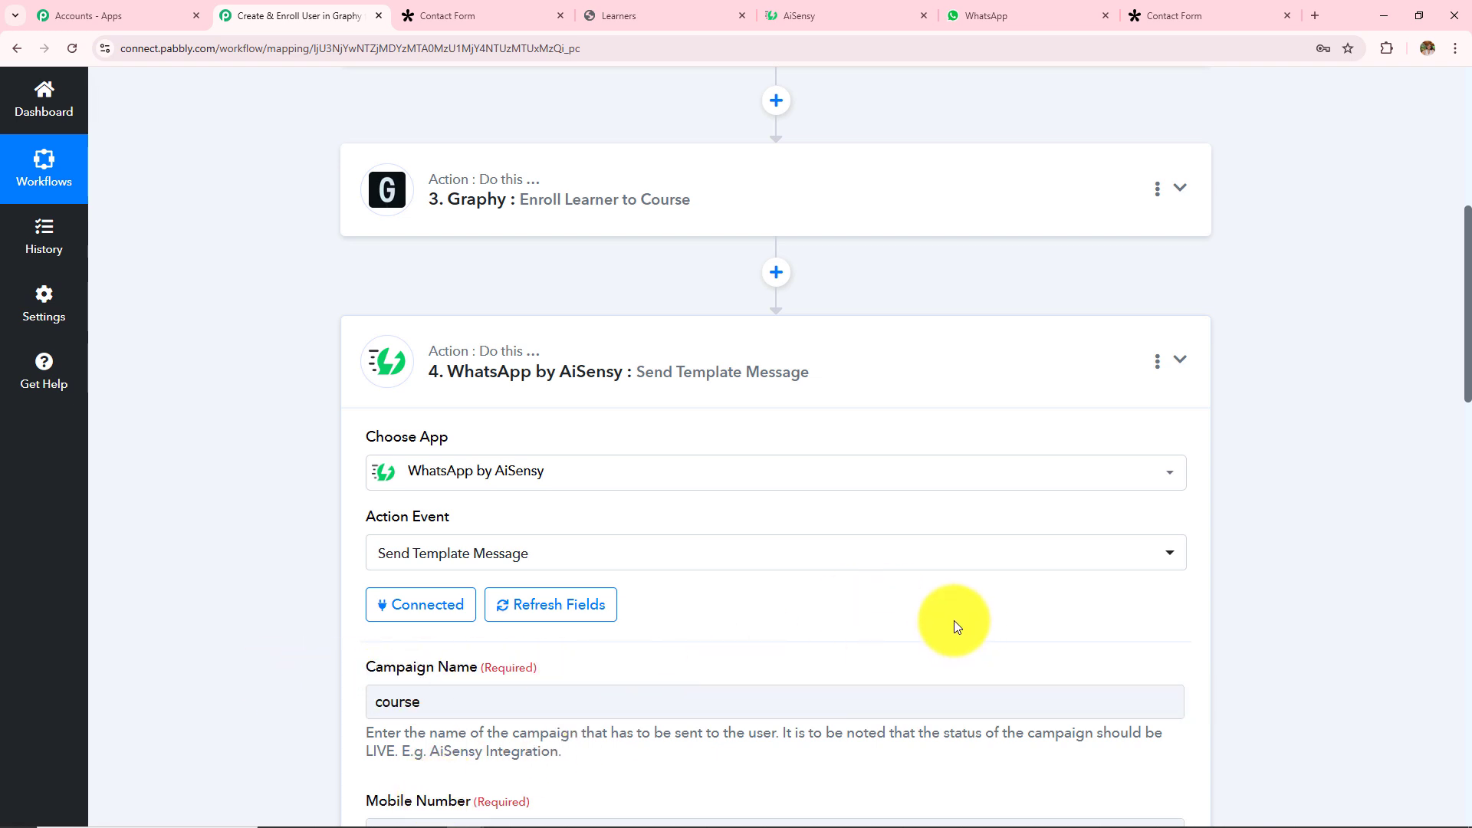
scroll(956, 627, "down", 10)
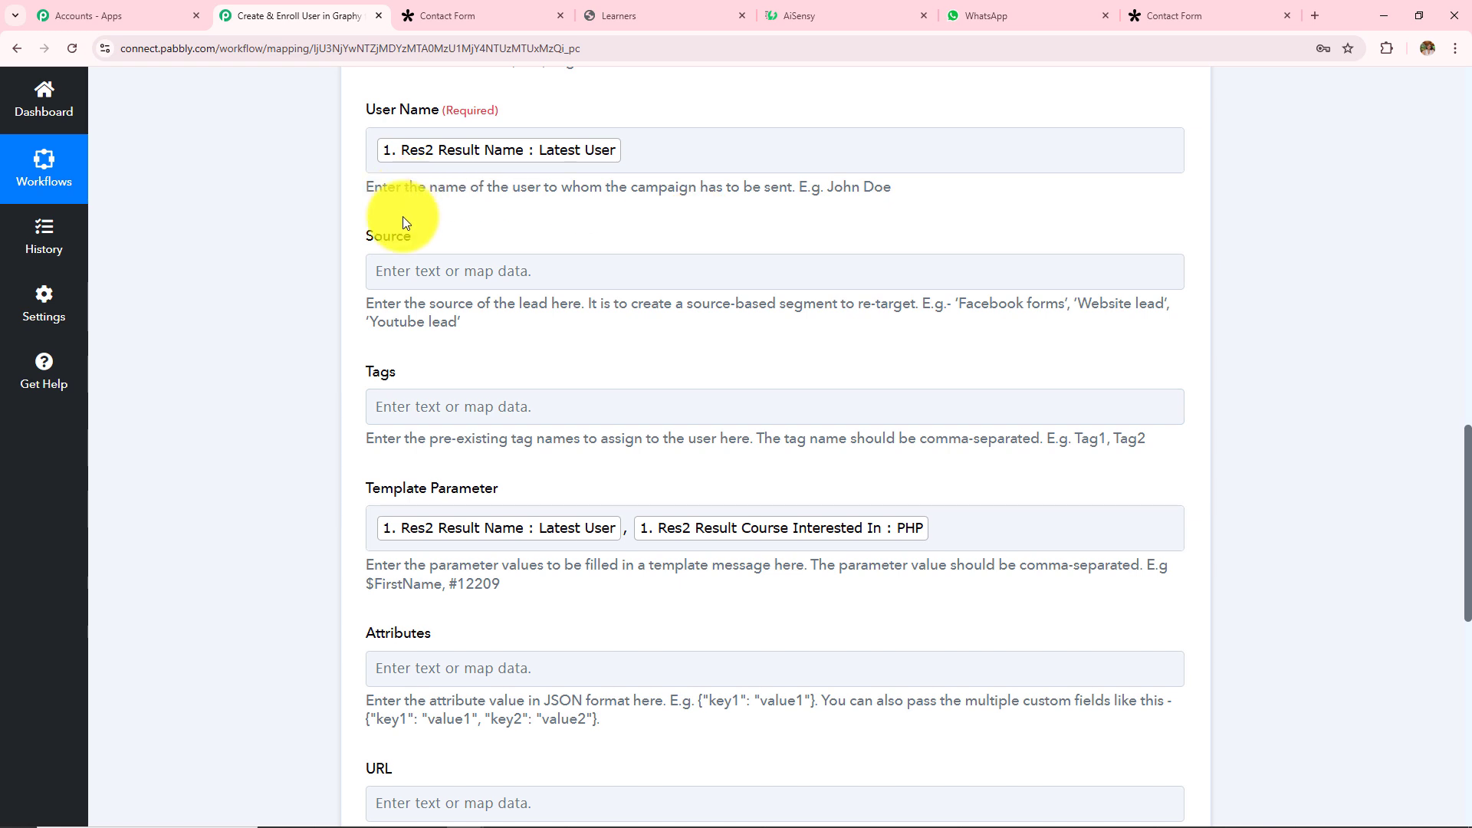
scroll(1045, 470, "down", 8)
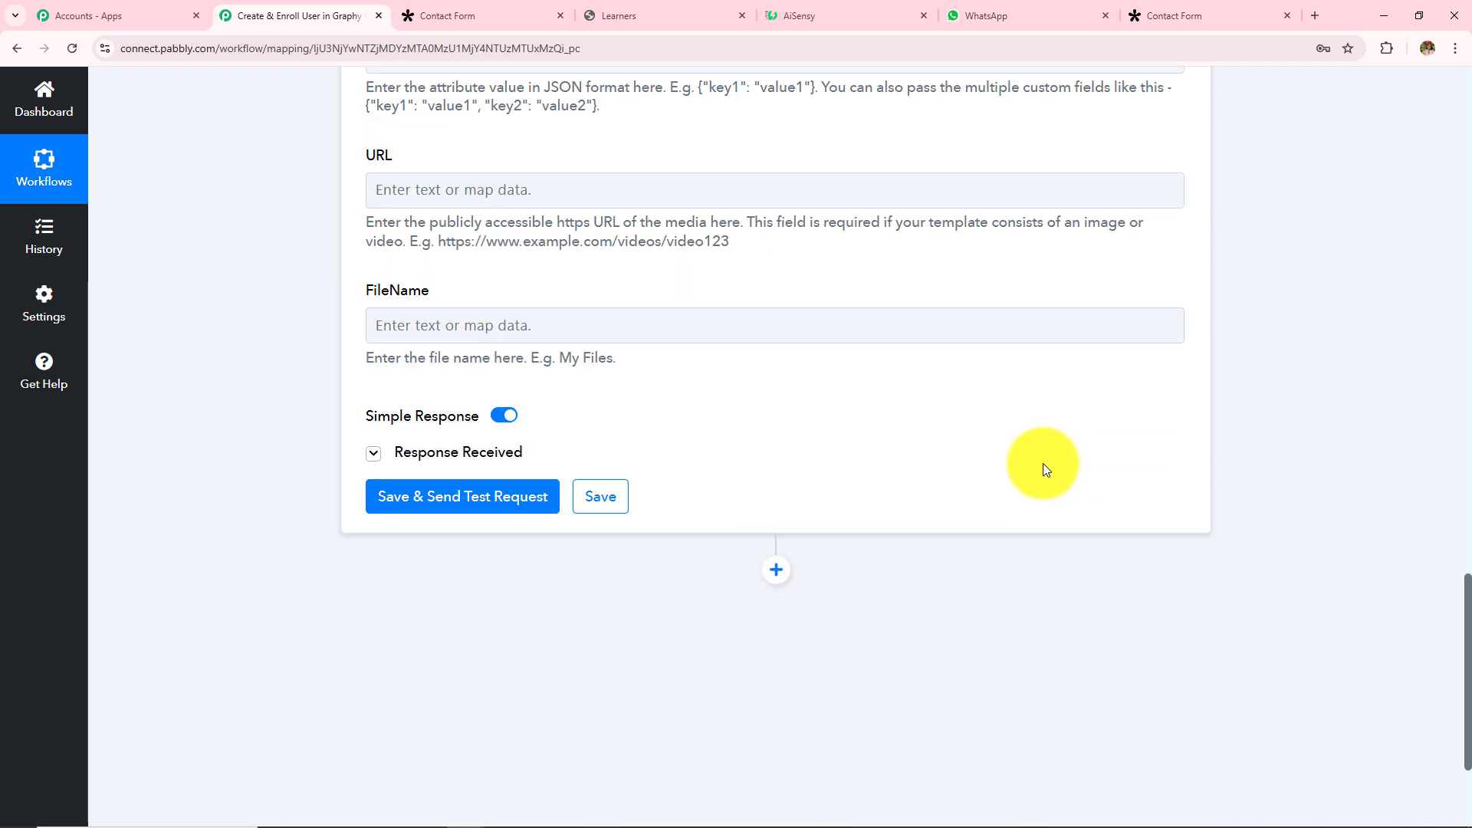
left_click(437, 454)
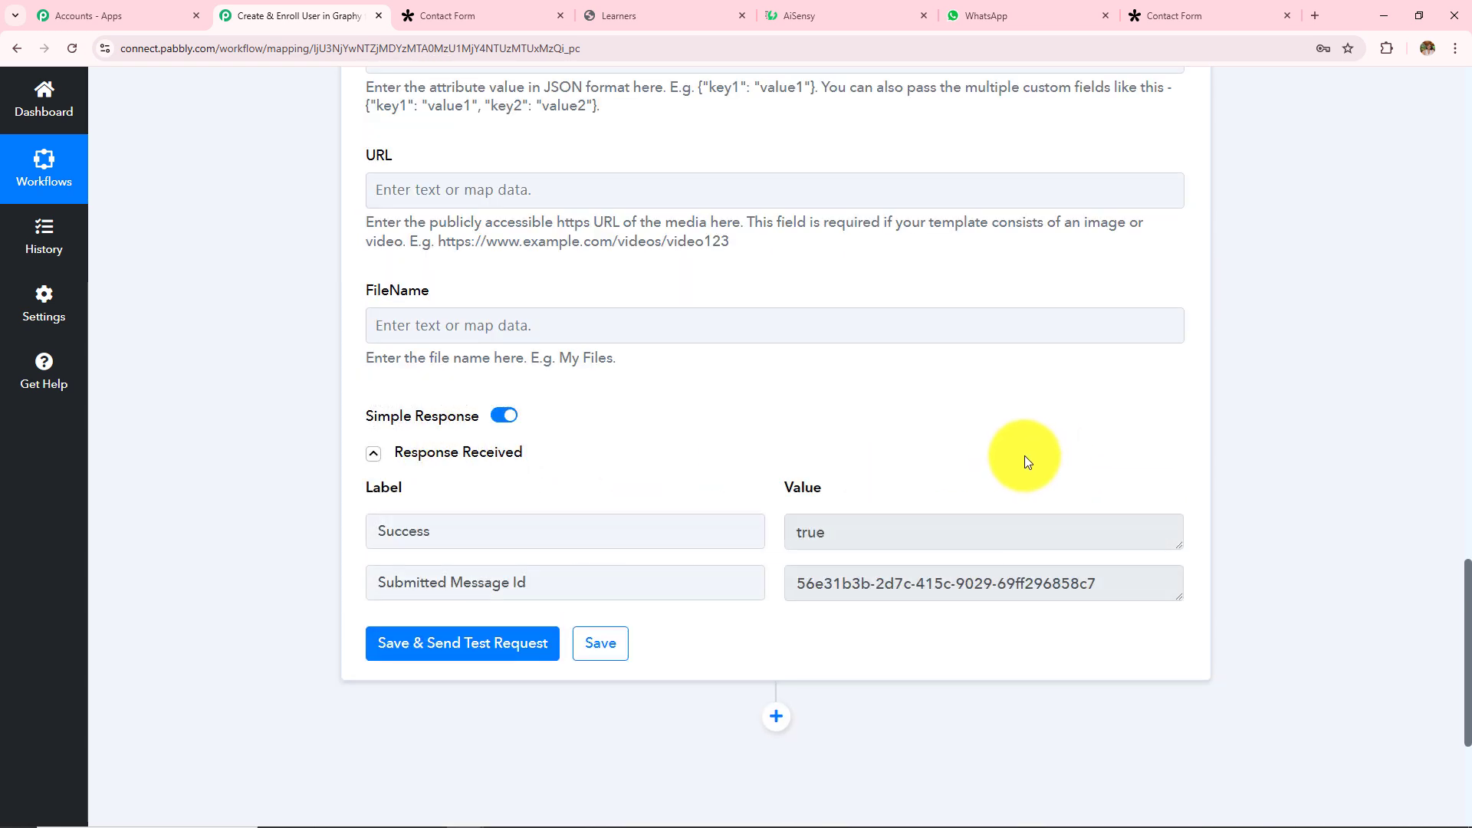
left_click_drag(854, 536, 526, 532)
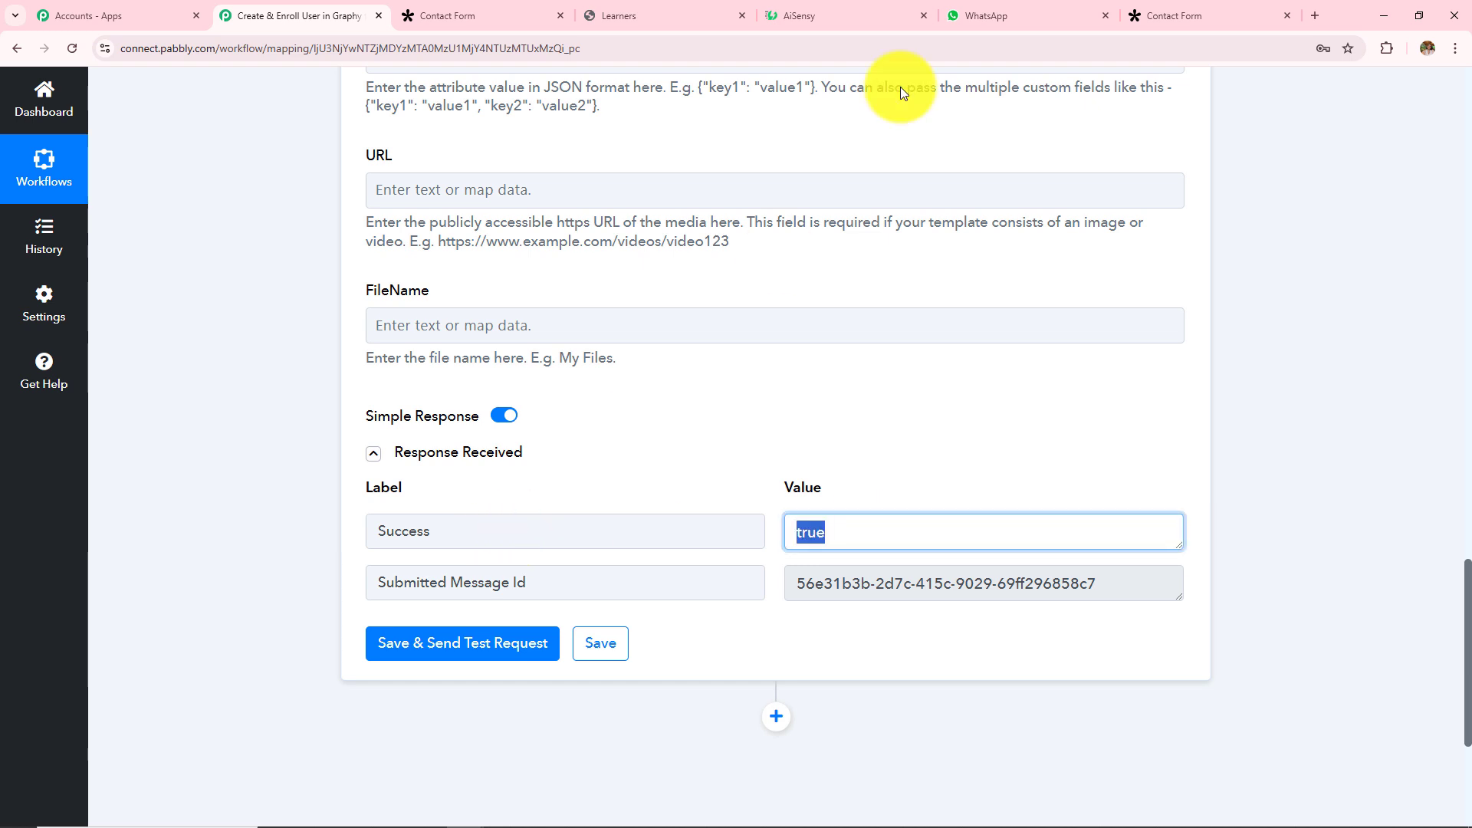
- Look at the delivered messages in WhatsApp once more, return to Pabbly Connect and look over the complete workflow from trigger to last action
left_click(978, 15)
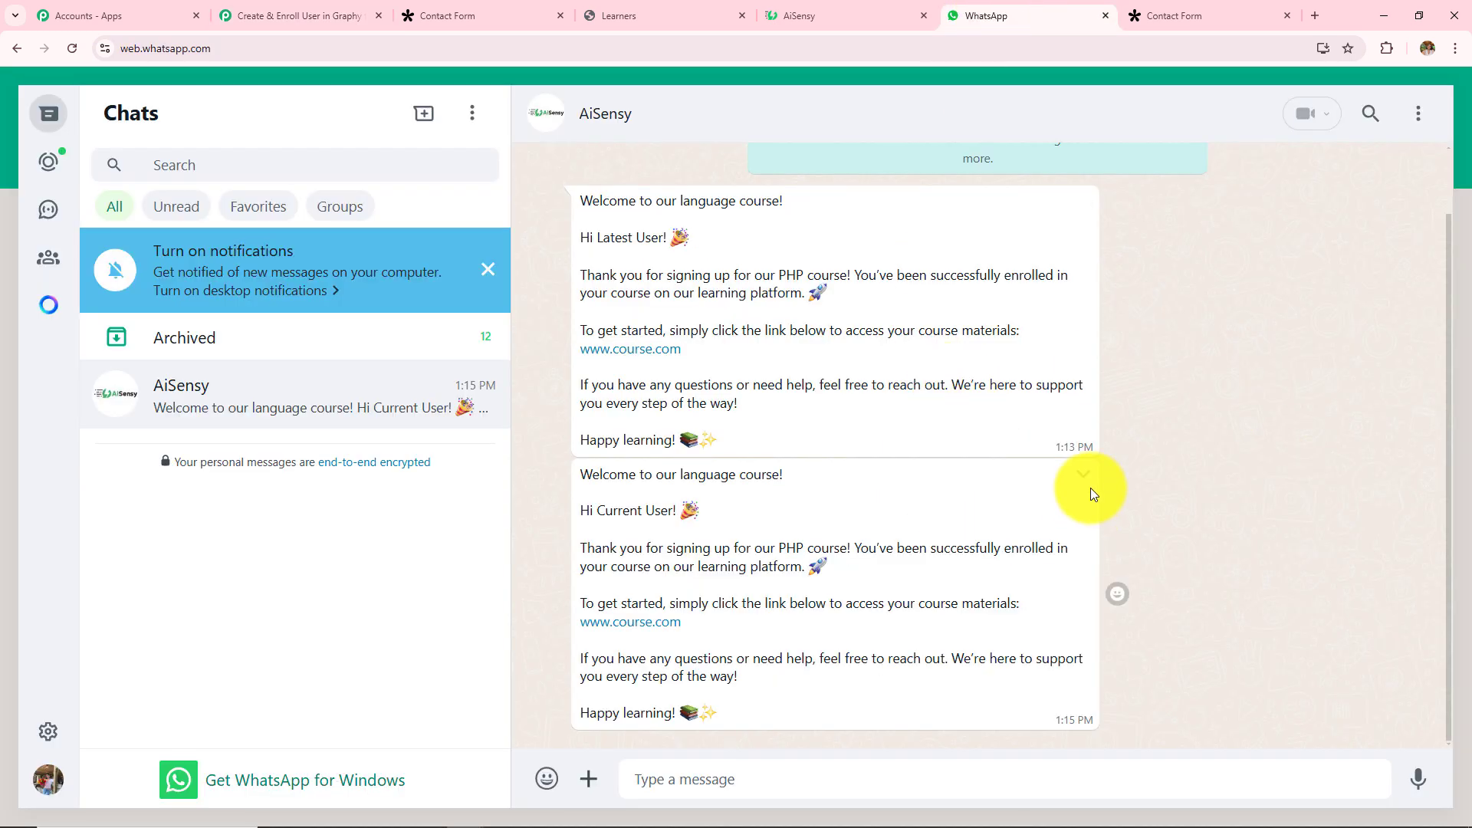
left_click(320, 27)
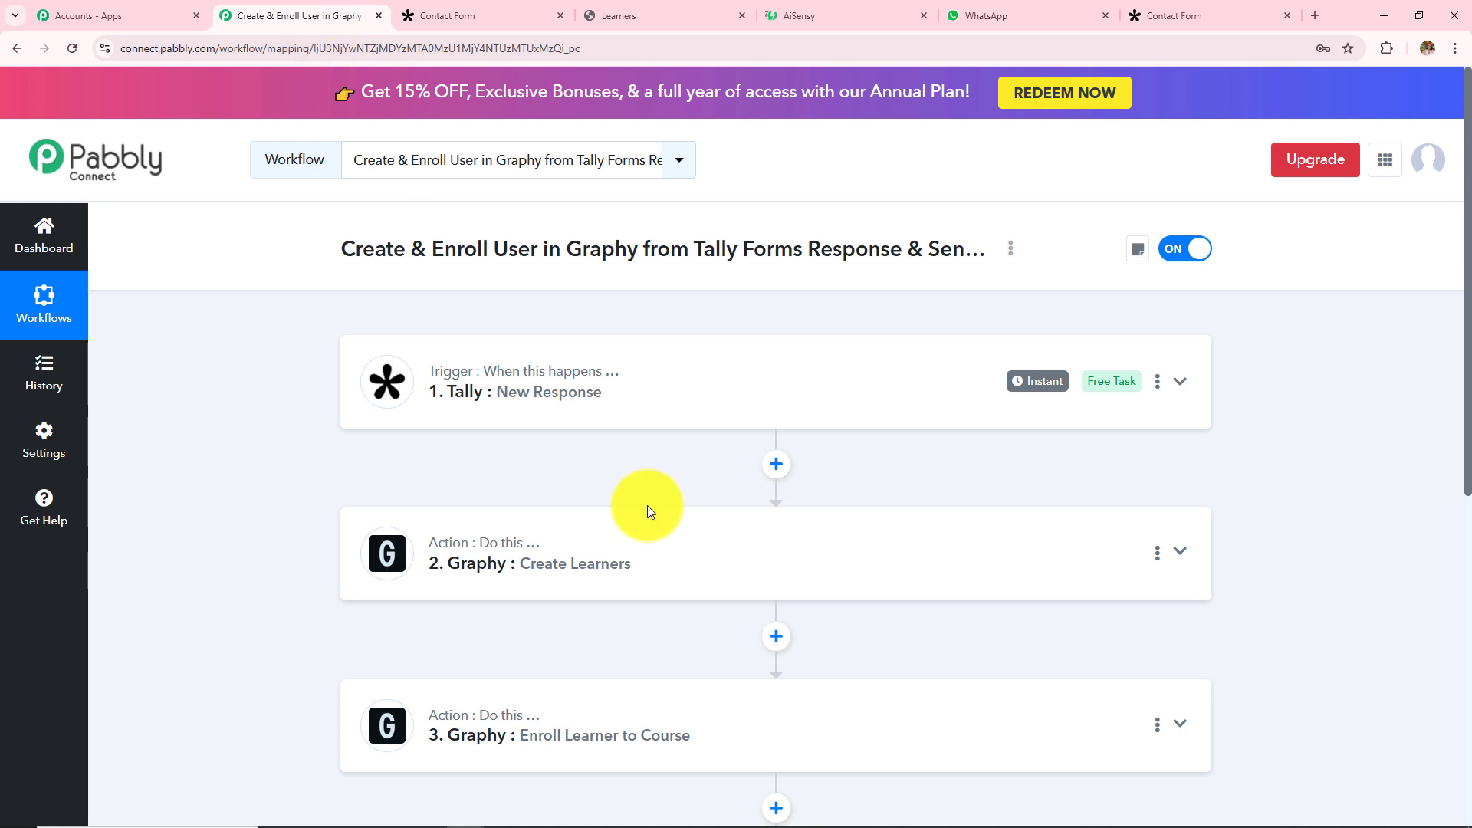
scroll(647, 504, "down", 2)
scroll(611, 470, "down", 1)
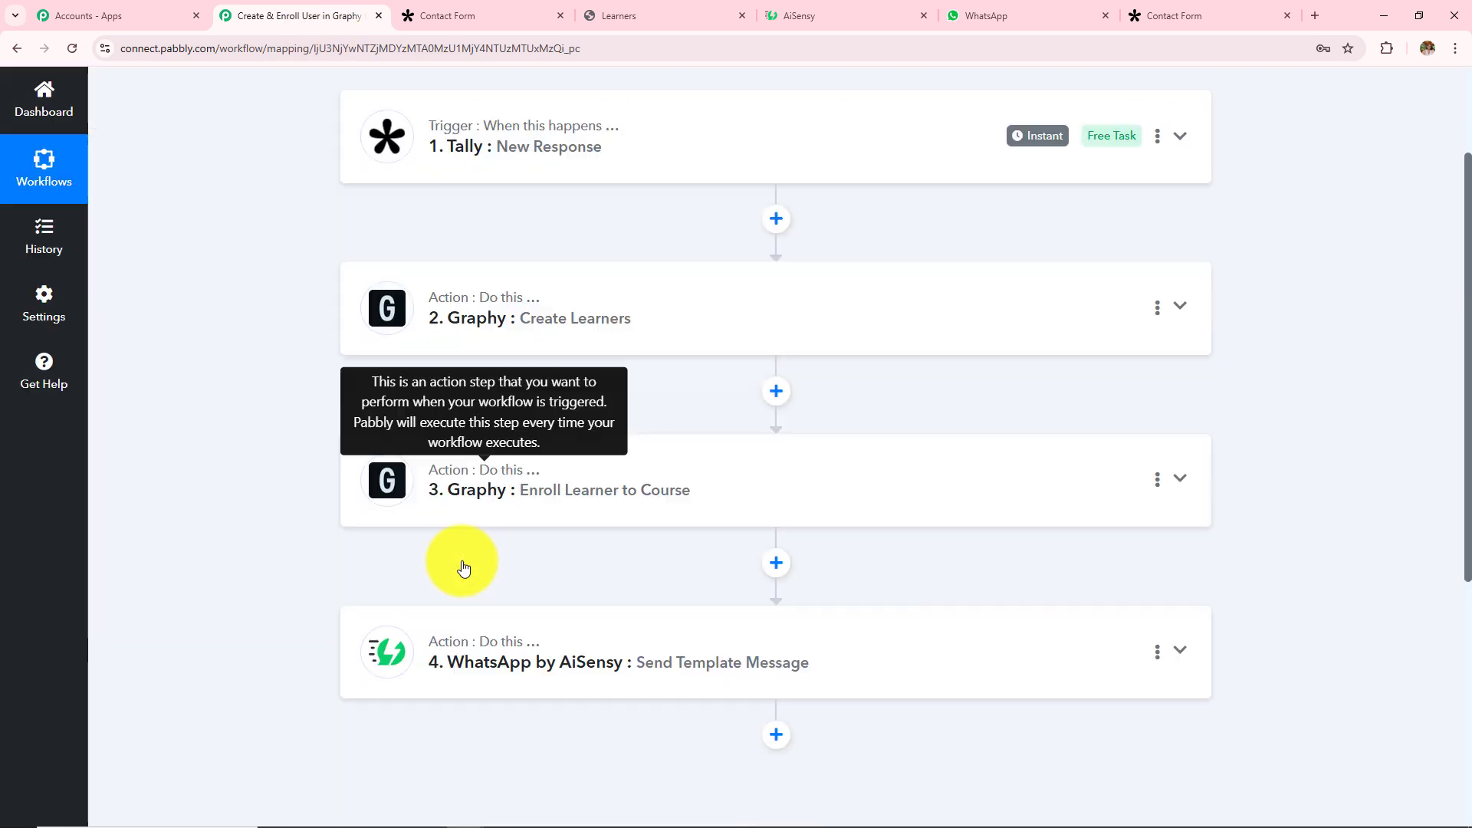
scroll(463, 567, "down", 2)
scroll(715, 582, "up", 5)
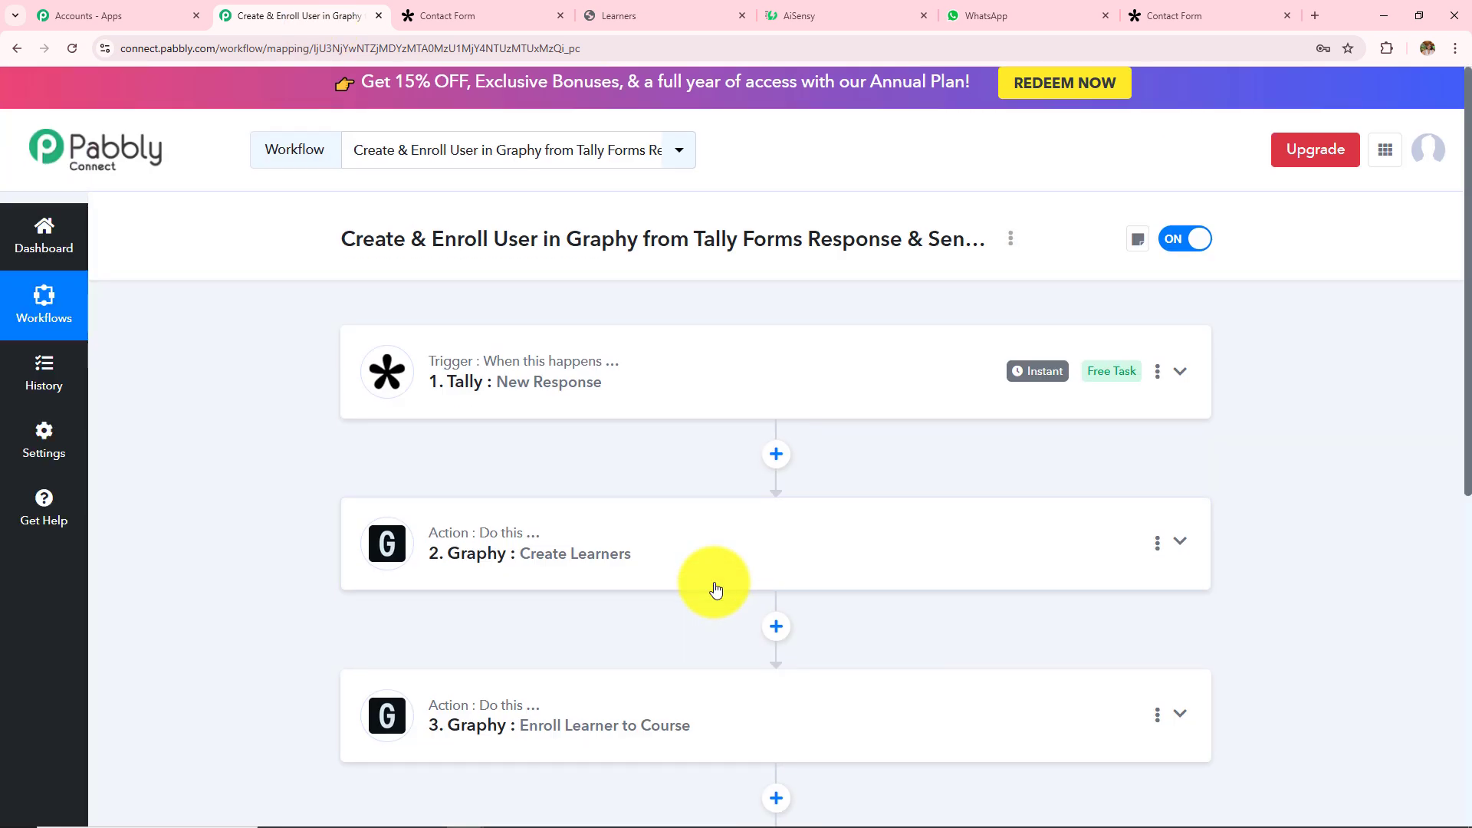
scroll(715, 588, "down", 2)
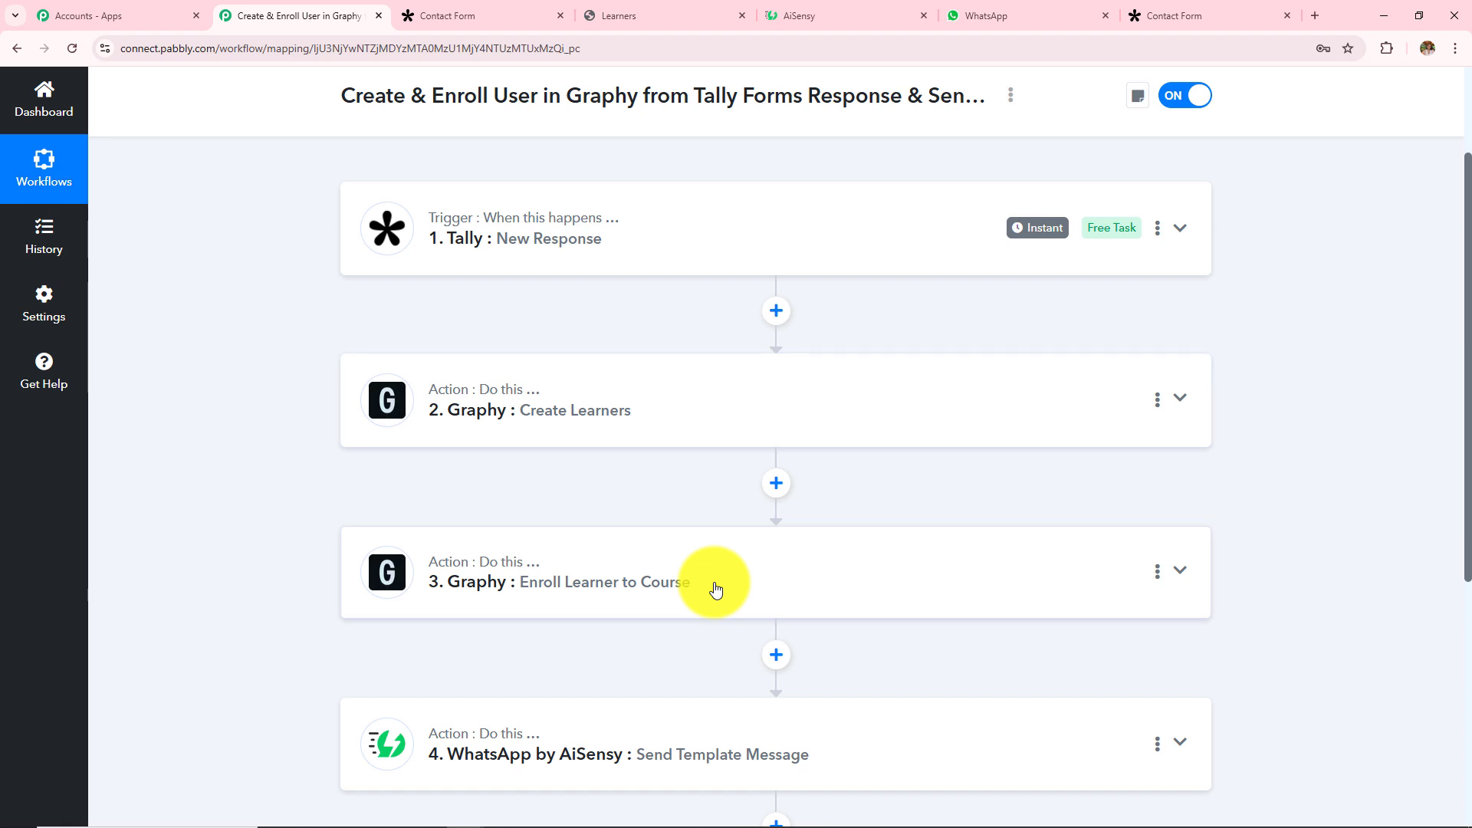